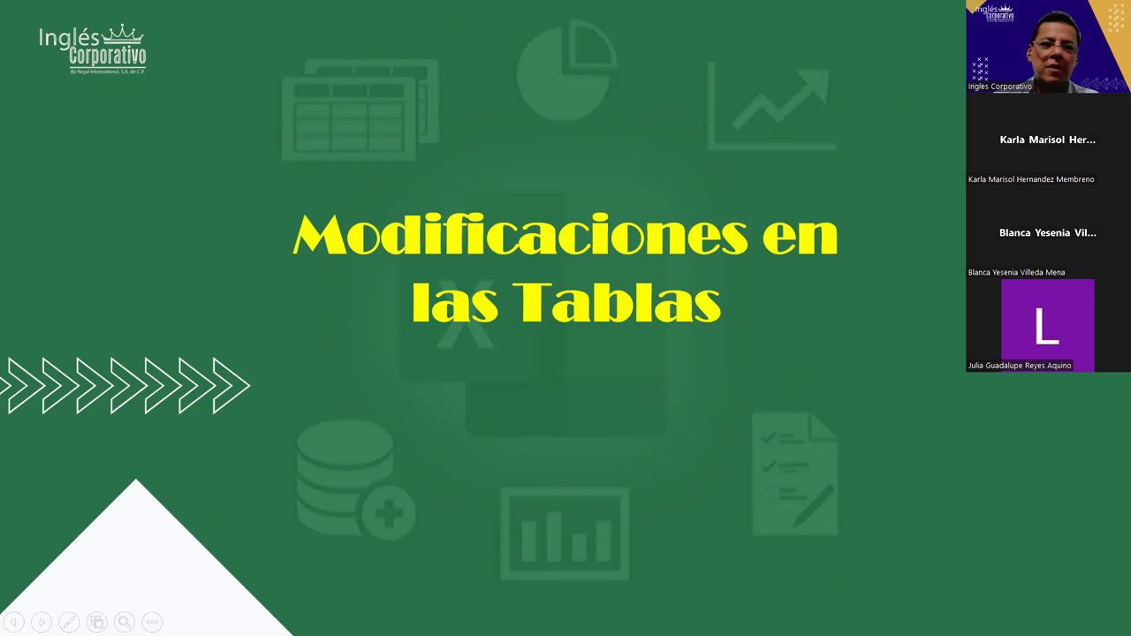
Advance the slideshow to the Objetivo slide, then switch to the Excel workbook's Tabla Fuente sheet.
key(Right)
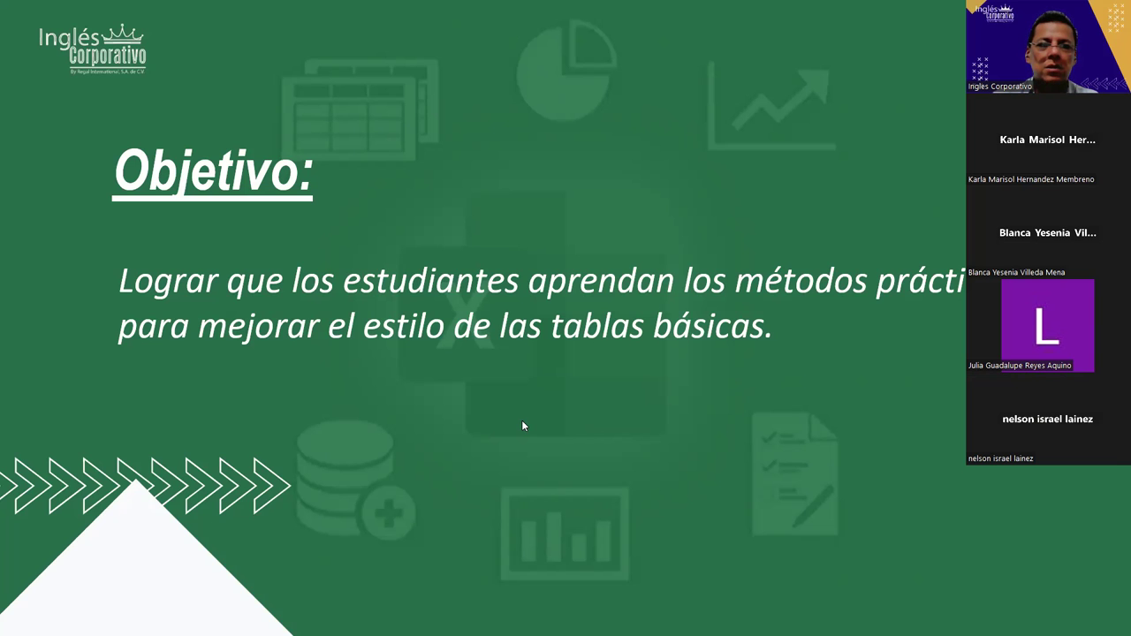
key(alt+Tab)
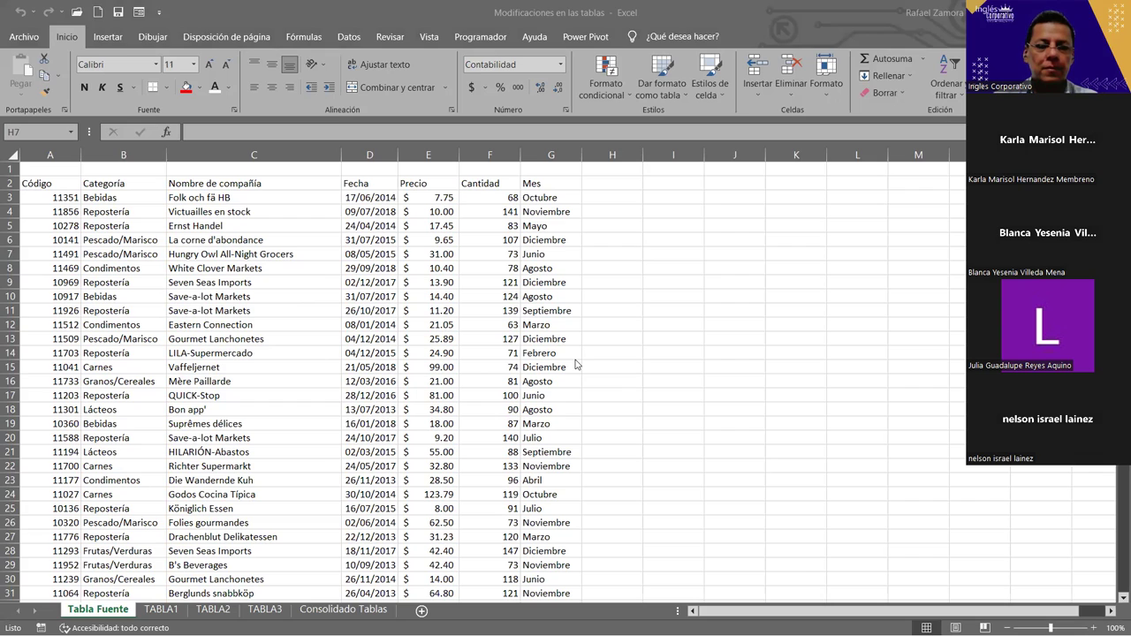
key(alt+Tab)
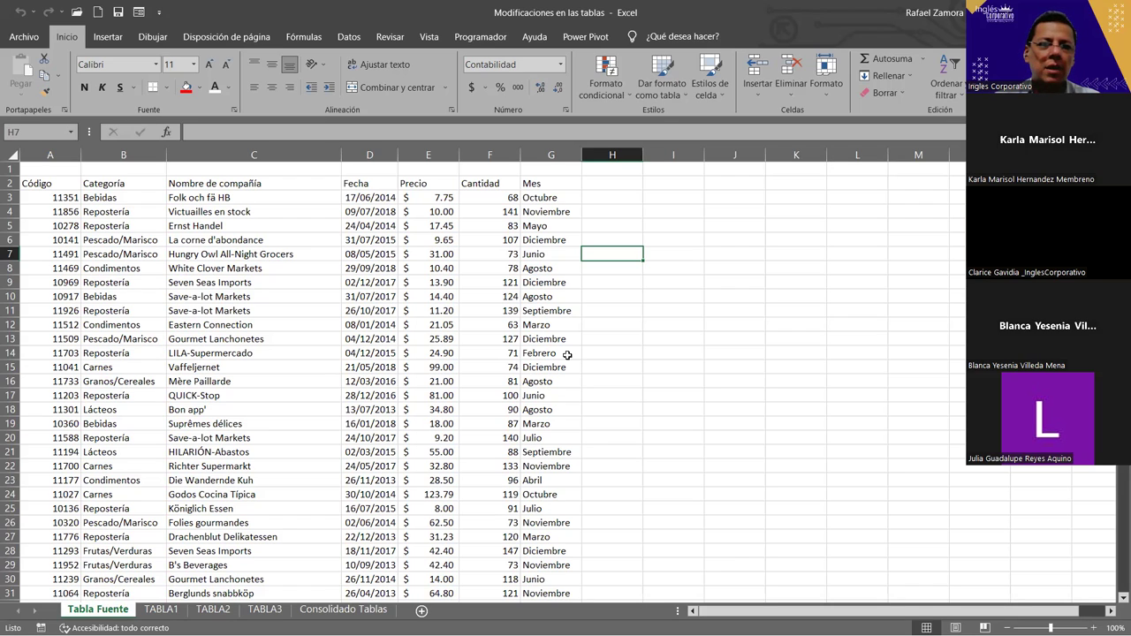
click(558, 295)
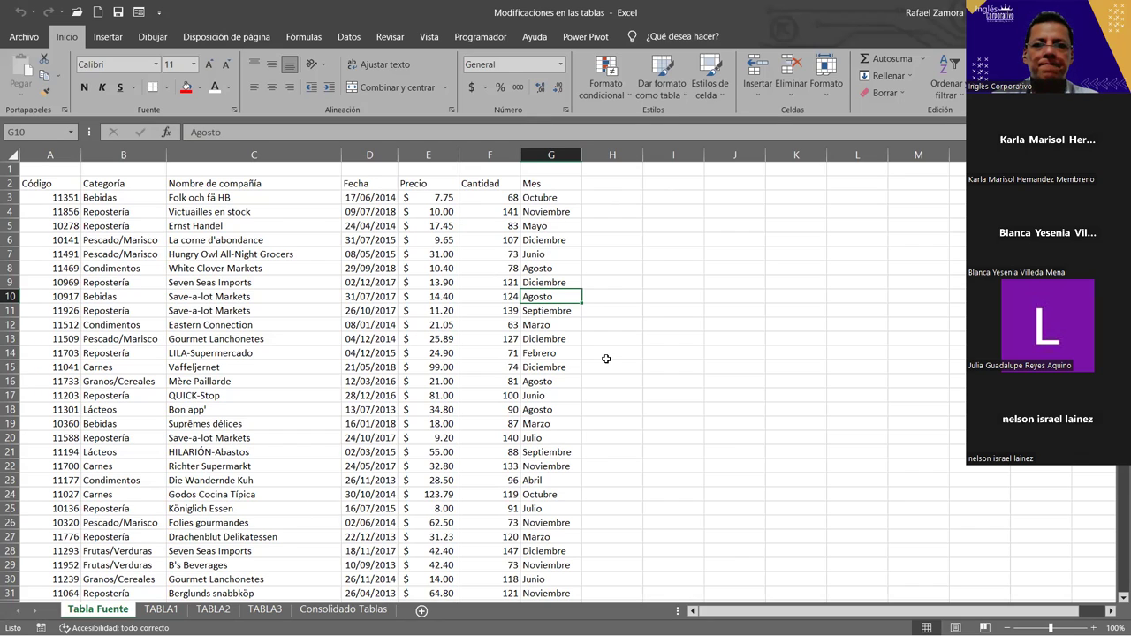
Centre the Cantidad column F and make the header row A2:G2 bold and centred.
click(491, 157)
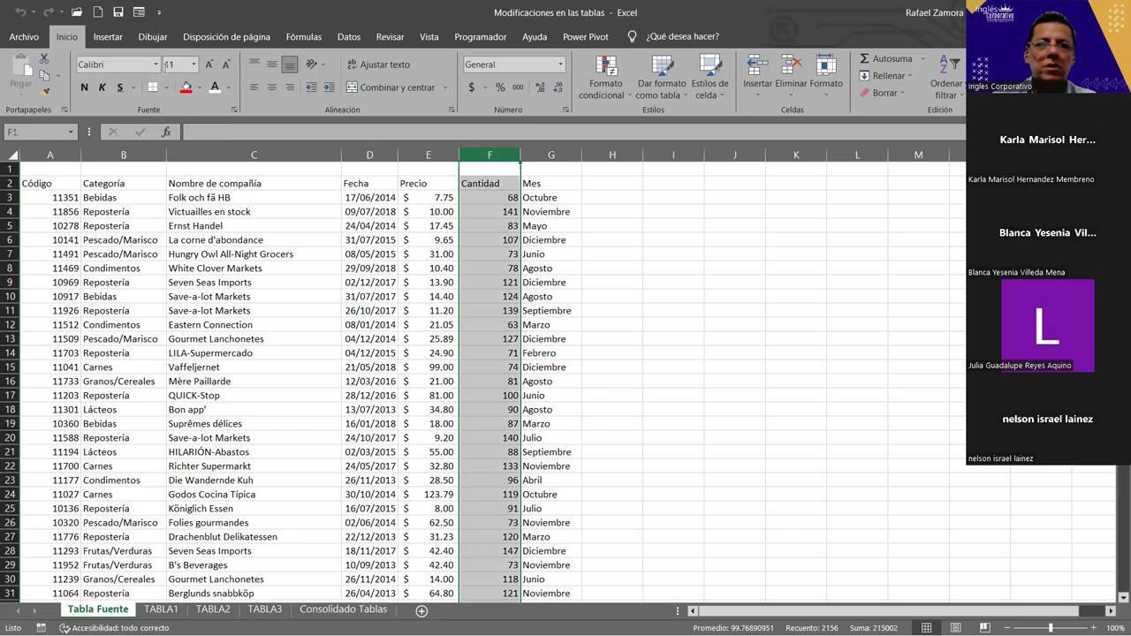
click(275, 89)
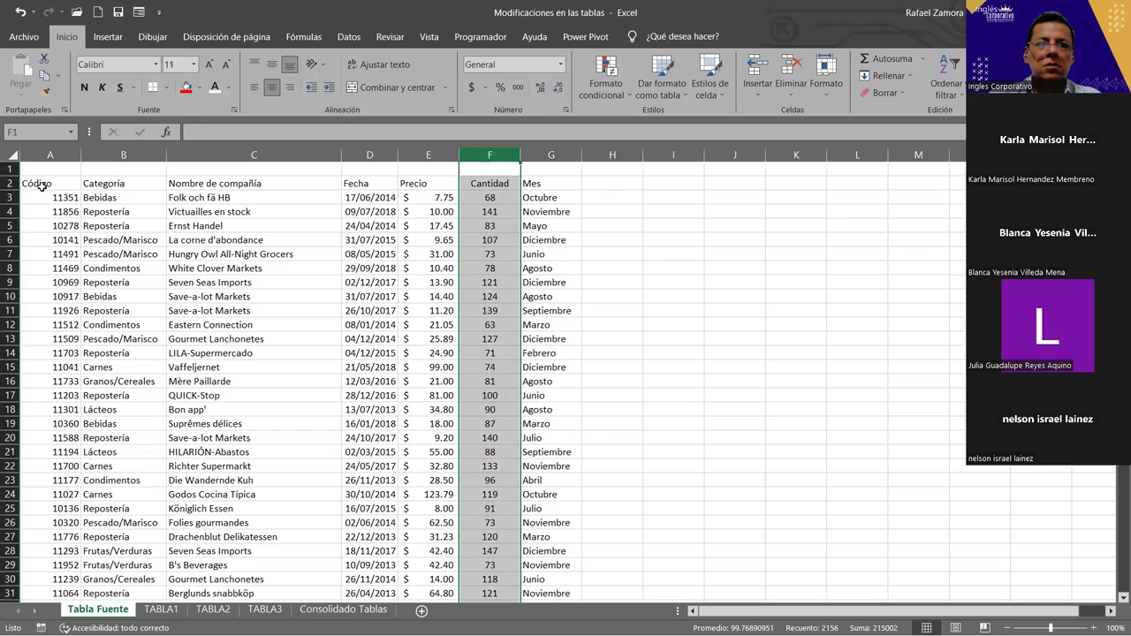
drag(41, 186, 542, 187)
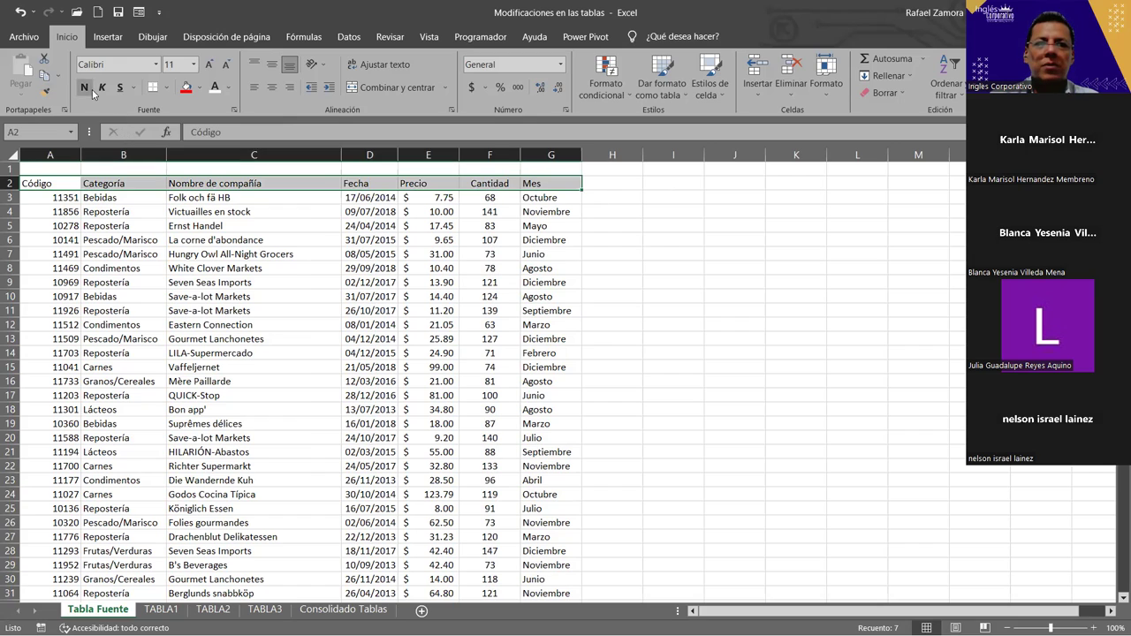
key(ctrl+n)
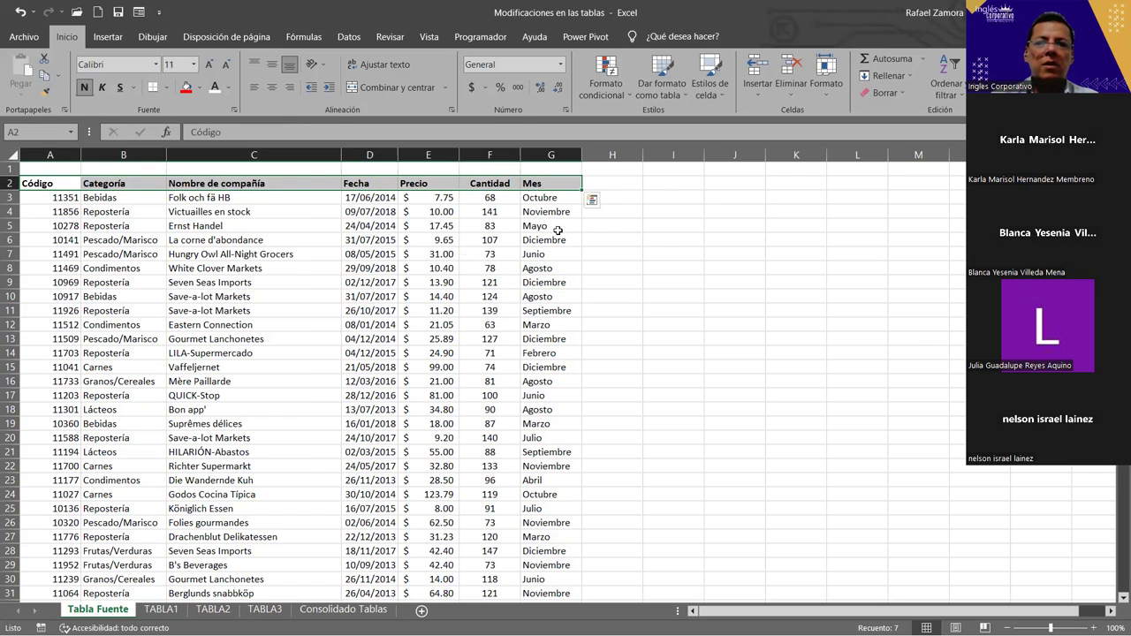
click(274, 89)
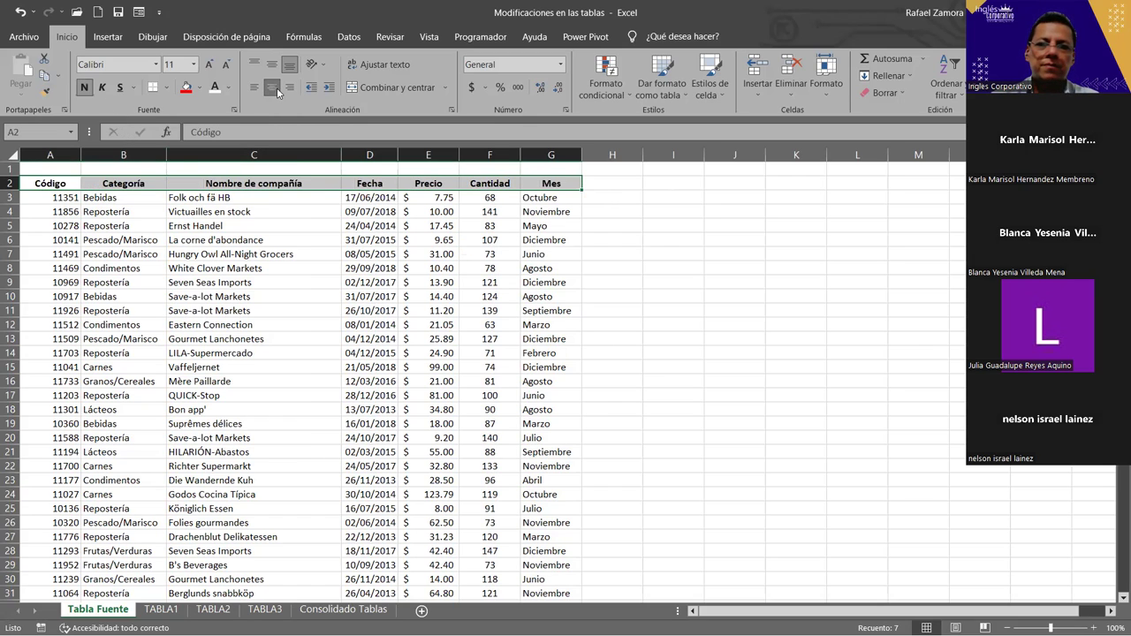
click(795, 338)
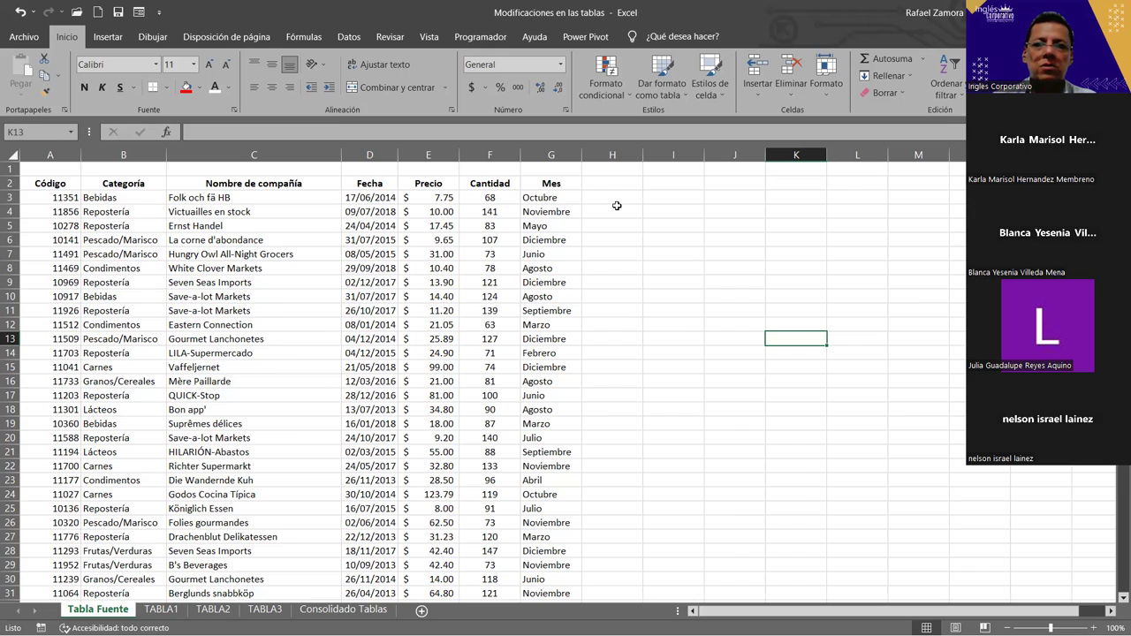
click(616, 204)
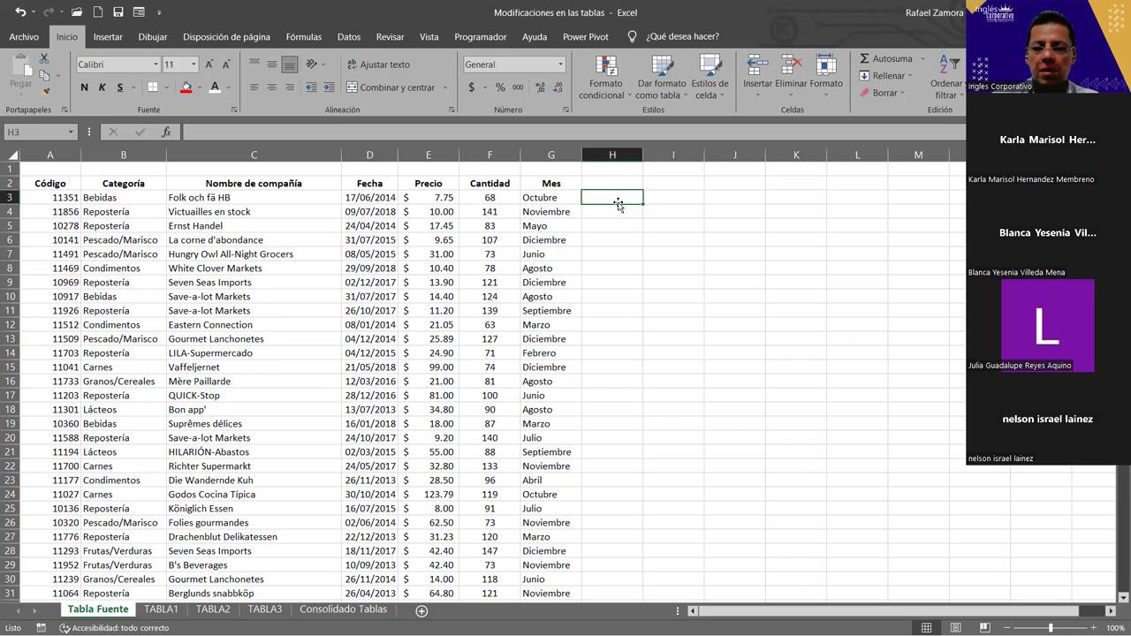
key(Up)
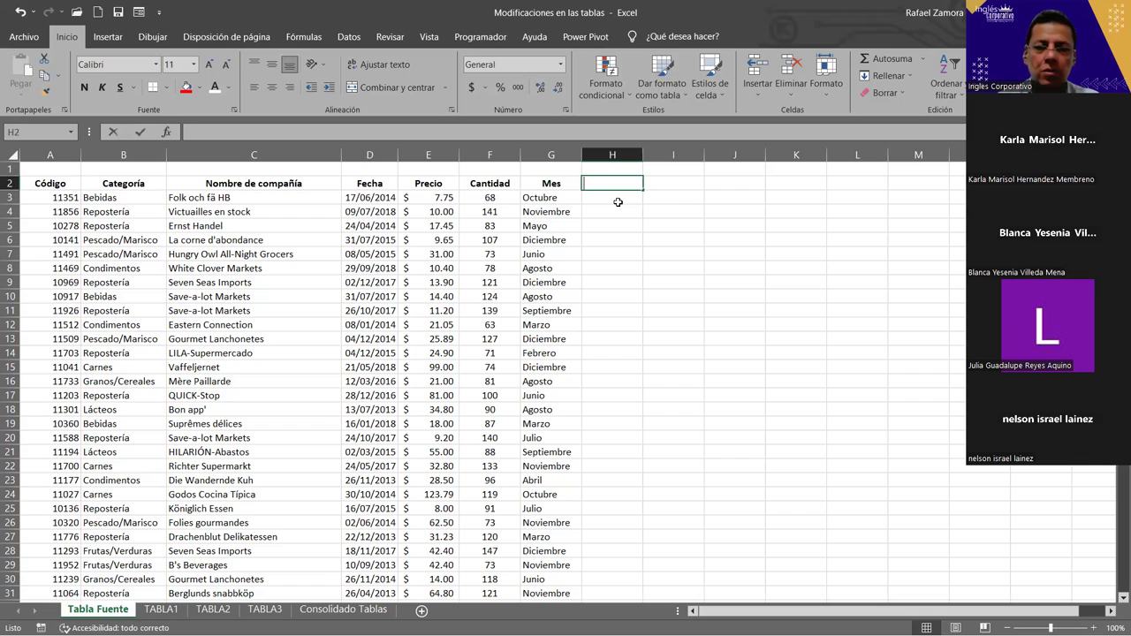
text(Total)
key(Return)
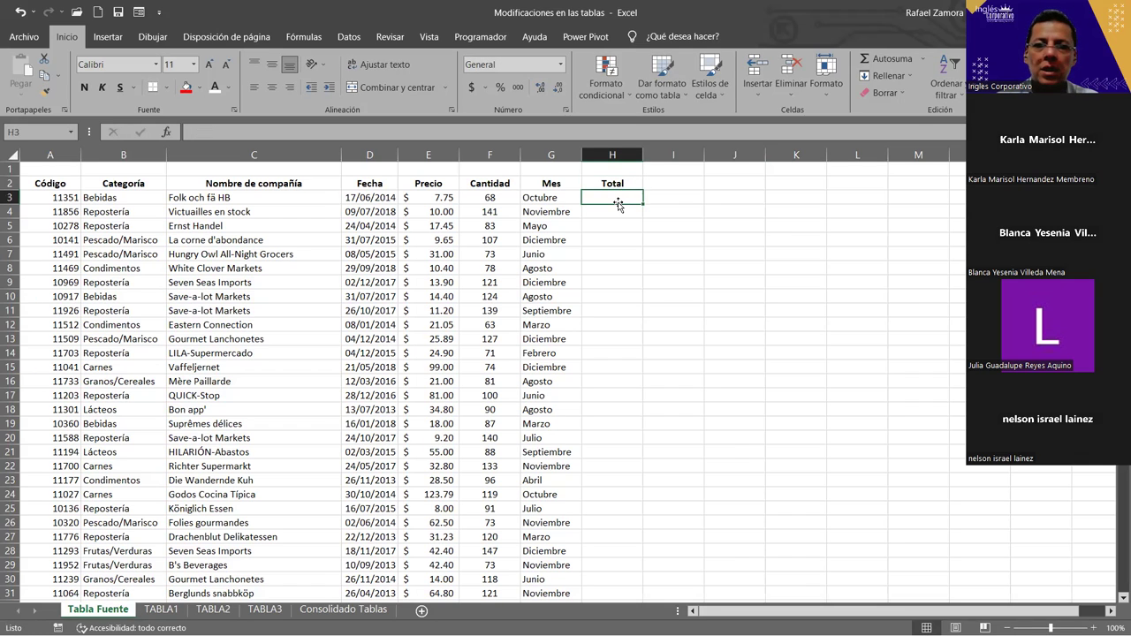
text(=)
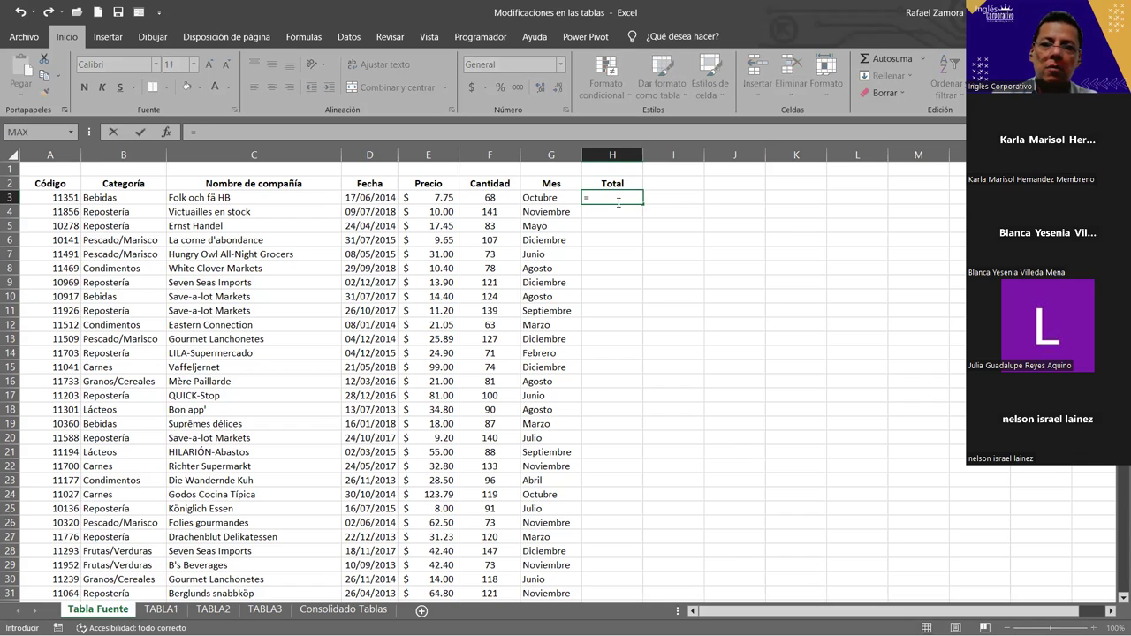
click(451, 195)
text(*)
click(505, 194)
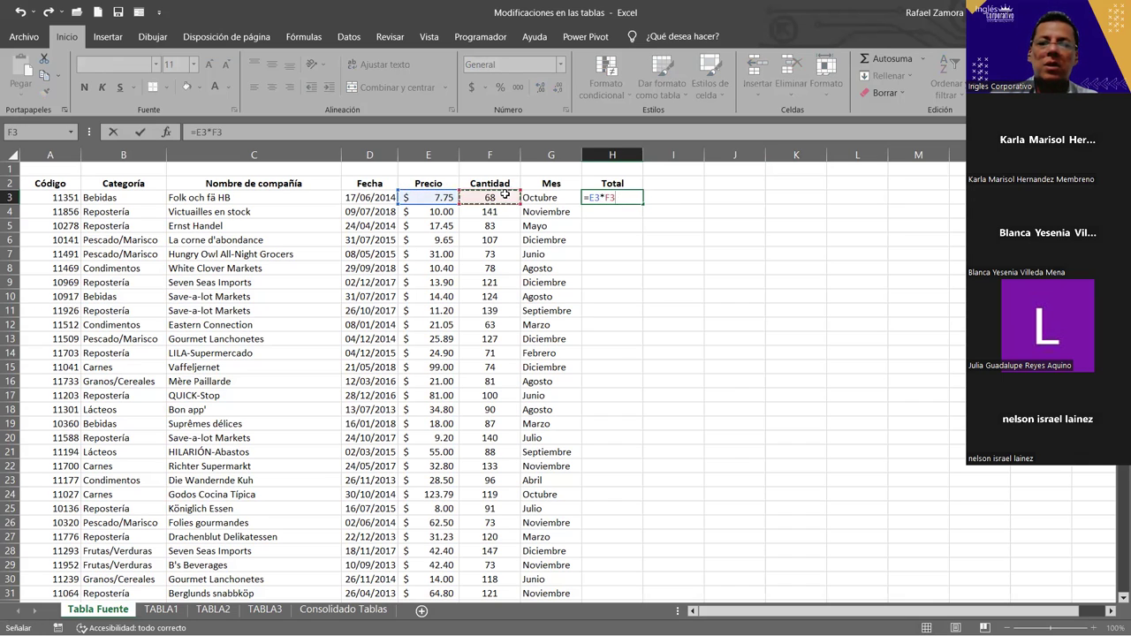
key(Return)
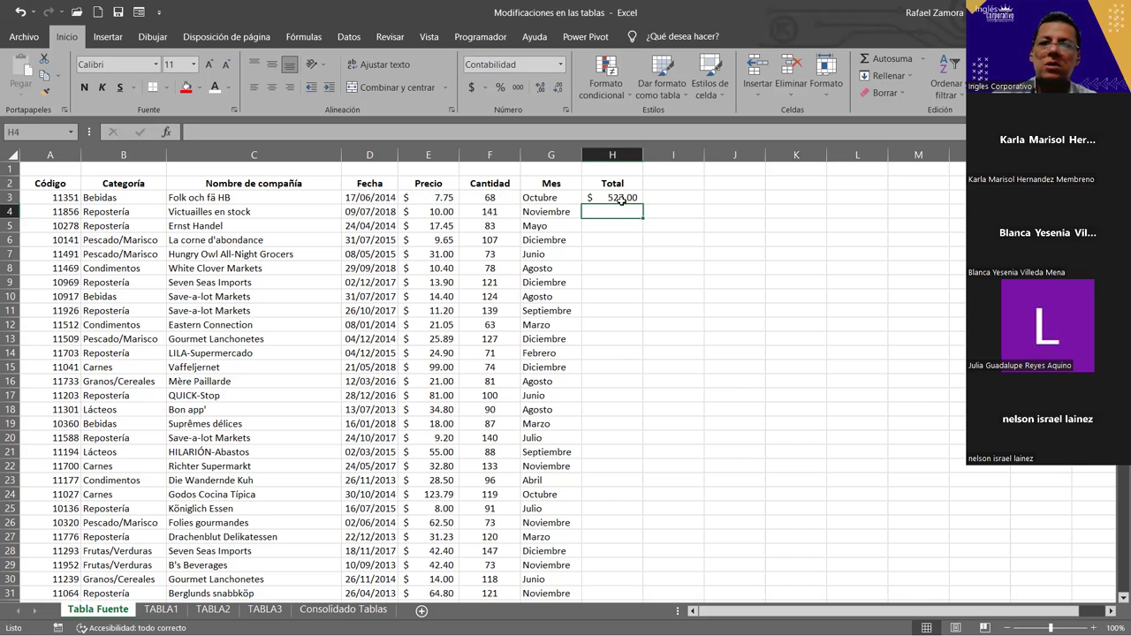
click(605, 199)
drag(643, 205, 642, 448)
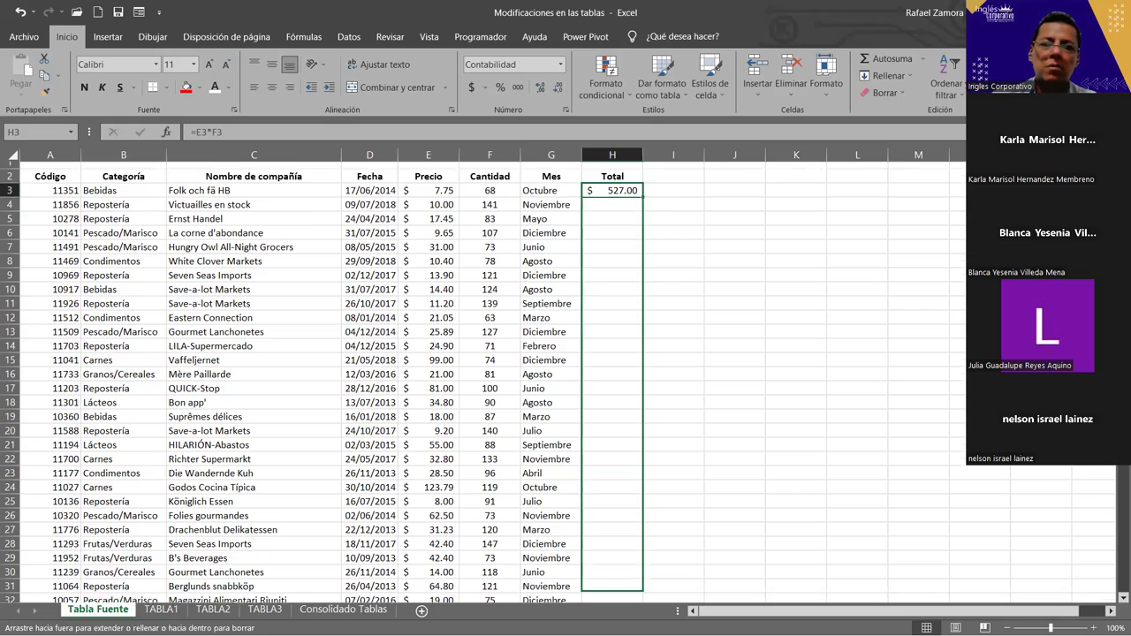
drag(642, 448, 642, 591)
key(ctrl+z)
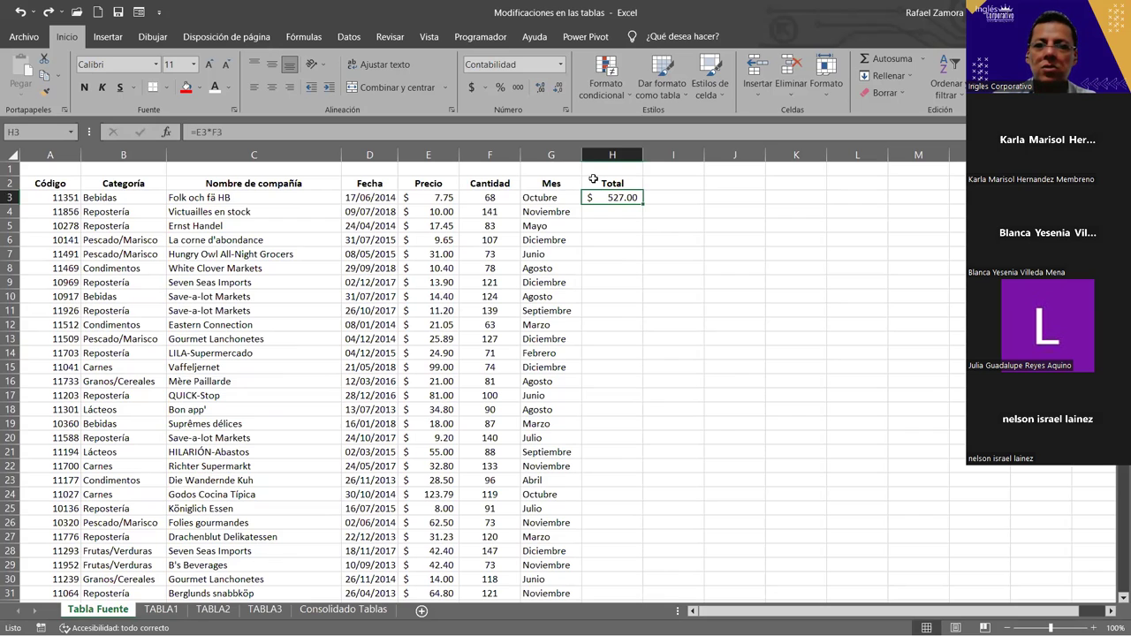
double_click(643, 206)
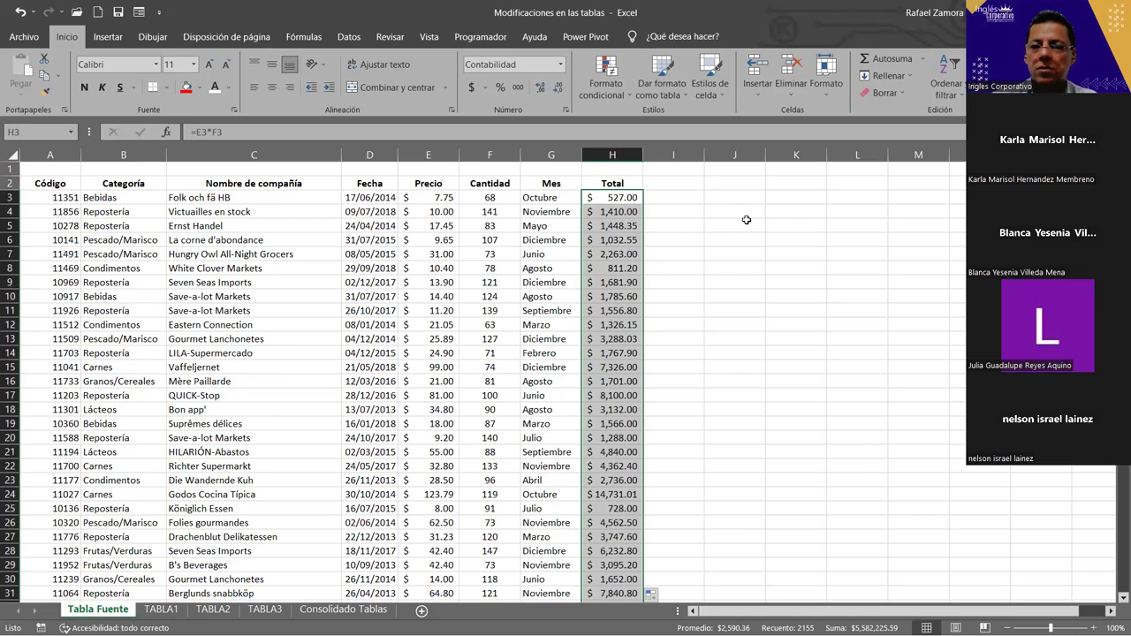
click(593, 276)
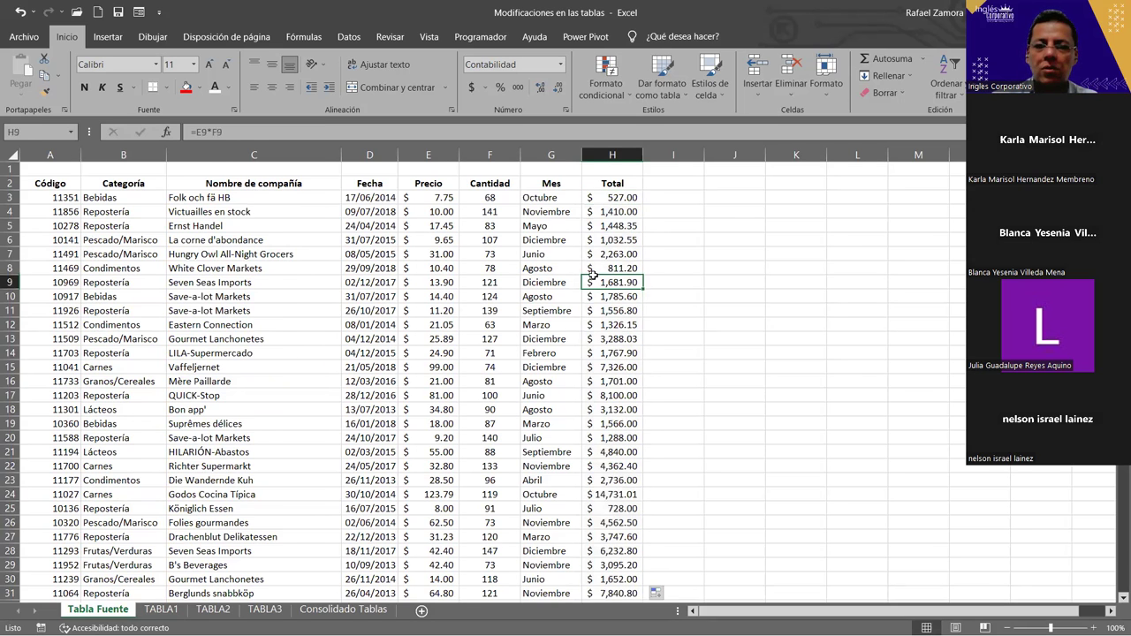
key(ctrl+Down)
scroll(695, 305, down, 2)
scroll(694, 308, down, 1)
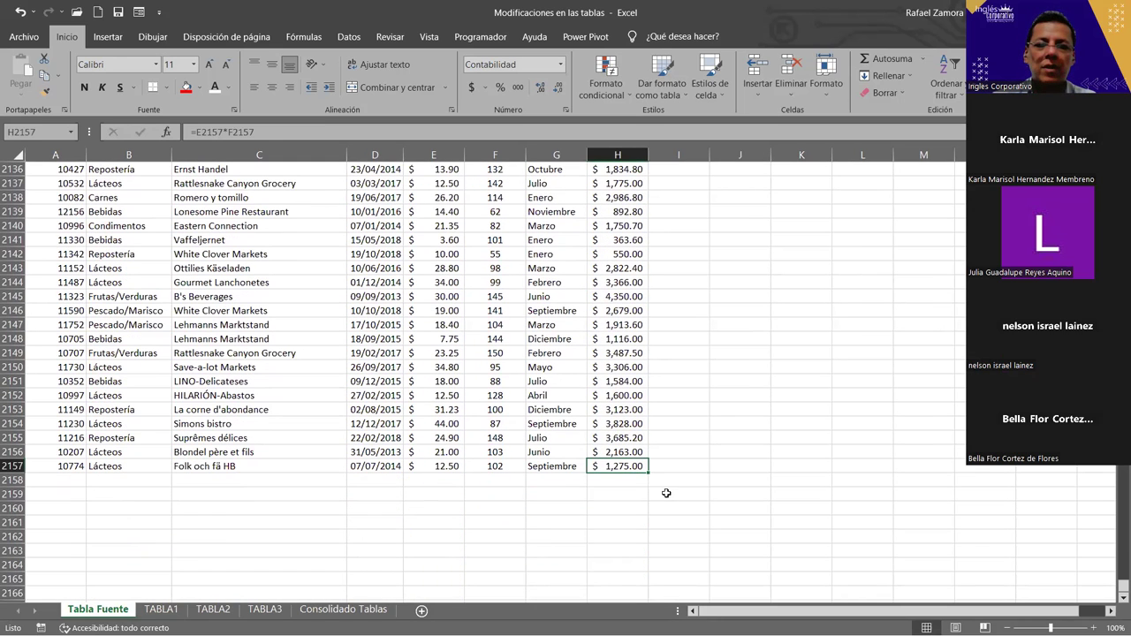
key(ctrl+z)
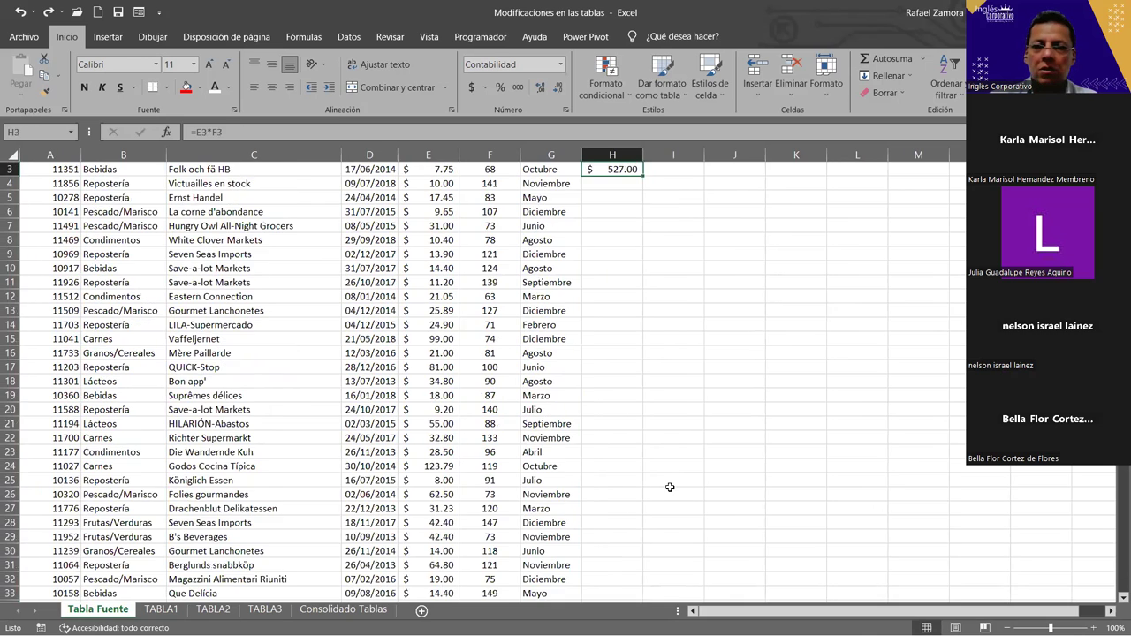
scroll(672, 483, up, 1)
key(ctrl+z)
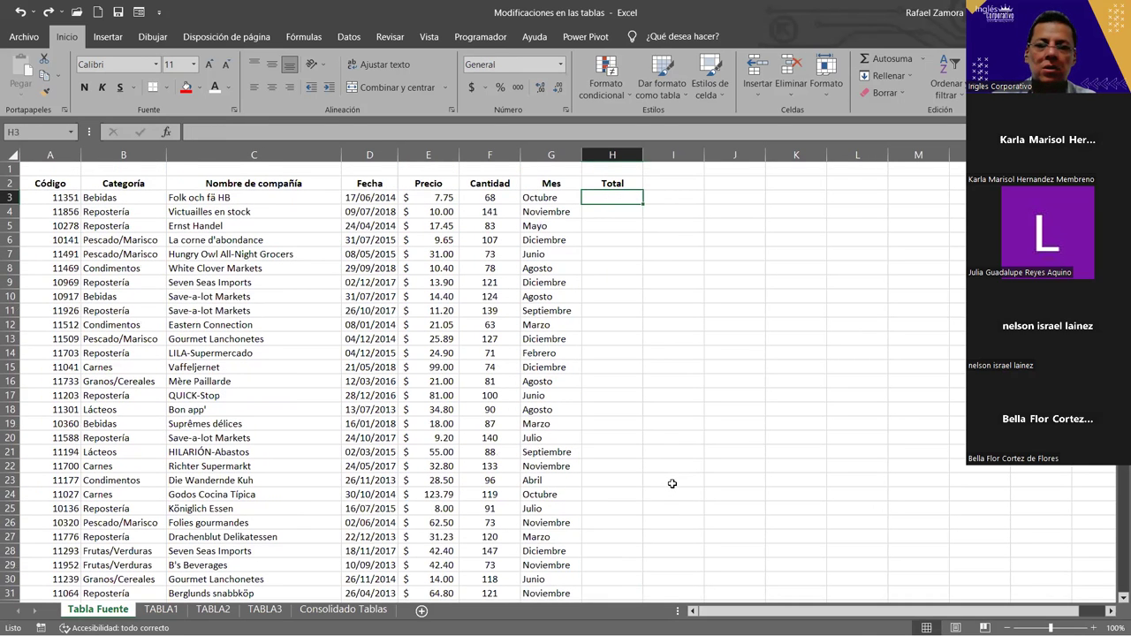
key(ctrl+z)
click(686, 427)
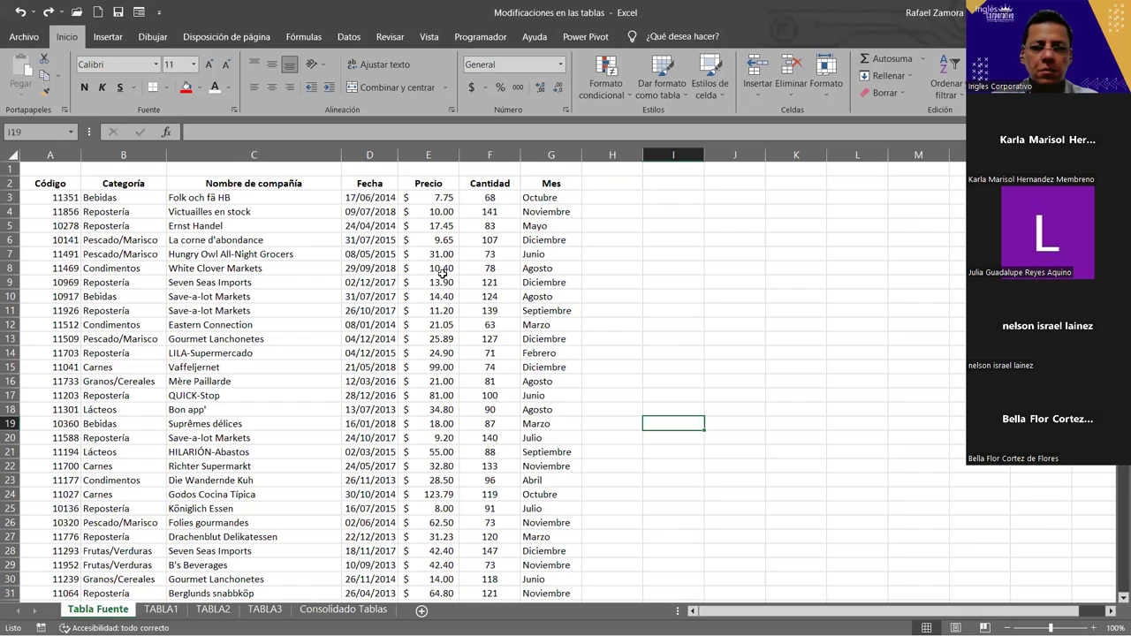
click(463, 264)
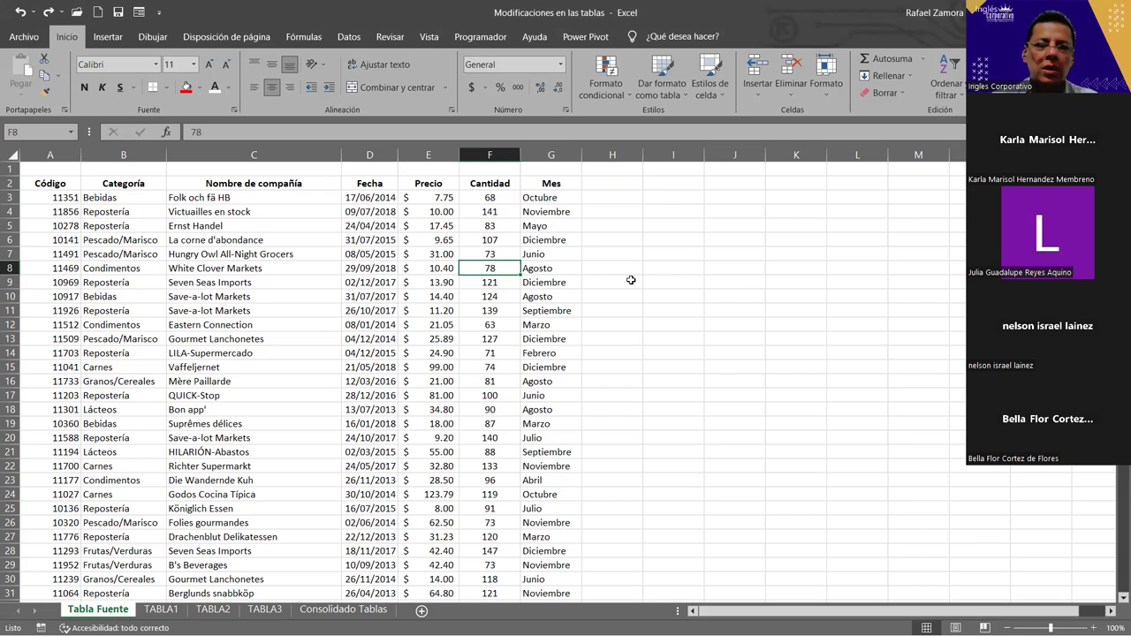
click(490, 282)
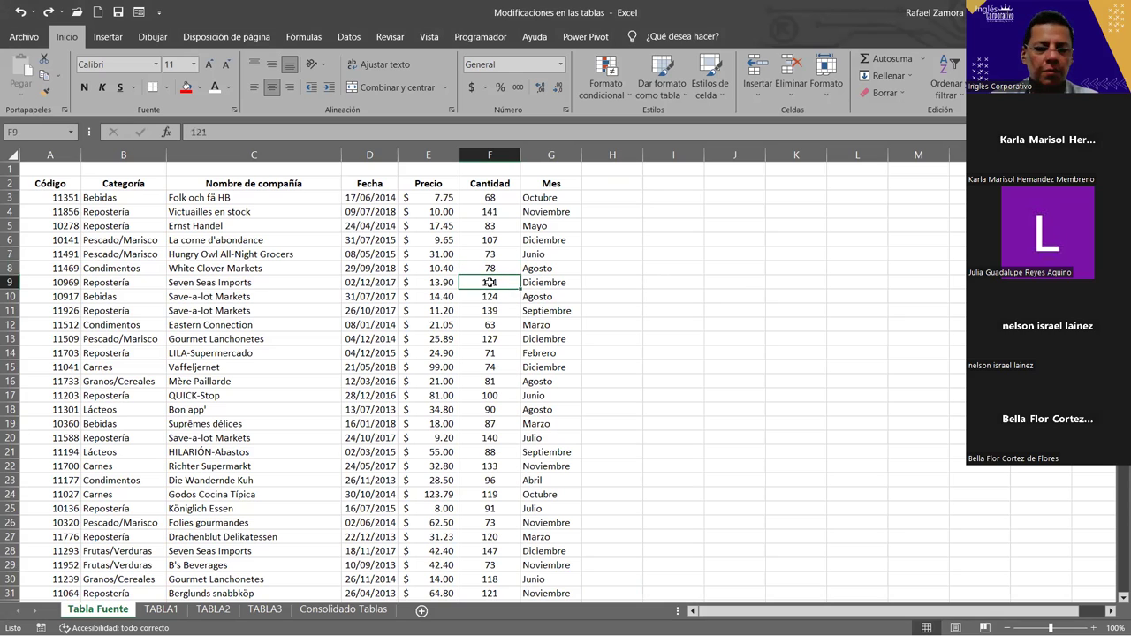
Convert range $A$2:$G$2157 into a table with headers using Ctrl+T.
key(ctrl+t)
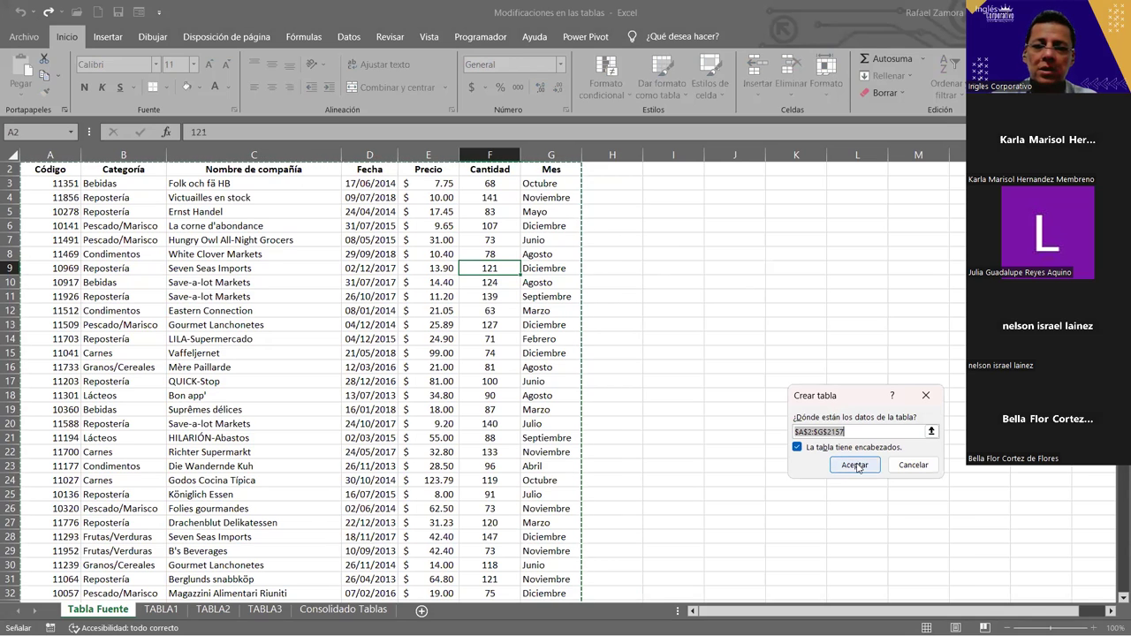
click(855, 465)
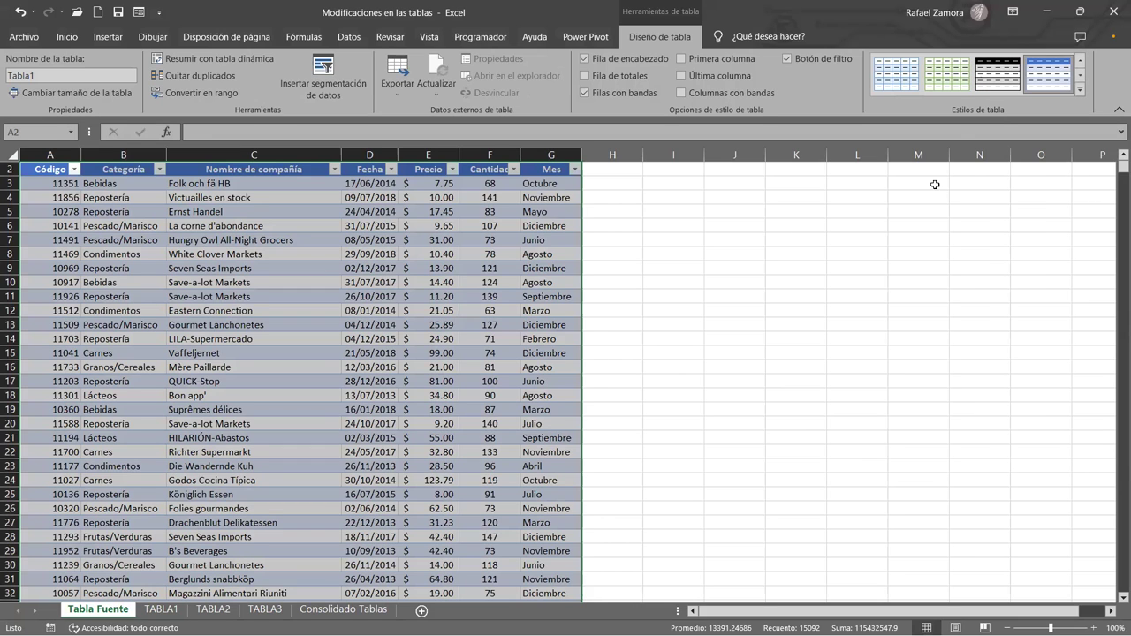
click(497, 295)
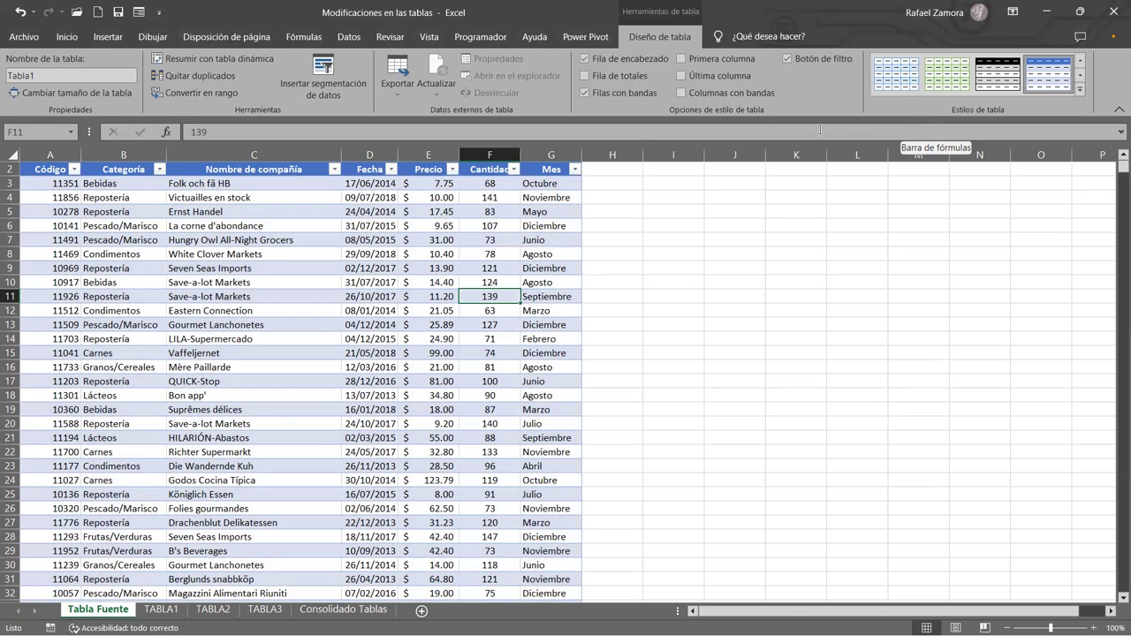
Apply the 'Marrón, Estilo de tabla oscuro 3' table style, clearing the existing formatting.
click(1081, 93)
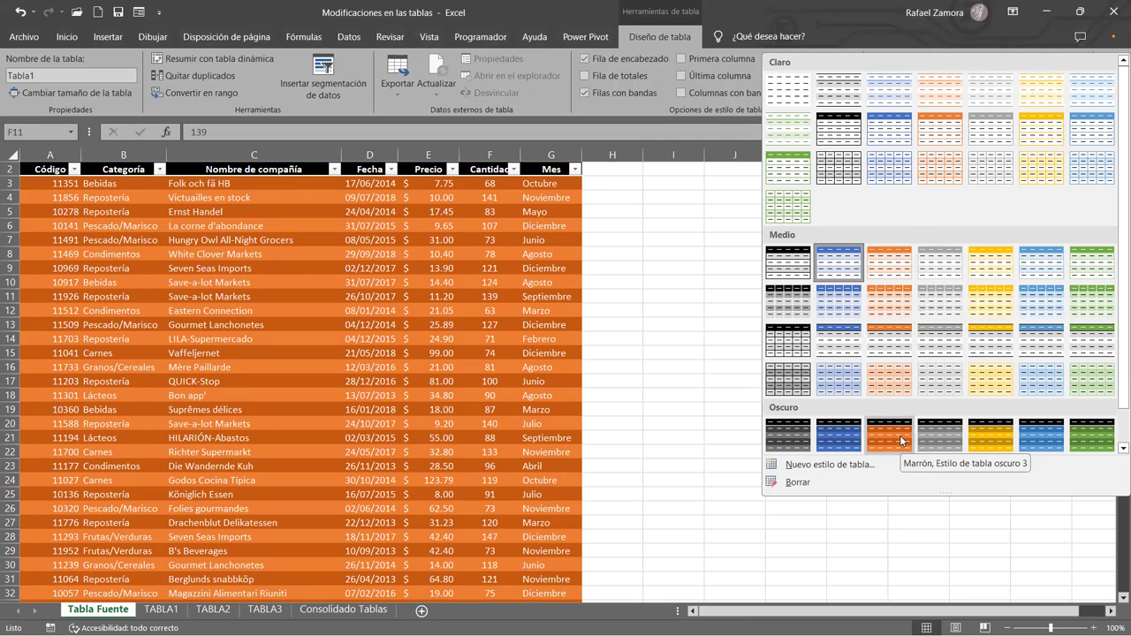
right_click(899, 436)
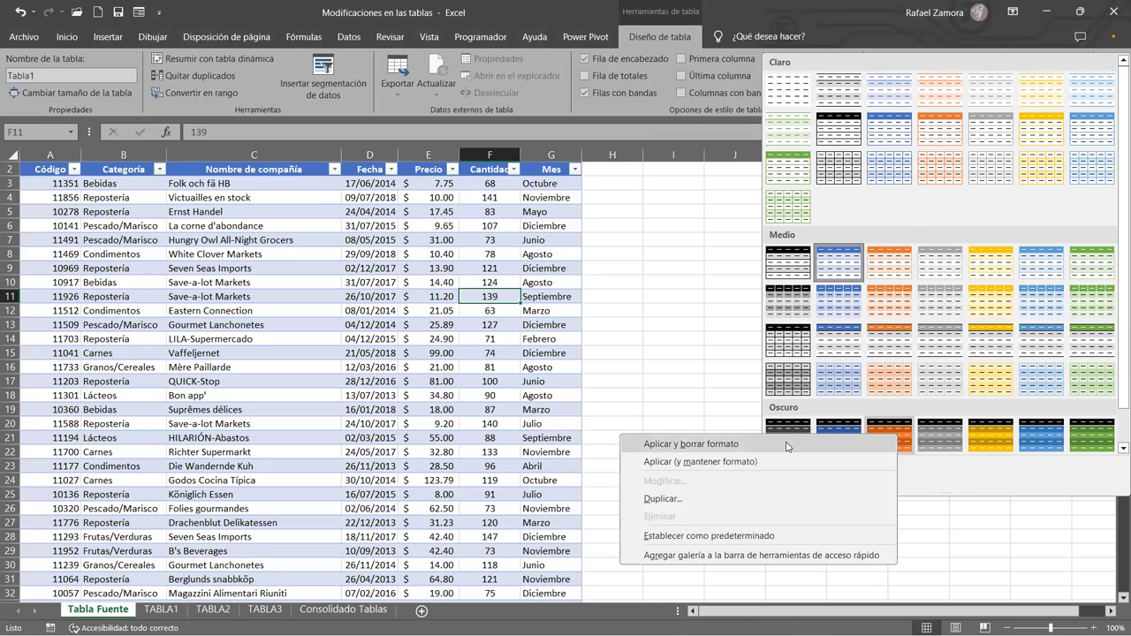
click(786, 444)
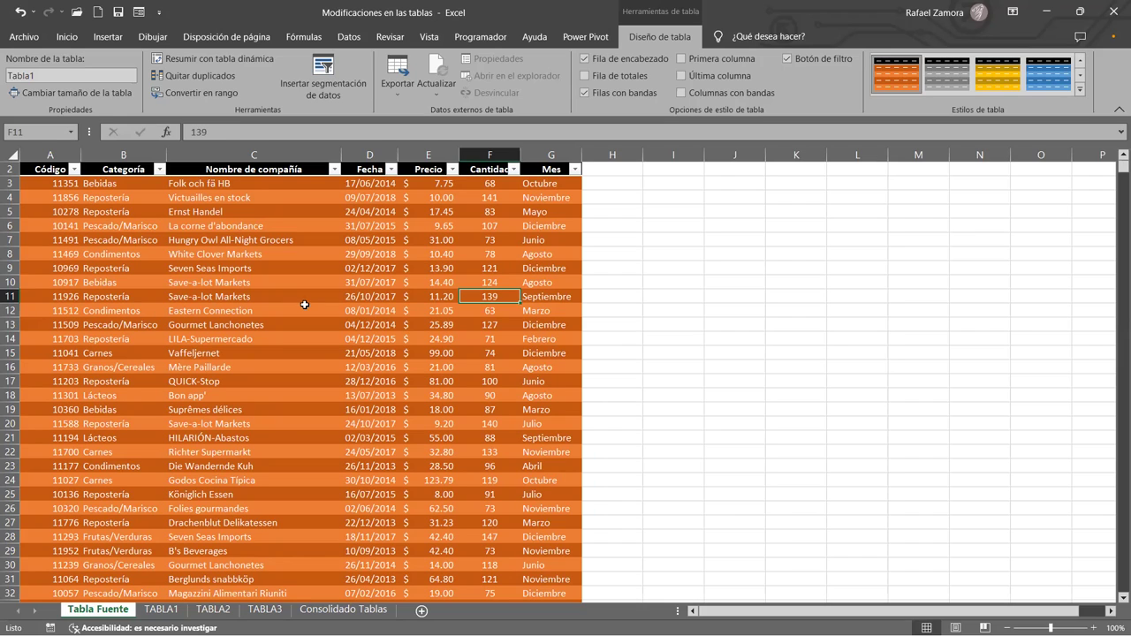
click(374, 280)
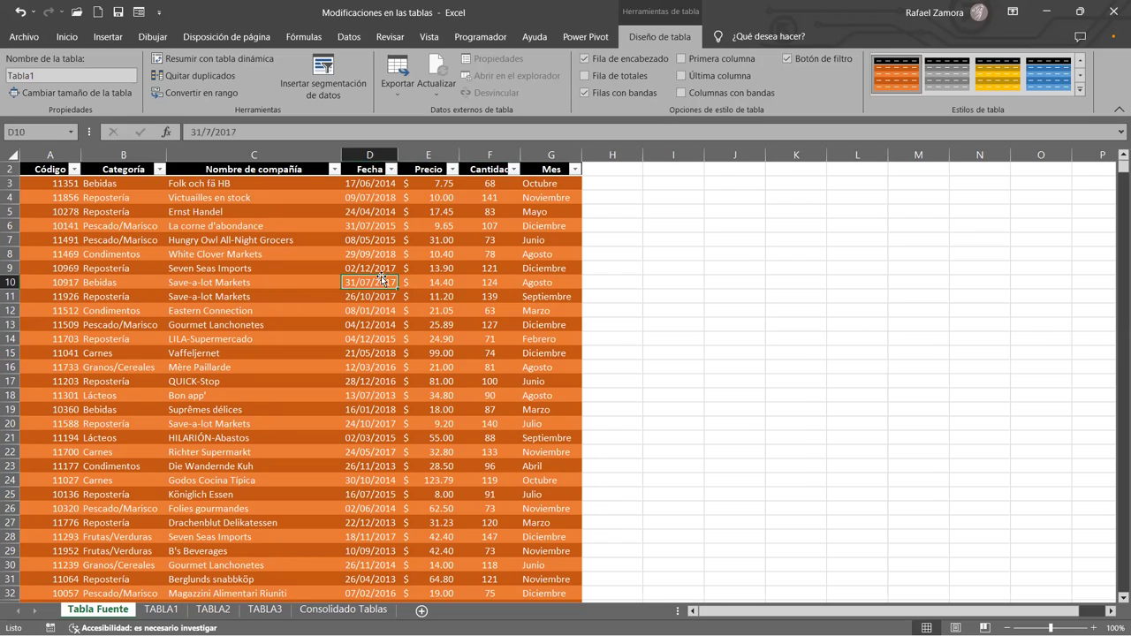
click(365, 342)
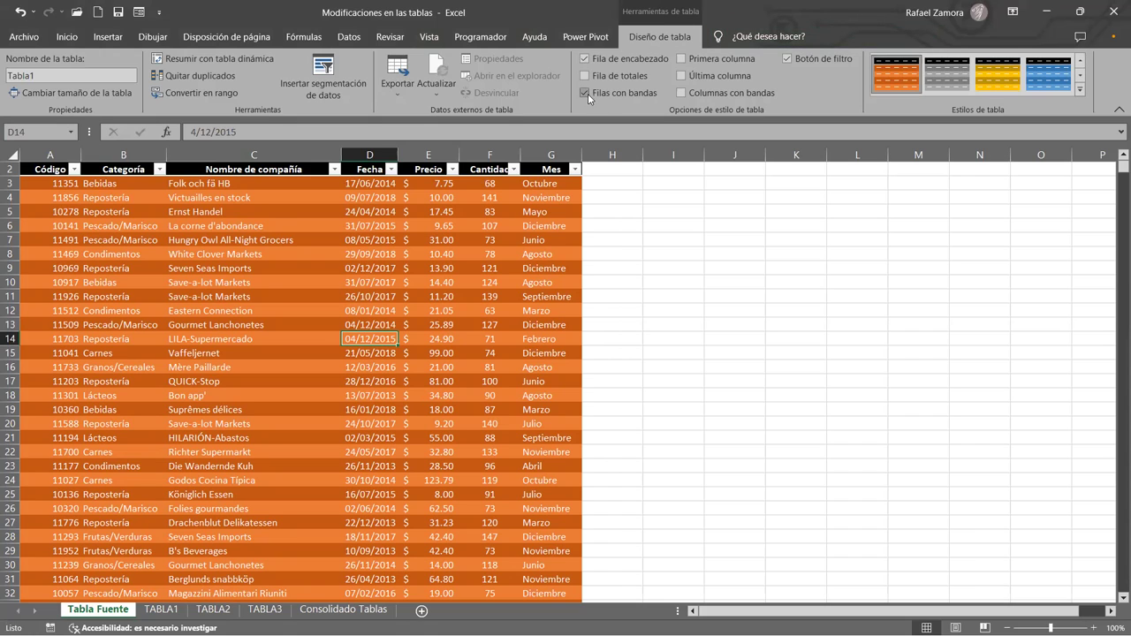
Turn off the table's header filter buttons, then select cell H2 beside Mes.
click(789, 60)
click(399, 292)
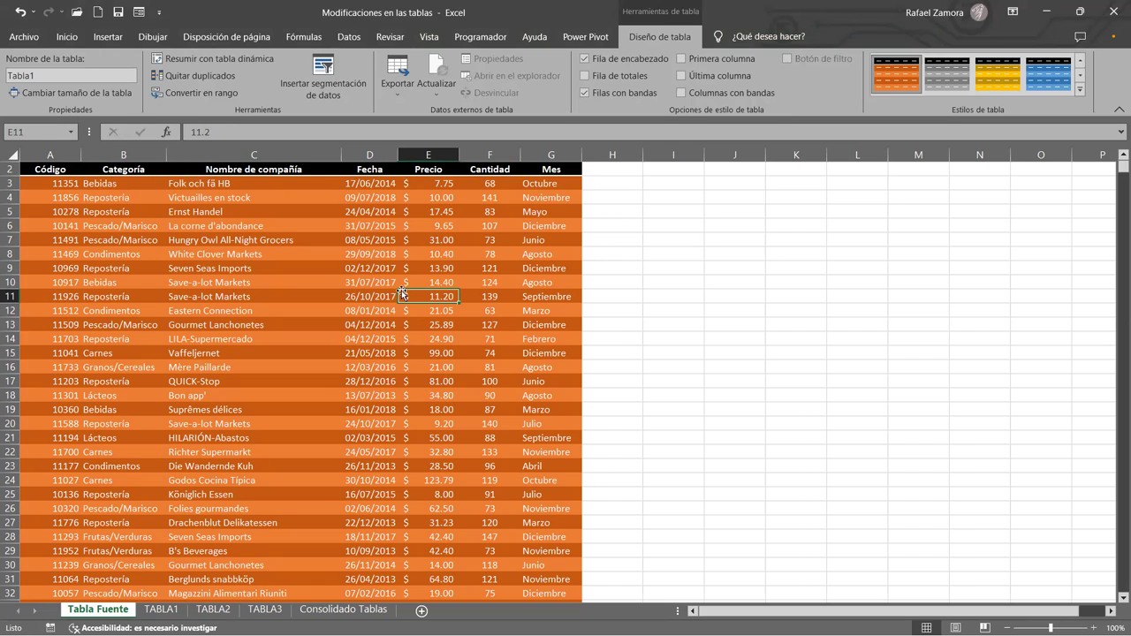
key(ctrl+shift+l)
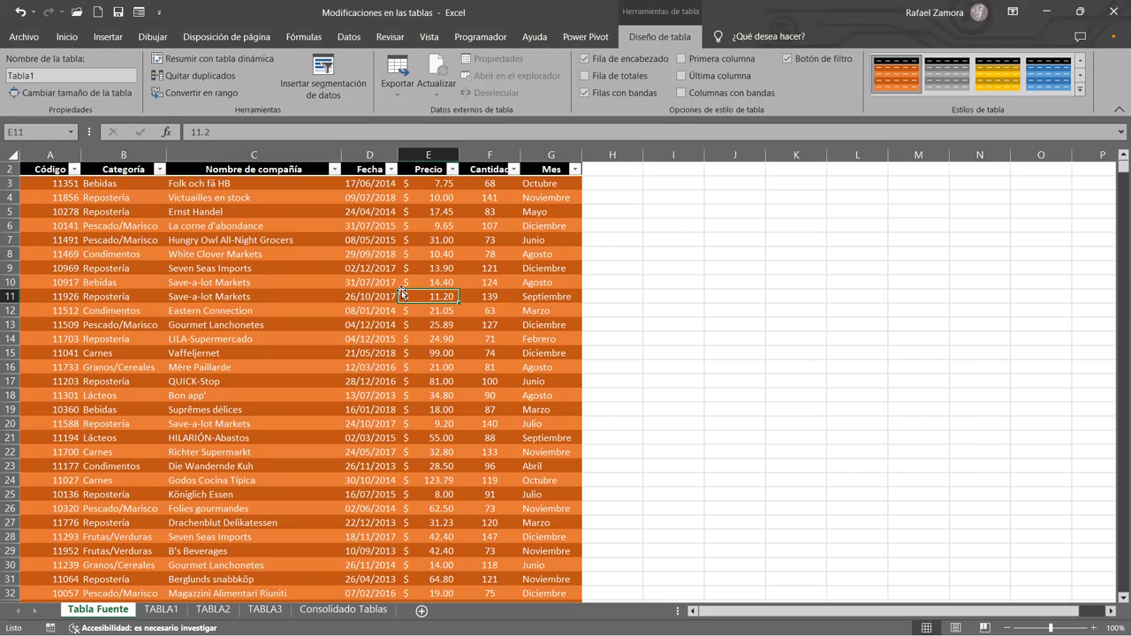
key(ctrl+shift+l)
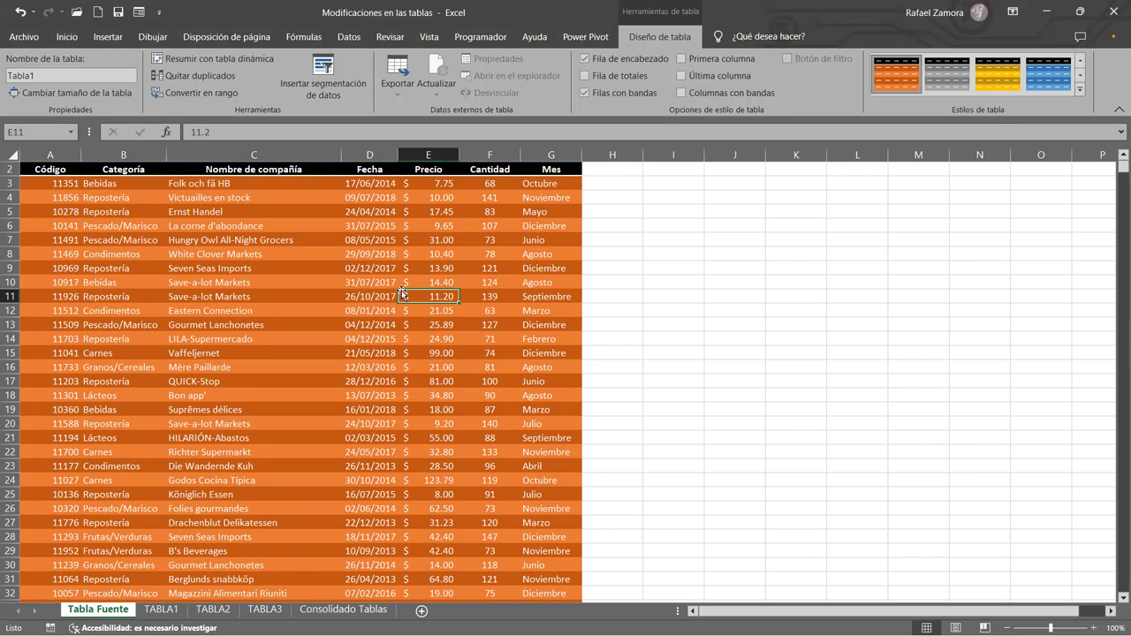
click(544, 343)
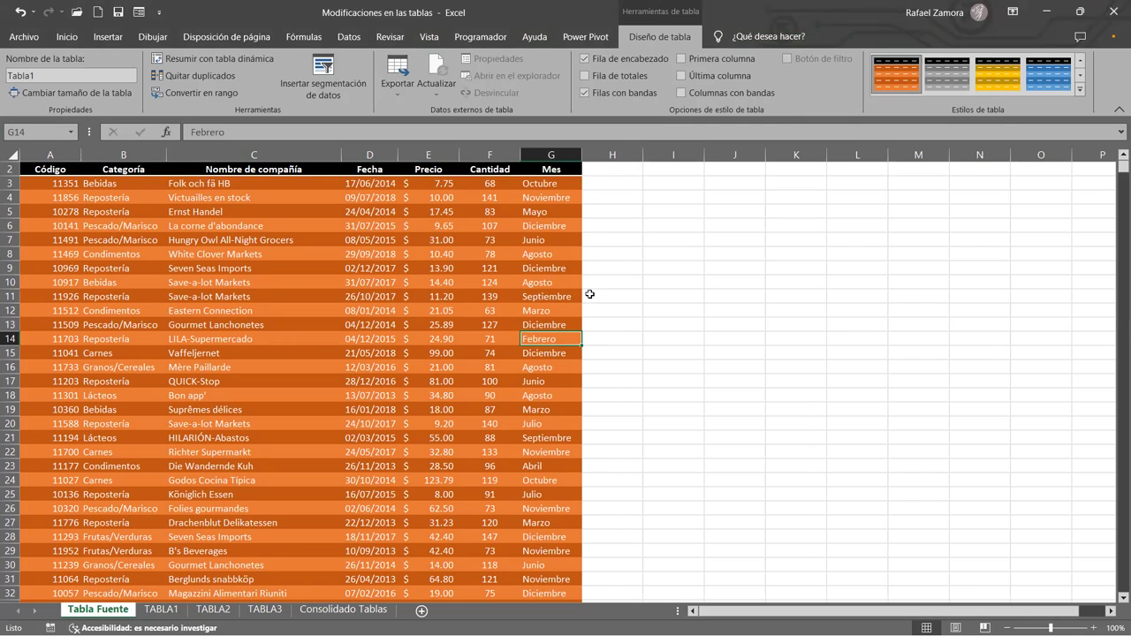
click(617, 171)
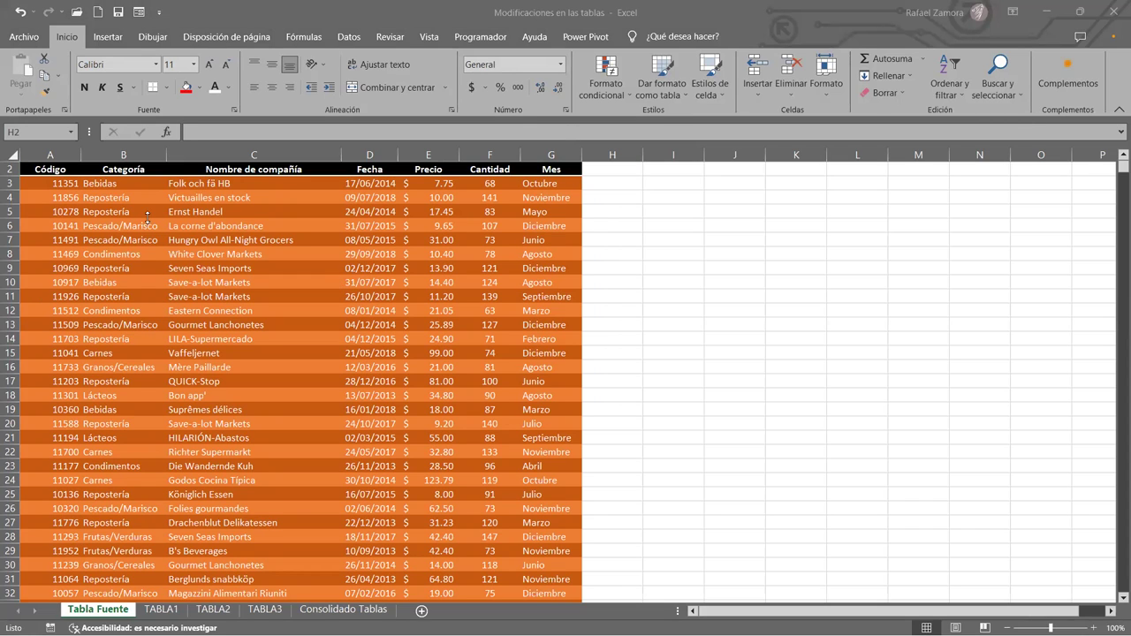
click(599, 169)
Add a centred 'Total' header in H2, extending the table.
text(Total)
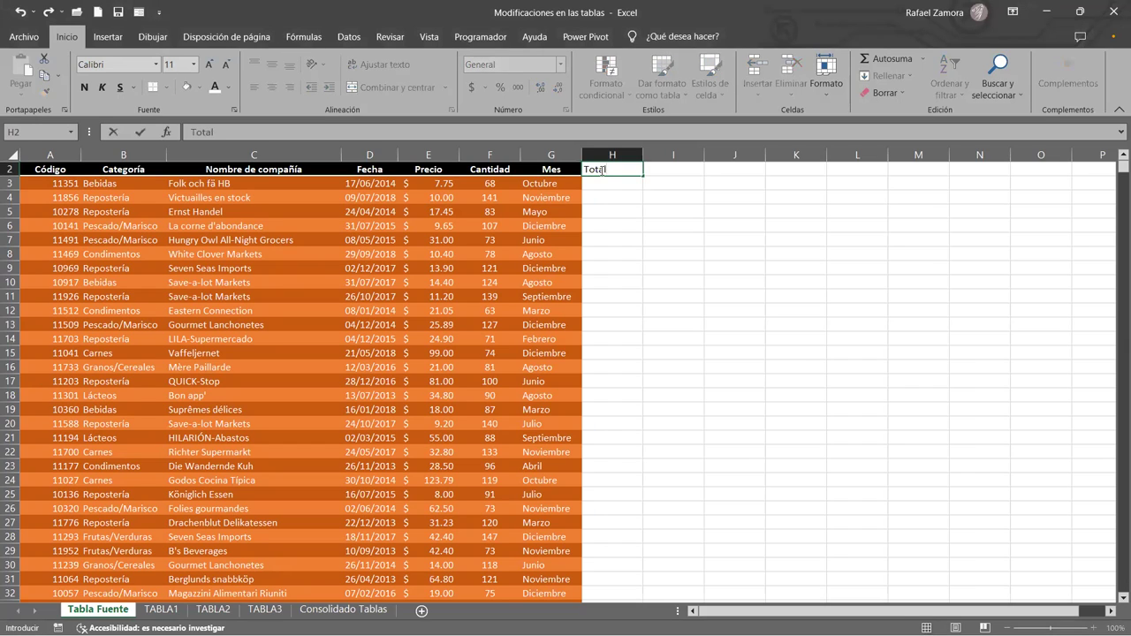
key(Return)
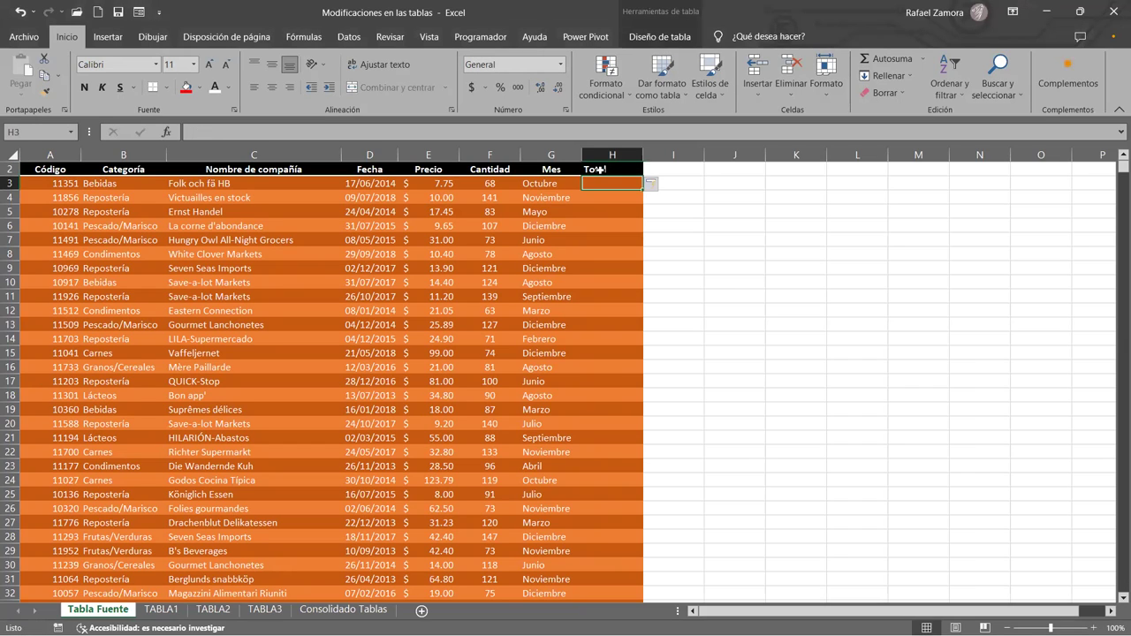
click(600, 170)
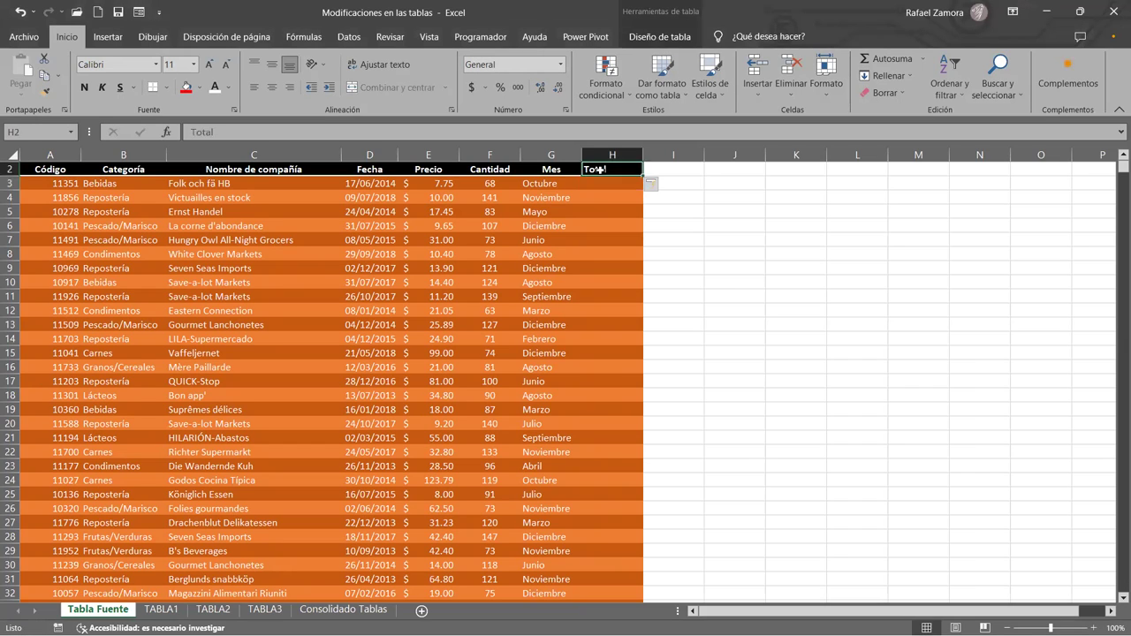
click(276, 87)
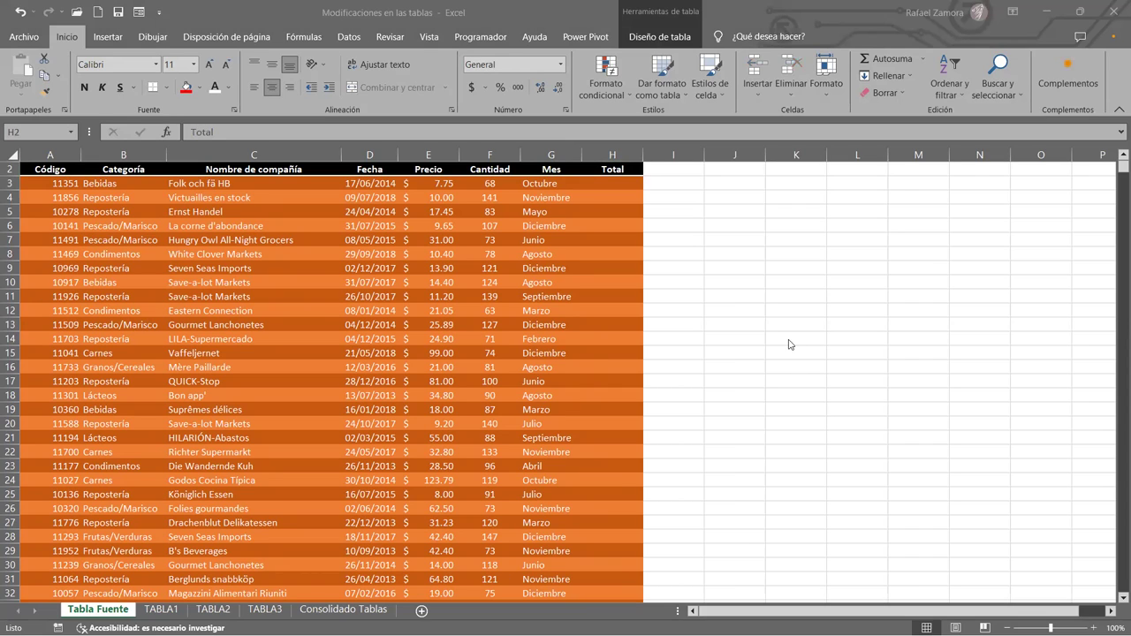
click(620, 188)
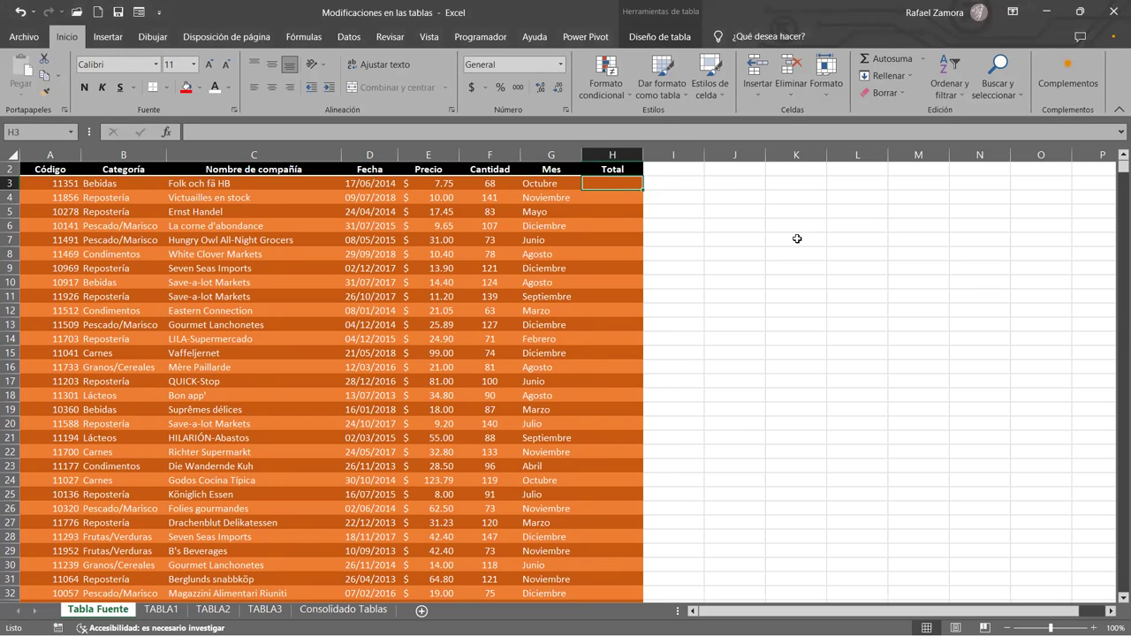
text(=)
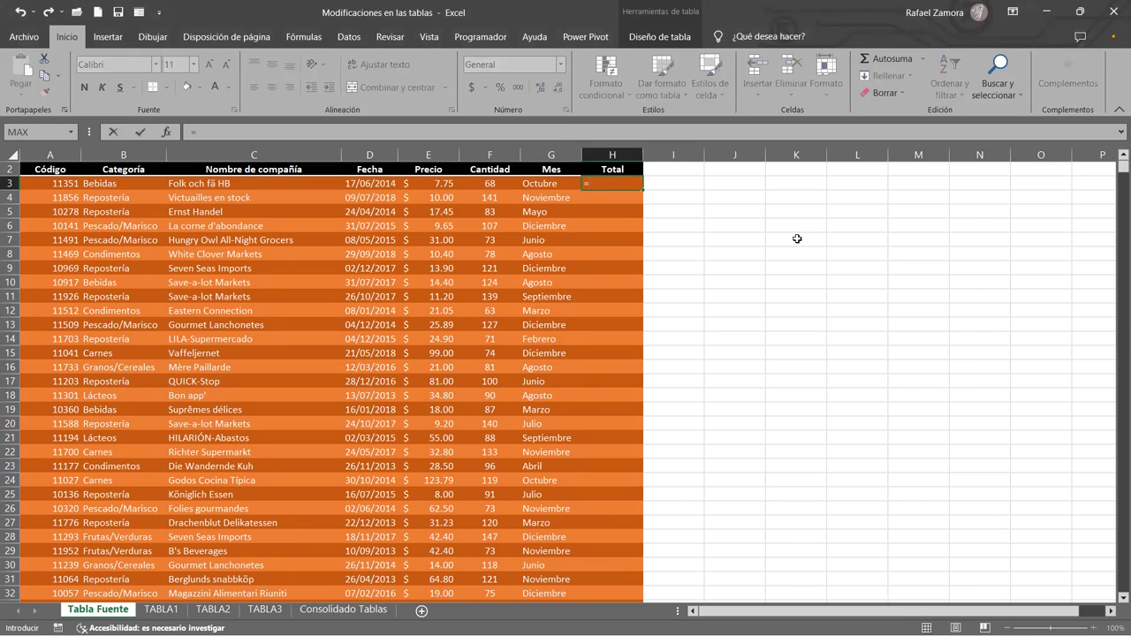
click(444, 181)
text(*)
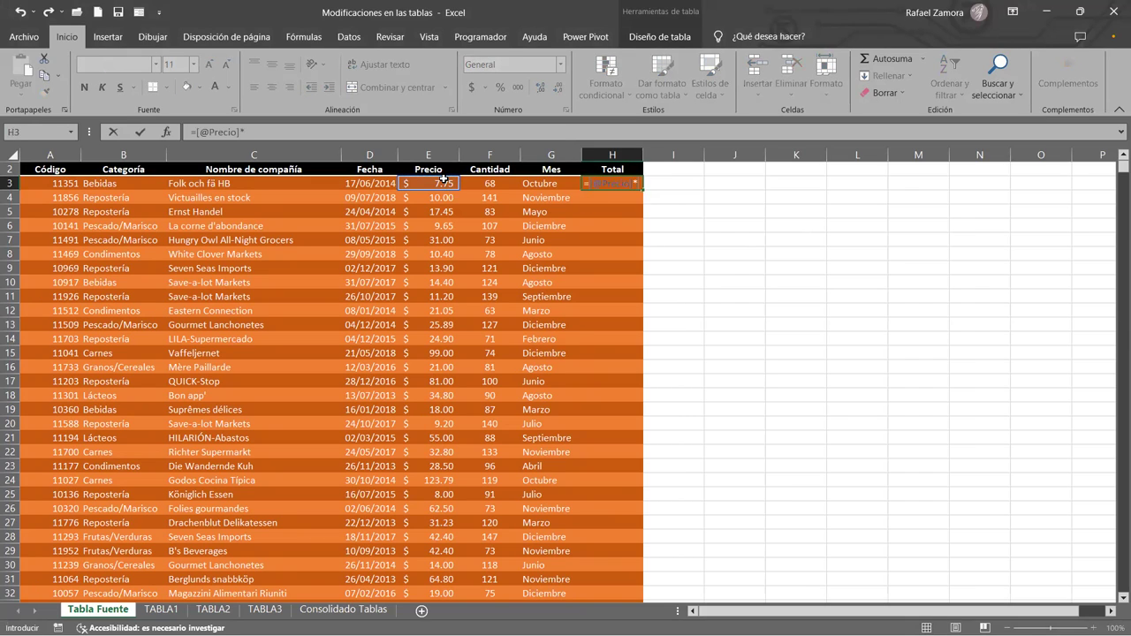
click(497, 185)
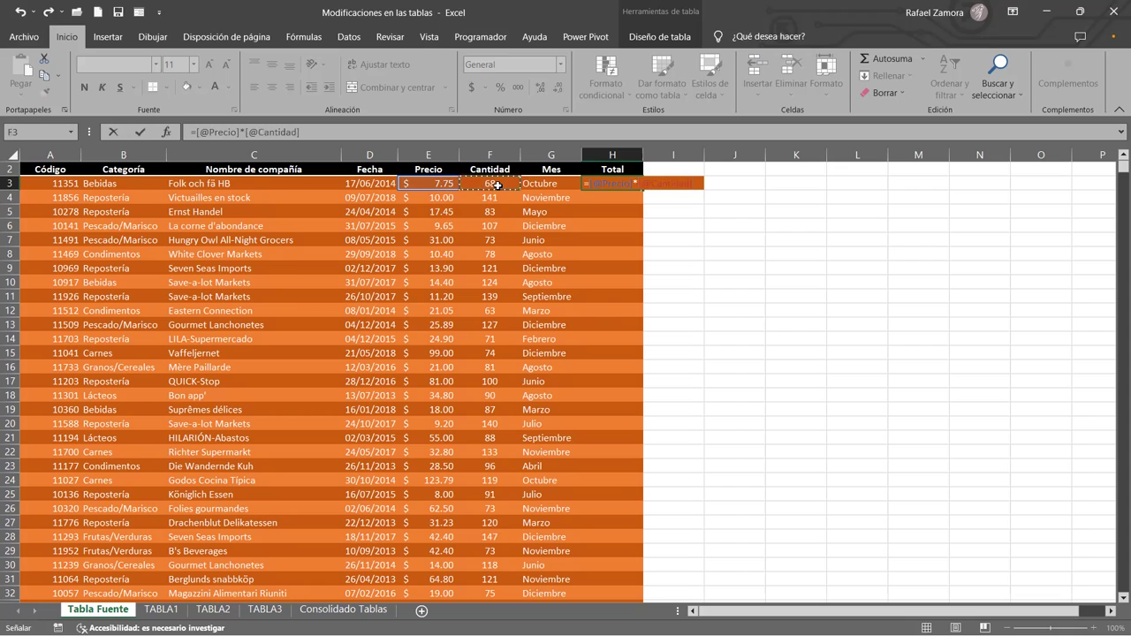
key(Return)
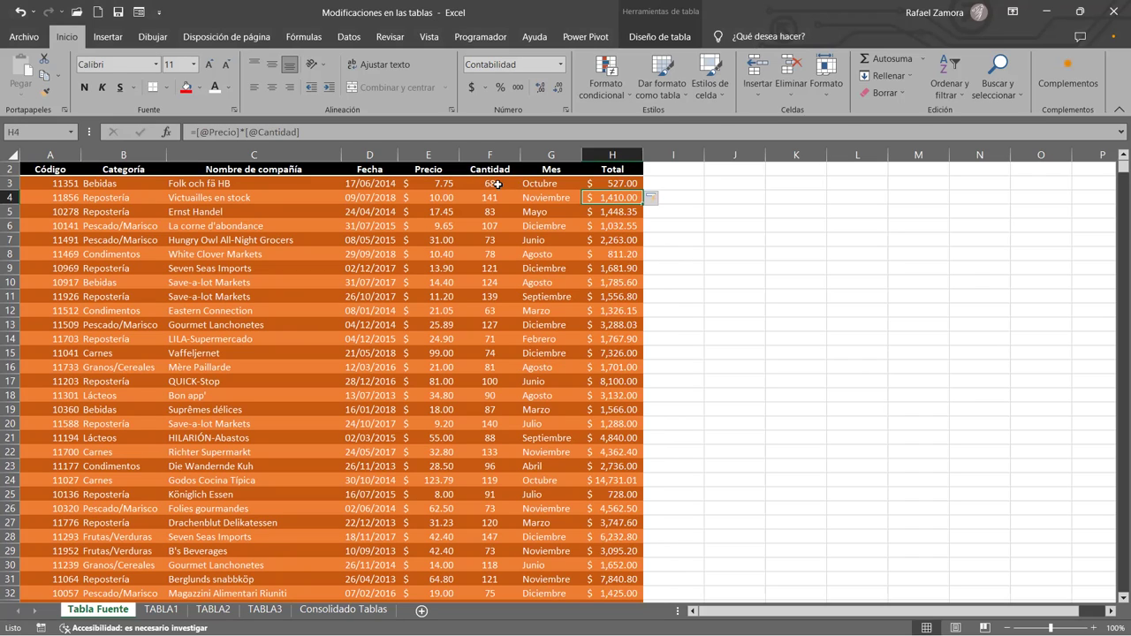
click(727, 310)
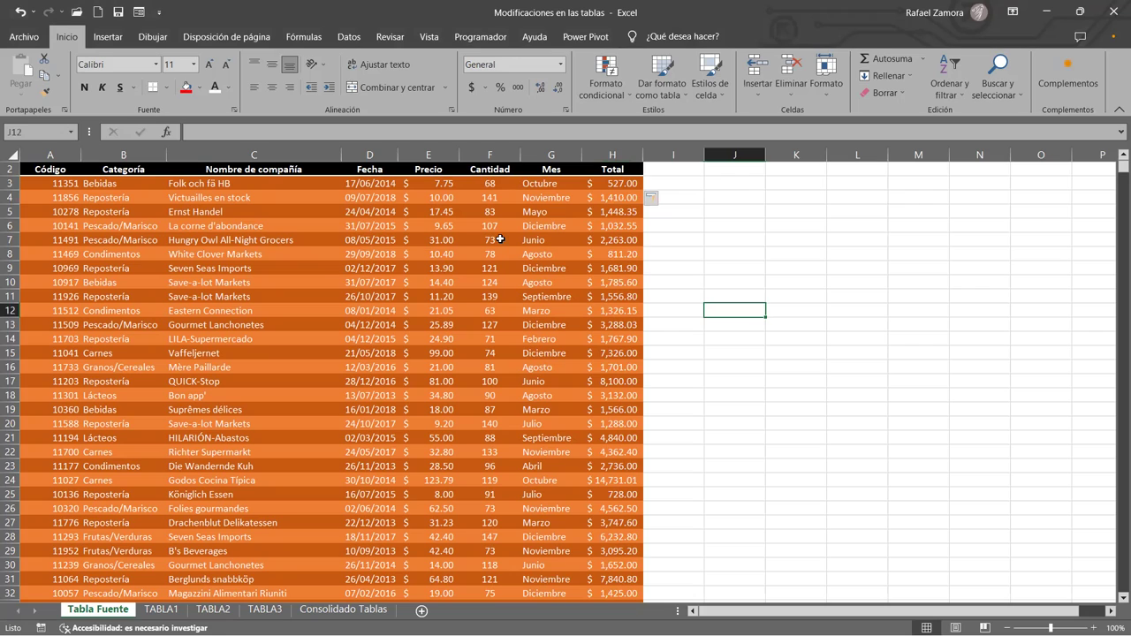
click(749, 251)
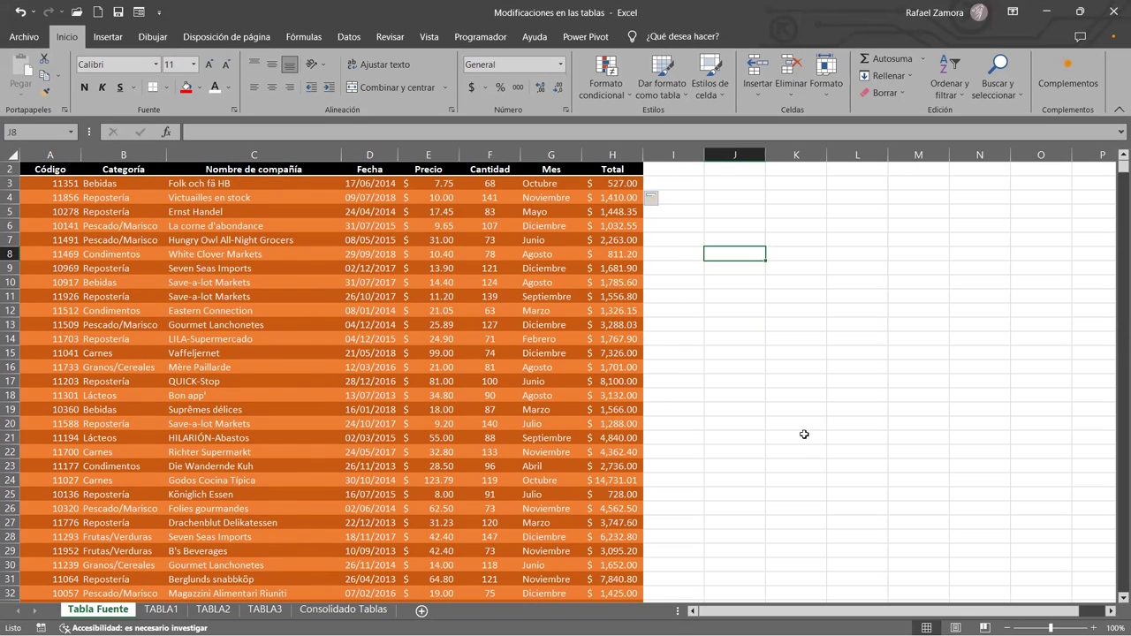
click(734, 522)
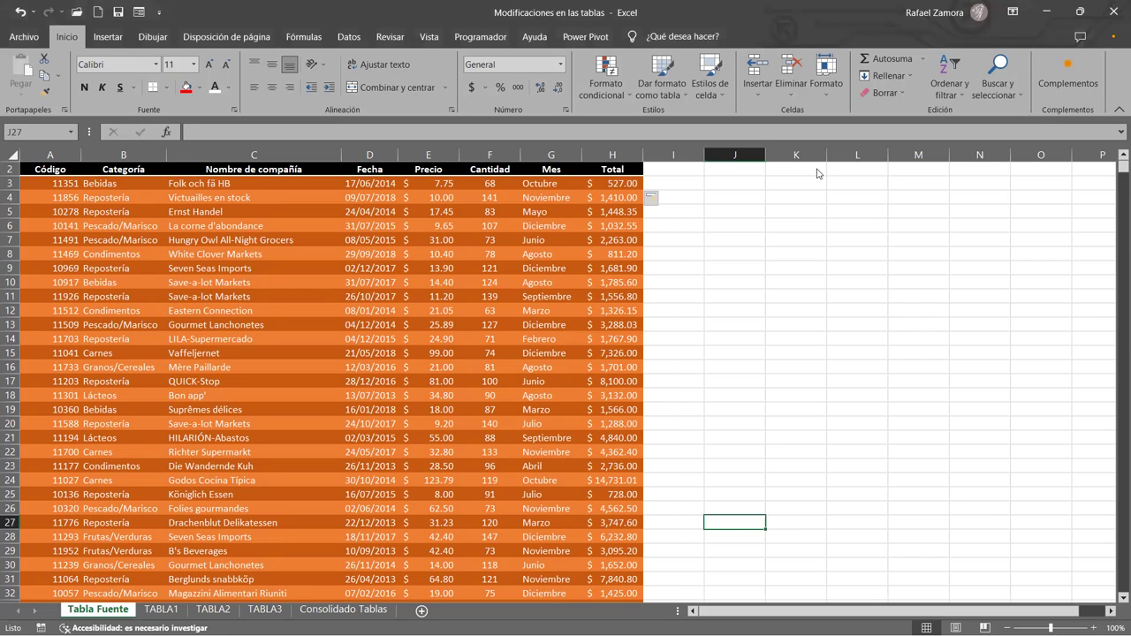
click(434, 244)
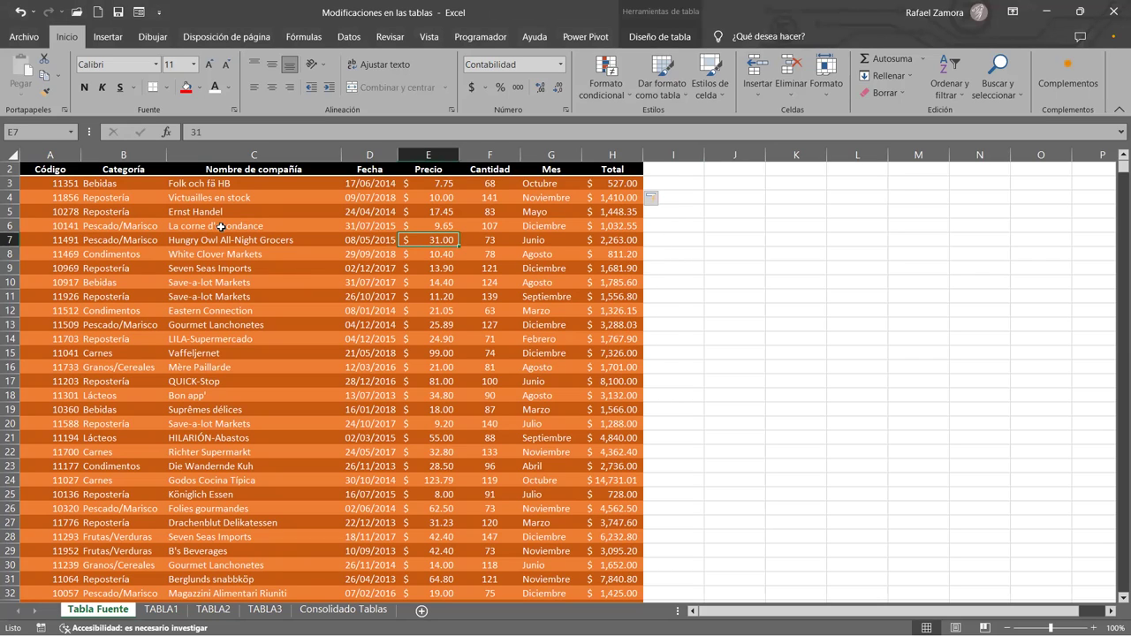
Change the table name from Tabla1 to 'ventas' in Nombre de la tabla.
click(271, 320)
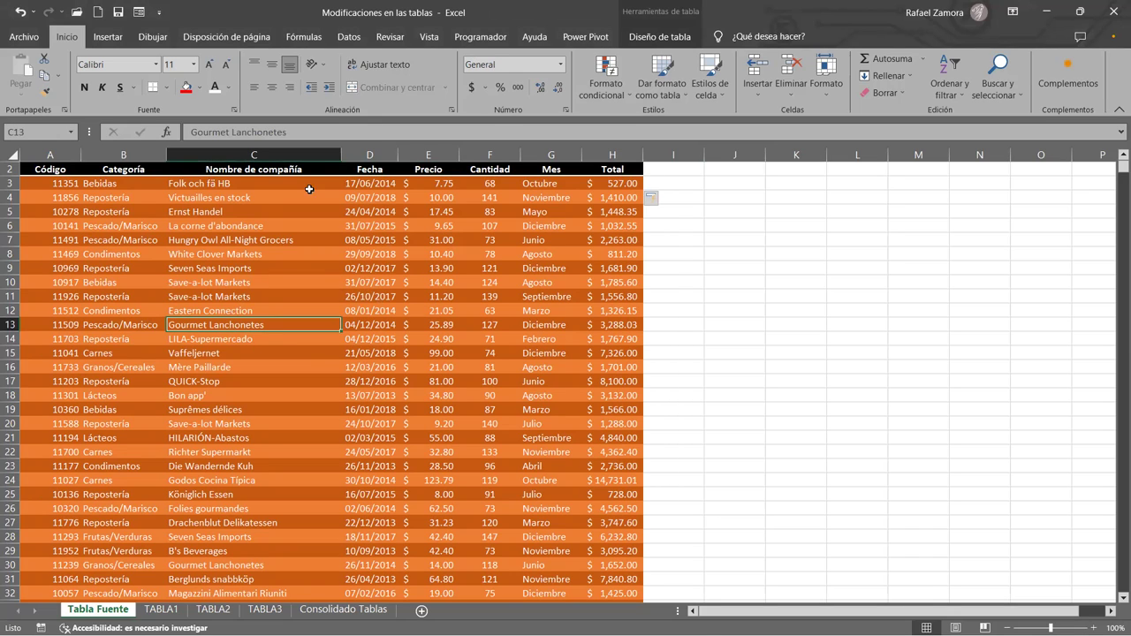
click(672, 40)
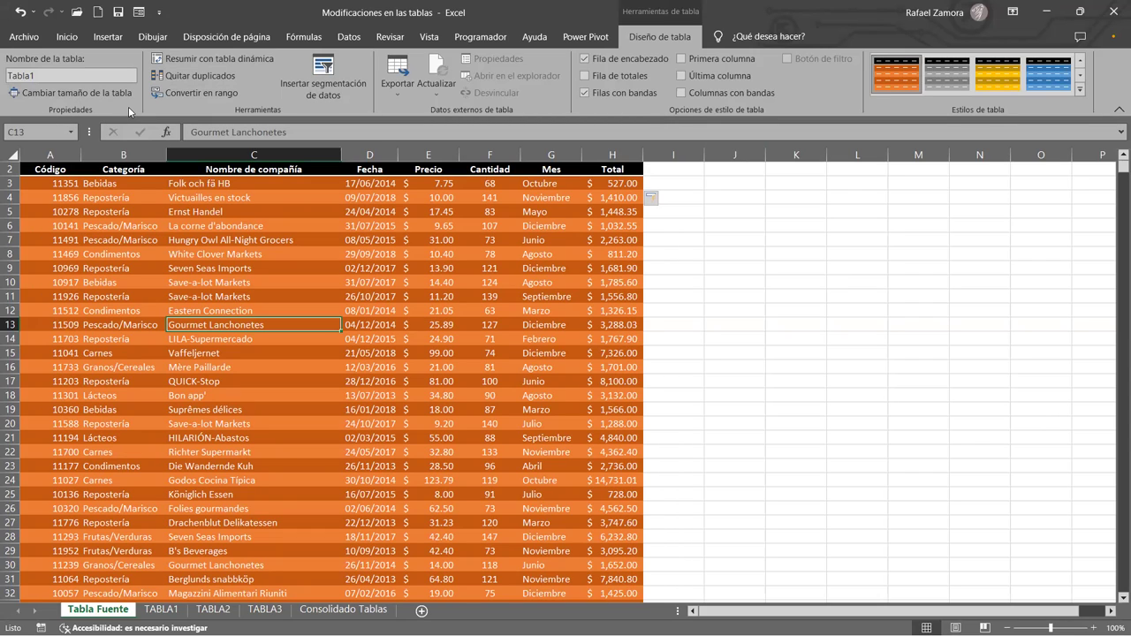
click(40, 78)
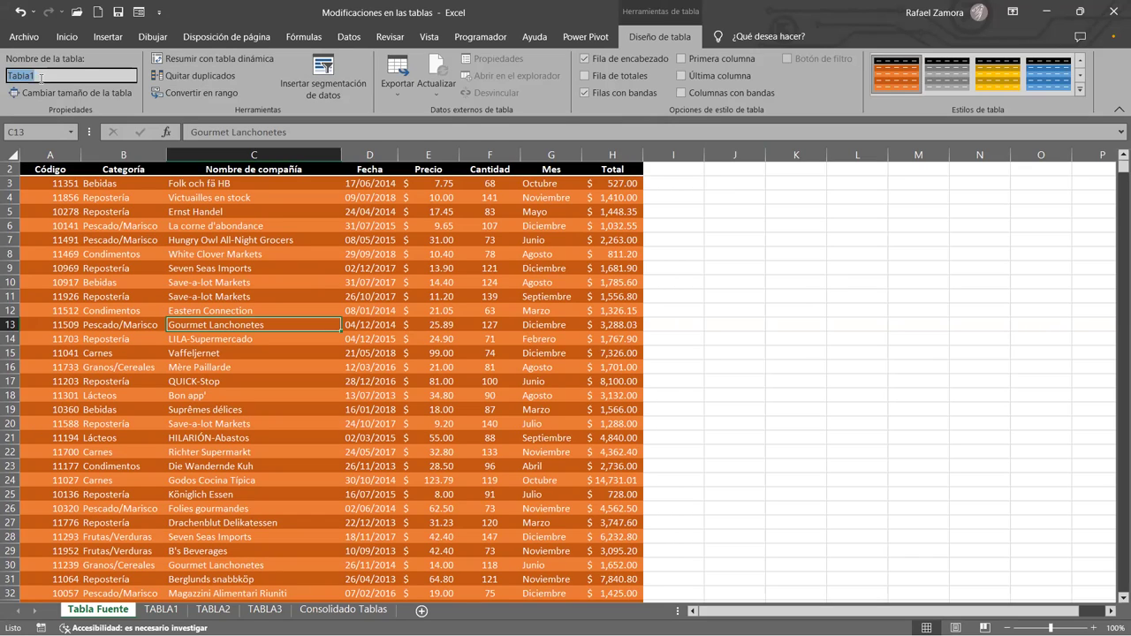
text(ventas)
key(Return)
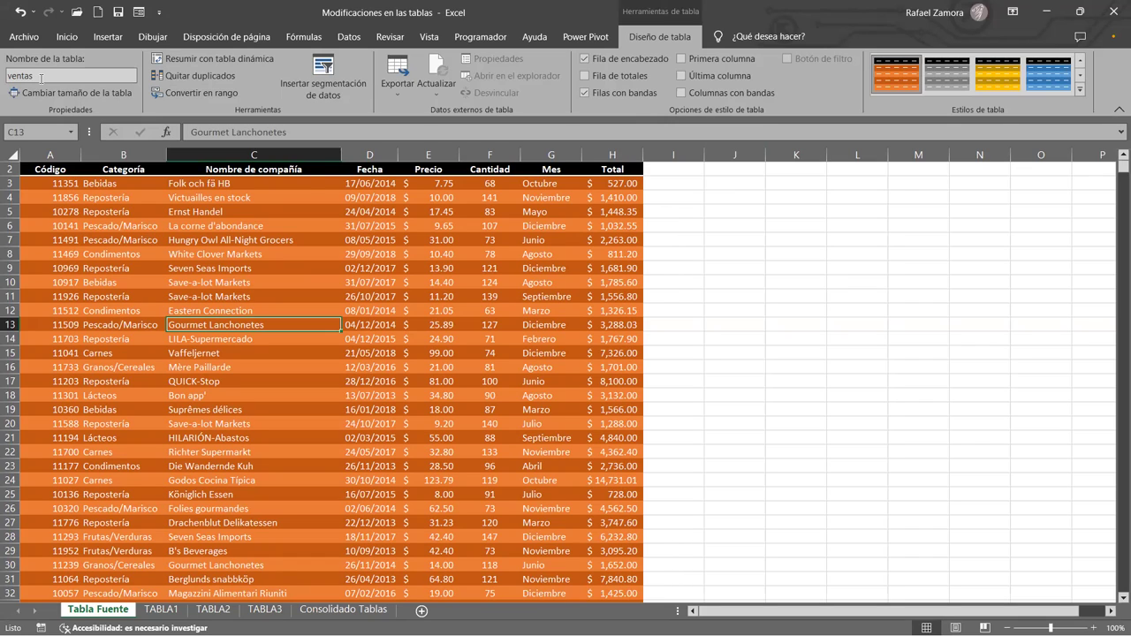
click(384, 252)
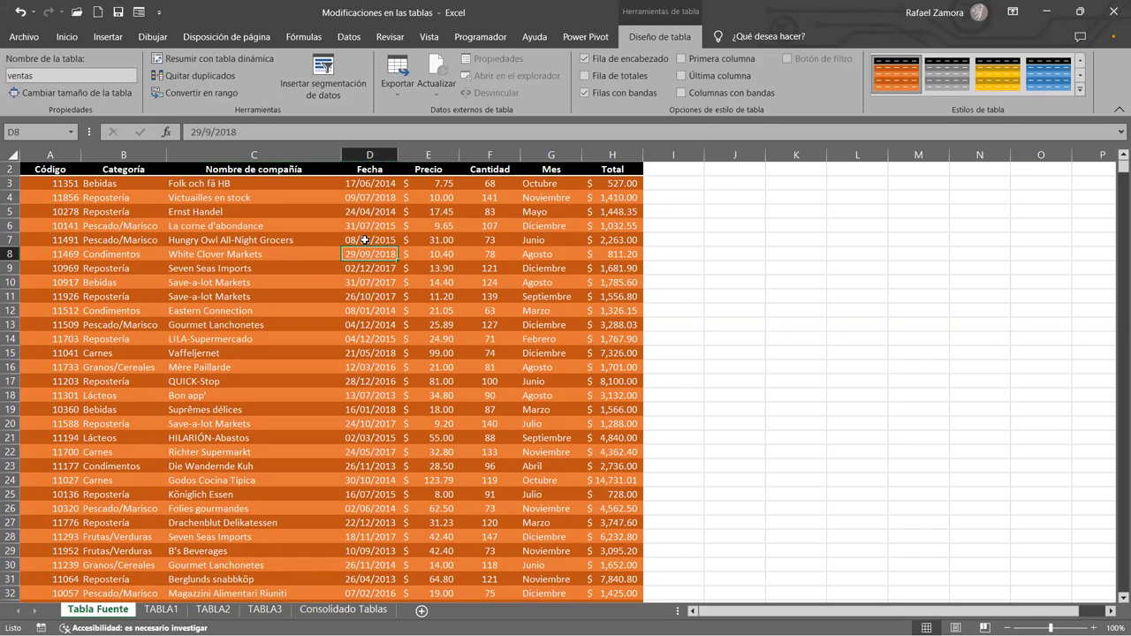
click(303, 40)
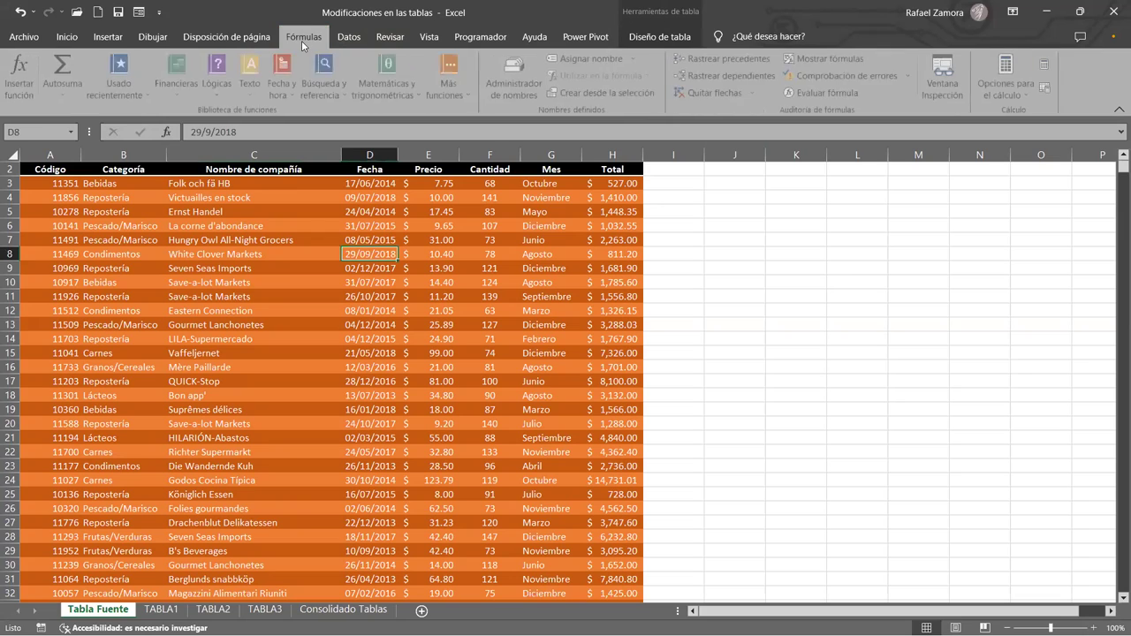
click(524, 82)
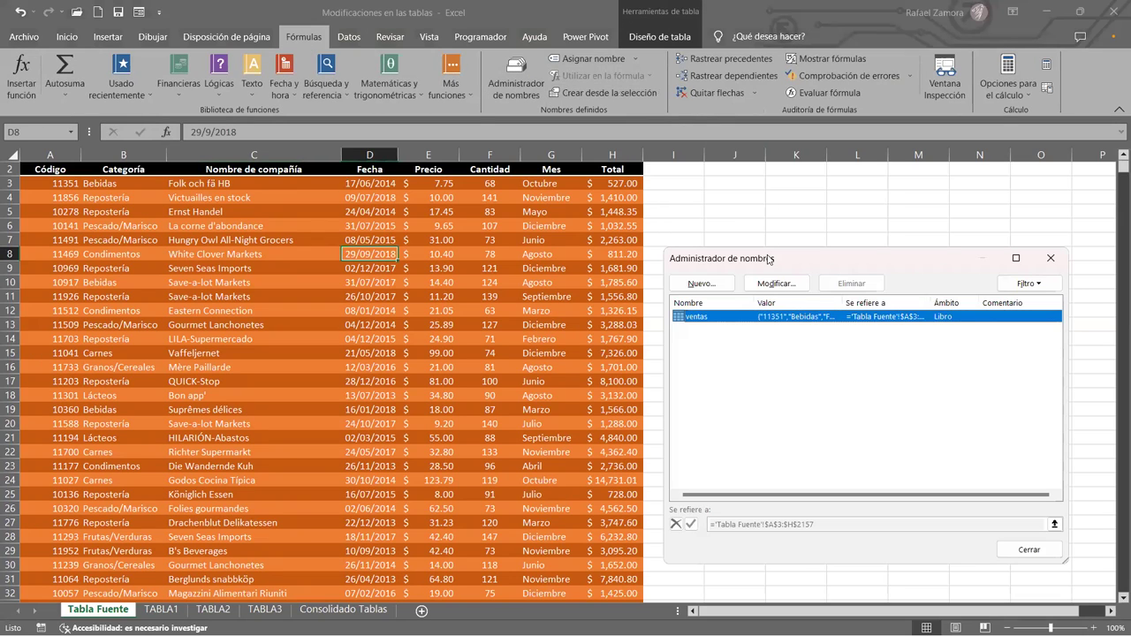
drag(769, 259, 749, 172)
click(829, 327)
key(Escape)
click(334, 249)
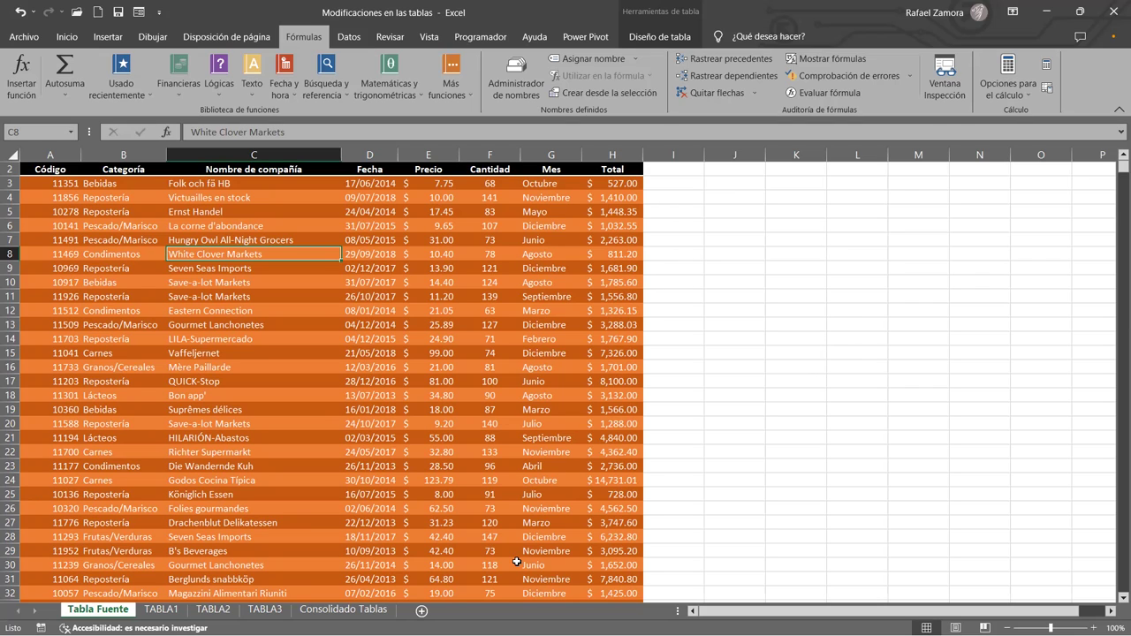
Enter 'Ventas totales de' in J5 and append 'Gourmet Lanchonetes' copied from C13.
click(800, 279)
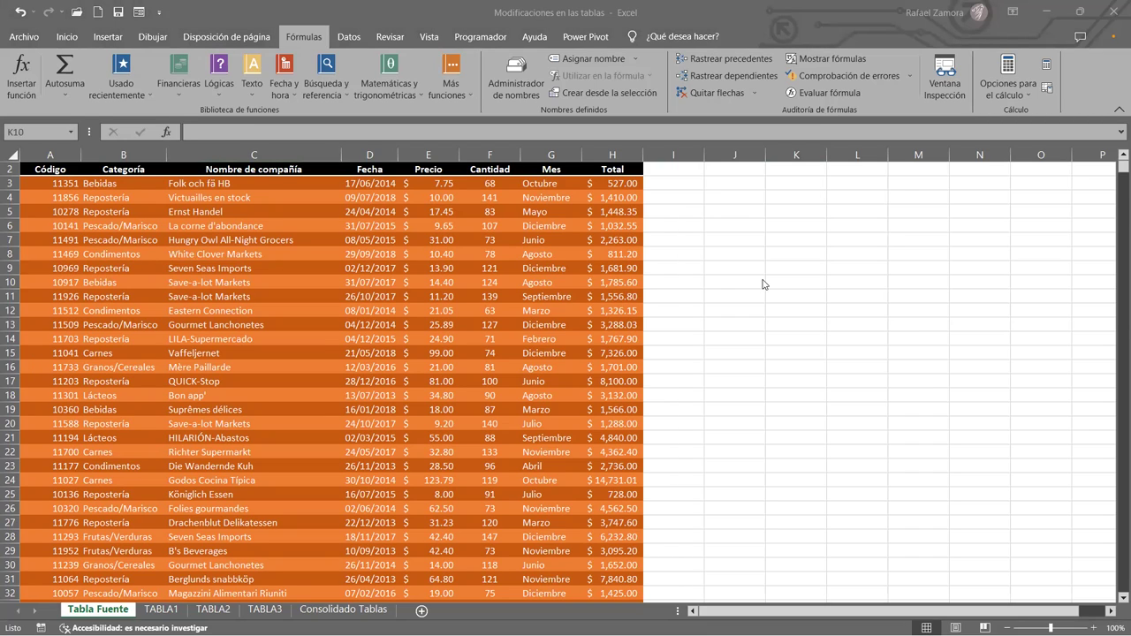
click(747, 211)
text(Ventas totales de)
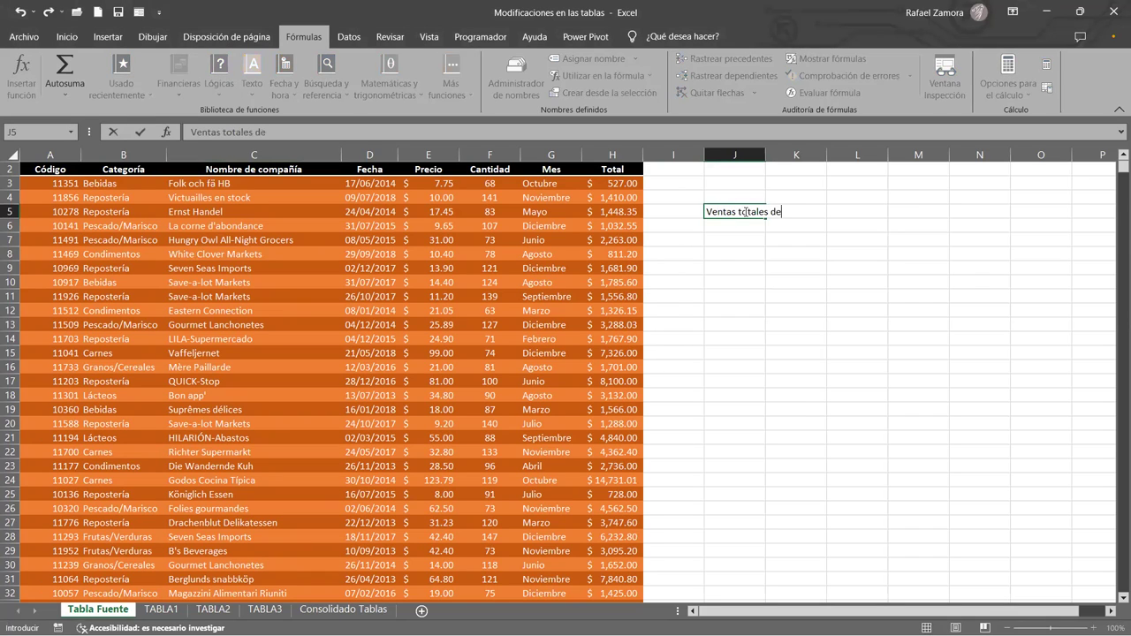
key(Return)
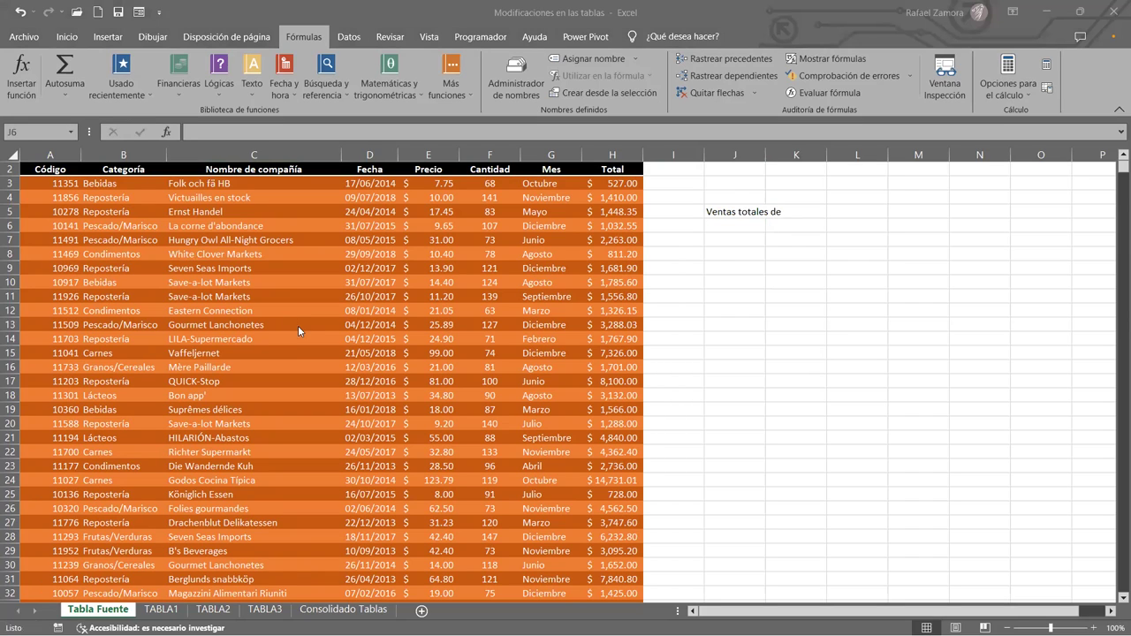
click(274, 327)
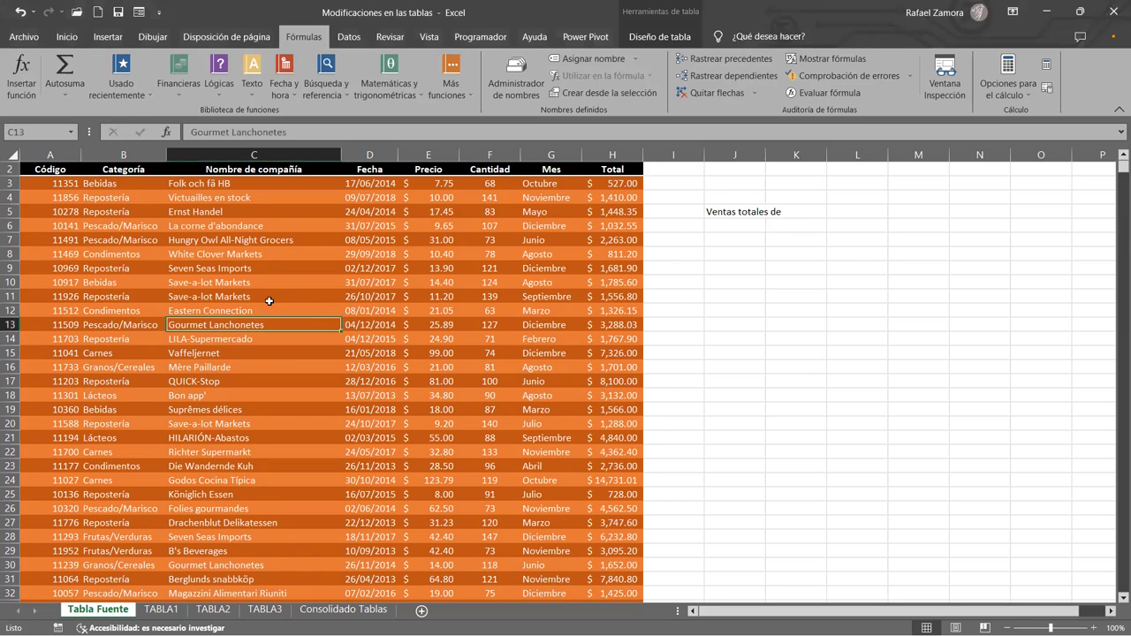
drag(301, 132, 64, 129)
key(ctrl+c)
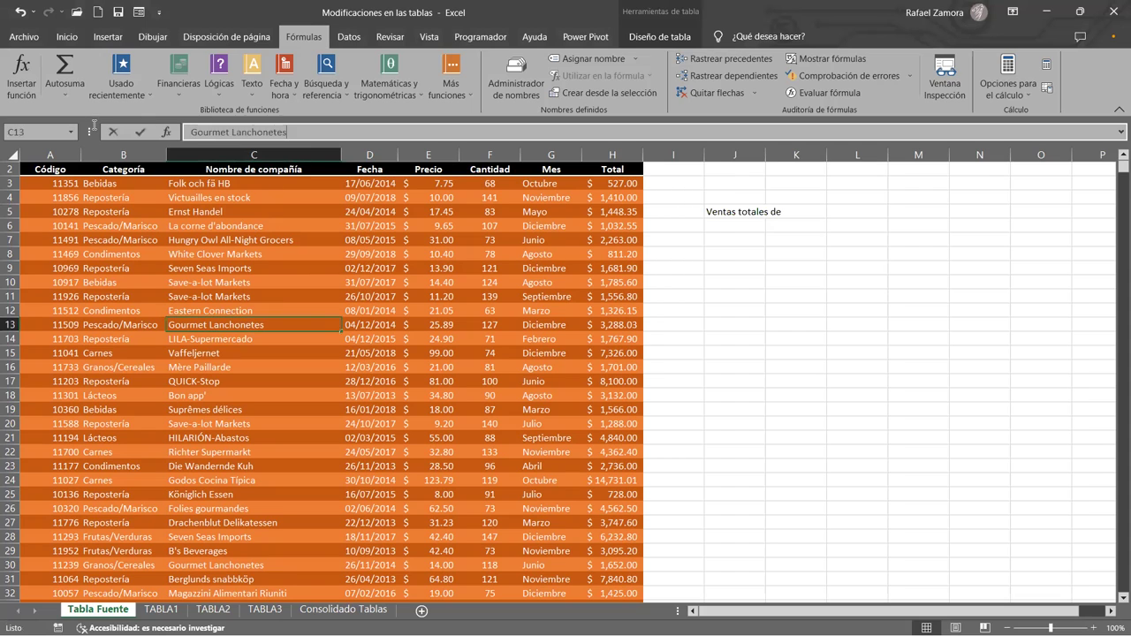
double_click(724, 211)
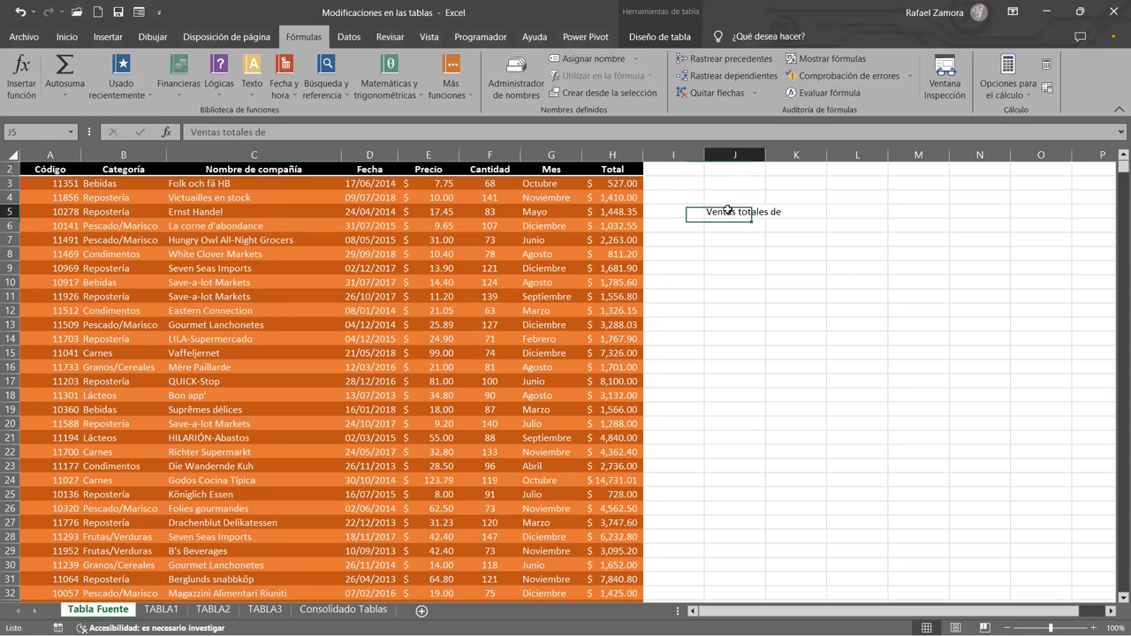
click(792, 211)
key(ctrl+v)
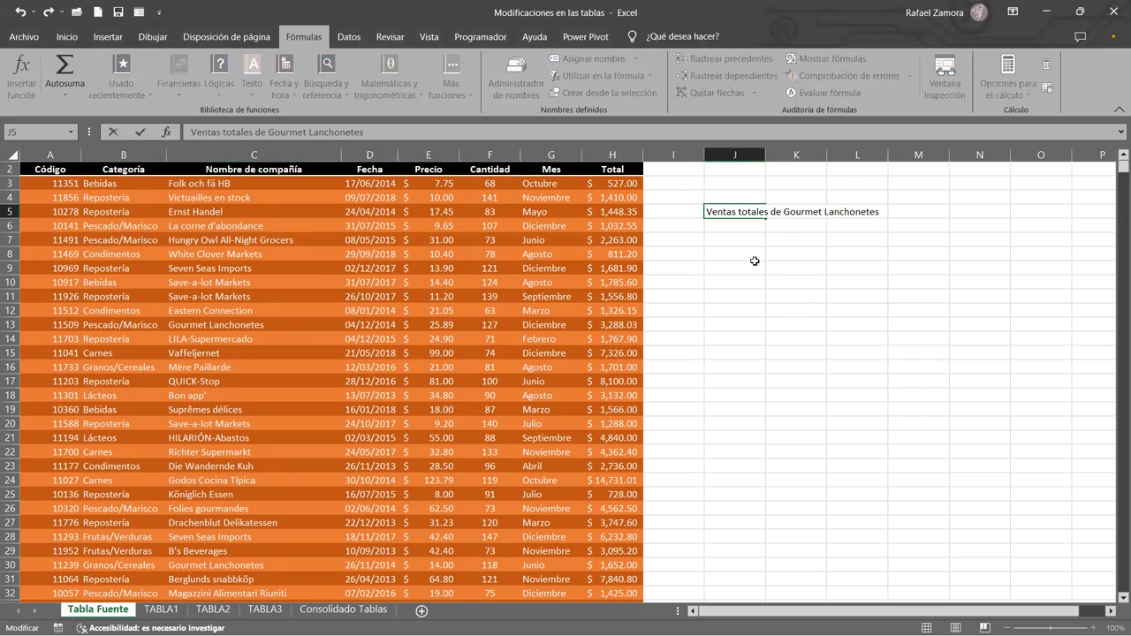
key(ctrl+Return)
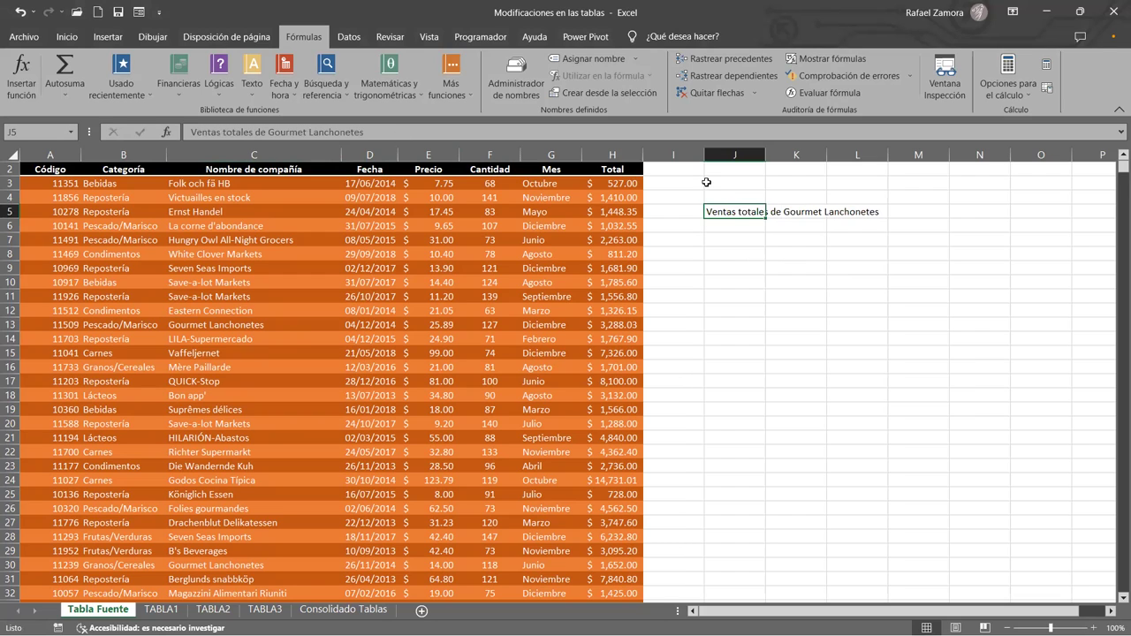
Merge and centre J5:L5 with all borders, yellow fill and bold text.
drag(741, 211, 853, 212)
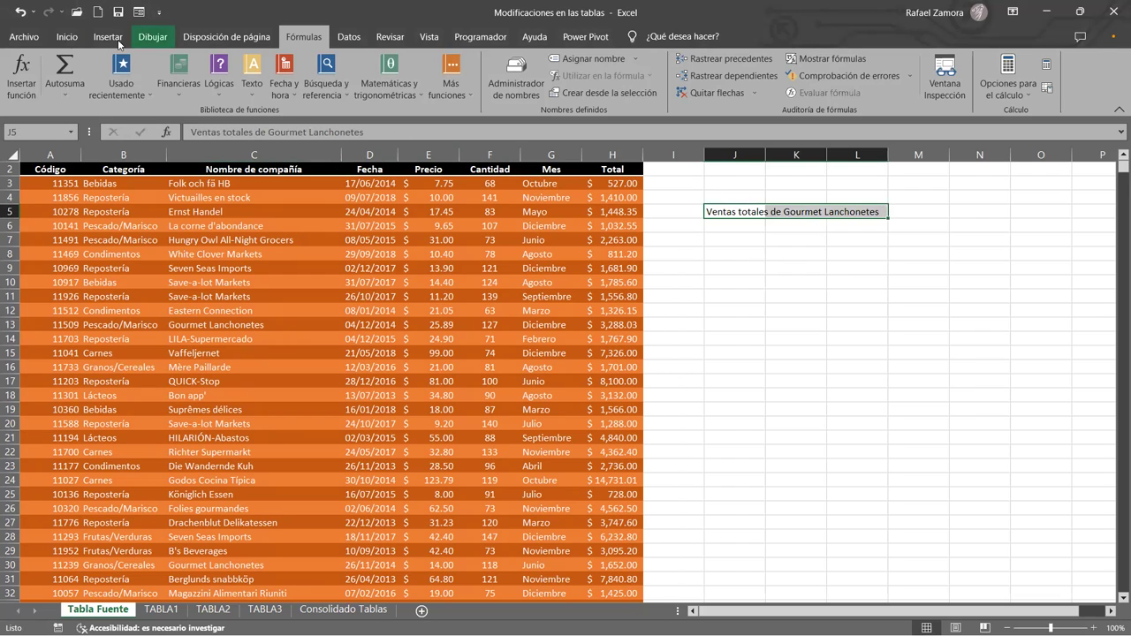
click(60, 37)
click(397, 87)
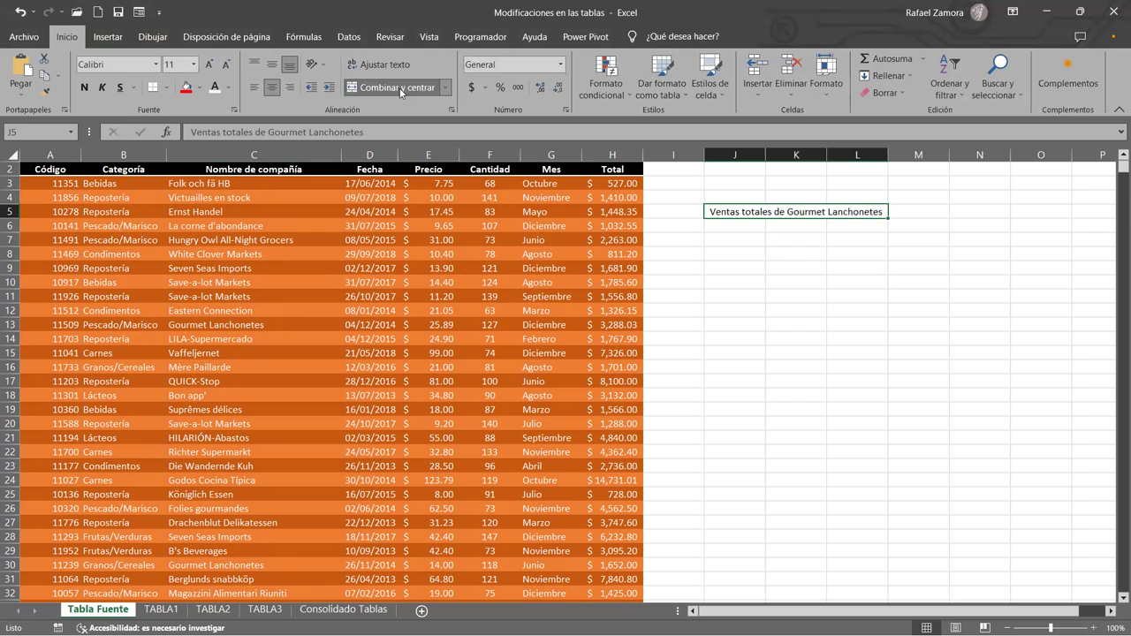
click(153, 87)
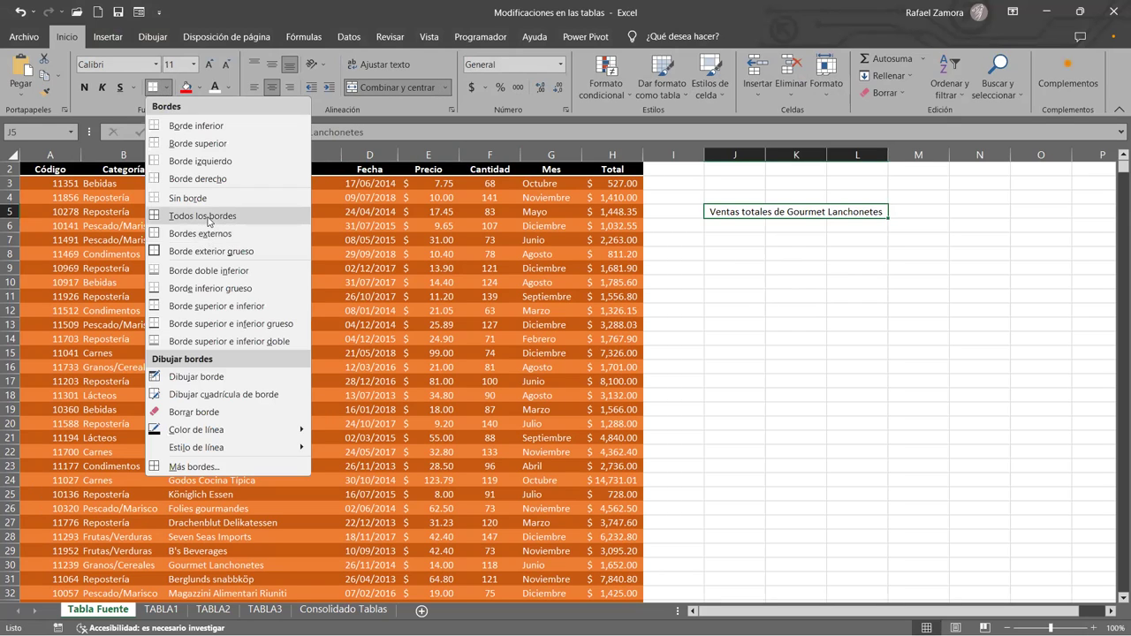
click(209, 221)
click(197, 87)
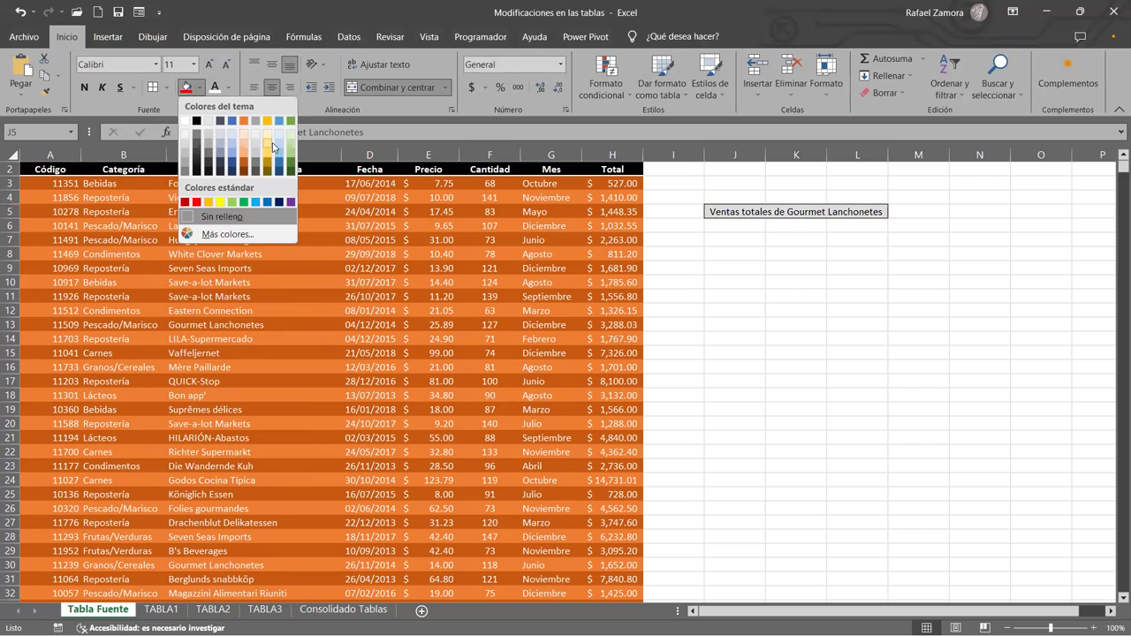
click(266, 157)
key(ctrl+n)
Shade the answer cell J6 light blue.
click(750, 227)
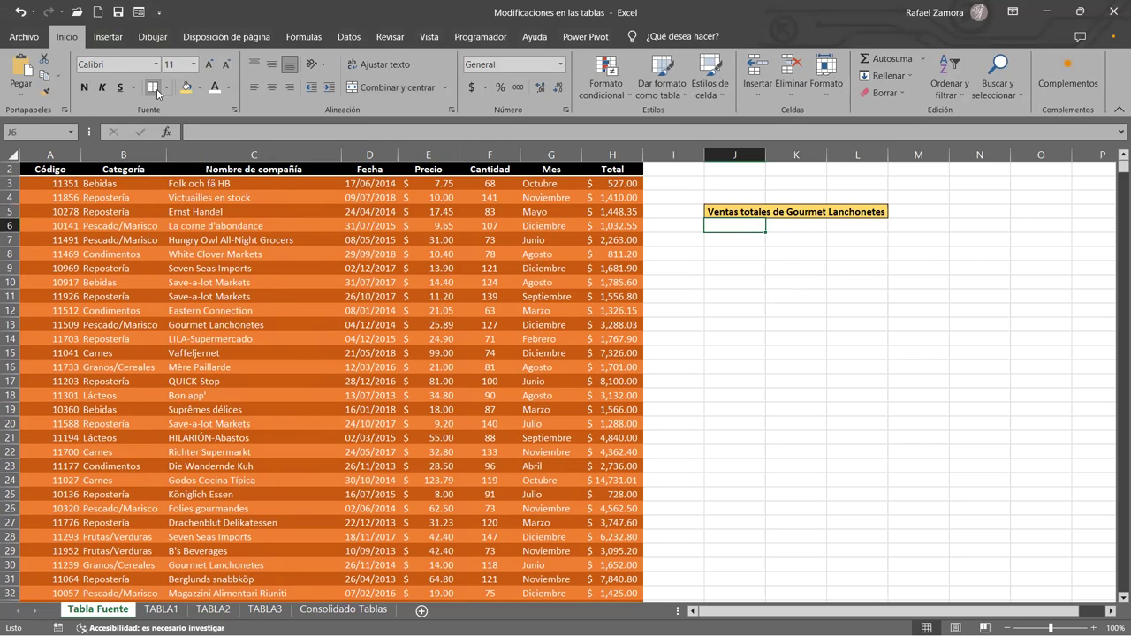
click(201, 89)
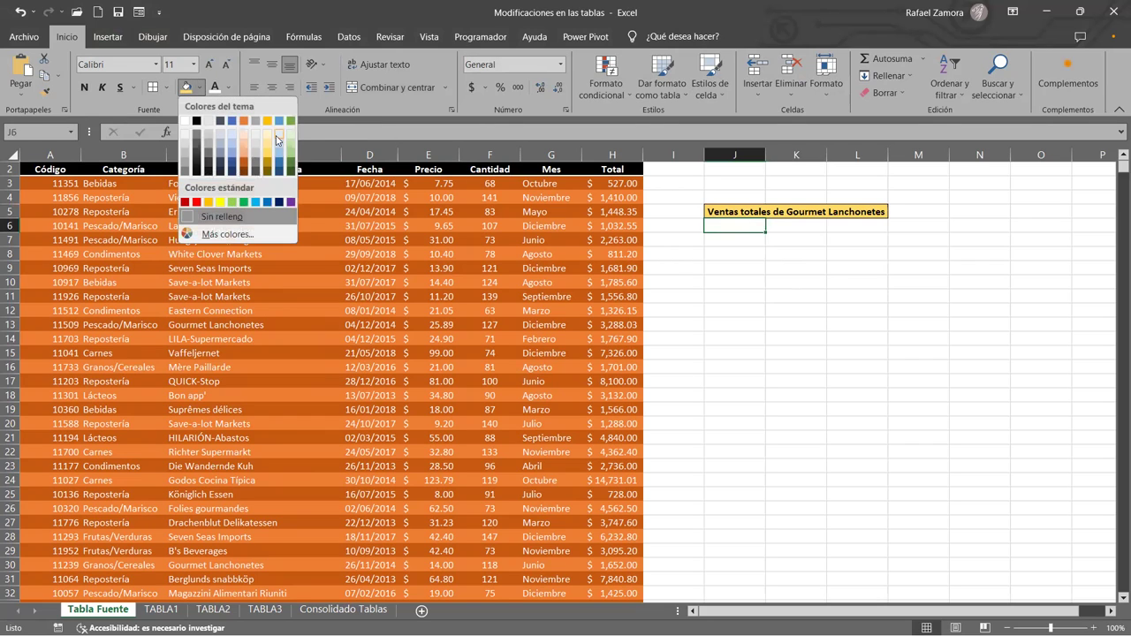
click(277, 139)
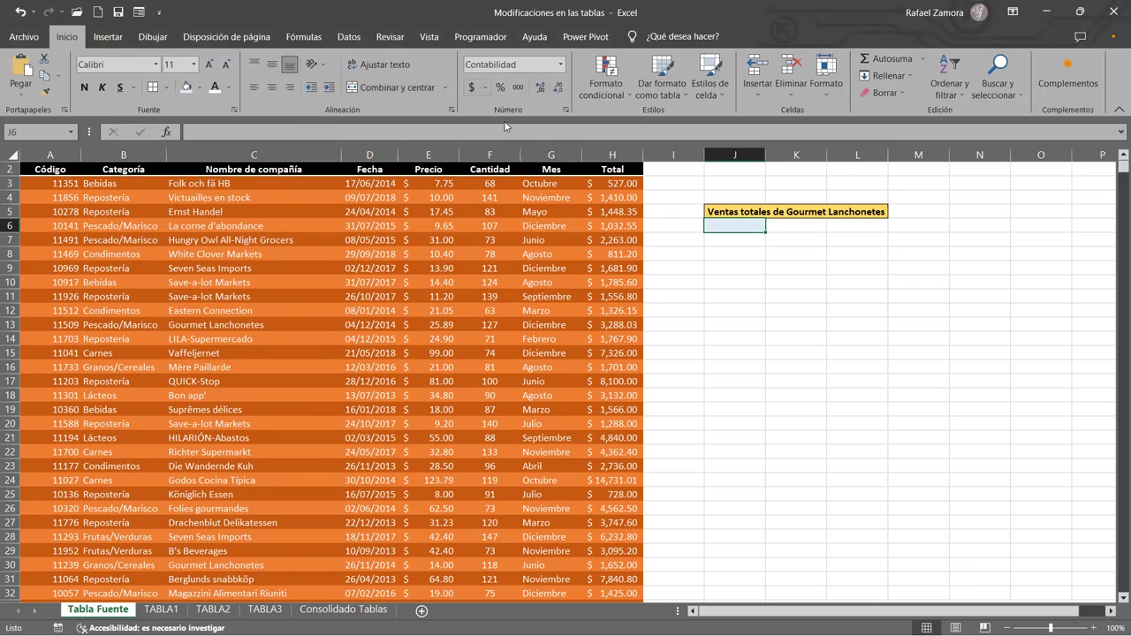
click(731, 350)
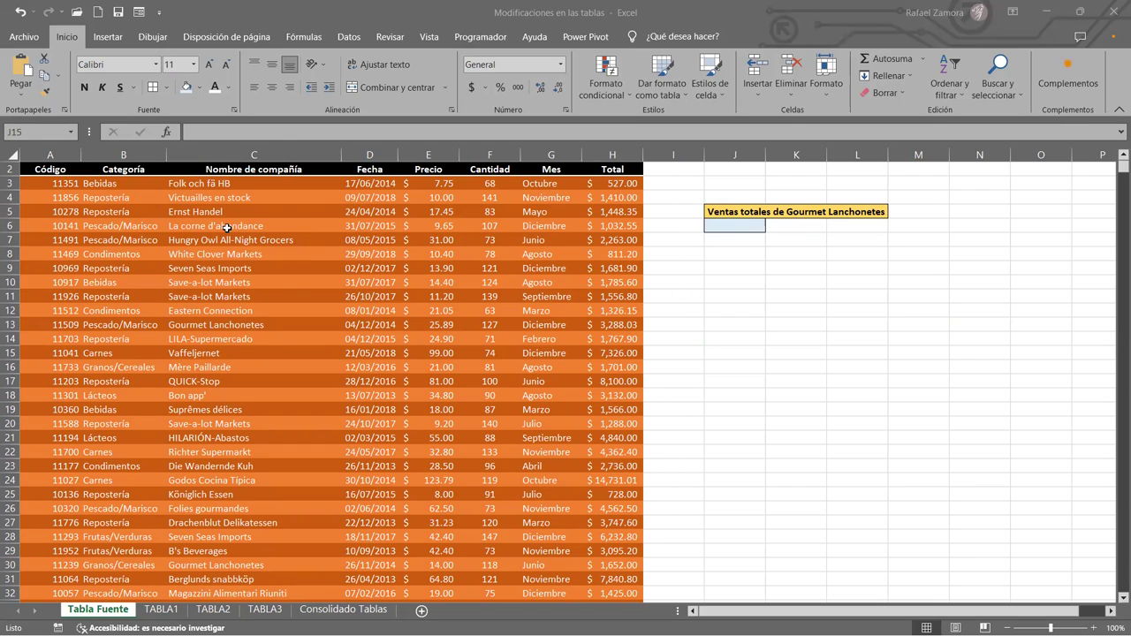
click(253, 266)
scroll(265, 313, down, 3)
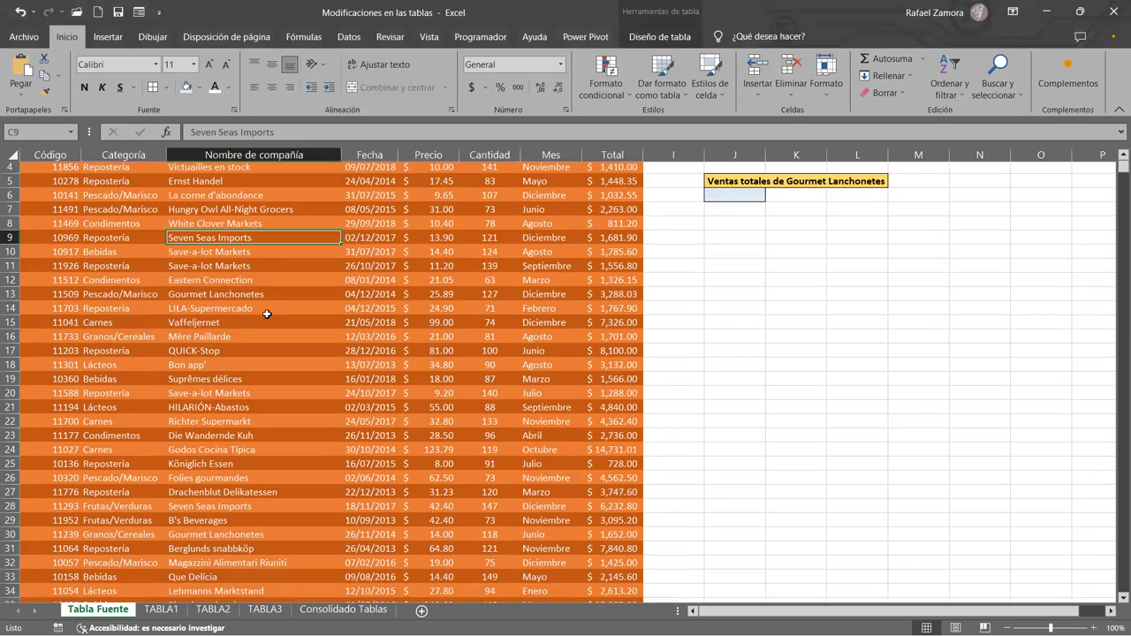
scroll(272, 210, up, 4)
click(273, 196)
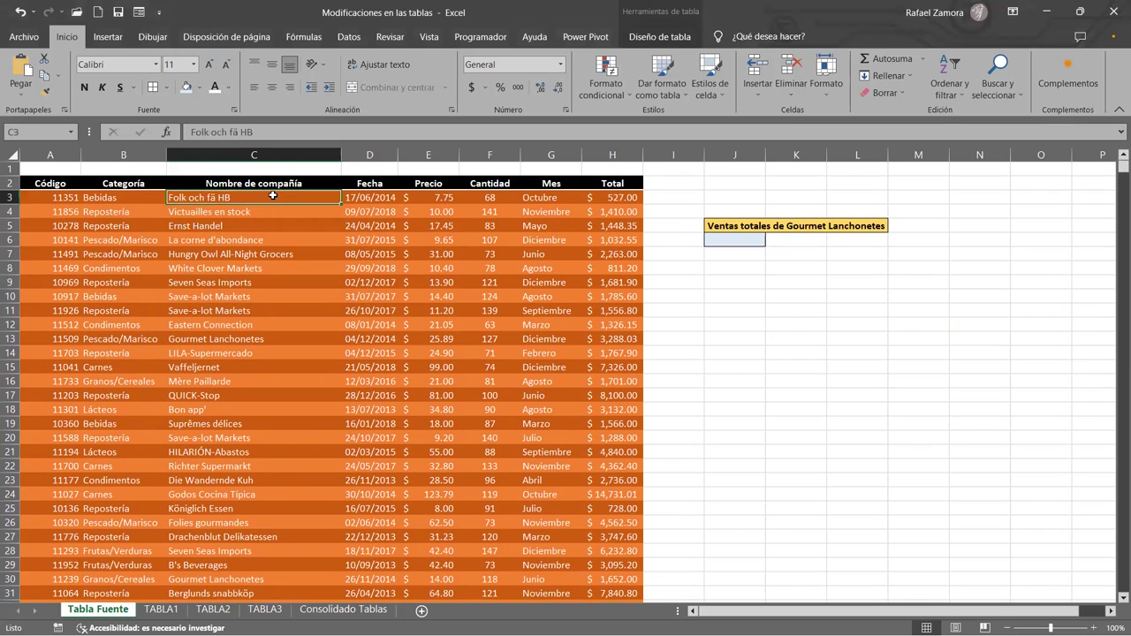
key(ctrl+Down)
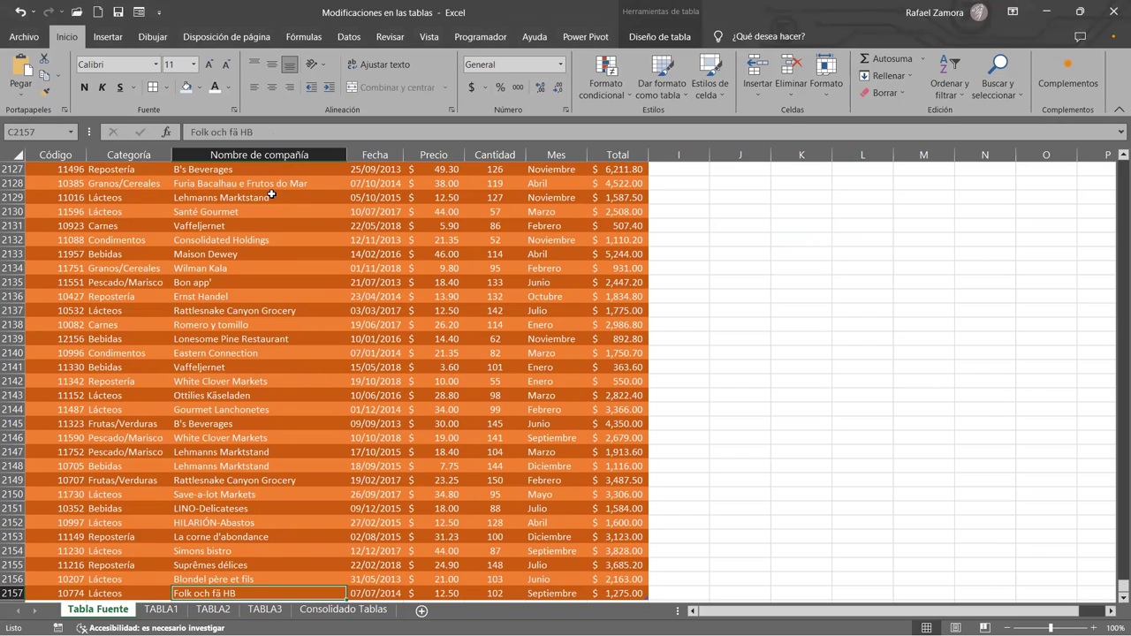
key(ctrl+Up)
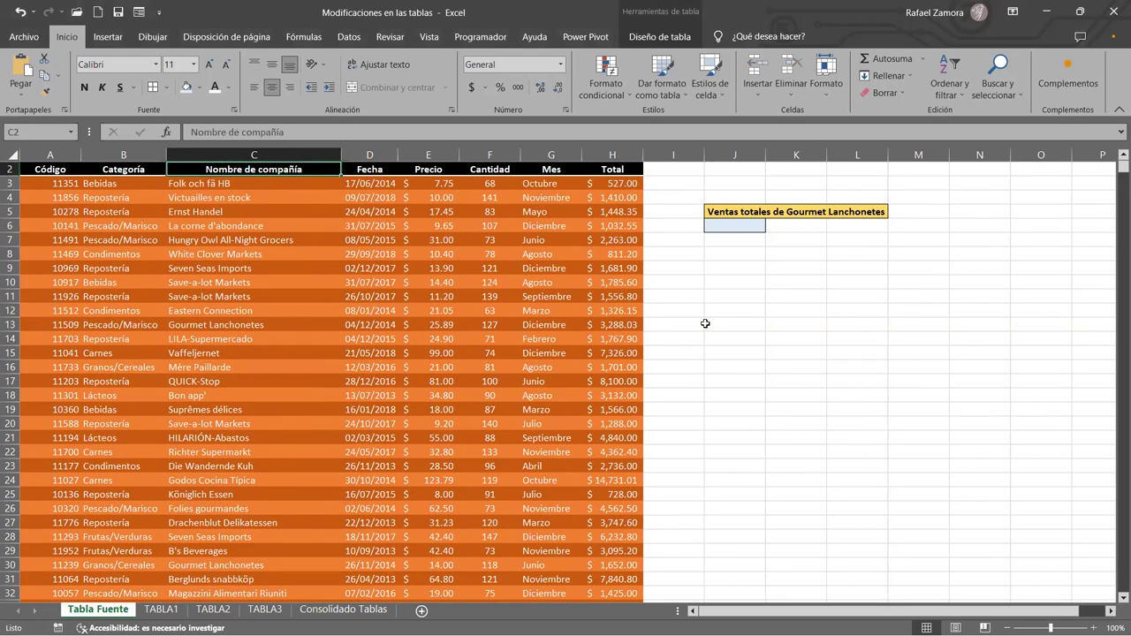
click(745, 223)
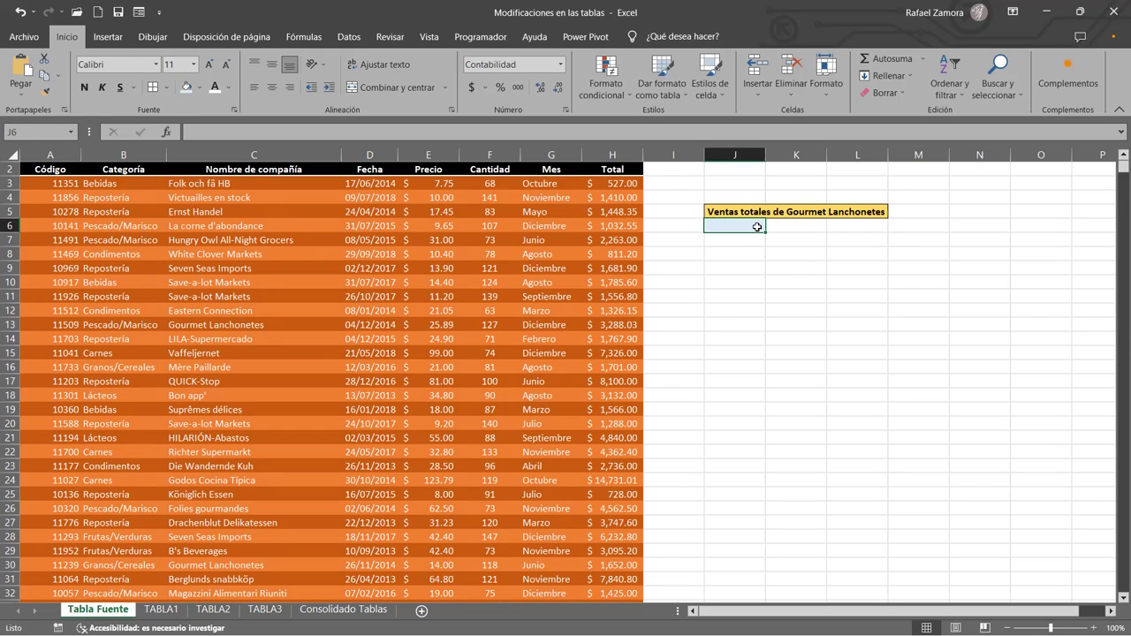
text(=)
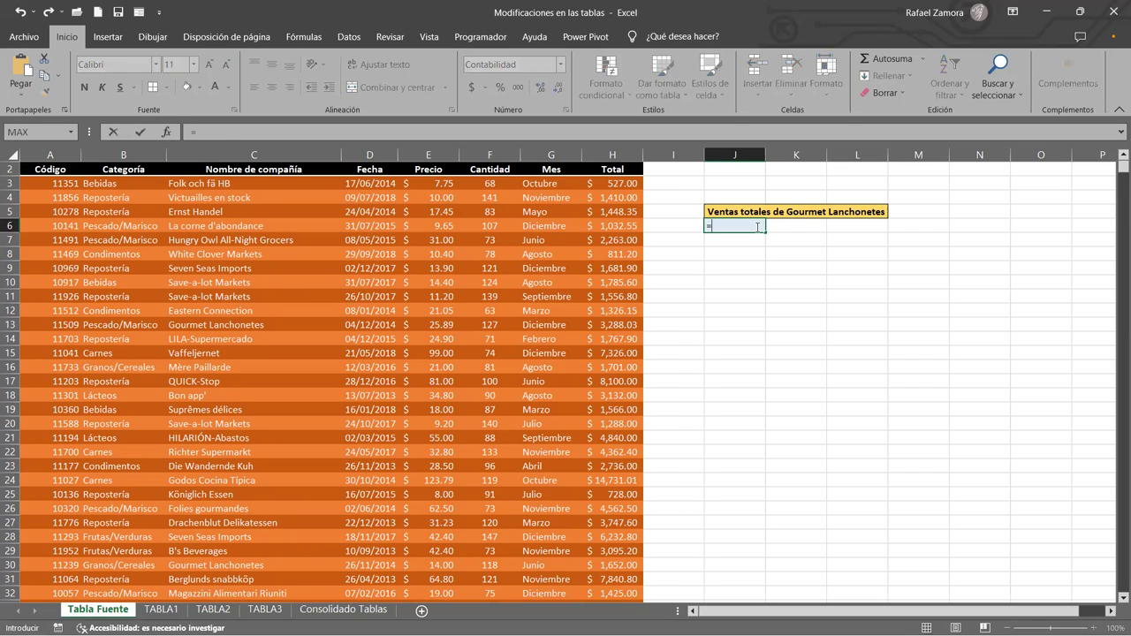
text(SUMA()
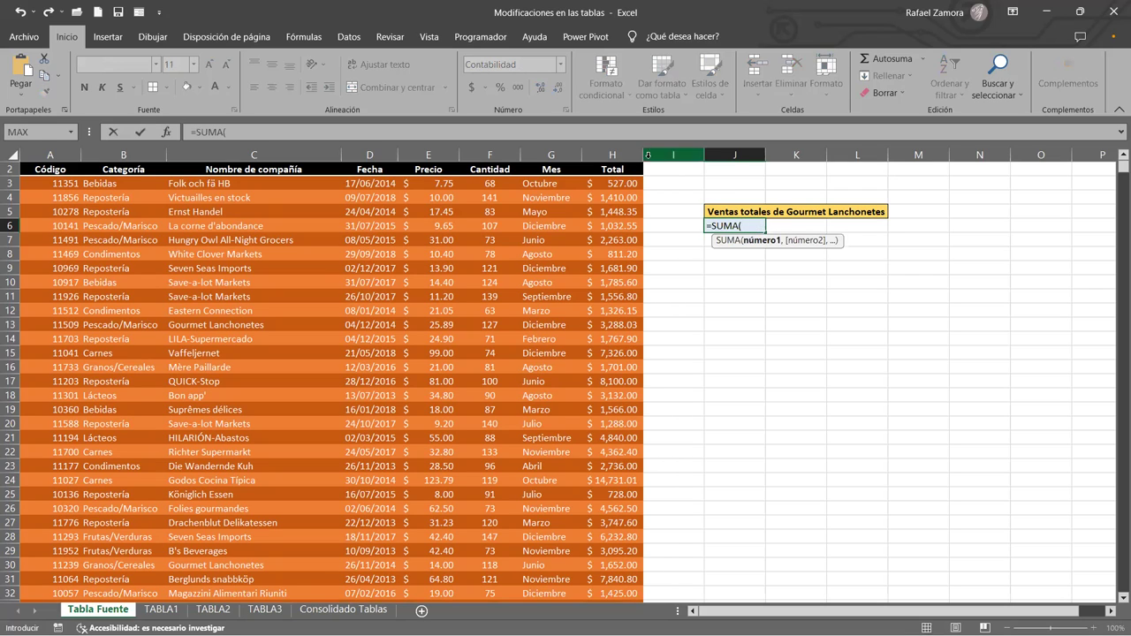
click(617, 180)
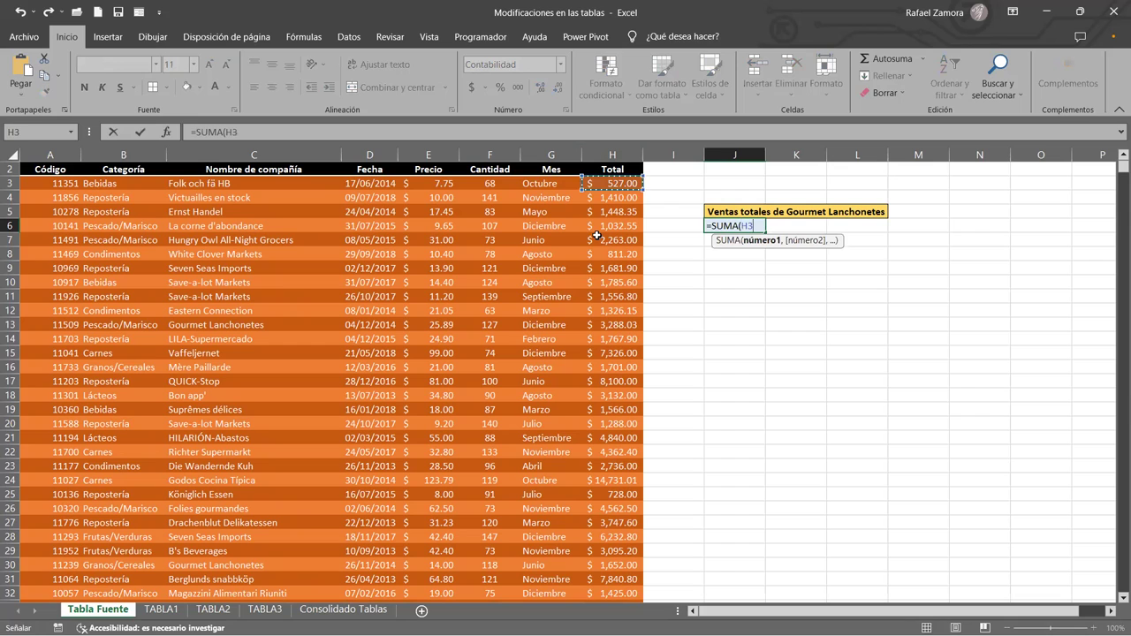
key(shift+Down)
key(shift+Down)
key(shift+Down)
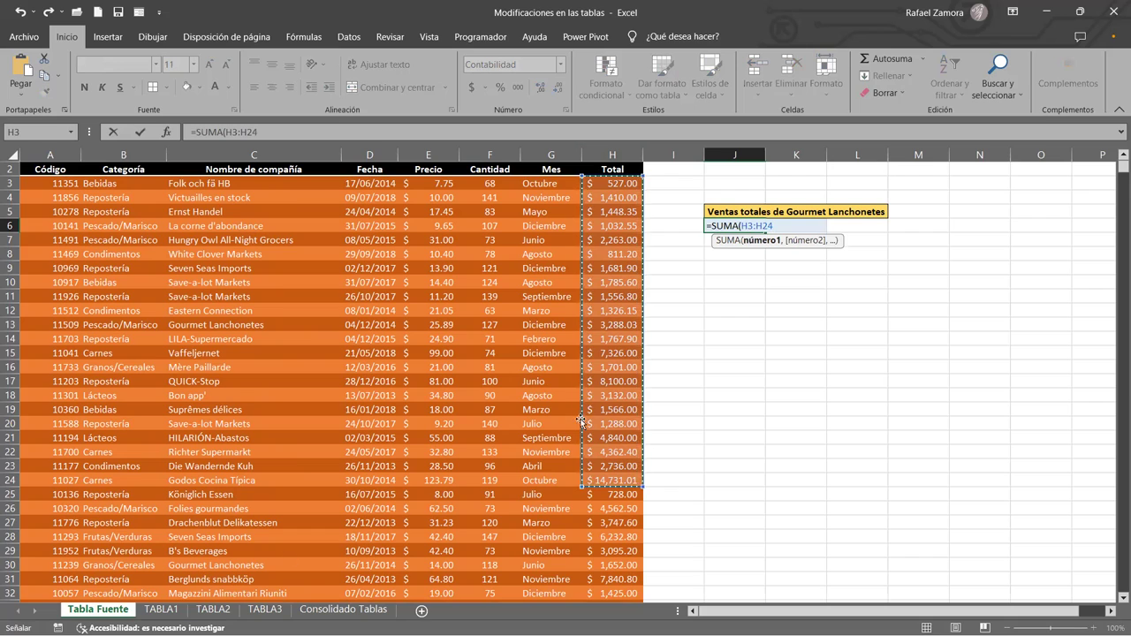
key(Escape)
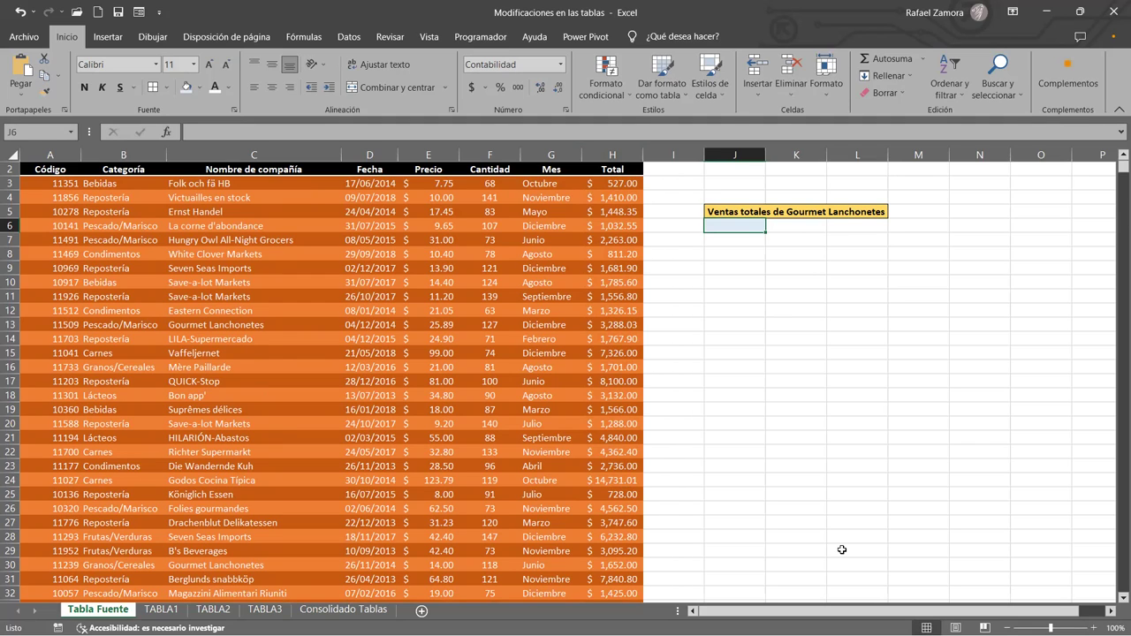
Enable table filters and filter Nombre de compañía to only Gourmet Lanchonetes.
click(431, 354)
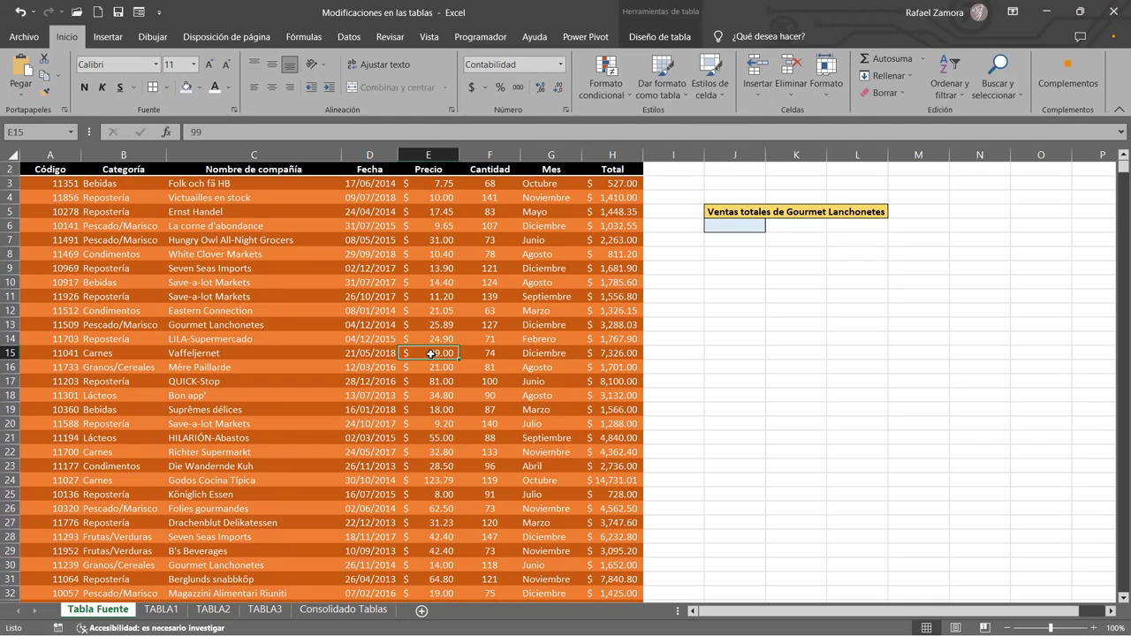
key(ctrl+shift+l)
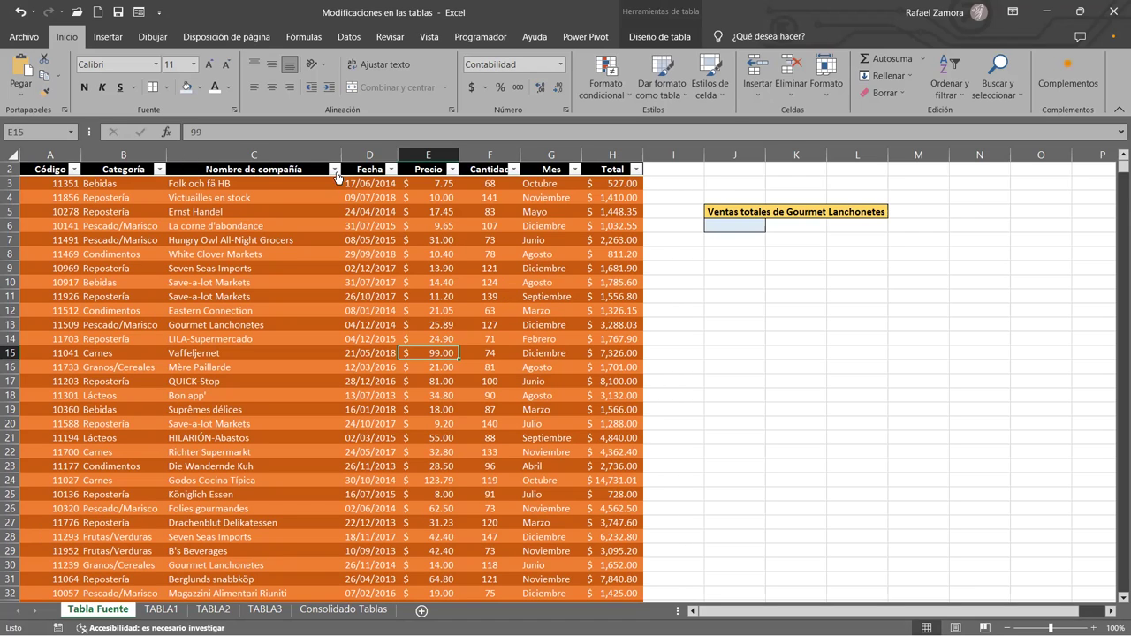
click(334, 169)
click(183, 335)
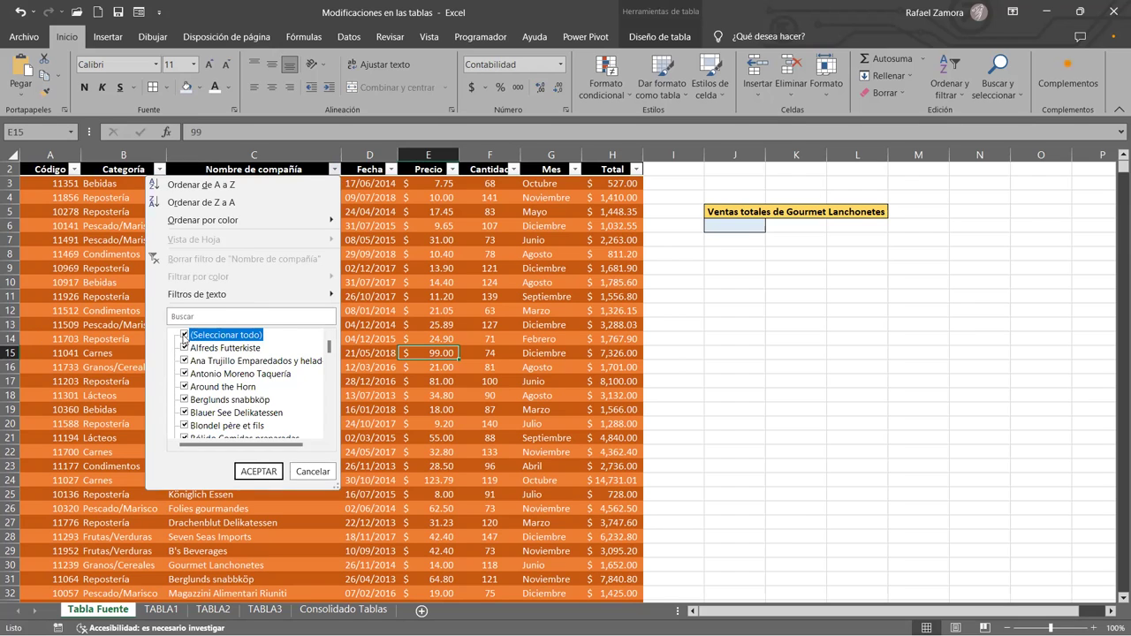
scroll(209, 425, down, 3)
scroll(212, 415, down, 1)
scroll(218, 405, down, 2)
scroll(218, 406, down, 1)
scroll(218, 406, down, 1)
scroll(218, 406, down, 2)
scroll(212, 382, up, 3)
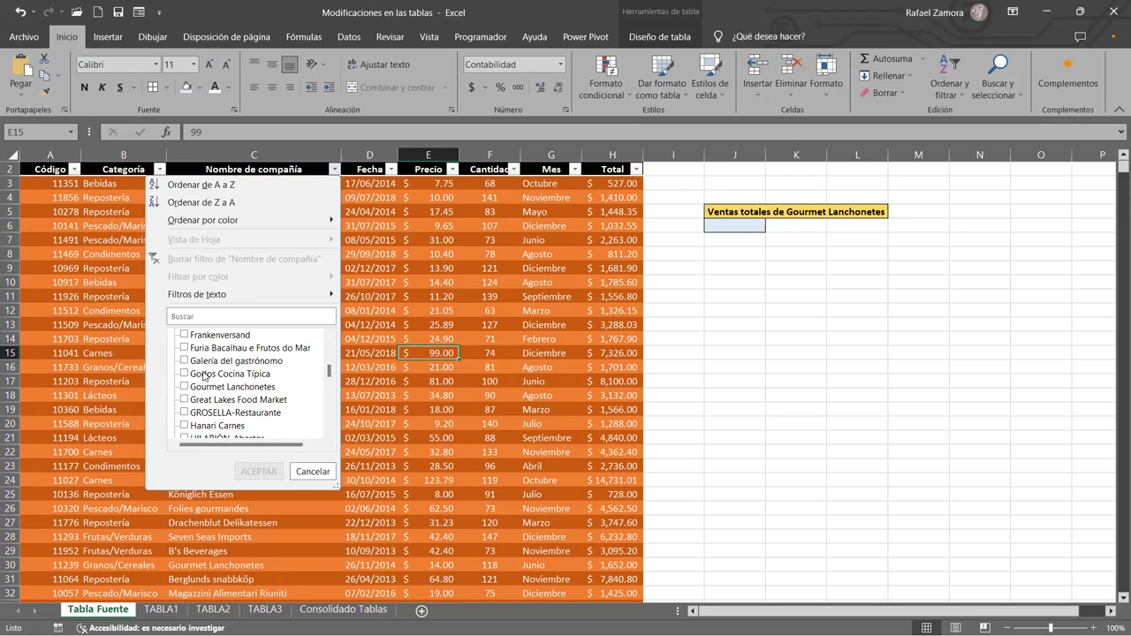
click(185, 387)
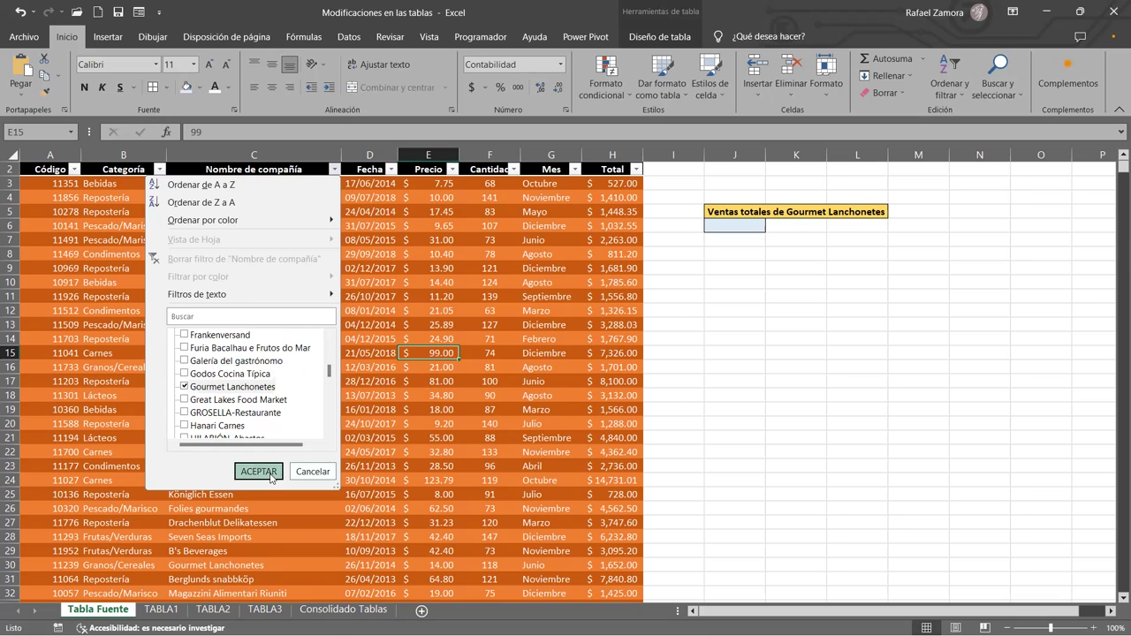
click(272, 472)
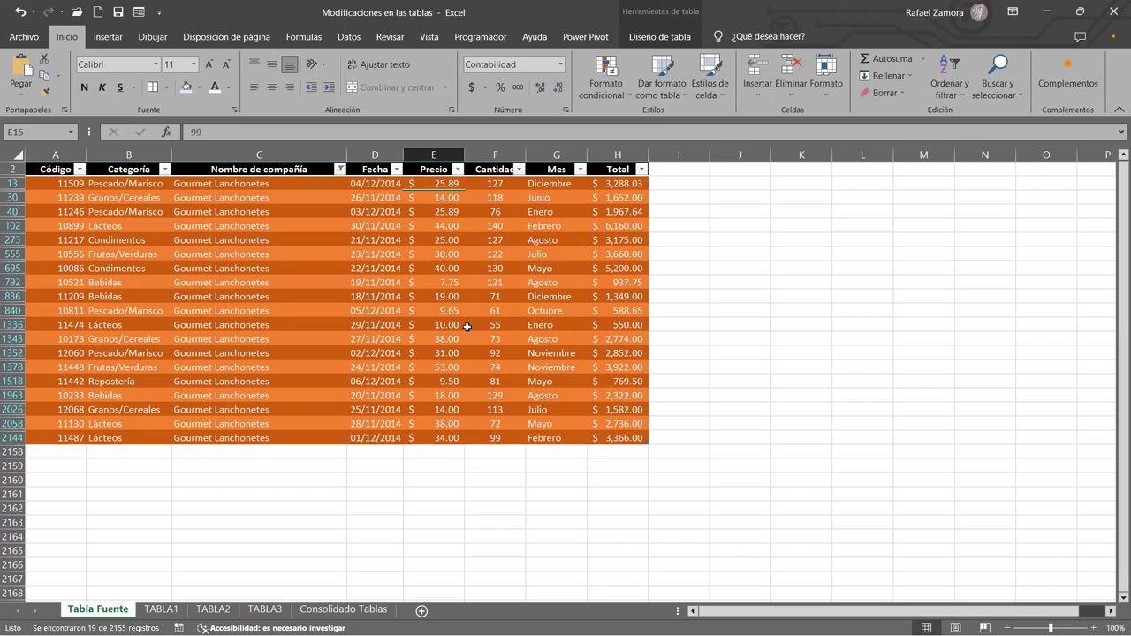
Select the filtered Precio and Total values to check their sums.
click(439, 409)
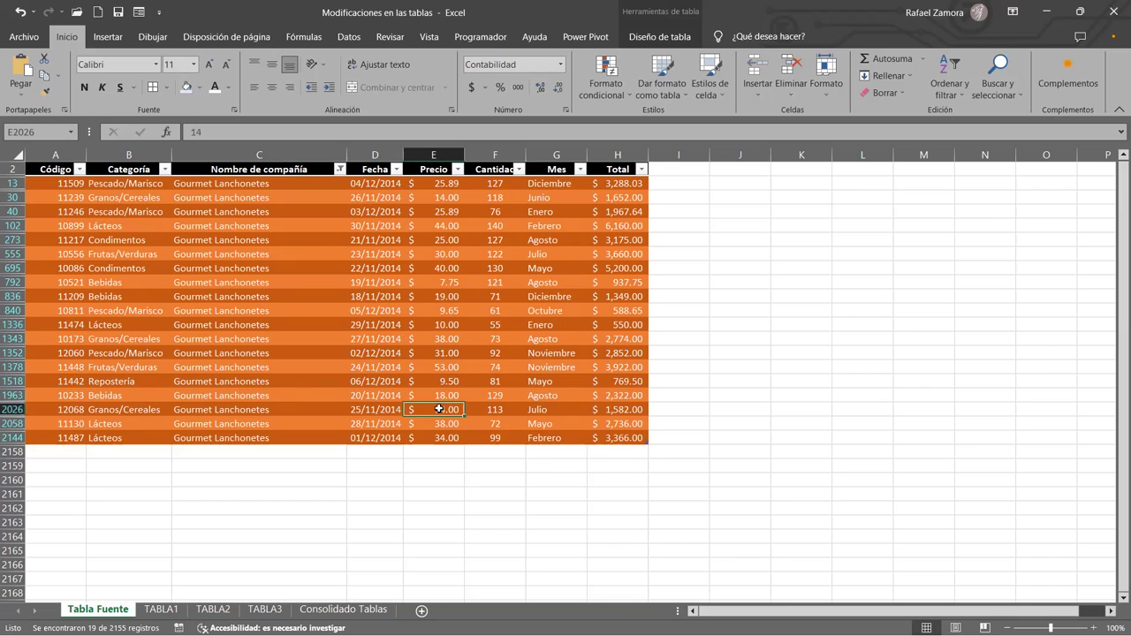
drag(440, 183, 440, 432)
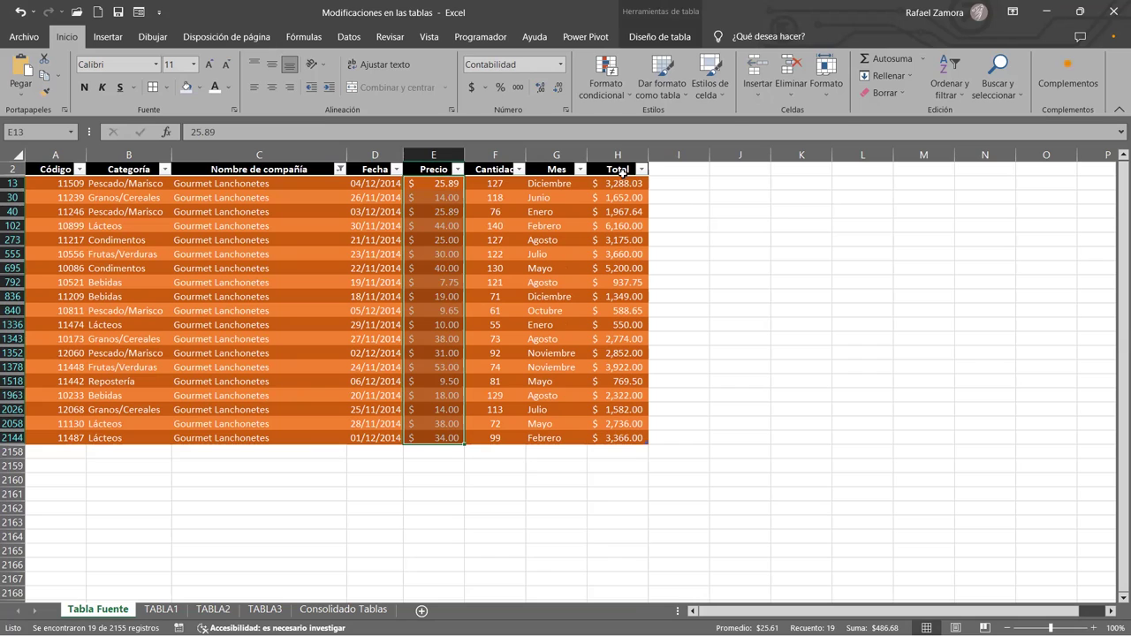
drag(625, 185, 614, 438)
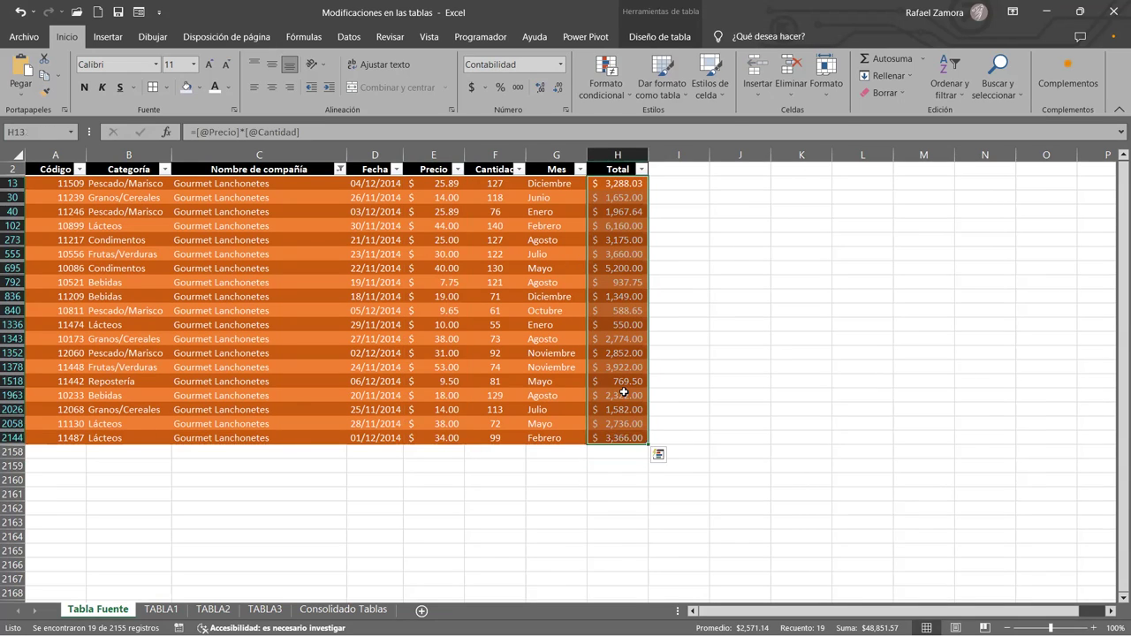
click(623, 393)
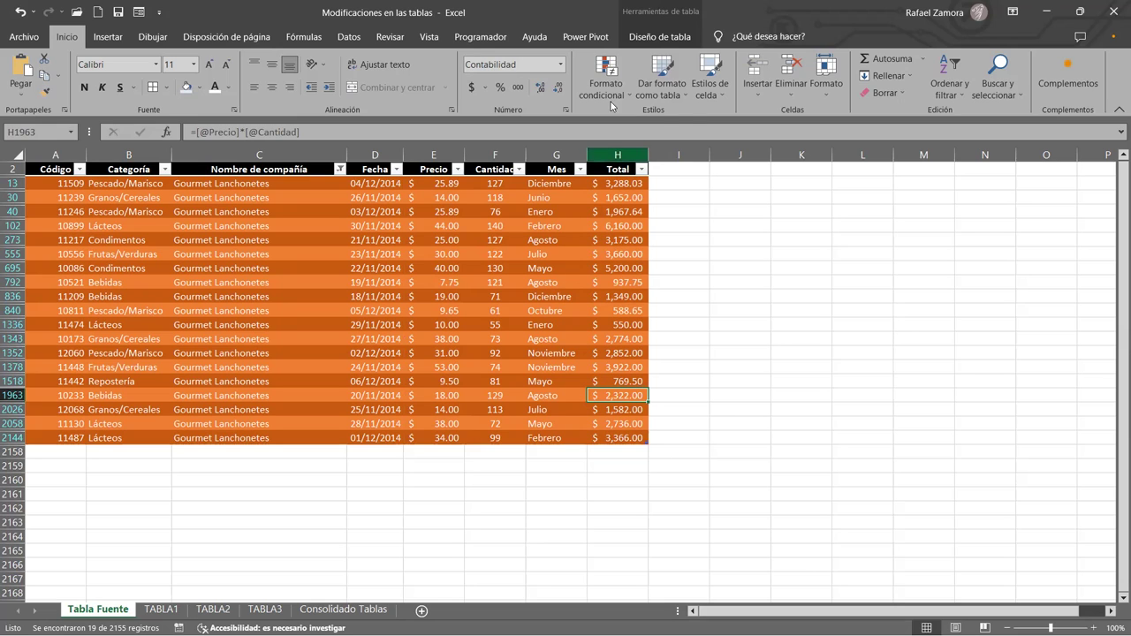
Turn on the ventas table's totals row from Diseño de tabla.
click(666, 35)
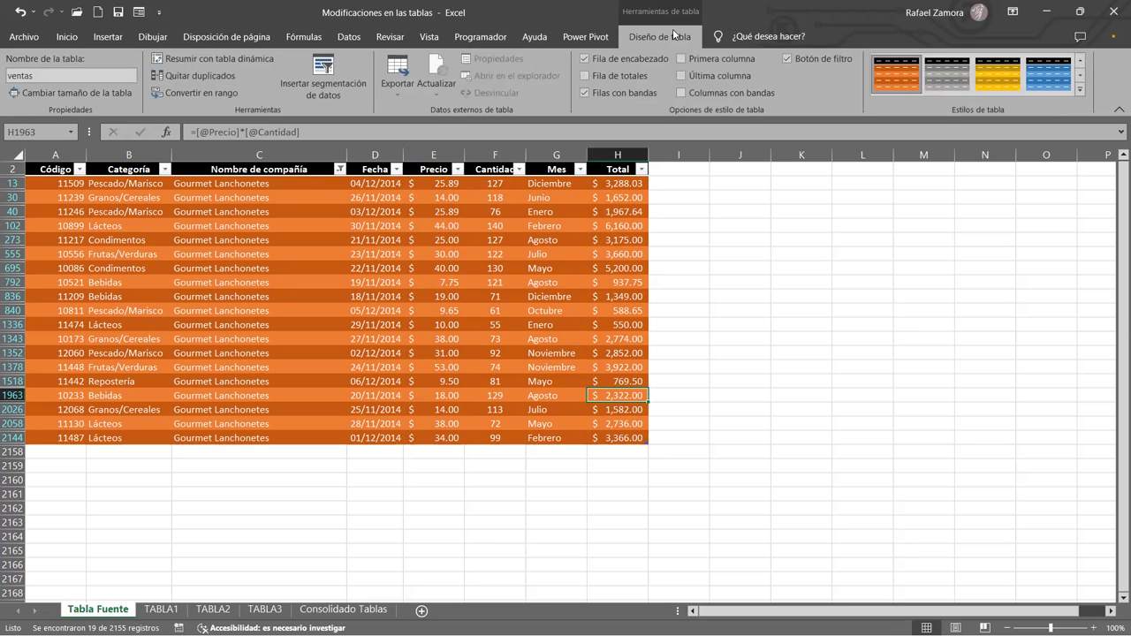
click(641, 79)
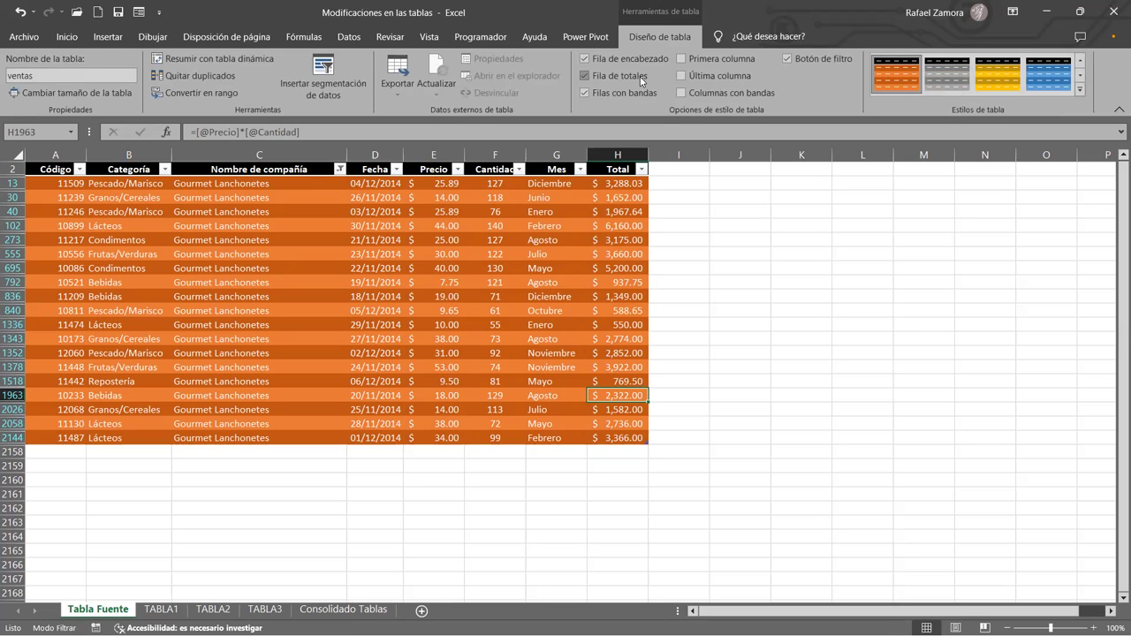
click(684, 449)
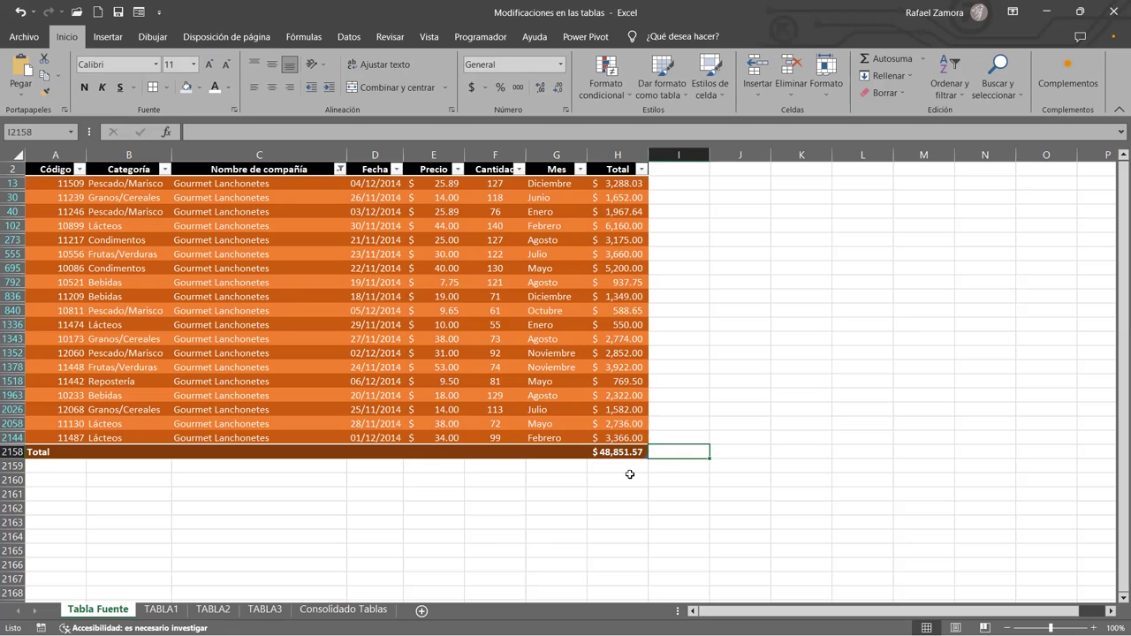
click(615, 310)
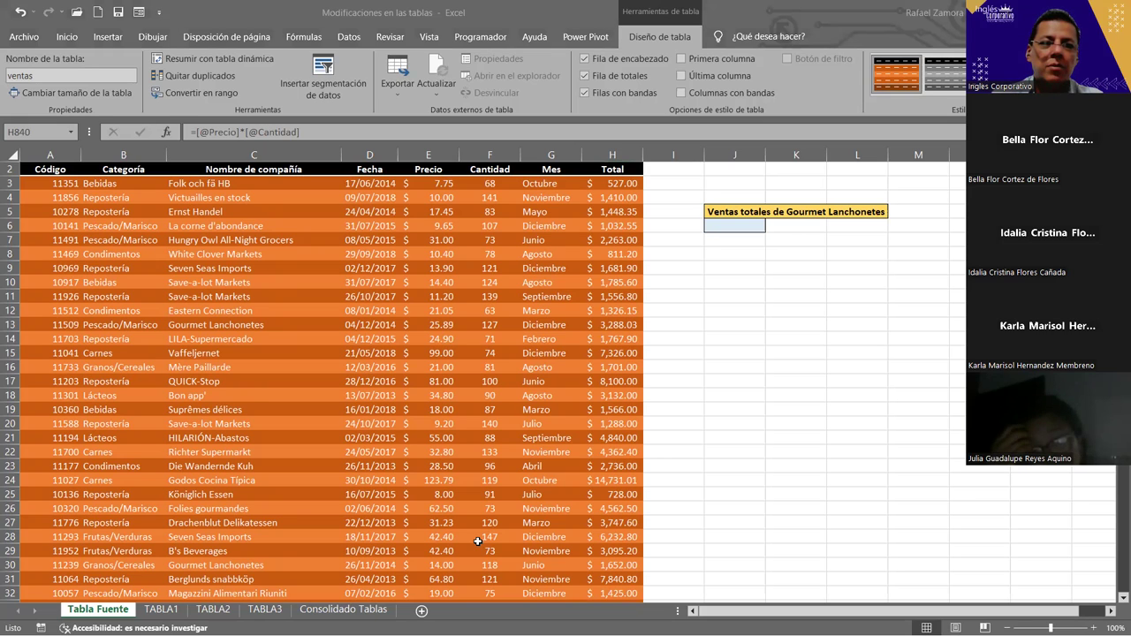
Start a SUMAR.SI formula in J6, then cancel it.
click(739, 229)
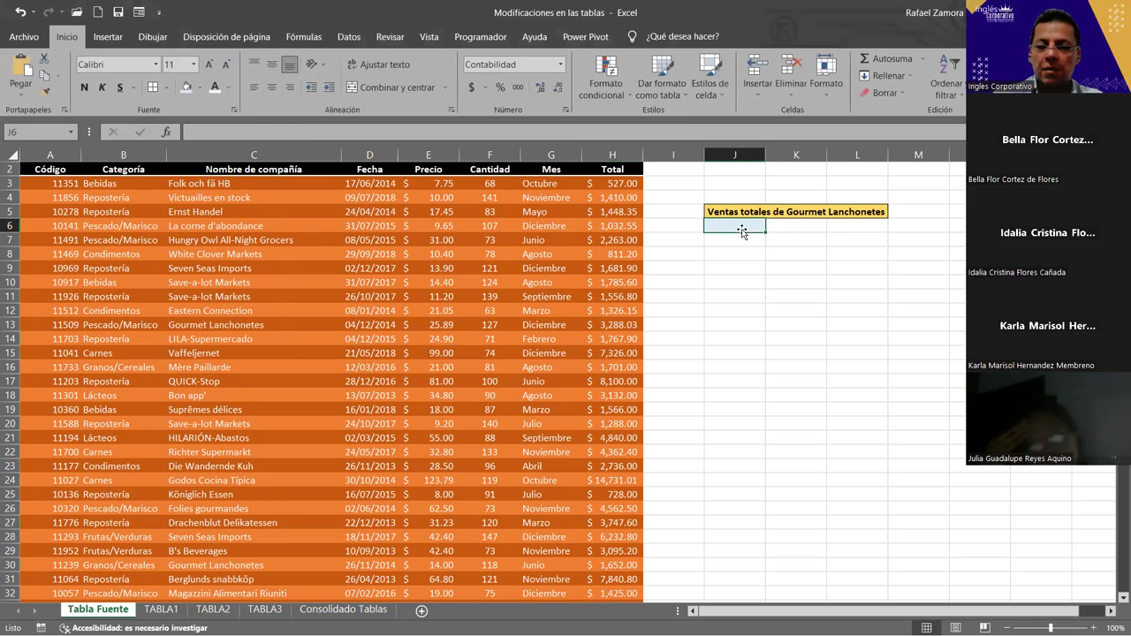
text(=)
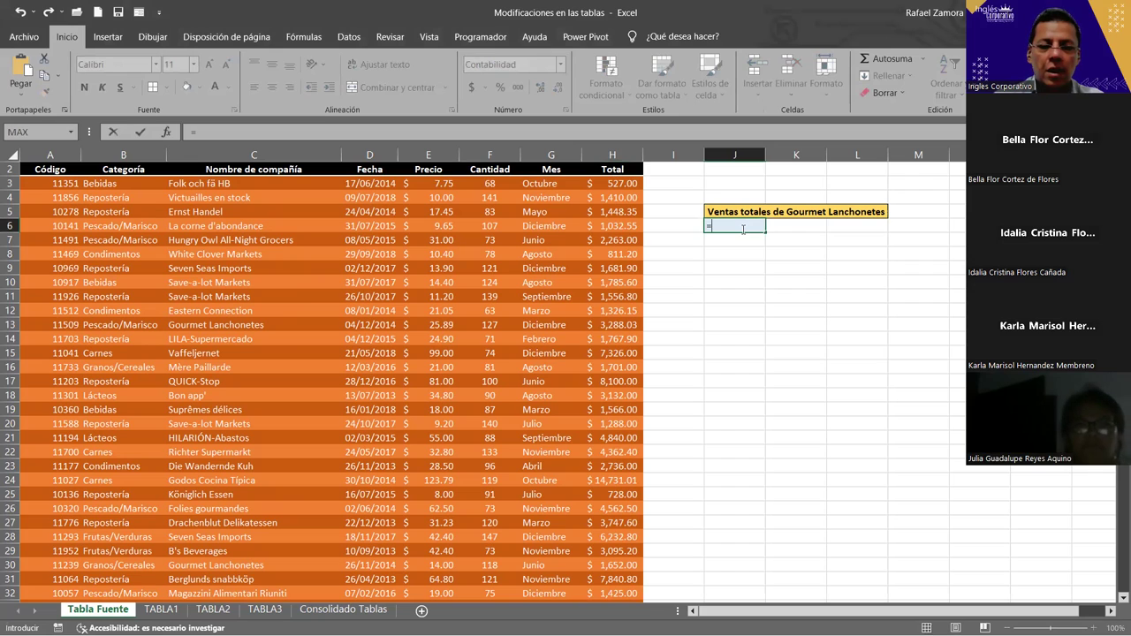
text(suma)
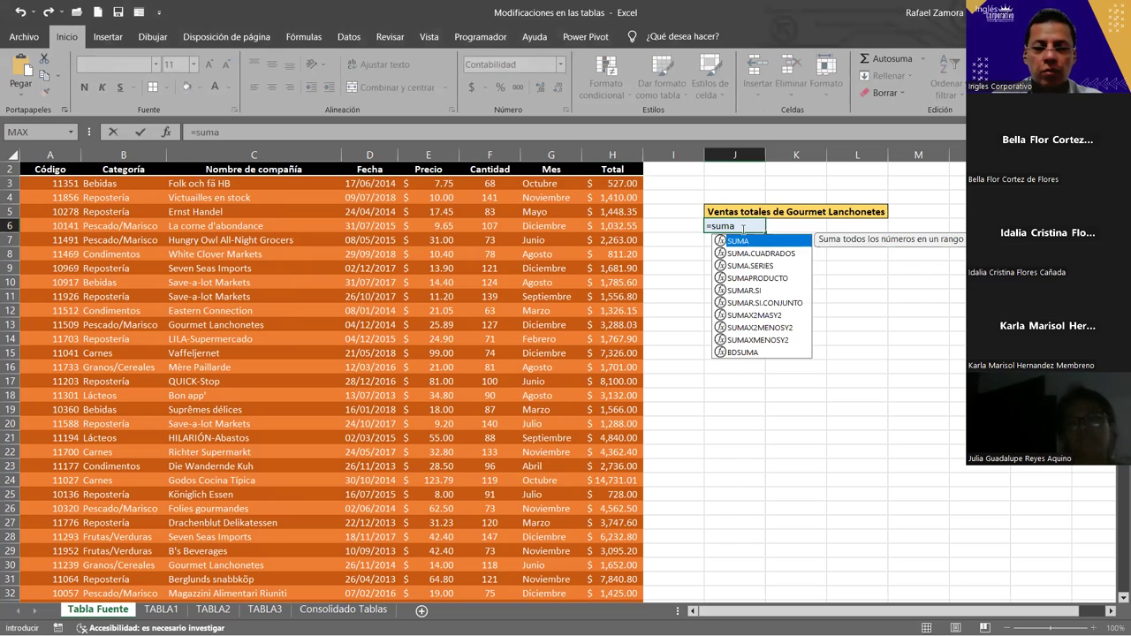
text(r)
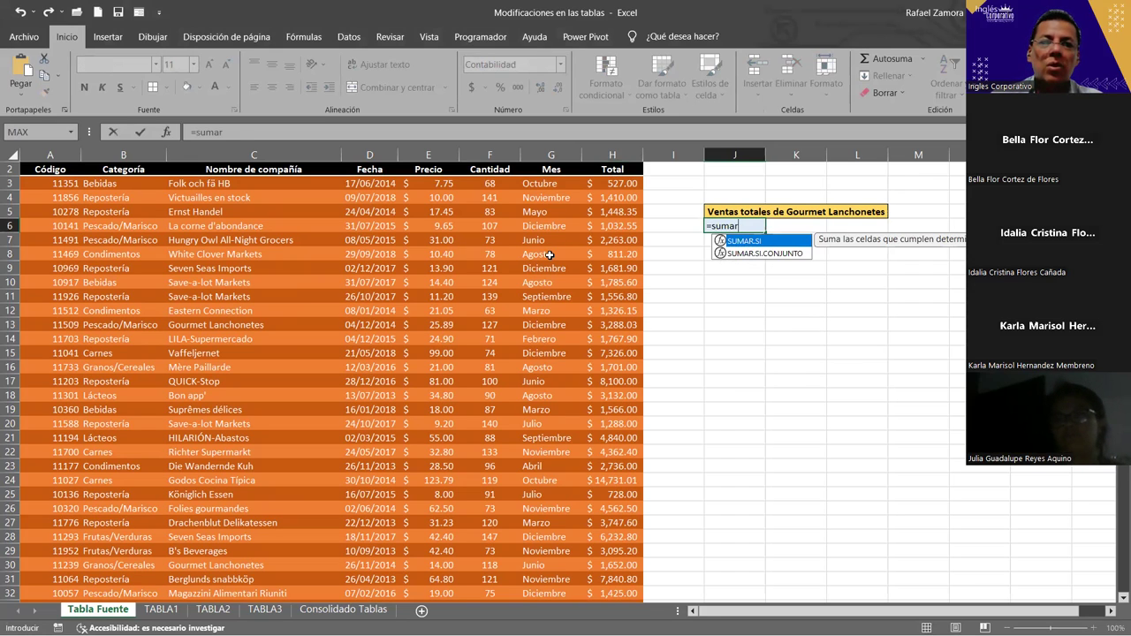
key(Tab)
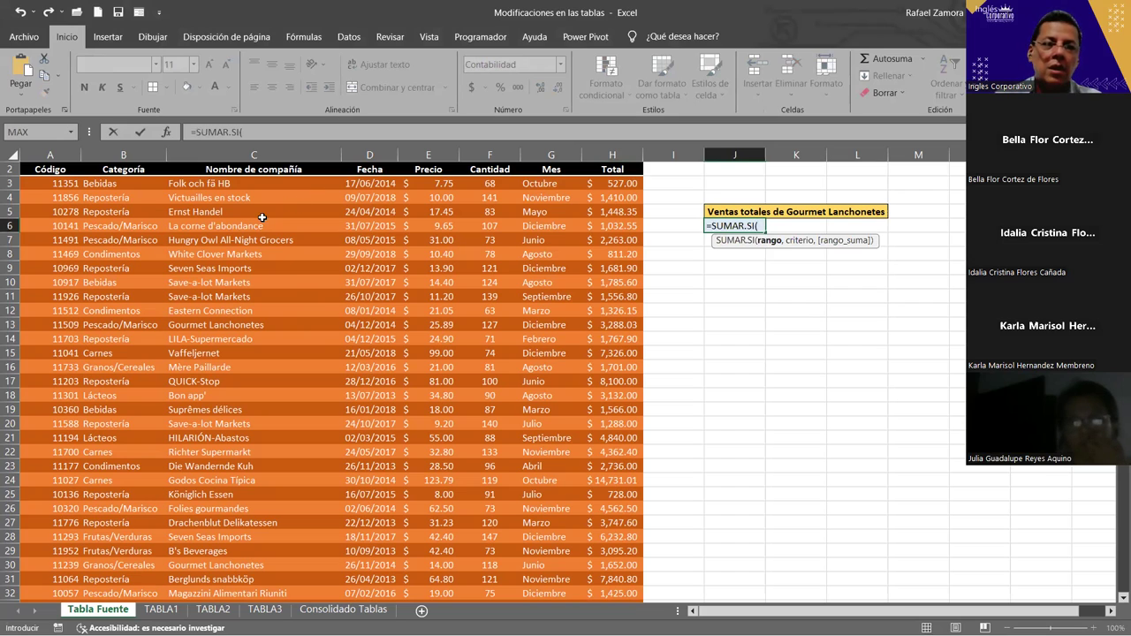
click(761, 226)
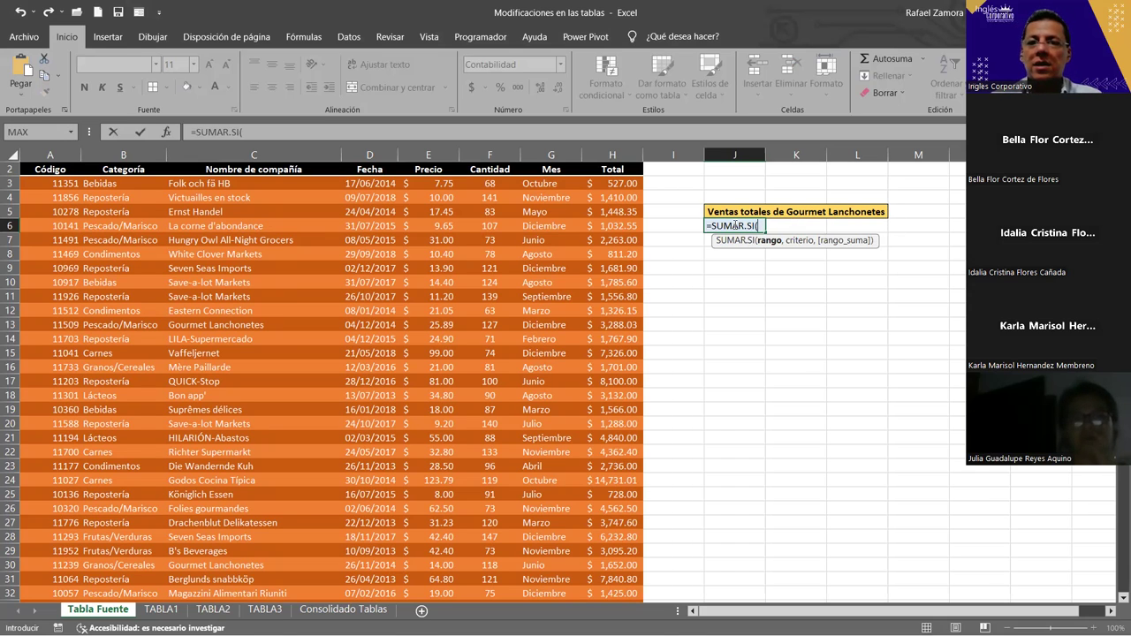
key(Escape)
Edit the company name in the J5 label and restart =SUMAR.SI( in J6.
double_click(740, 211)
drag(787, 212, 892, 215)
key(ctrl+c)
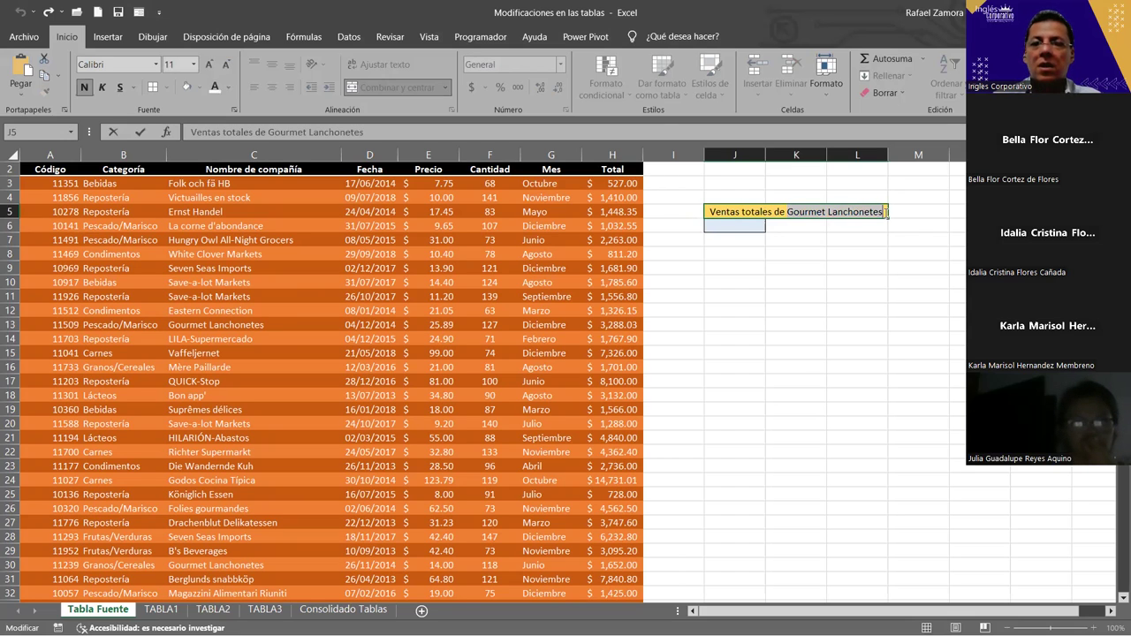
click(717, 225)
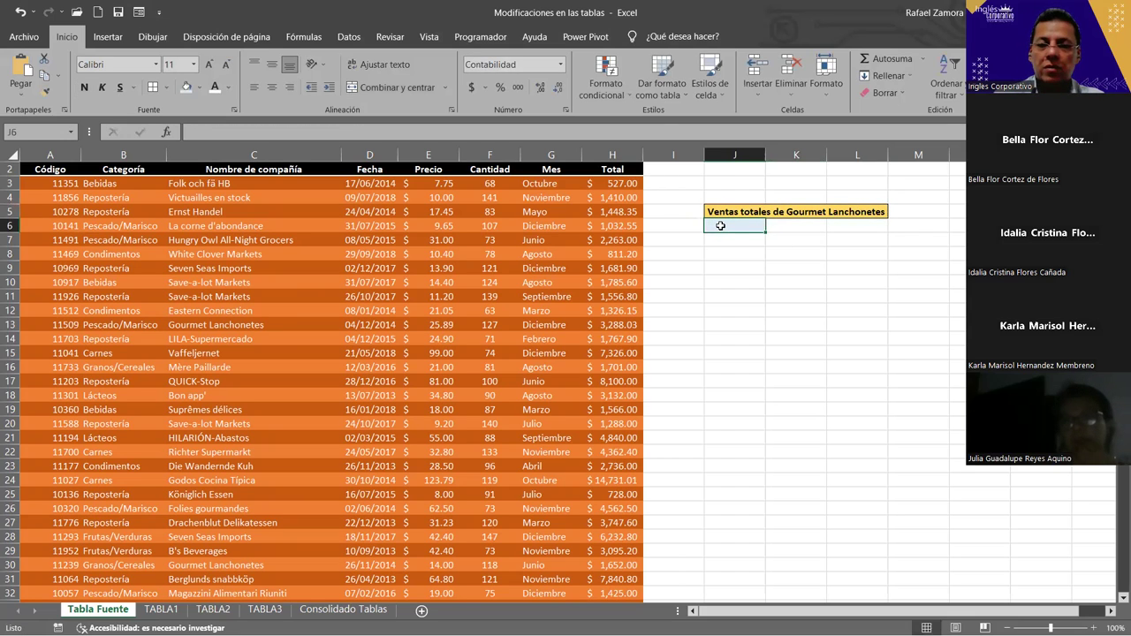
text(=SUMAR.SI)
key(Tab)
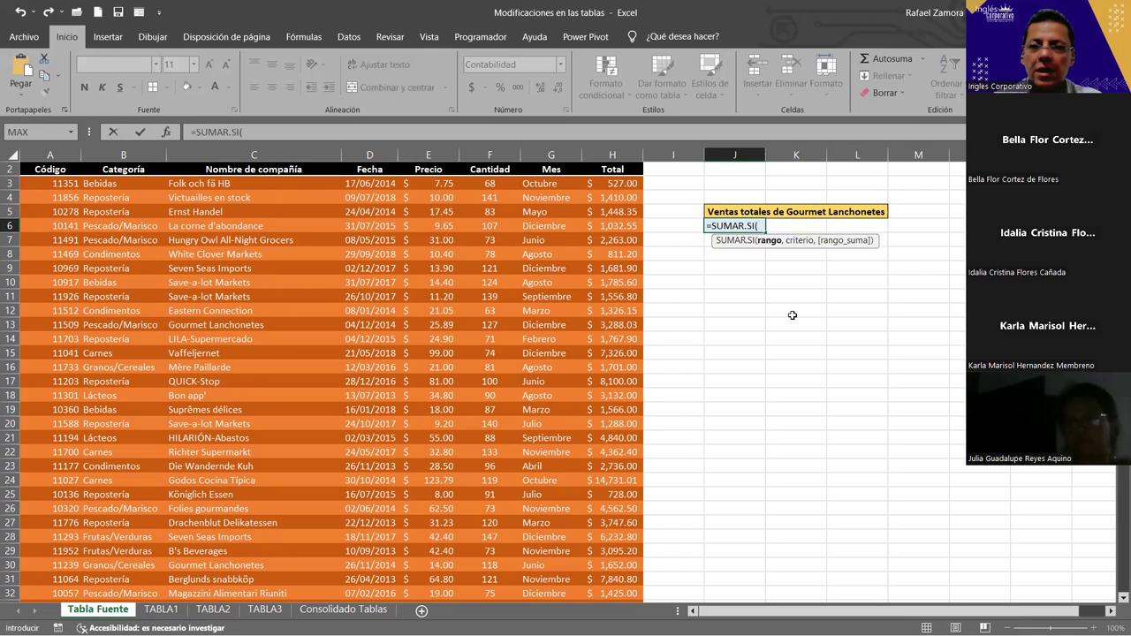
Enter ventas[Nombre de compañía] as the range and "Gourmet Lanchonetes" as the criterion.
text(ve)
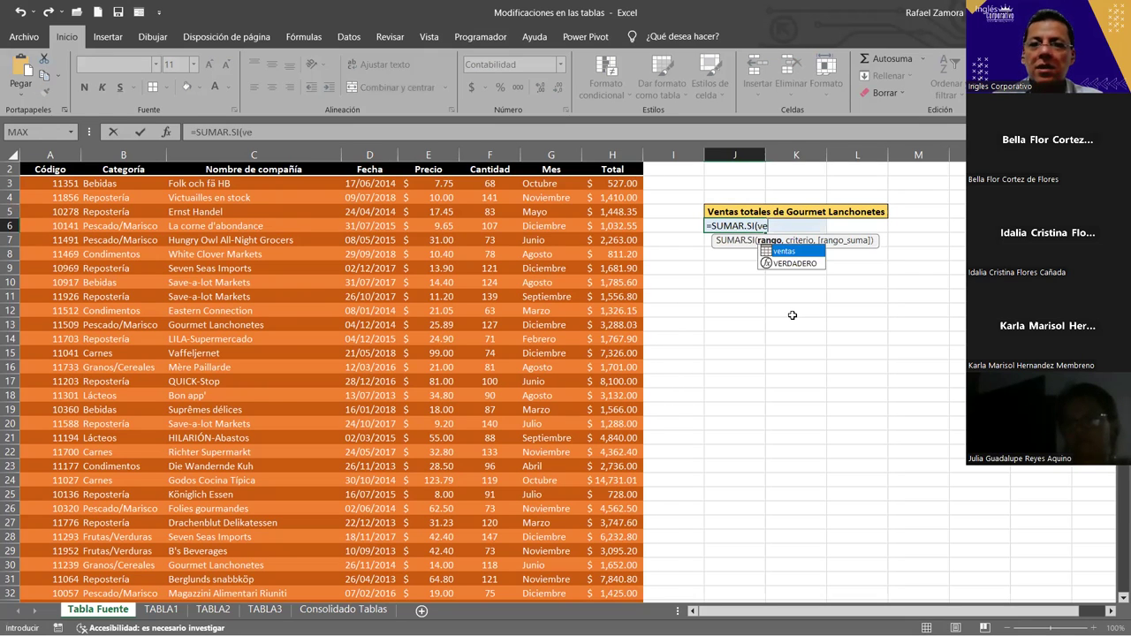
double_click(796, 256)
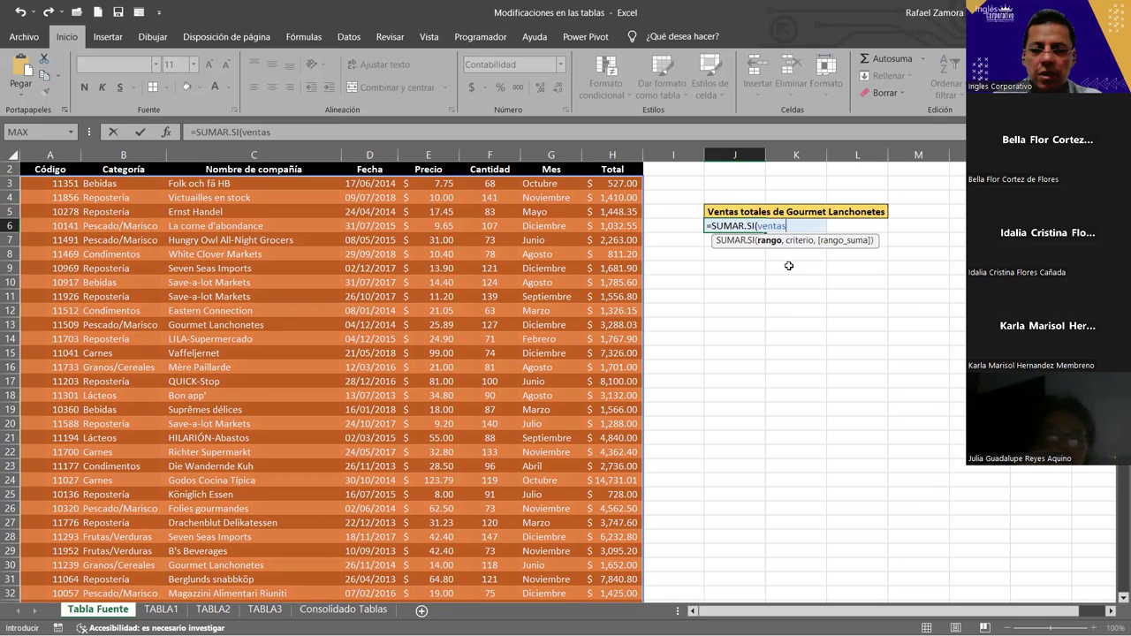
text([)
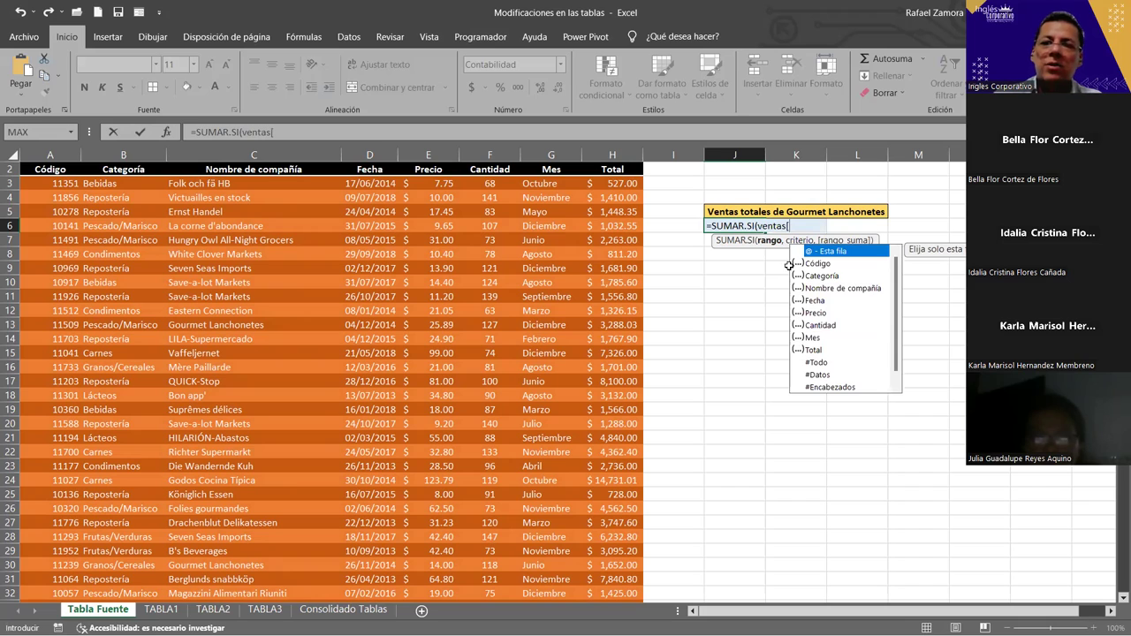
click(849, 288)
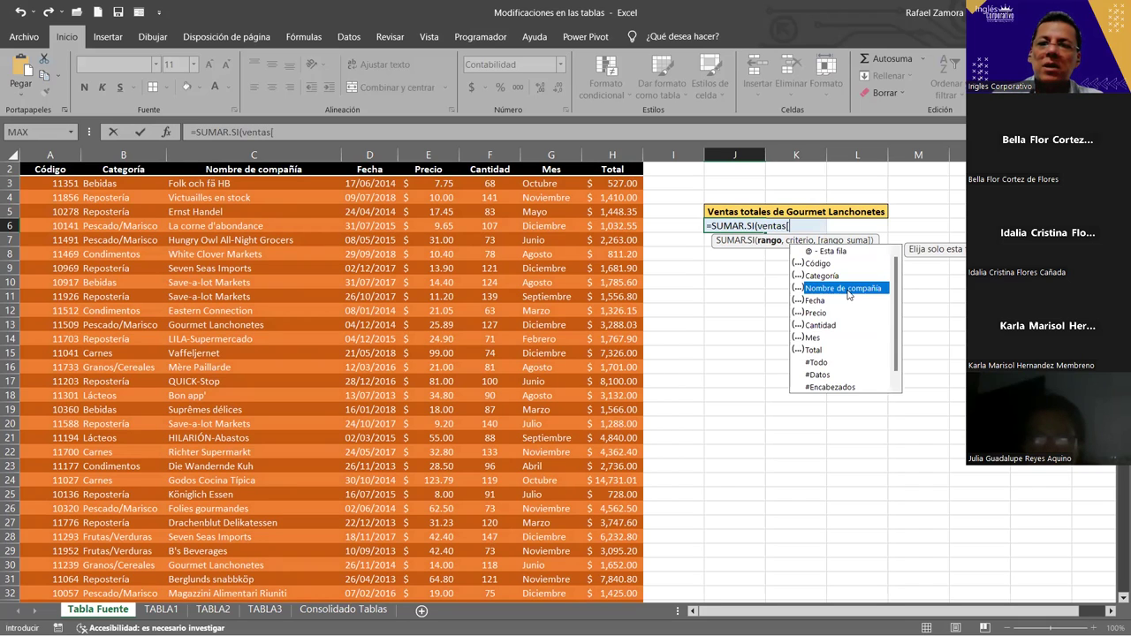
double_click(848, 292)
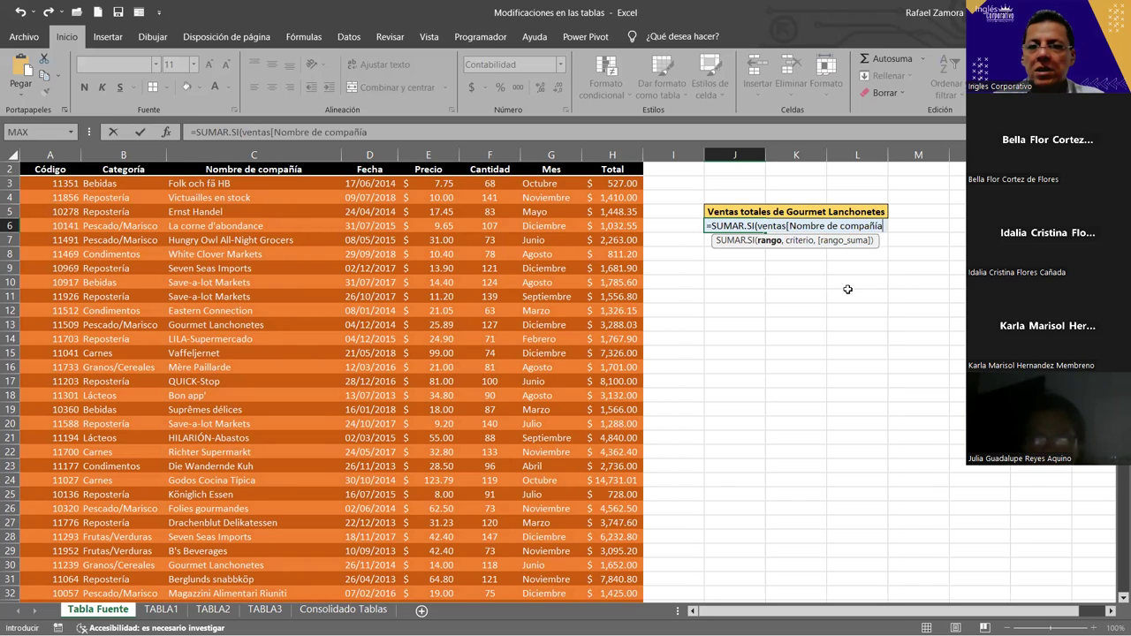
text(],)
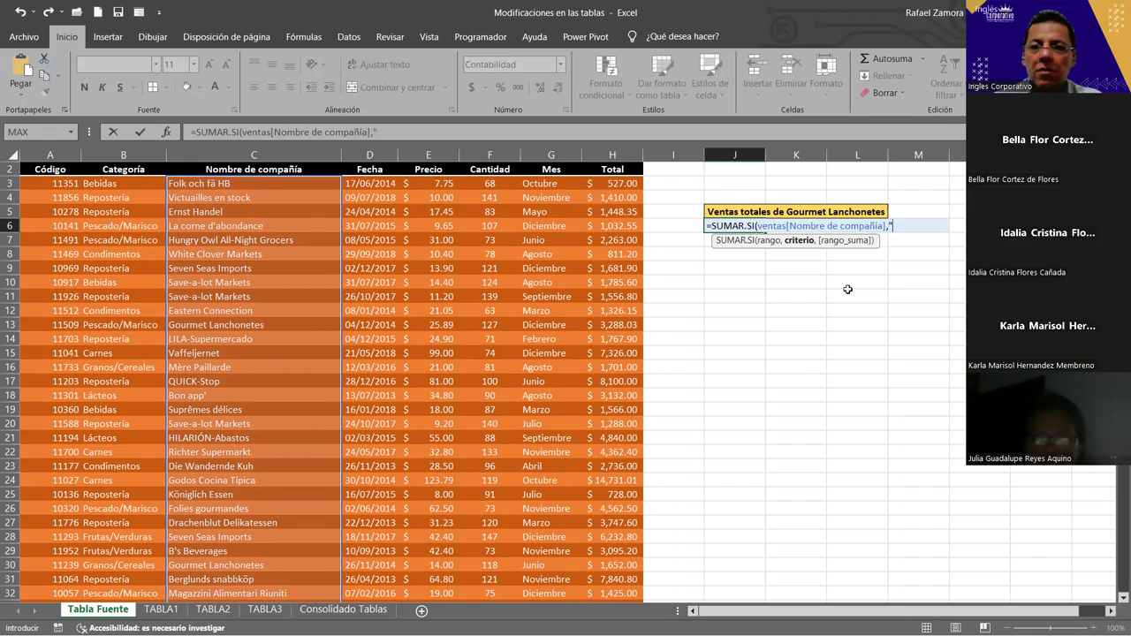
key(ctrl+v)
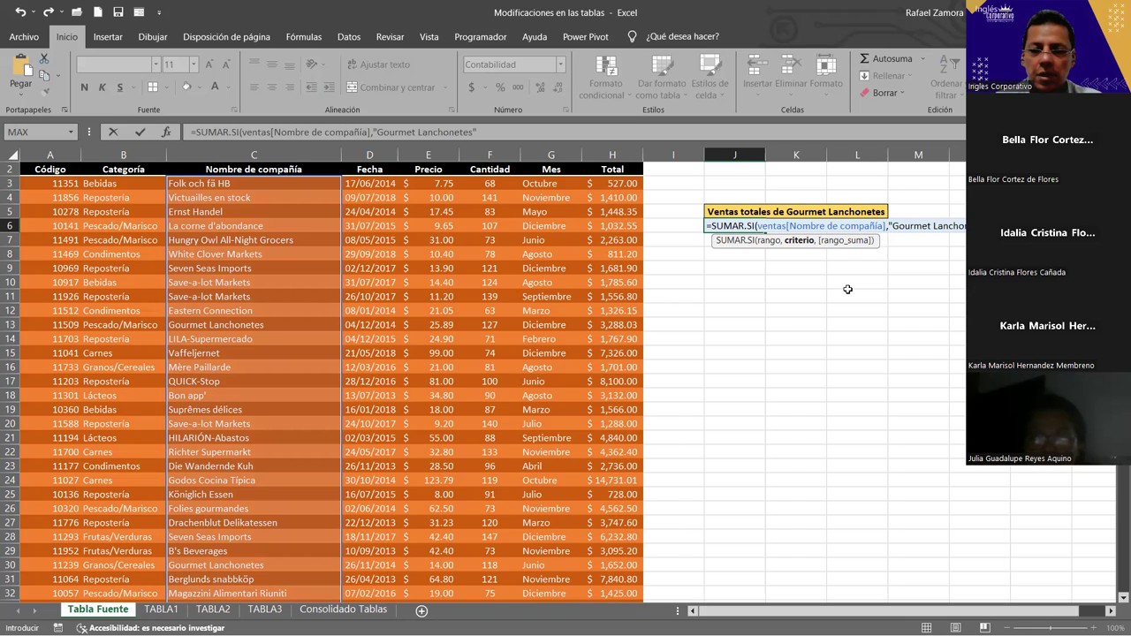
Add ventas[Total] as the sum range and commit, giving $48,851.57.
text(,)
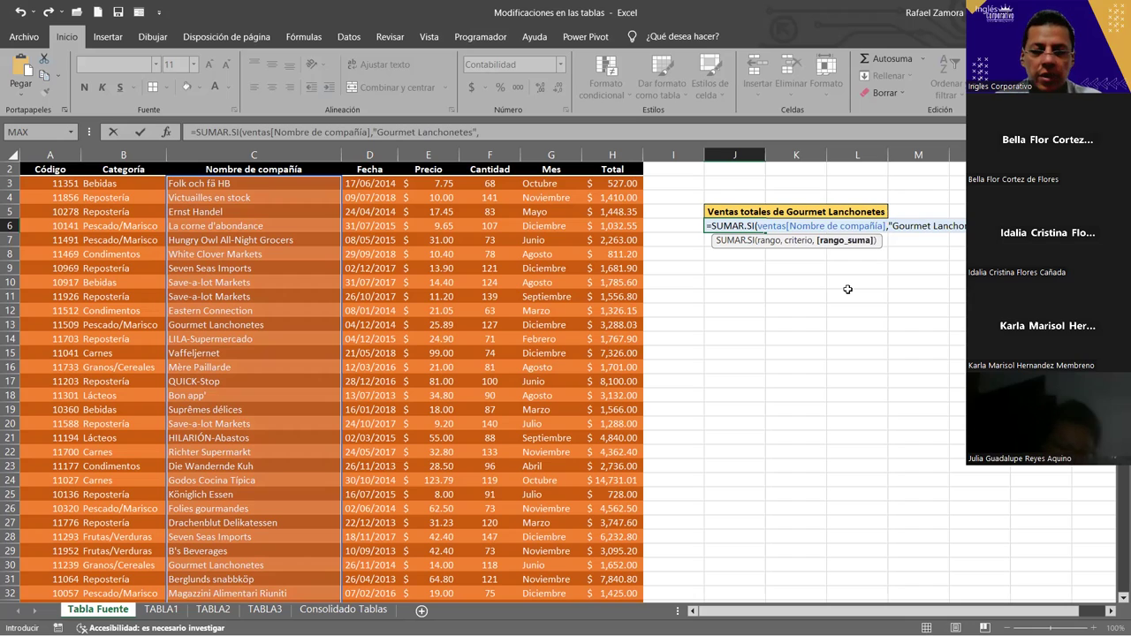
text(ven)
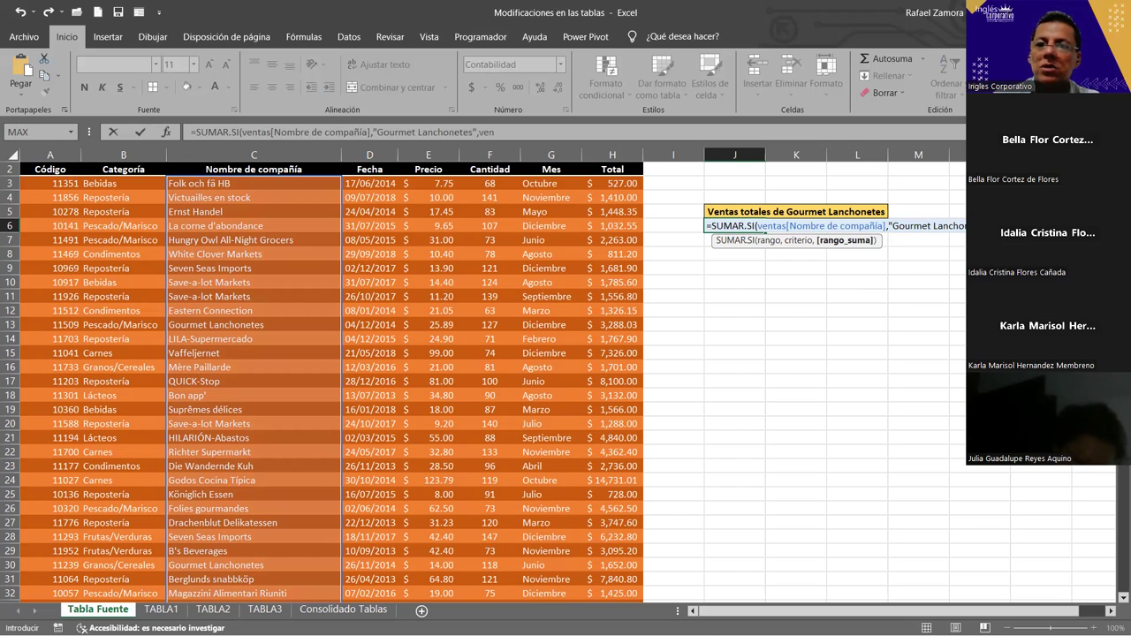
key(Tab)
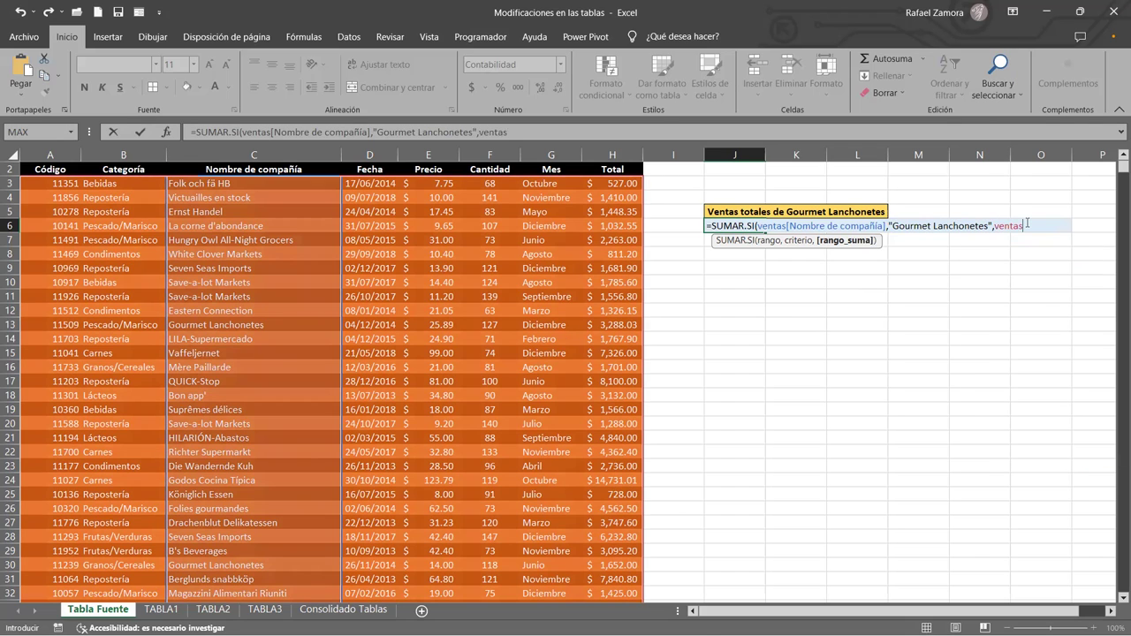
text([)
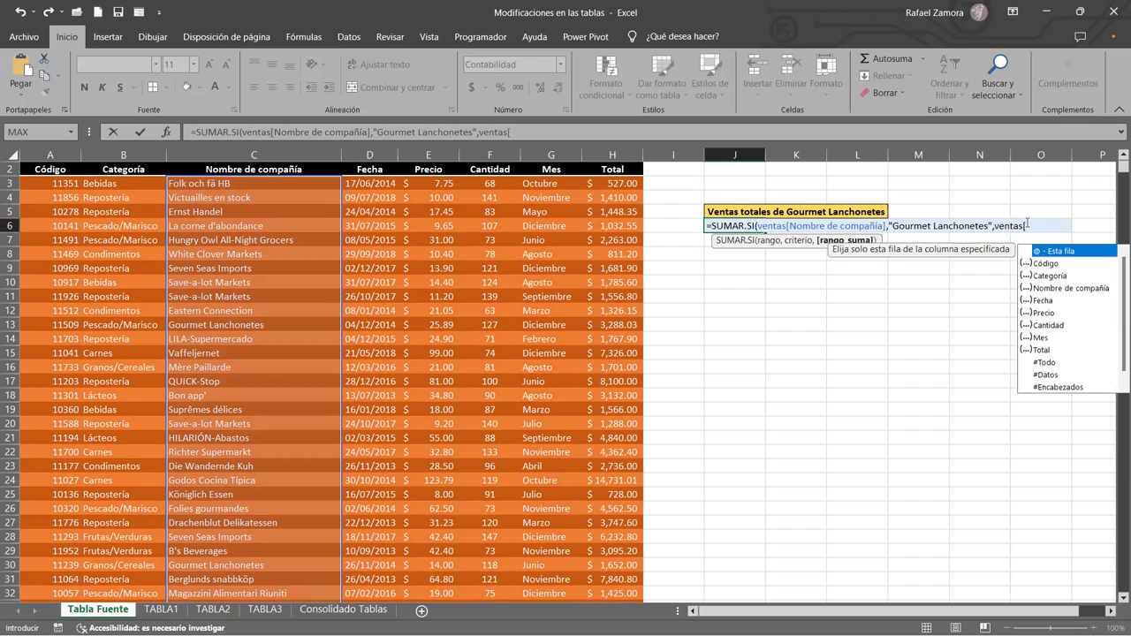
click(1051, 354)
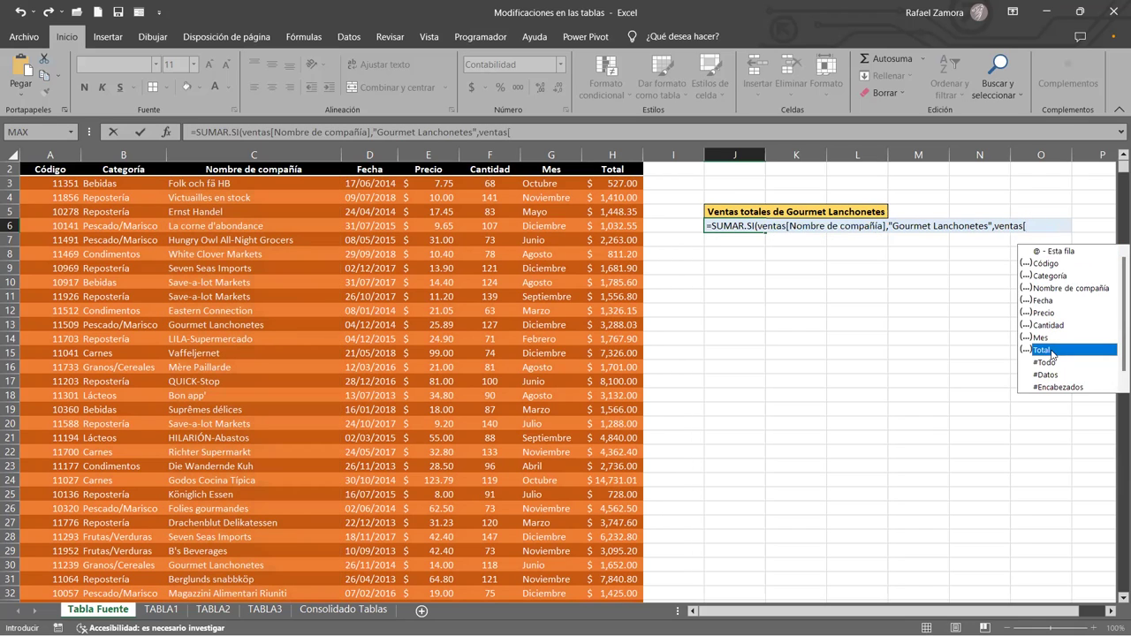
double_click(1051, 352)
text(])
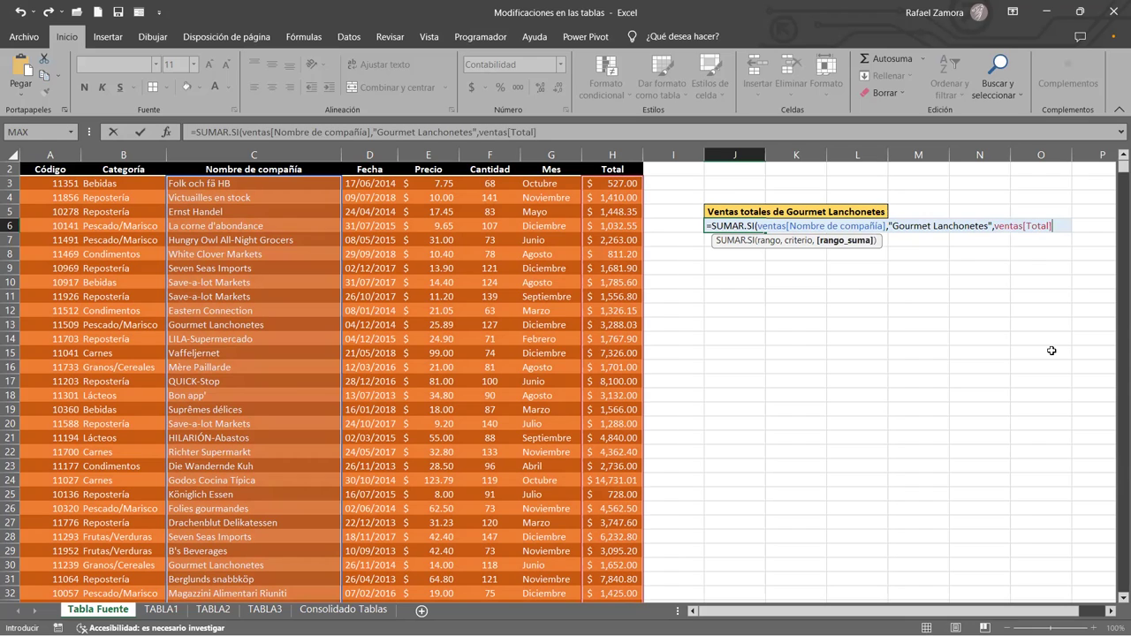
text())
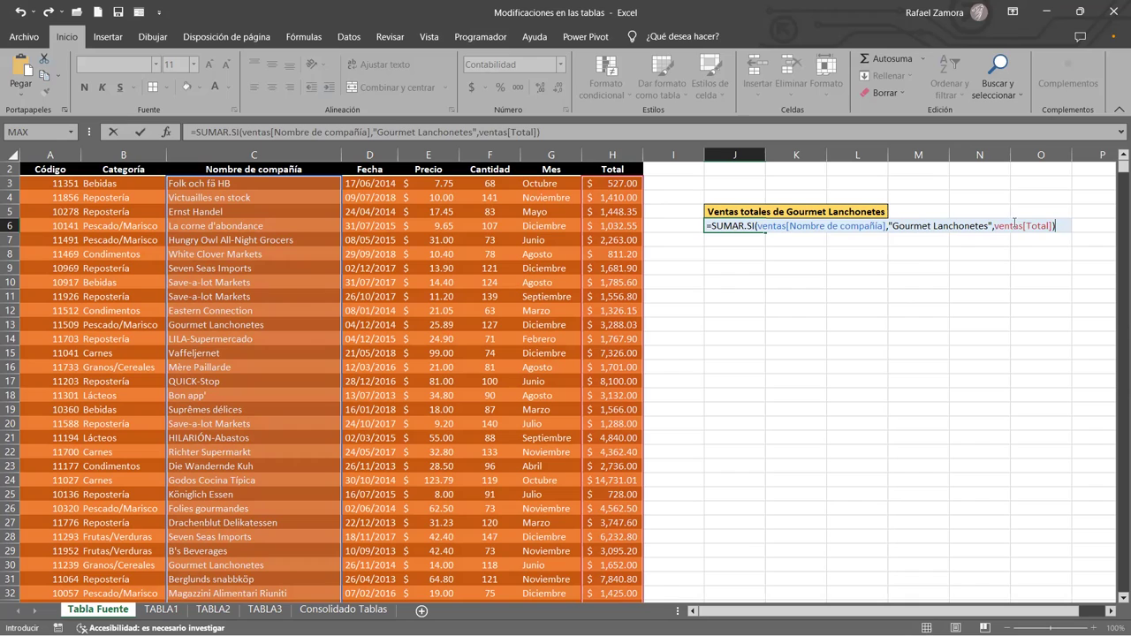
key(Return)
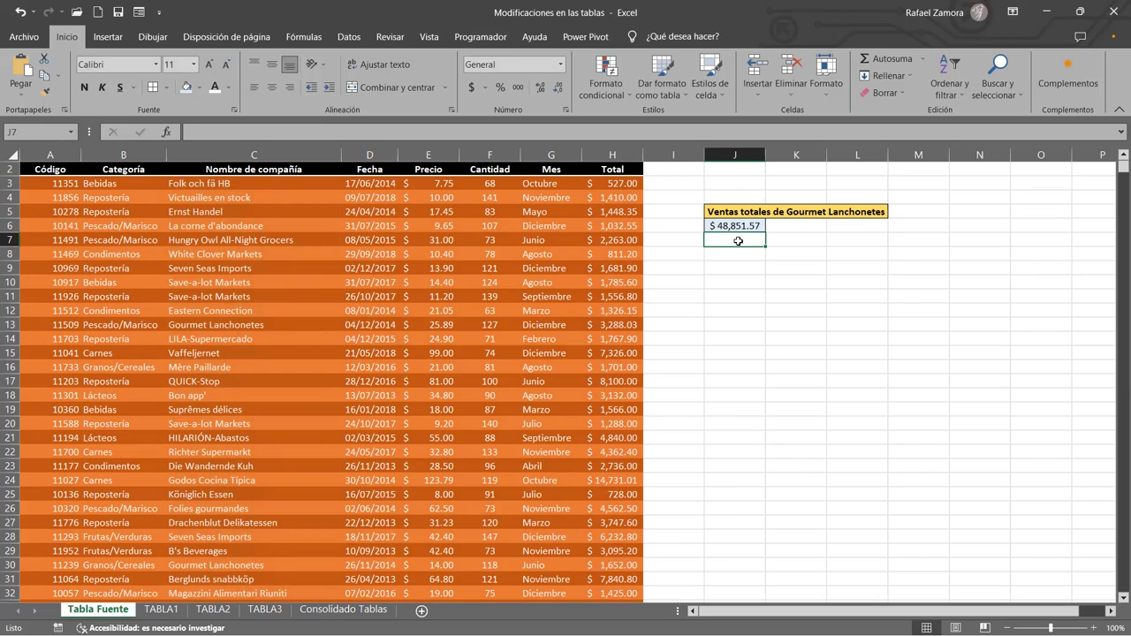
click(318, 264)
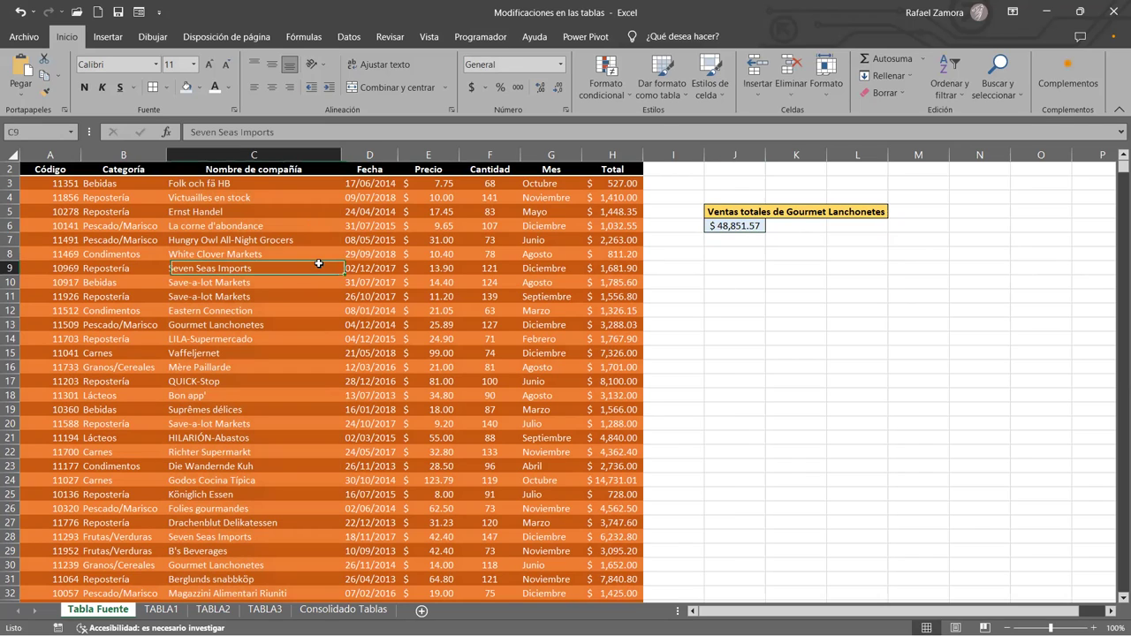
key(ctrl+shift+l)
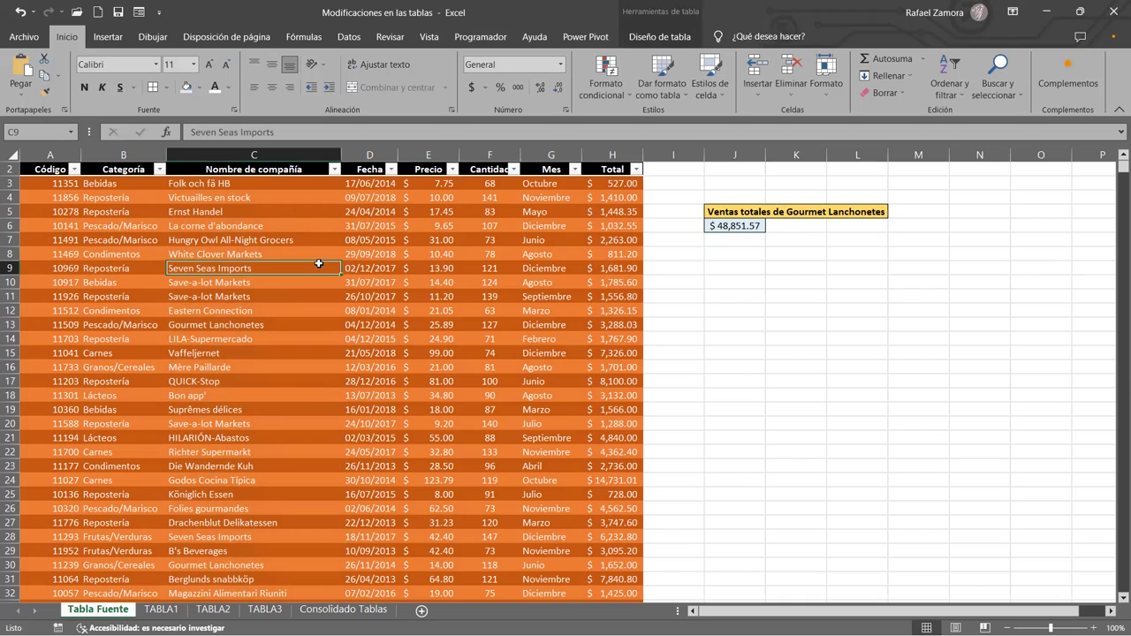
click(333, 170)
click(244, 316)
text(gou)
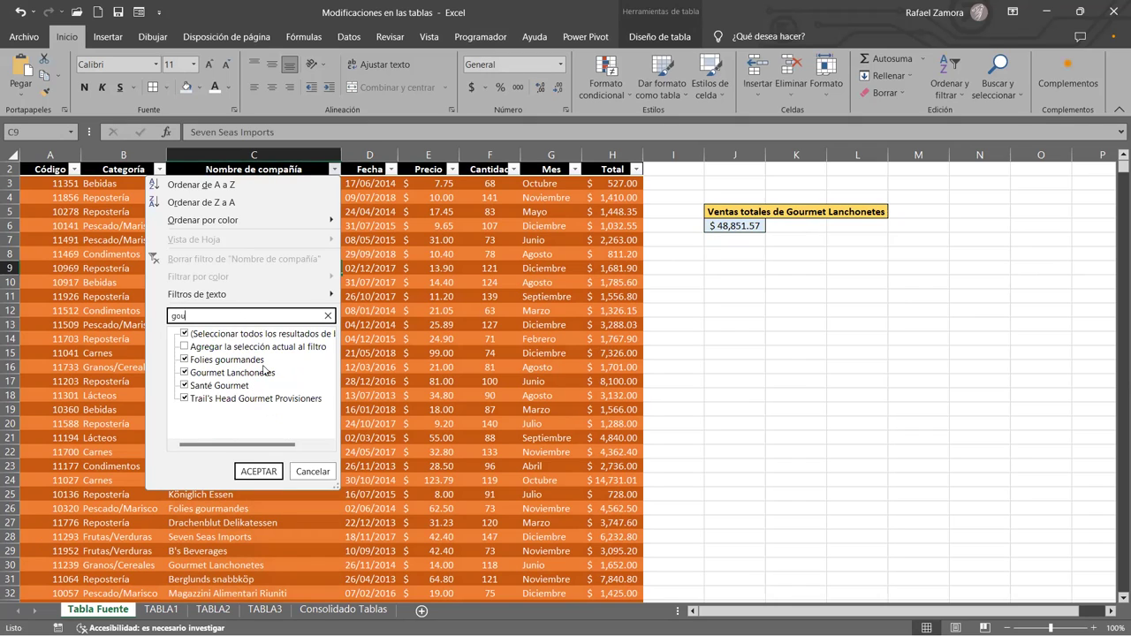
click(265, 374)
click(184, 334)
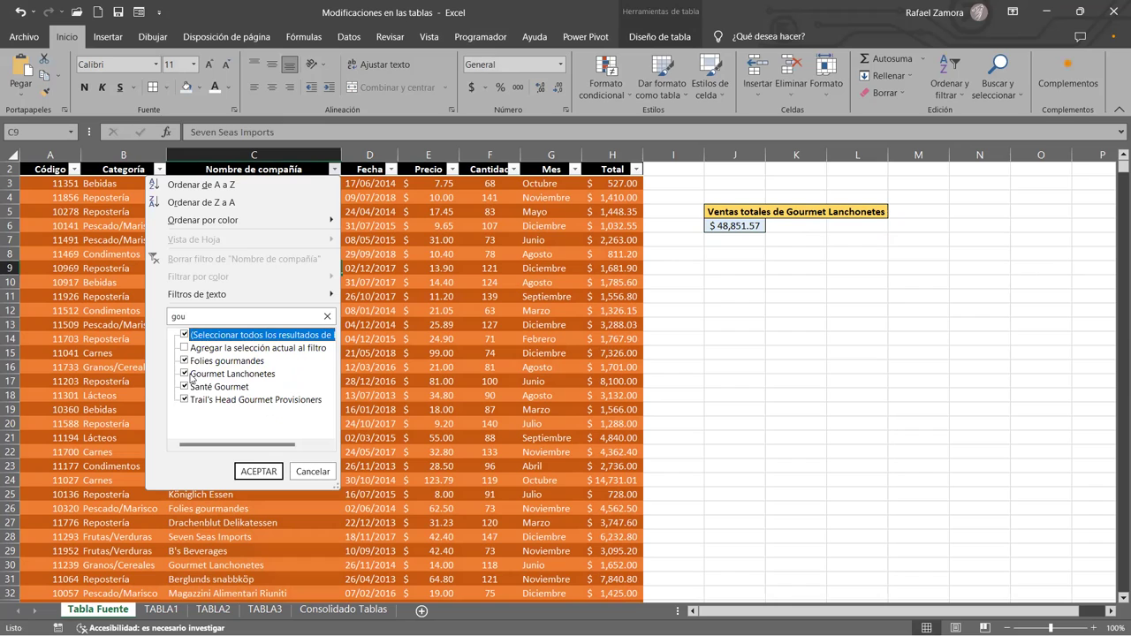
click(185, 374)
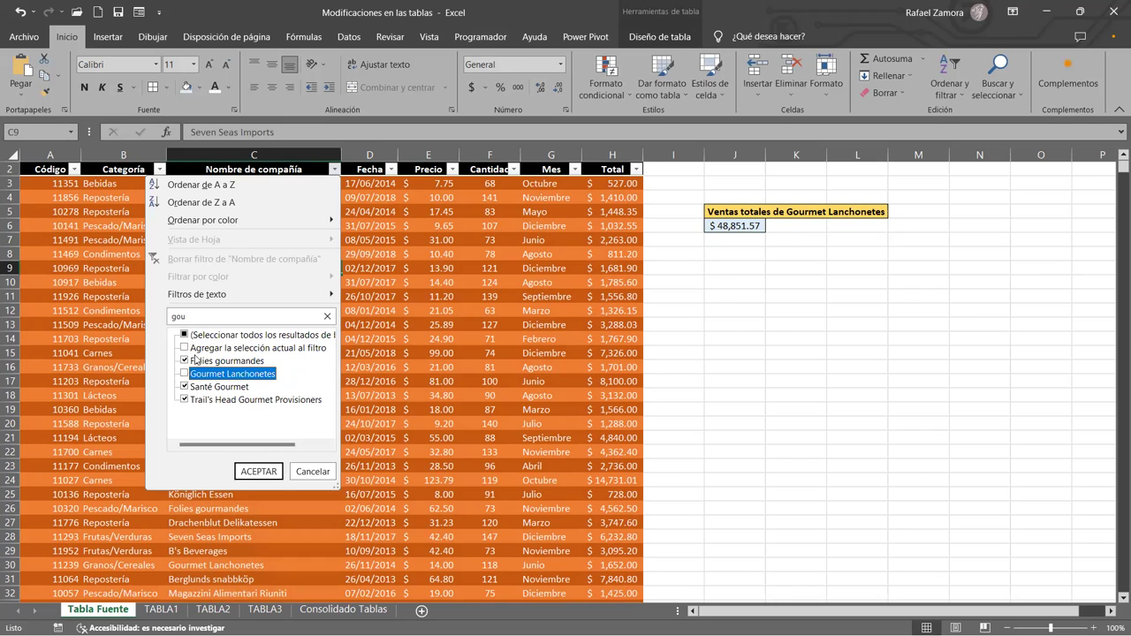
mouse_move(272, 295)
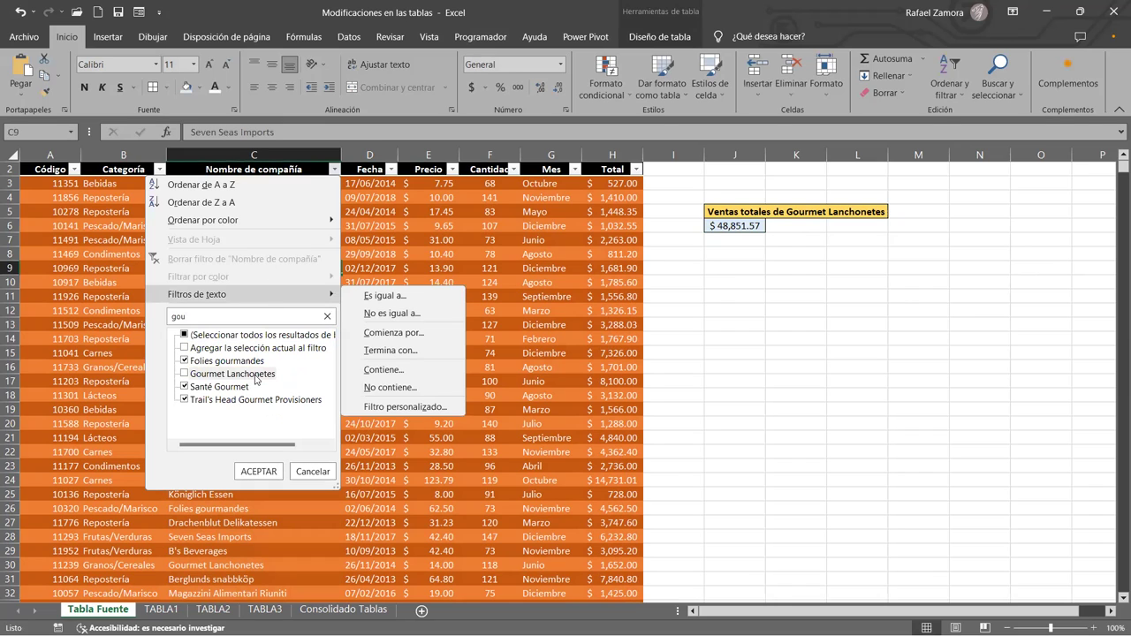
click(185, 335)
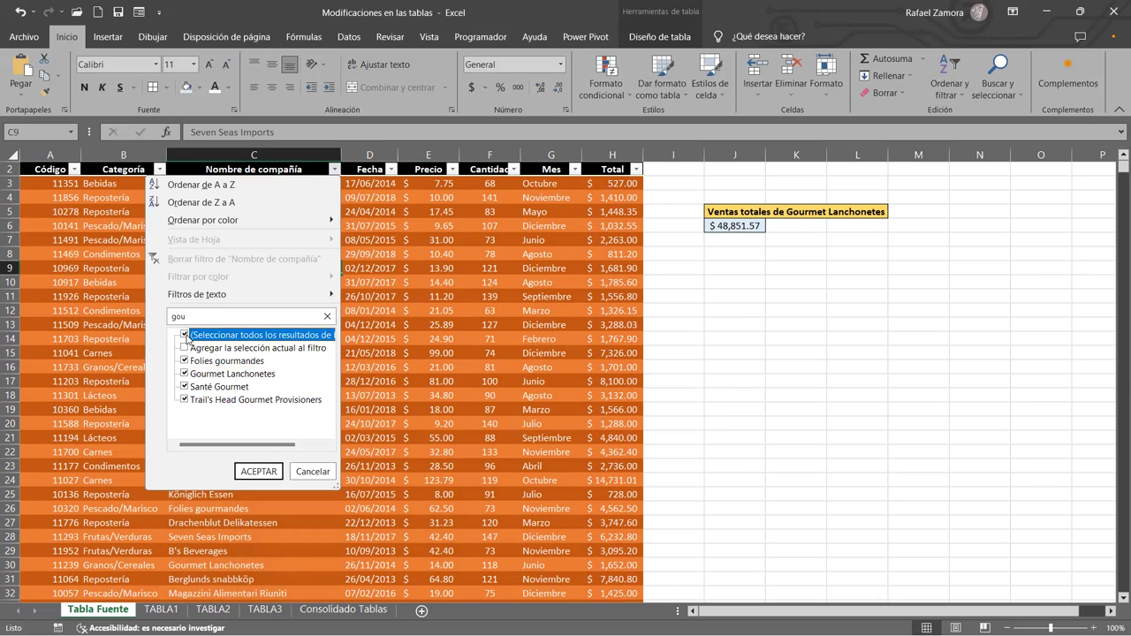
click(184, 334)
click(184, 373)
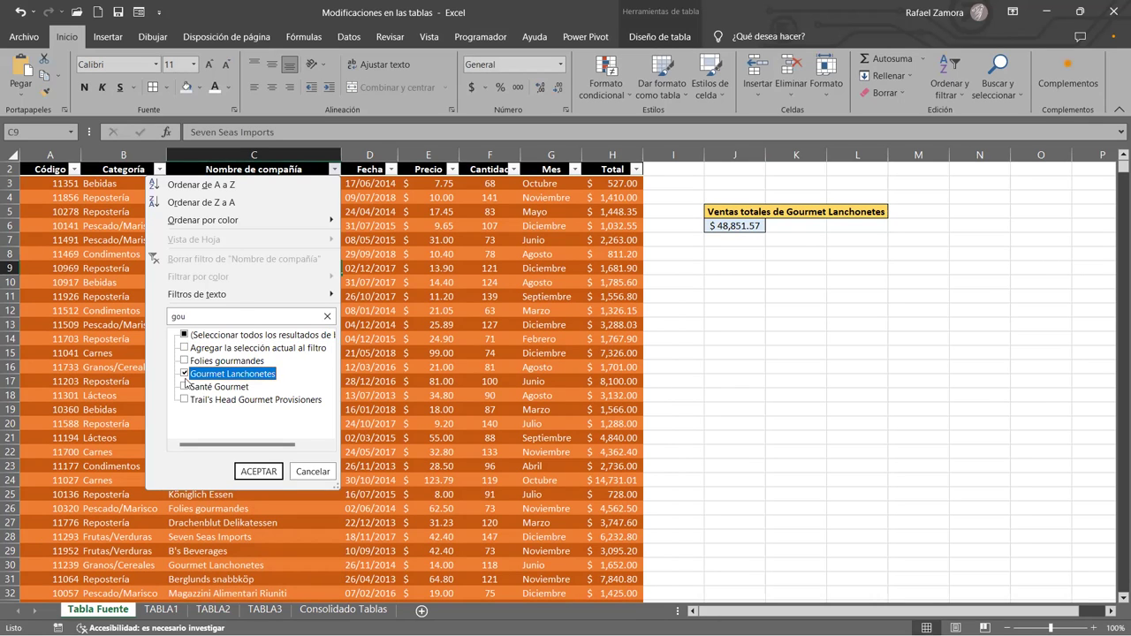
click(260, 473)
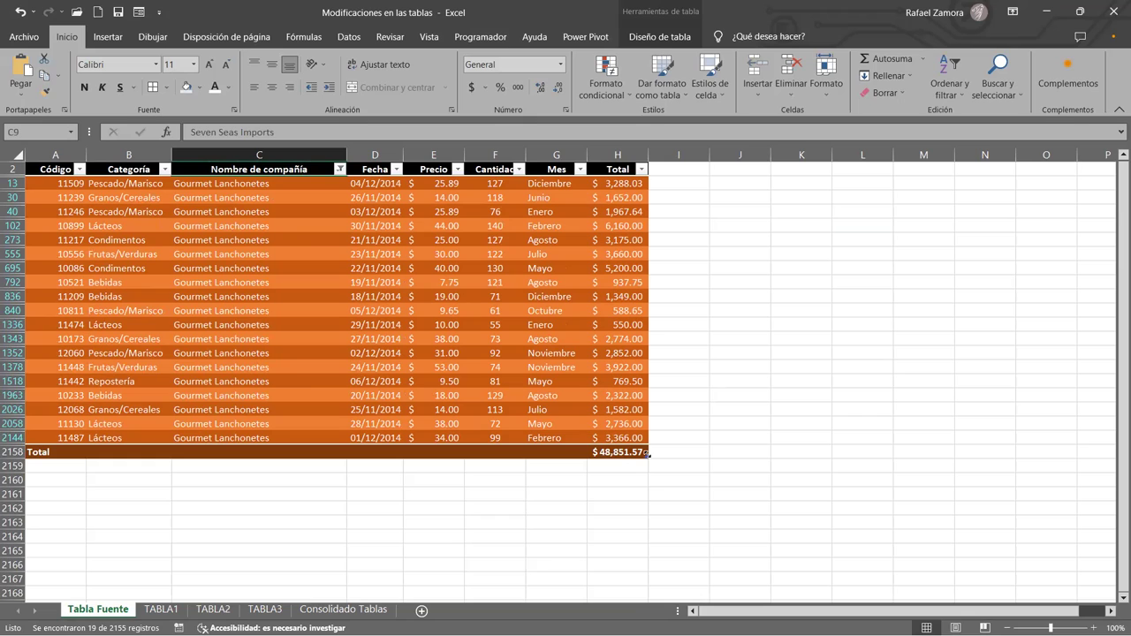
click(462, 284)
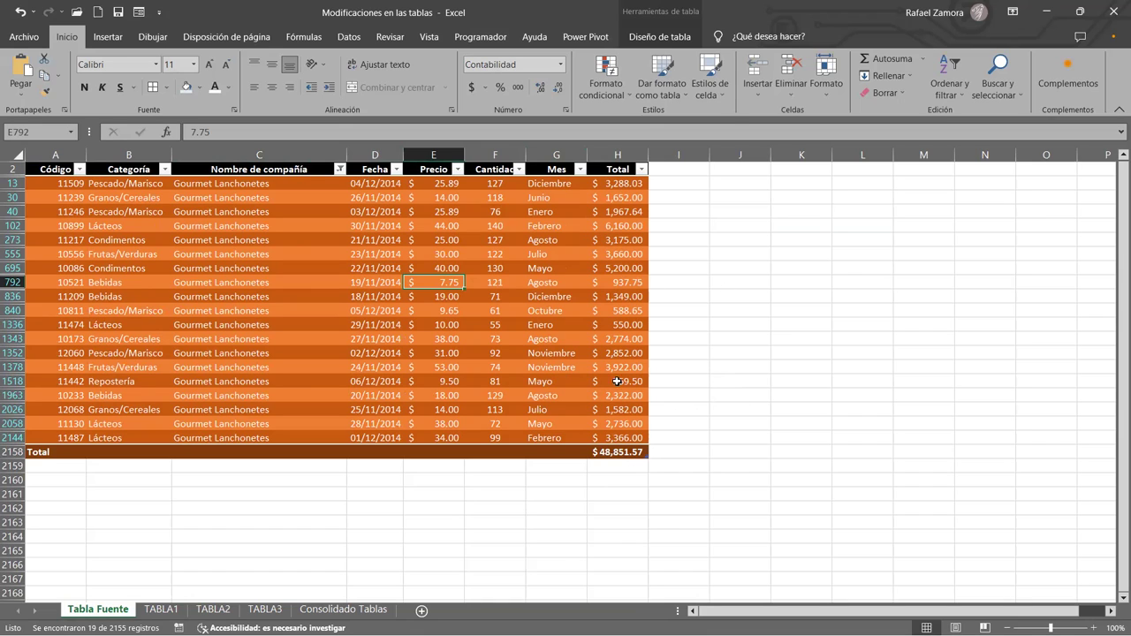
click(535, 282)
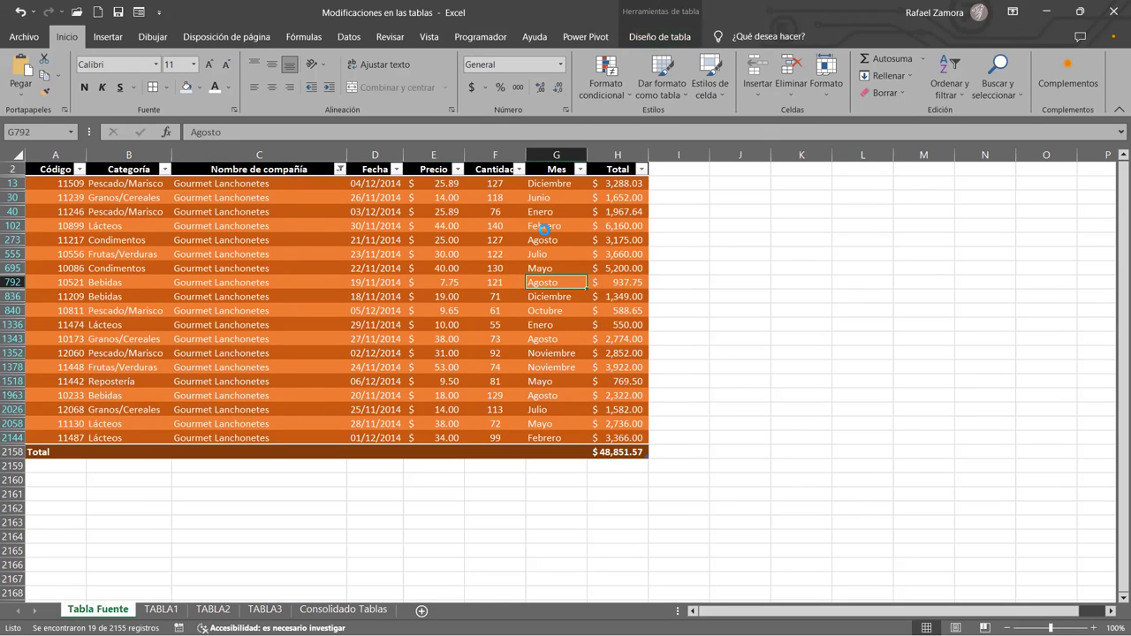
key(ctrl+shift+l)
click(746, 241)
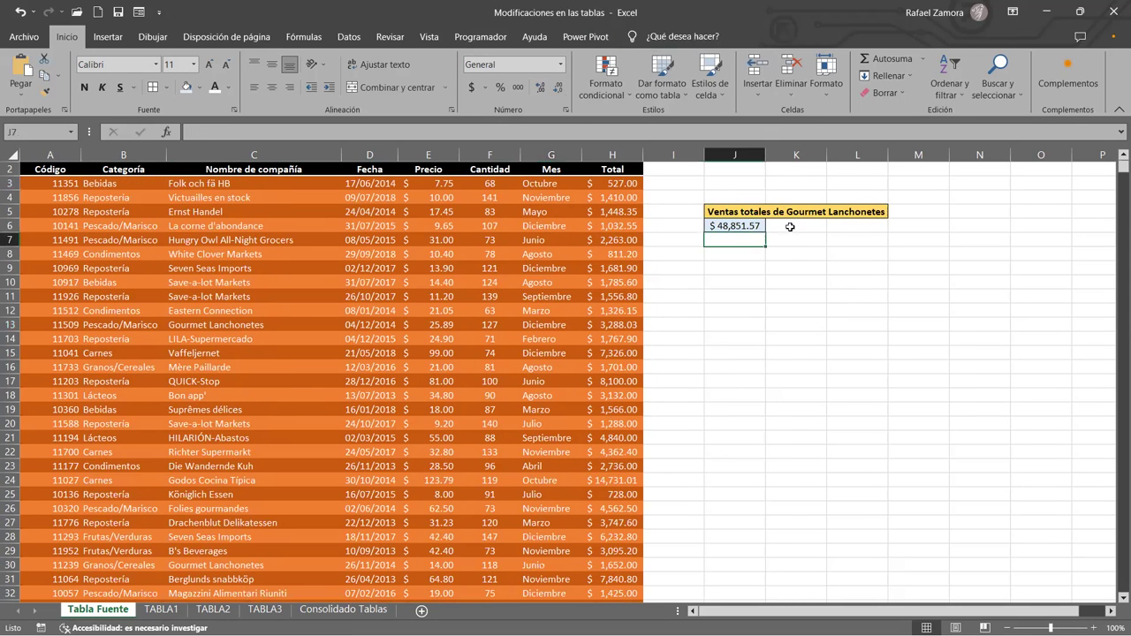
click(720, 258)
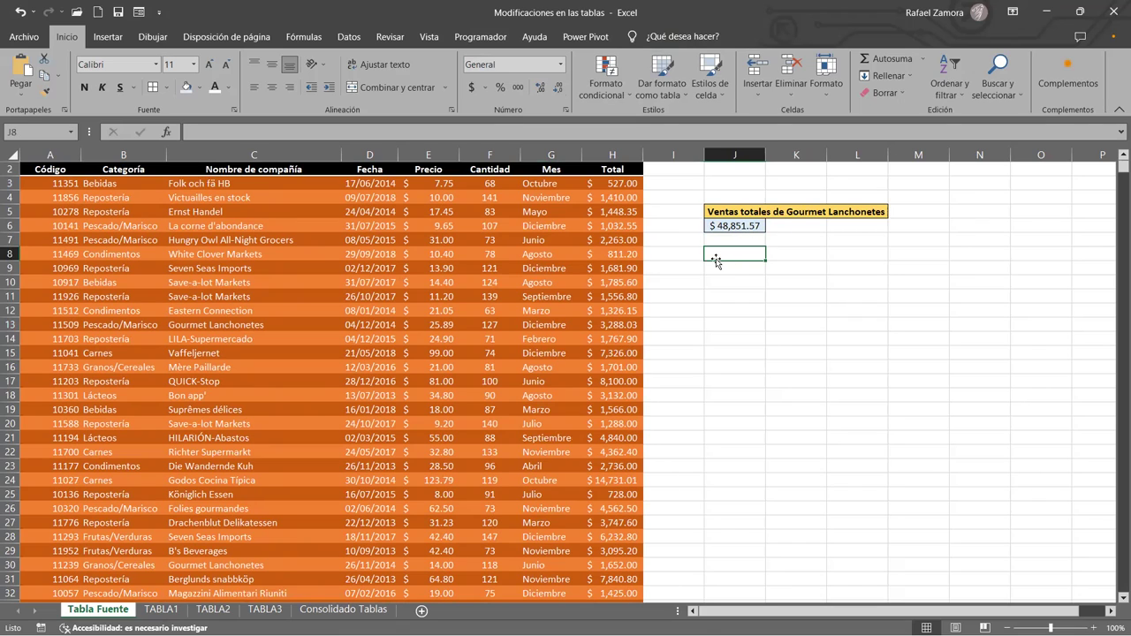
click(455, 211)
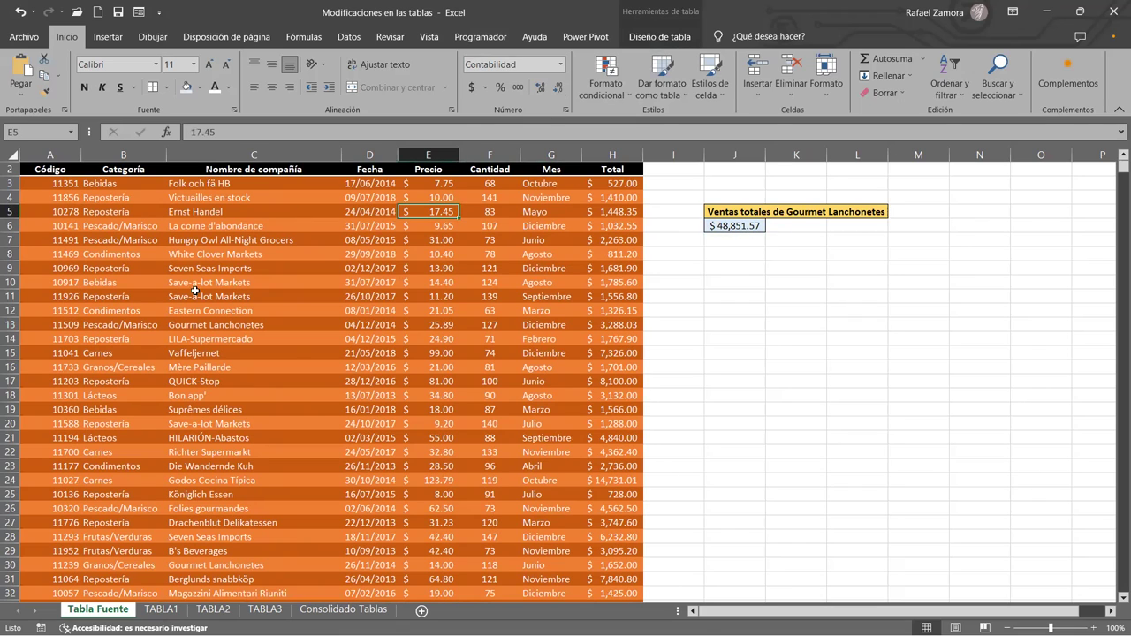
click(373, 273)
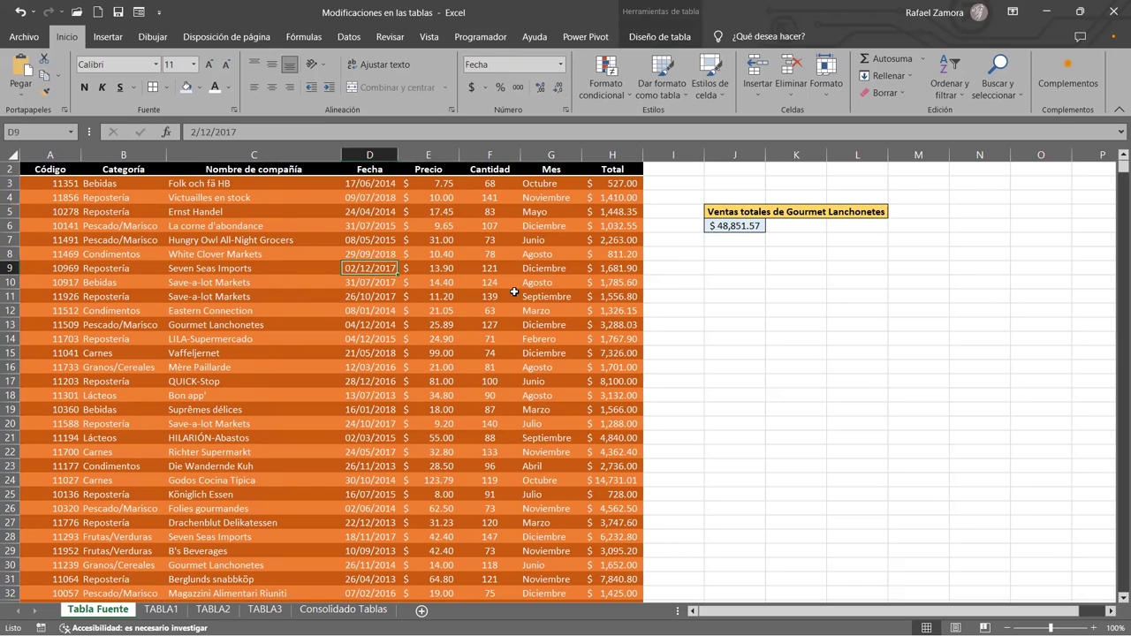
click(658, 40)
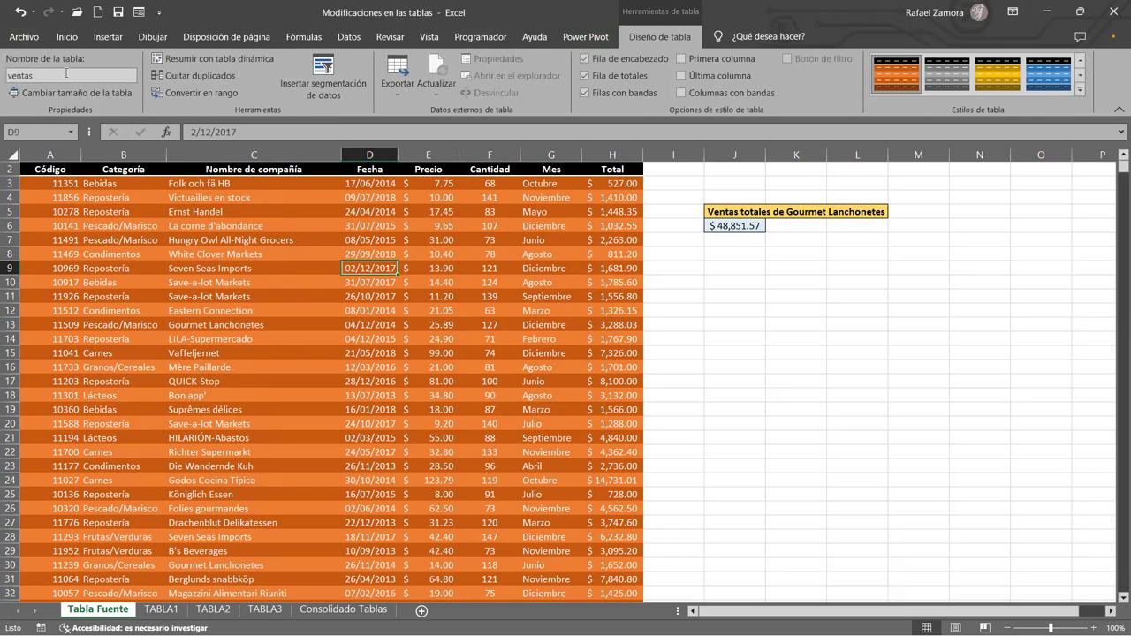
click(376, 325)
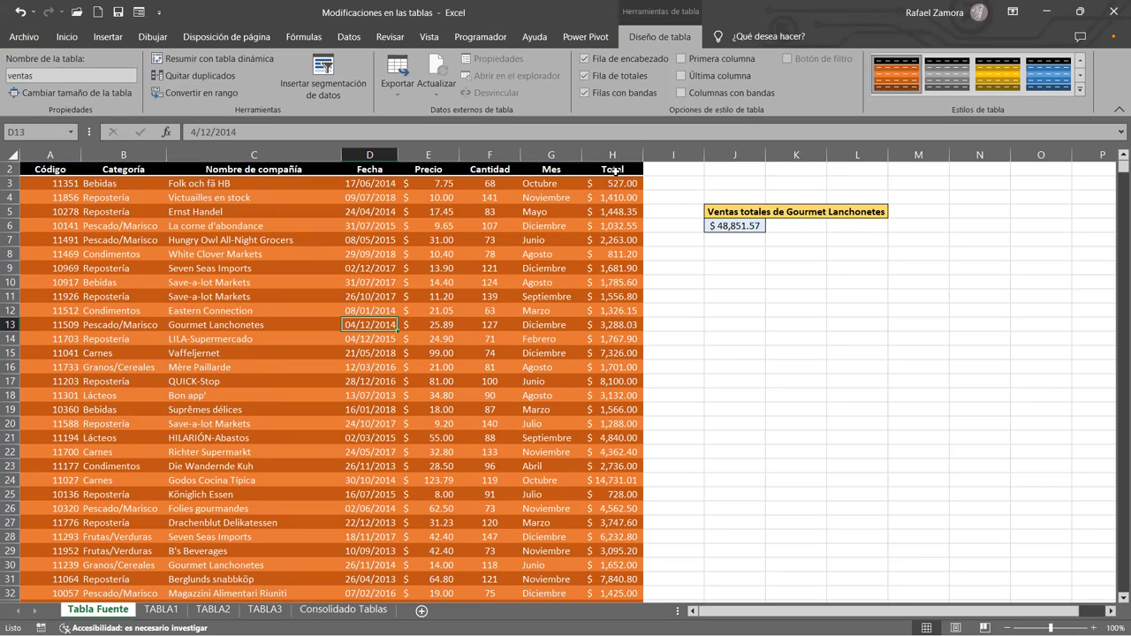
click(615, 171)
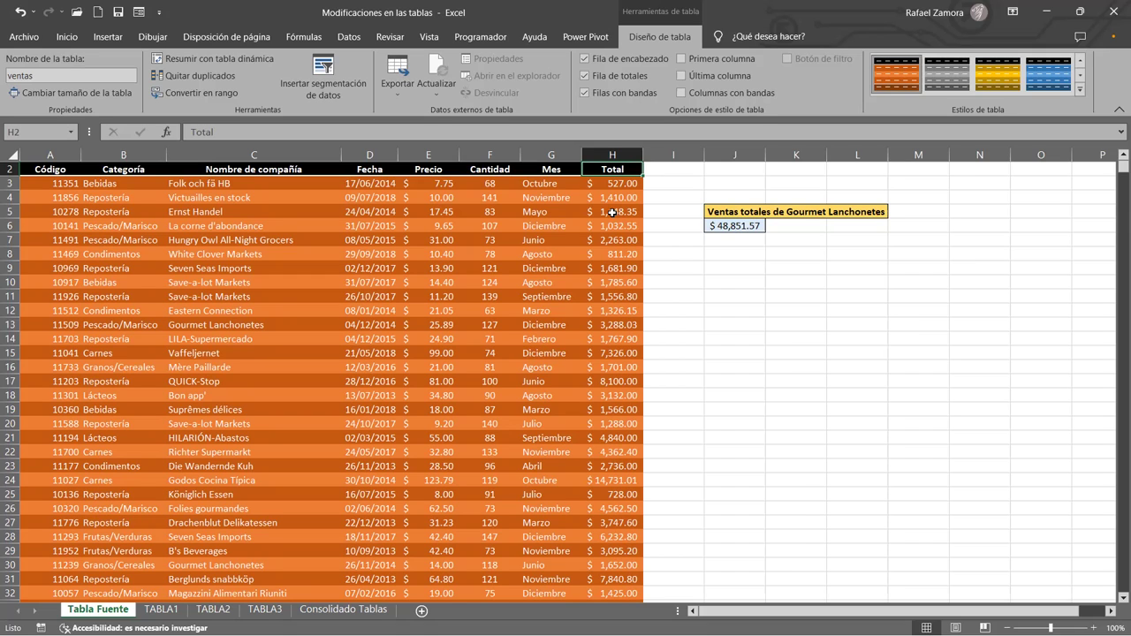
click(762, 283)
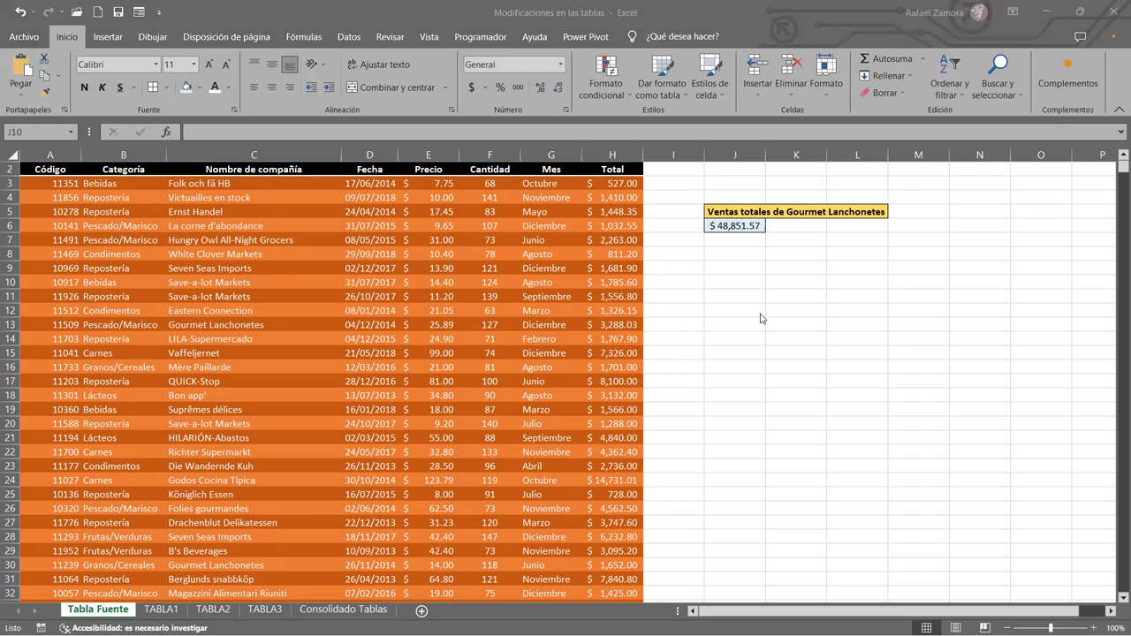
click(734, 253)
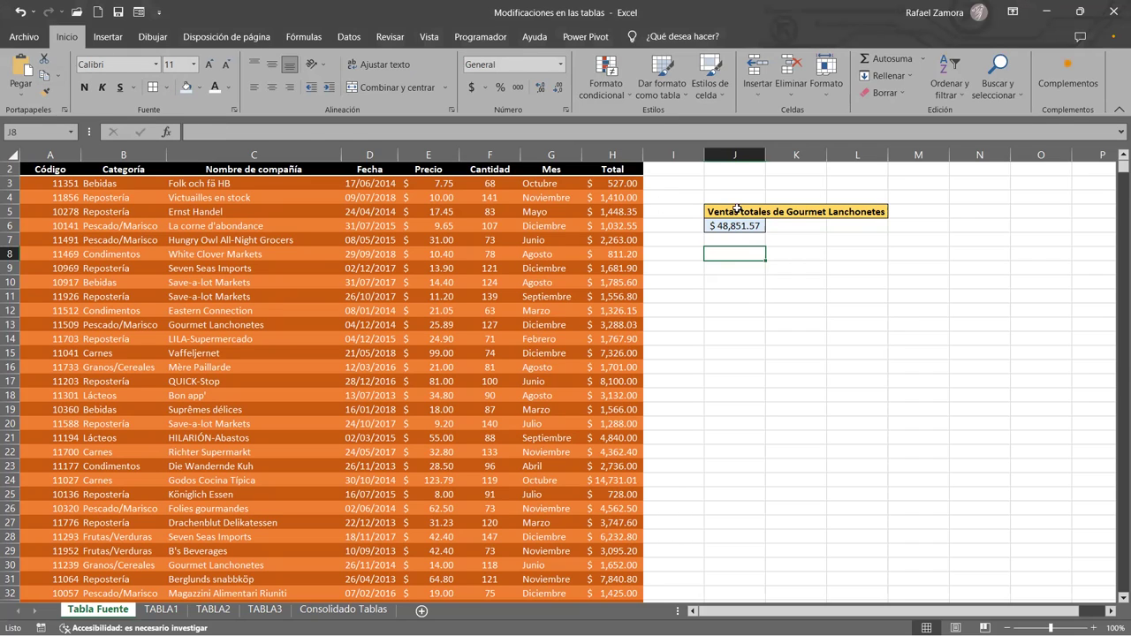
click(742, 214)
click(733, 291)
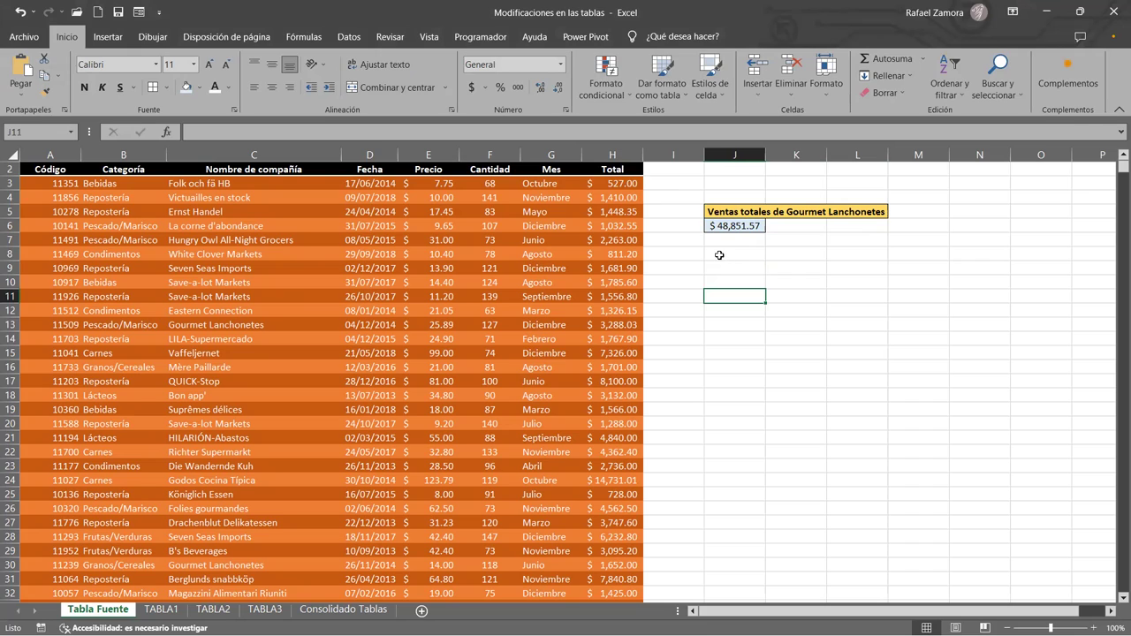
click(723, 254)
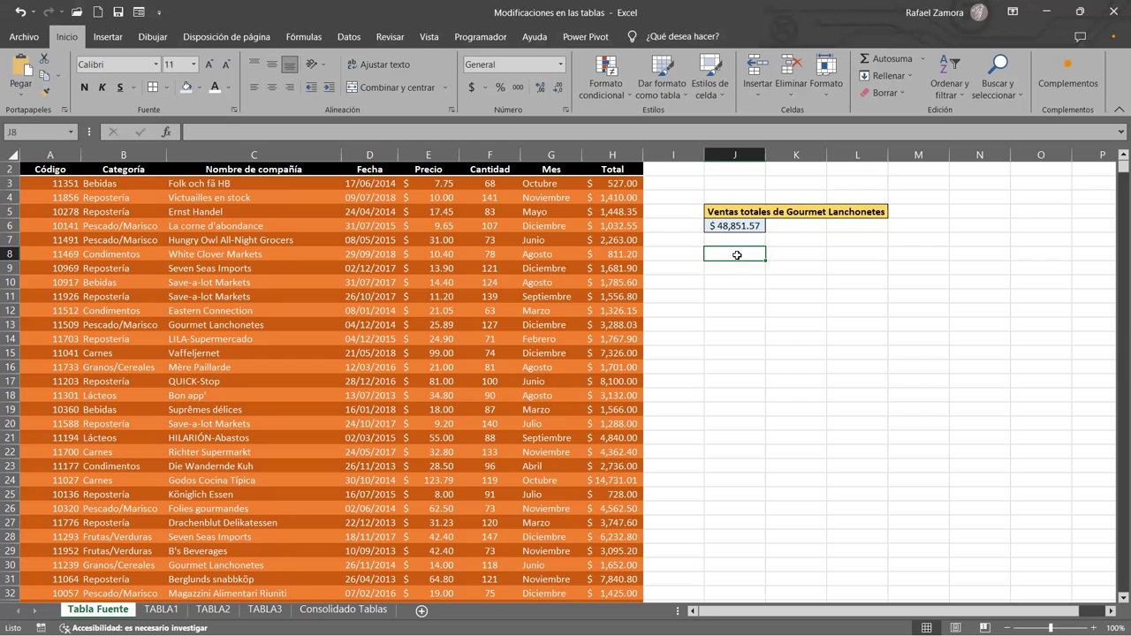
Copy the yellow question label into J8.
text(_)
key(BackSpace)
click(734, 214)
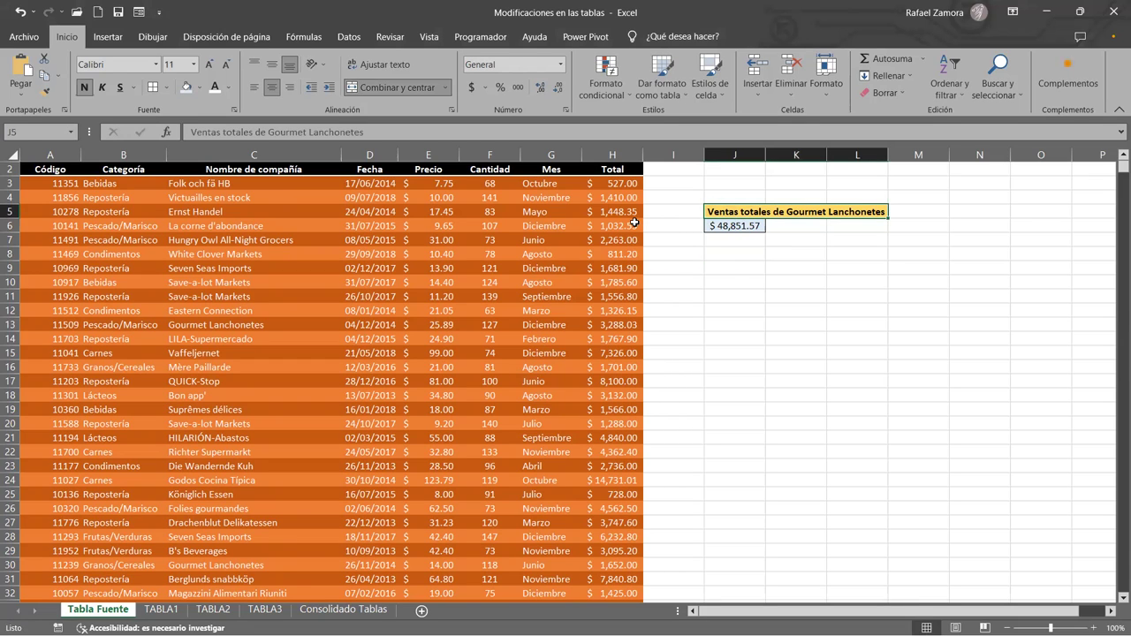
key(ctrl+c)
click(731, 253)
key(ctrl+v)
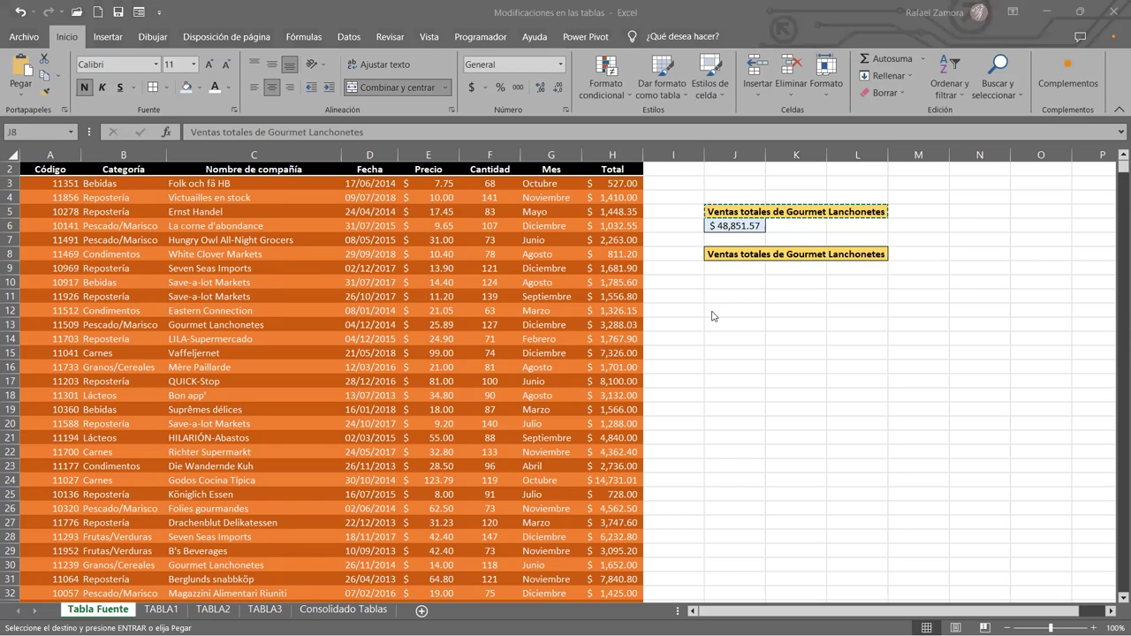
click(724, 253)
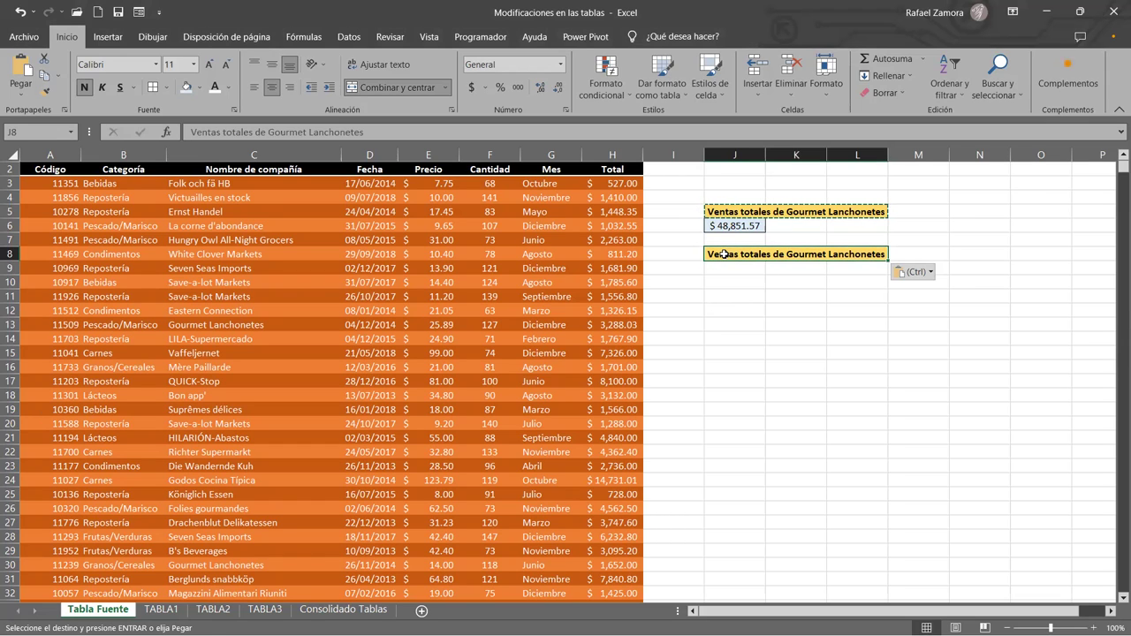
Retype the J8 label as 'Promedio total ventas Diciembre'.
text(Promw)
key(BackSpace)
key(BackSpace)
text(medio totl)
key(BackSpace)
text(a,)
key(BackSpace)
text(l ventas Diciembre)
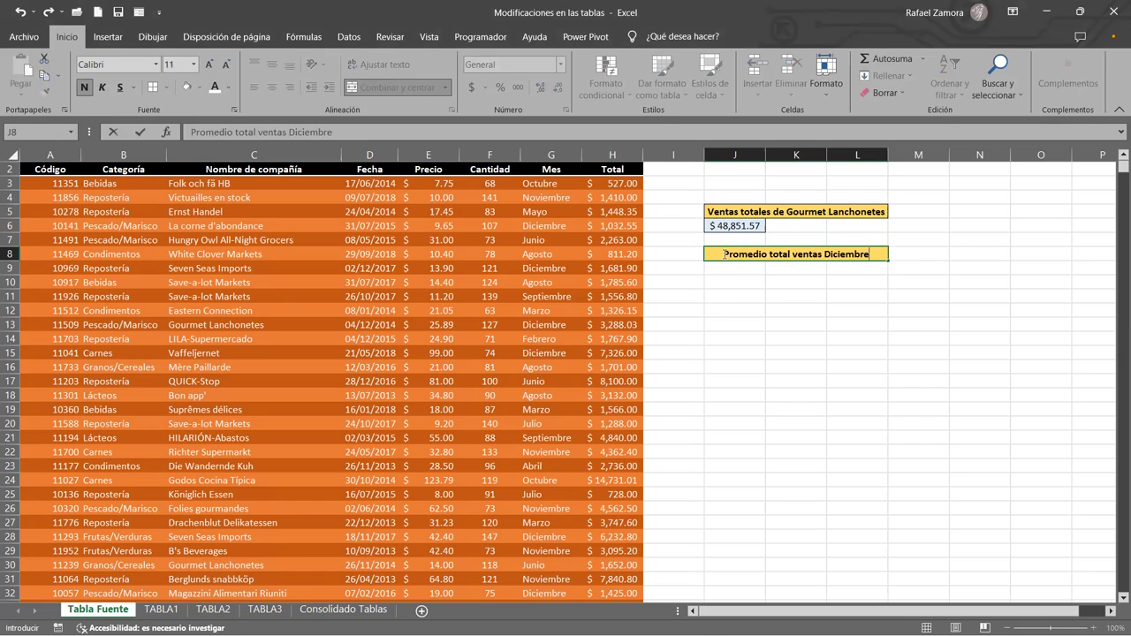
key(Return)
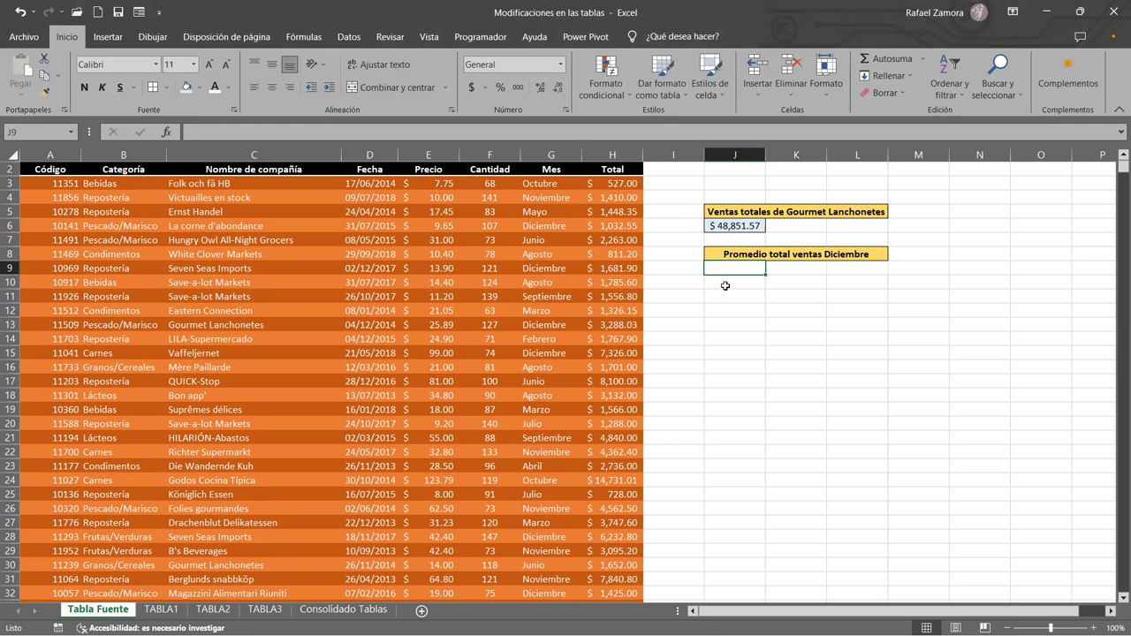
Copy J6's result formatting to J9 with Format Painter.
click(819, 226)
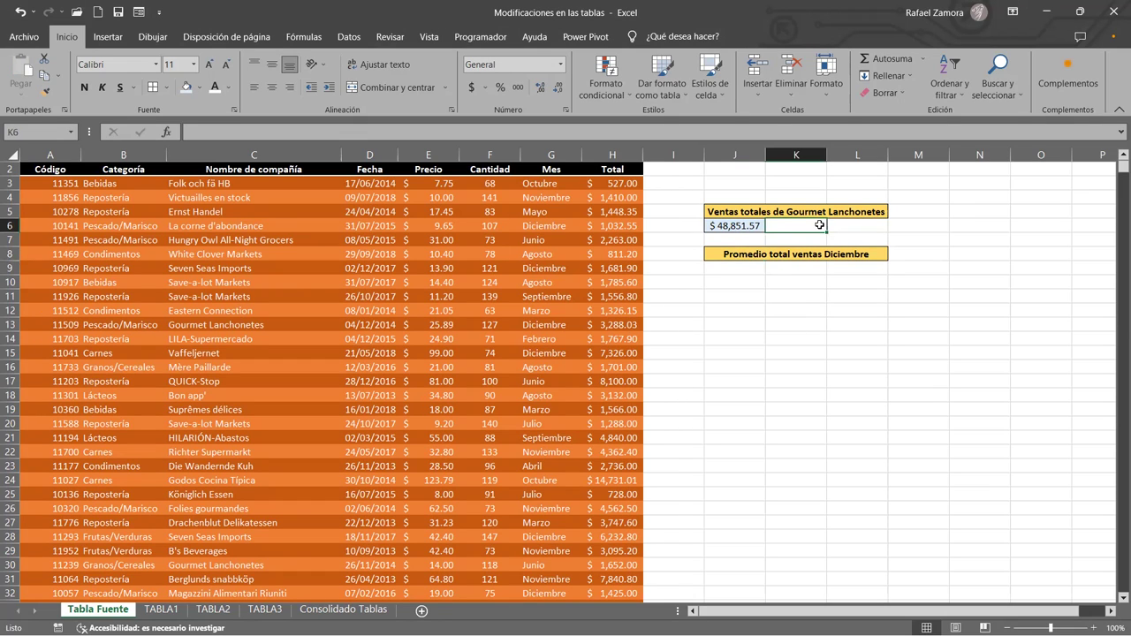
click(745, 225)
click(45, 91)
click(750, 266)
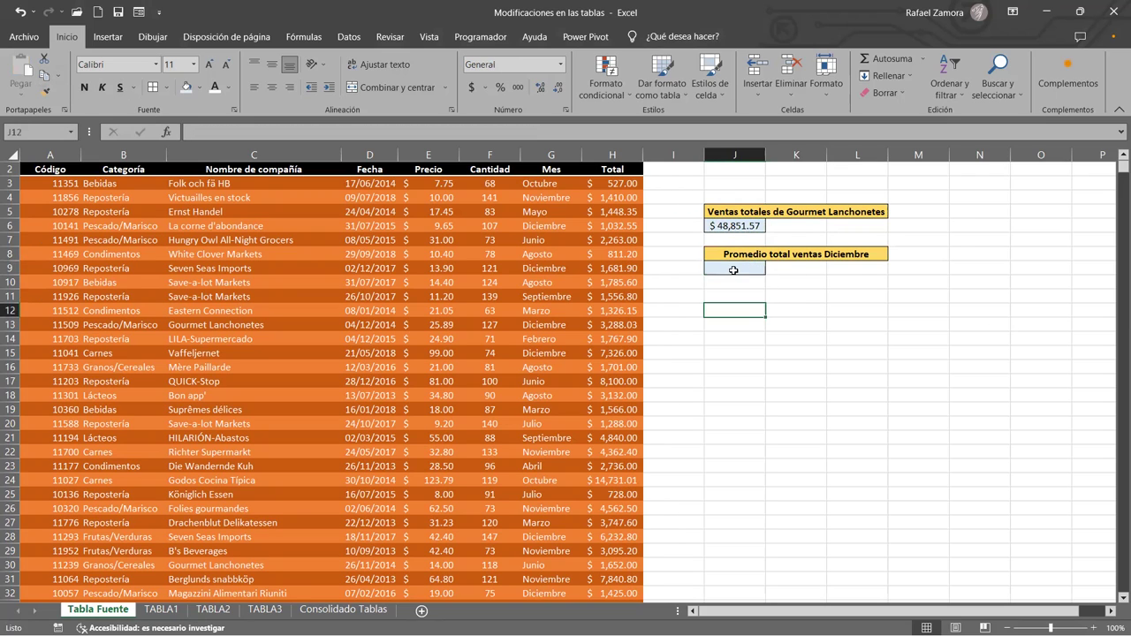
Start =PROMEDIO.SI in J9 with ventas[Mes] as the criteria range.
text(=)
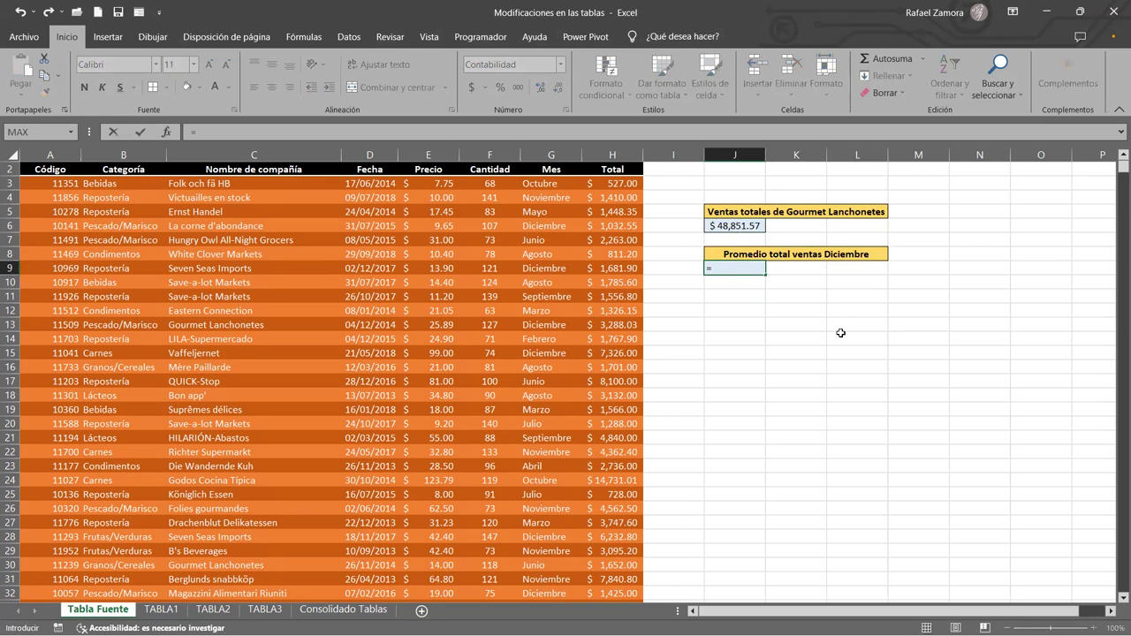
text(p)
text(rom)
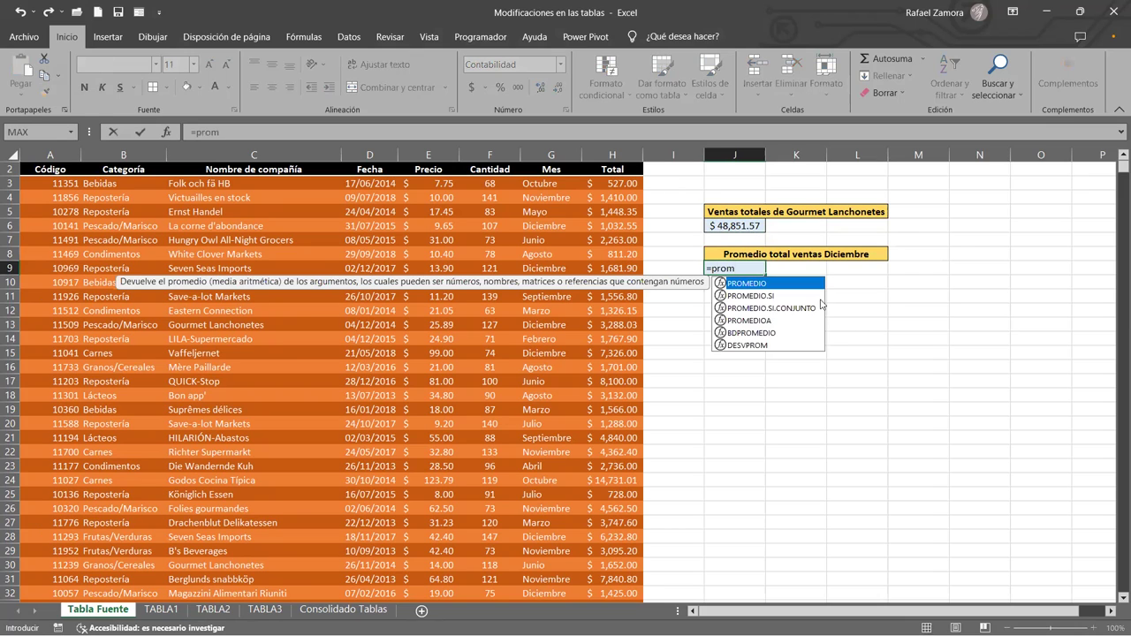
click(767, 296)
double_click(767, 296)
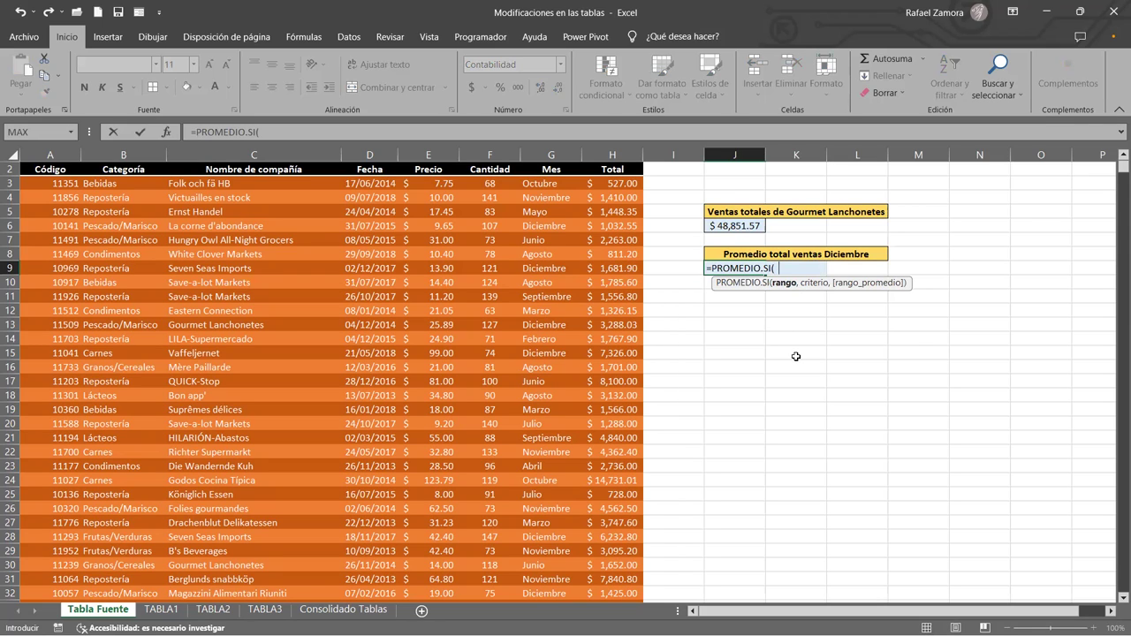
text(ven)
key(Tab)
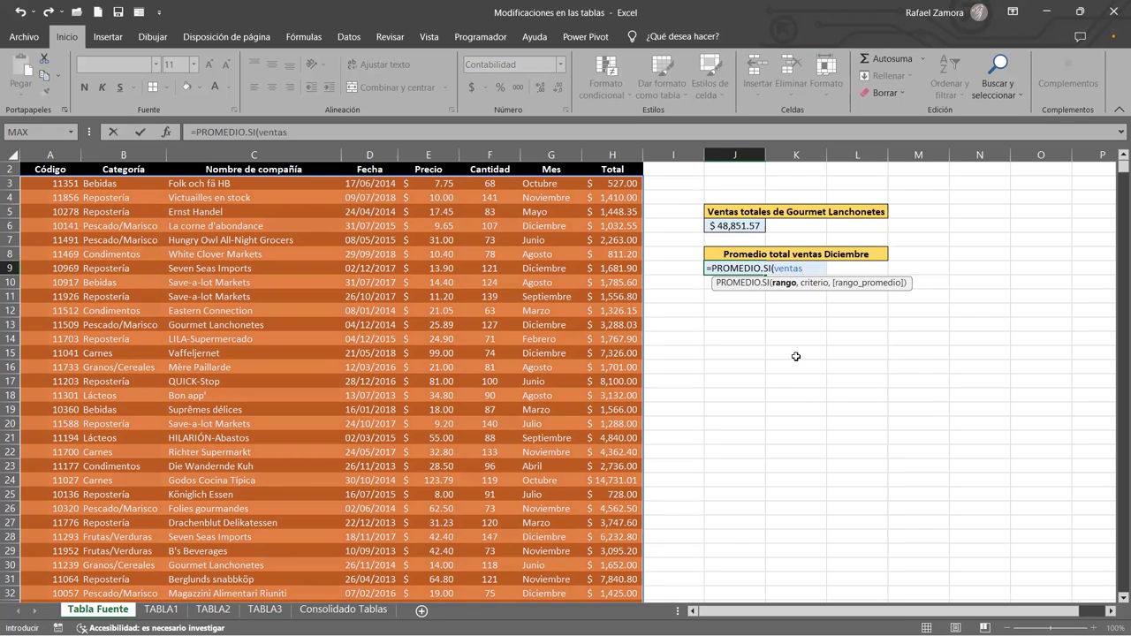
text([)
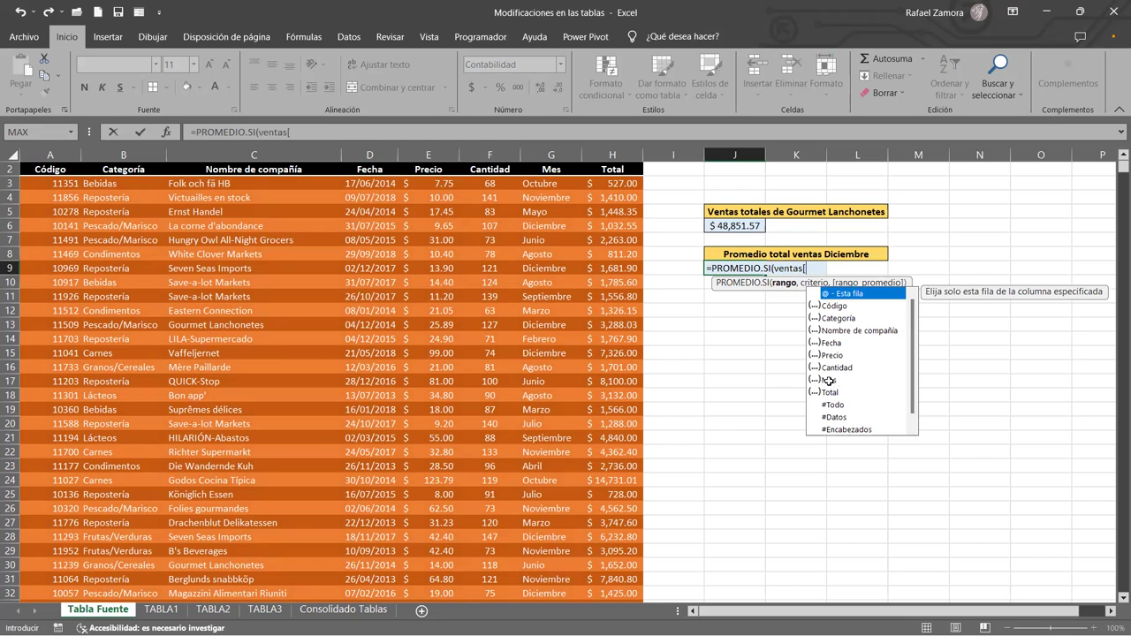
double_click(828, 380)
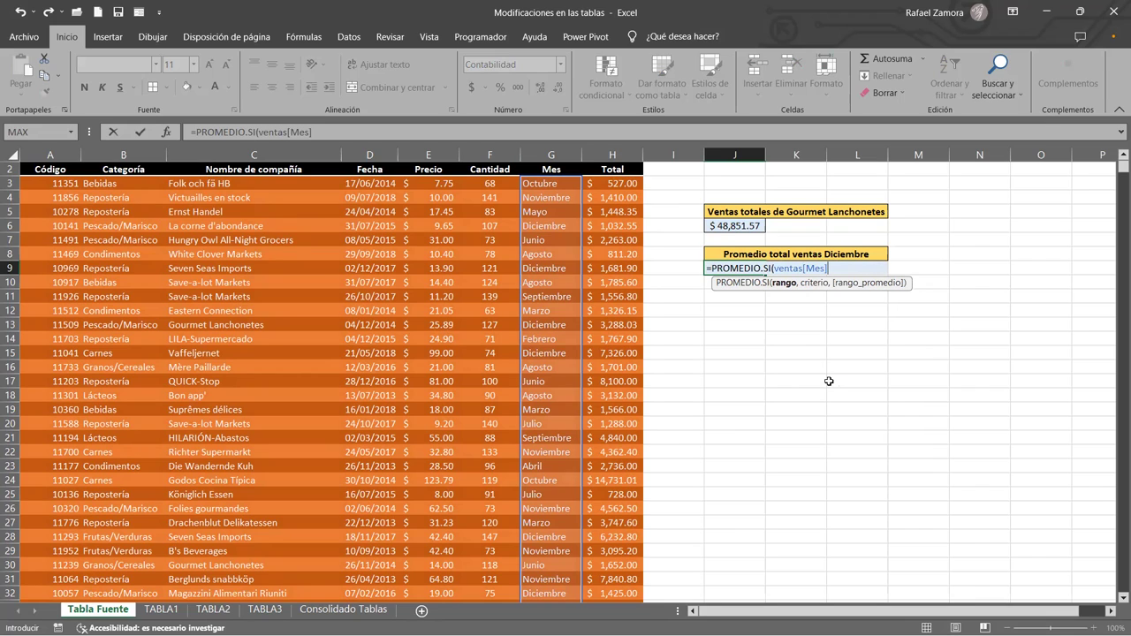
Add "Diciembre" as criterion and ventas[Total] as average range, giving $3,234.60.
text(,)
text("Diciembre)
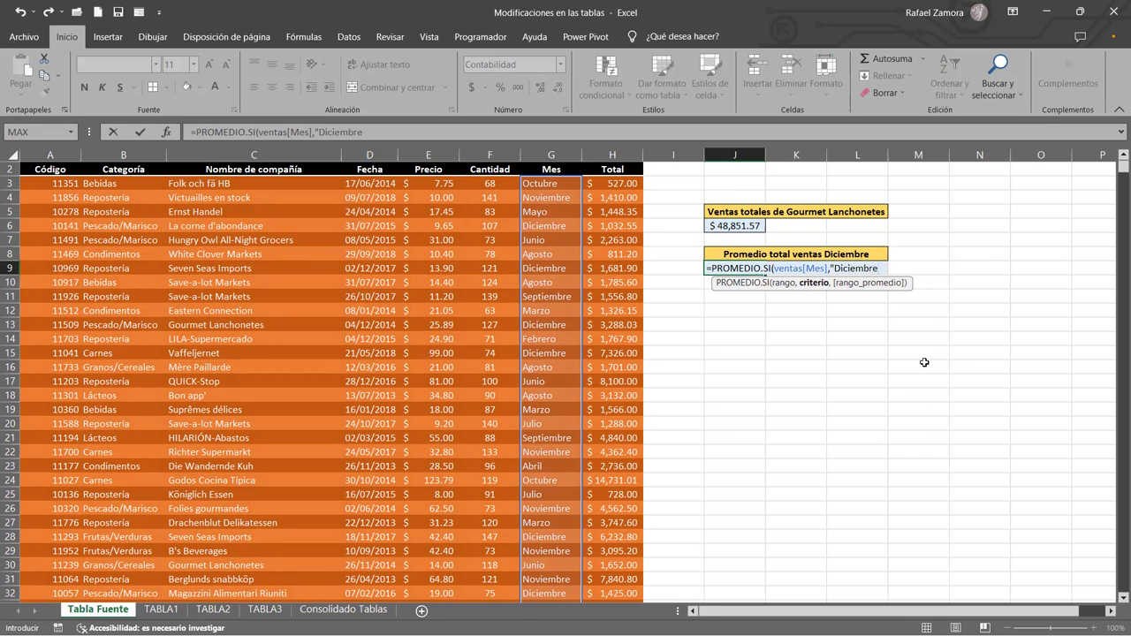
text(")
text(,)
text(v)
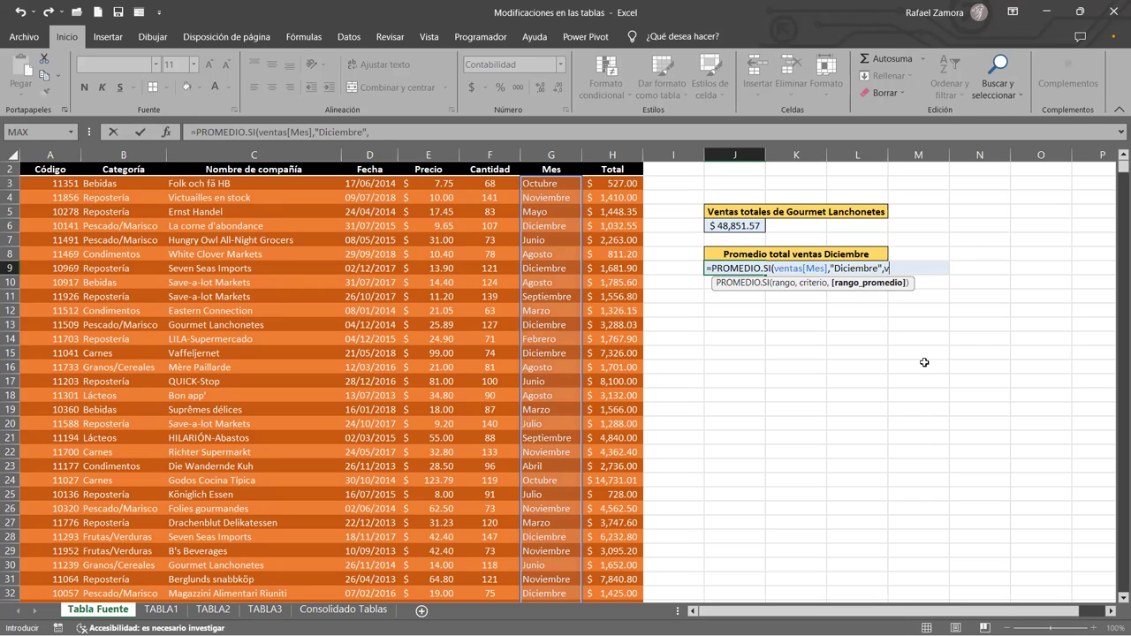
text(en)
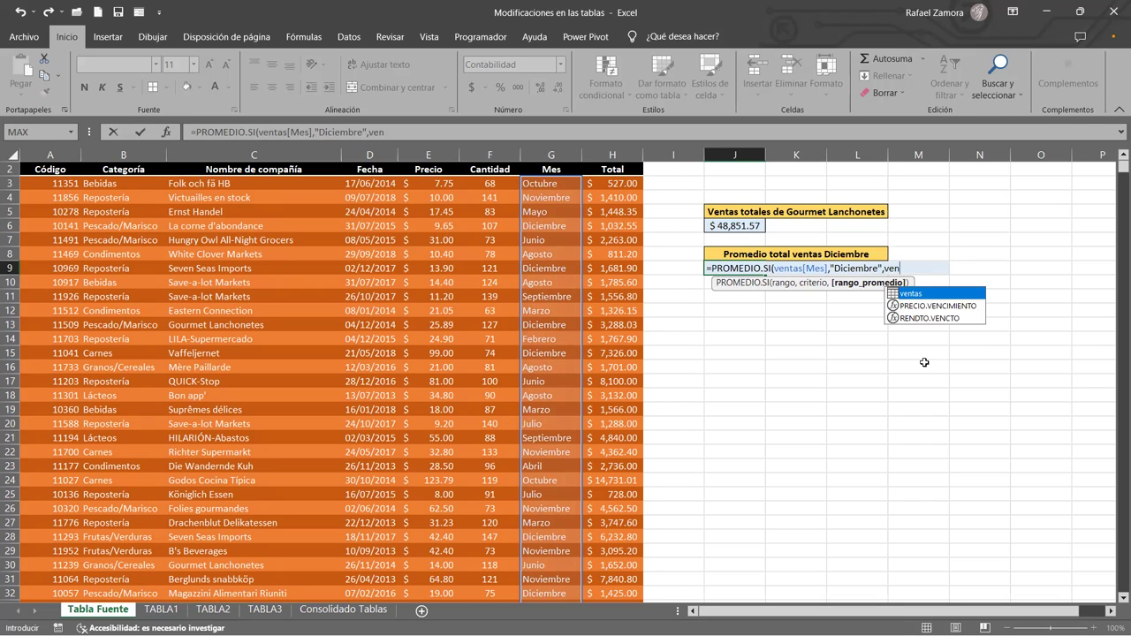
key(Tab)
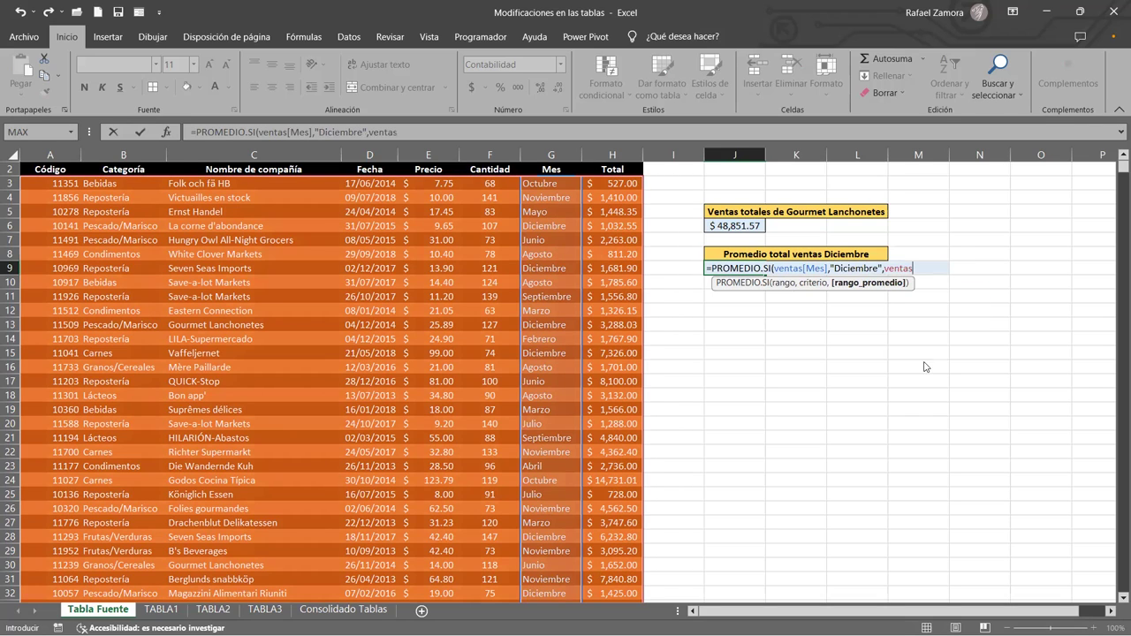
text([)
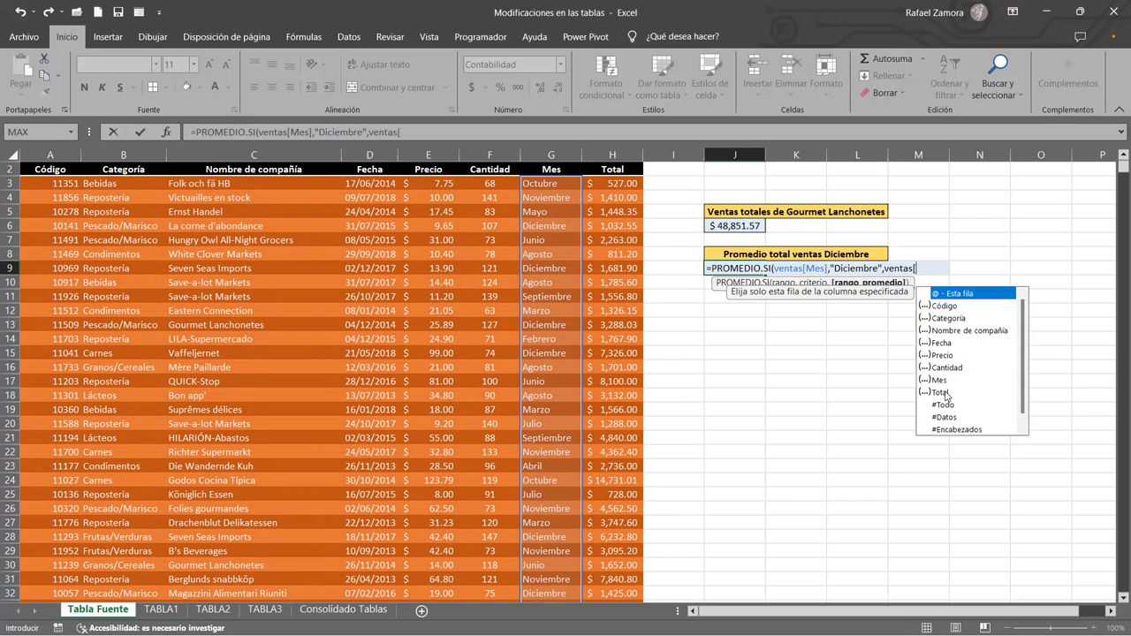
click(945, 395)
double_click(945, 393)
text(])
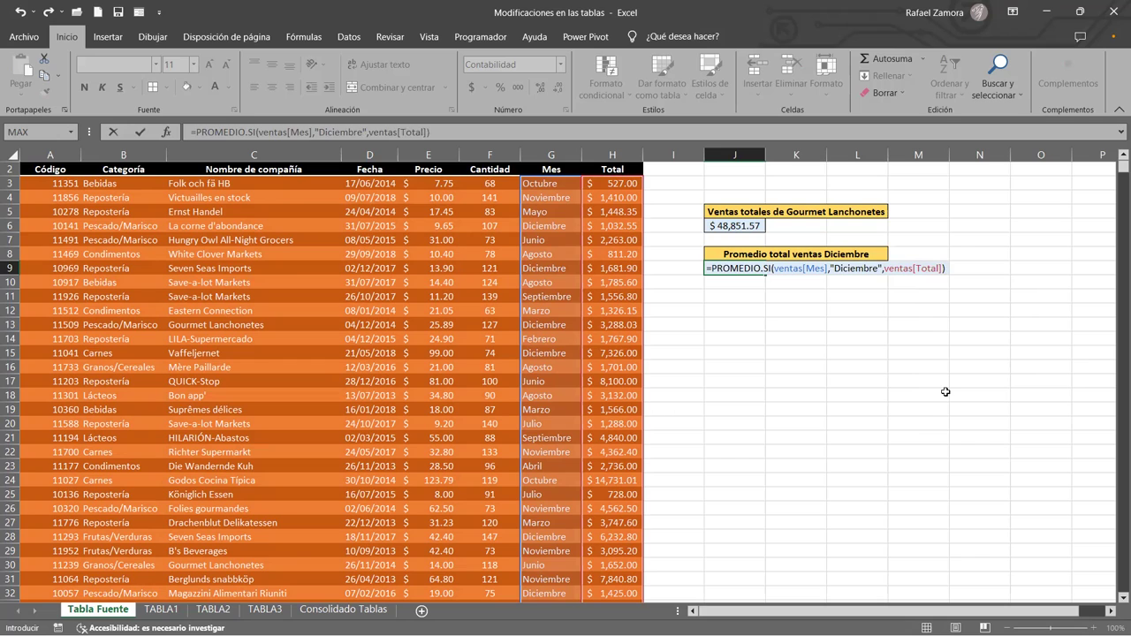
key(Return)
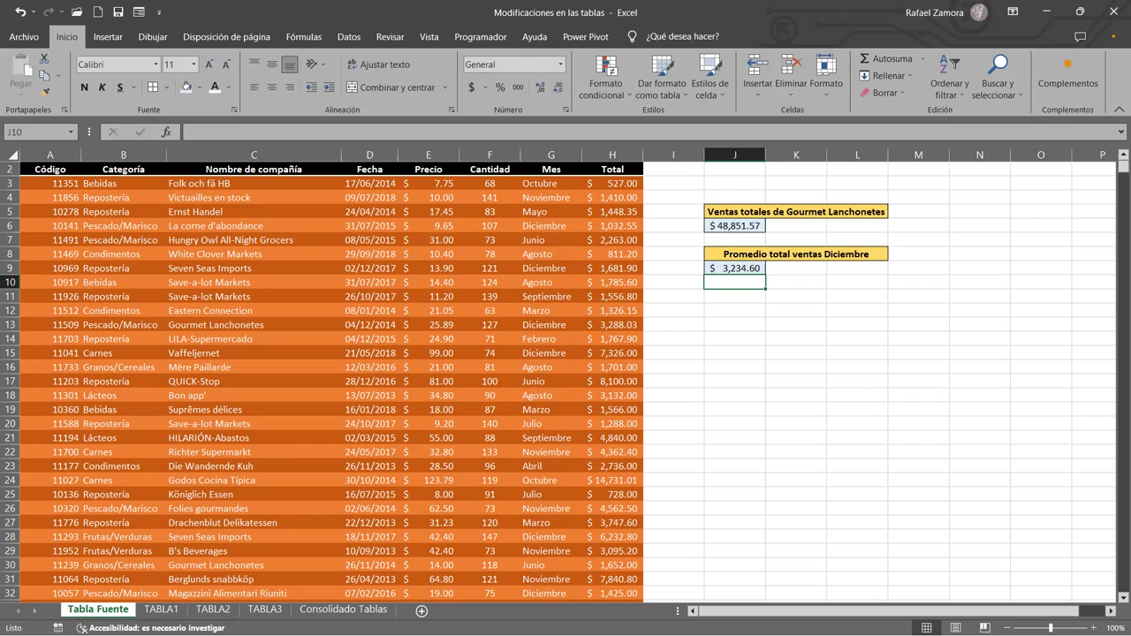
Filter the ventas table's Mes column to show only Diciembre.
click(493, 396)
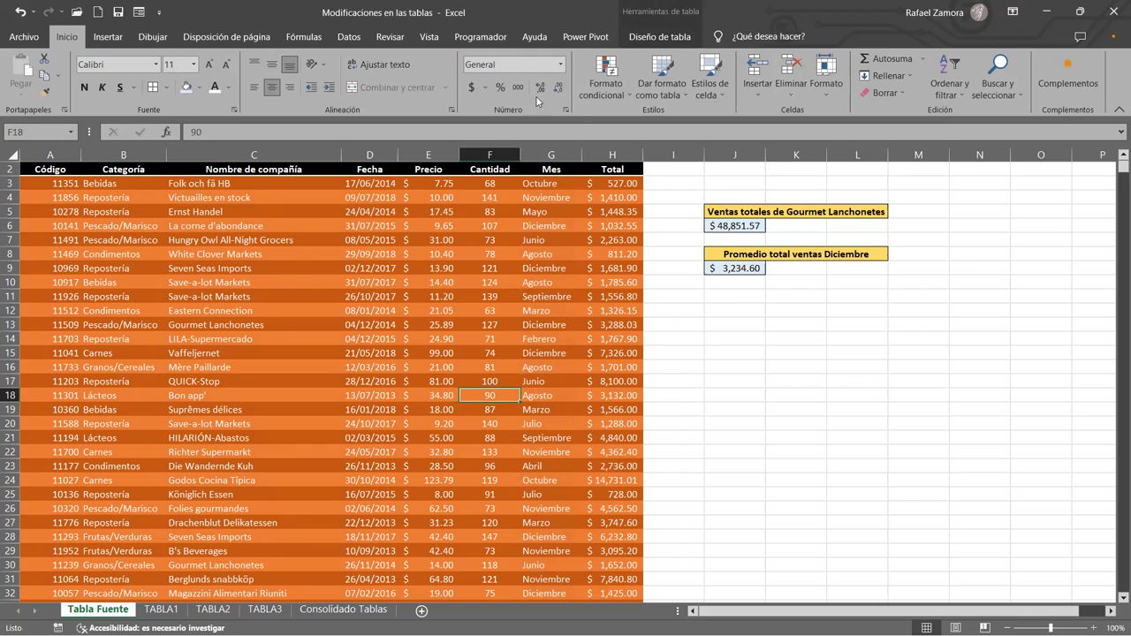
key(ctrl+shift+l)
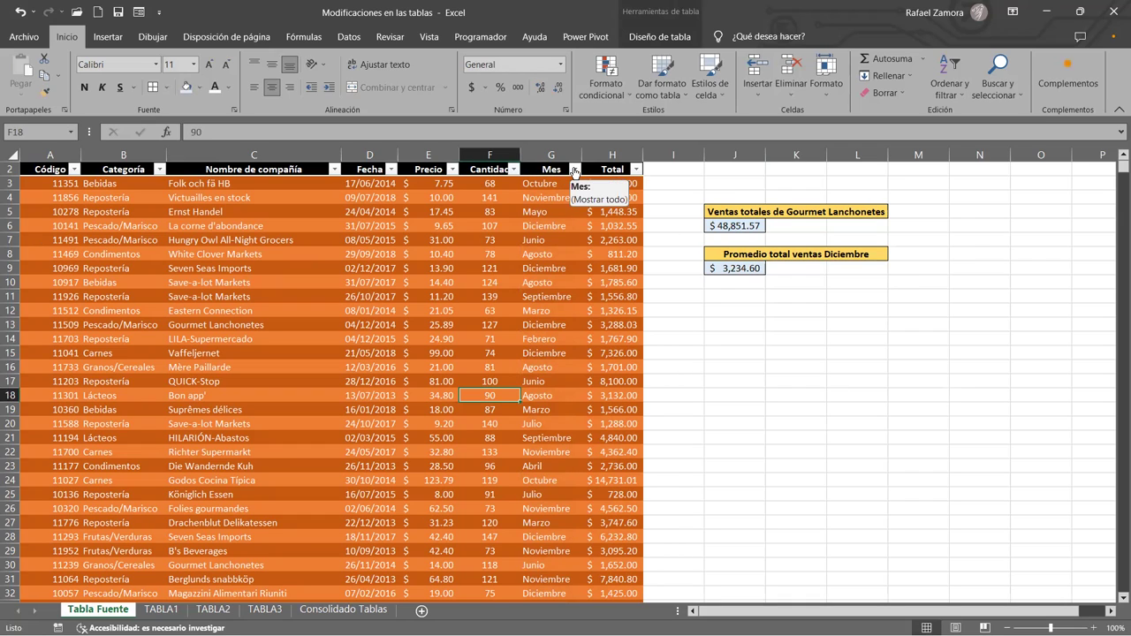
click(574, 170)
click(426, 336)
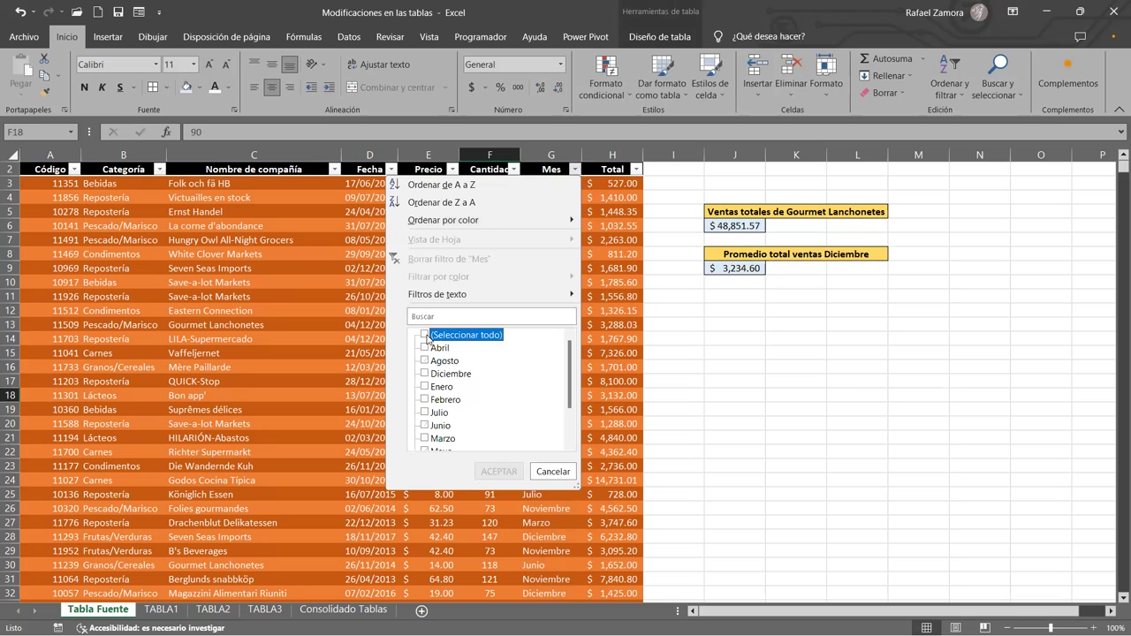
click(425, 373)
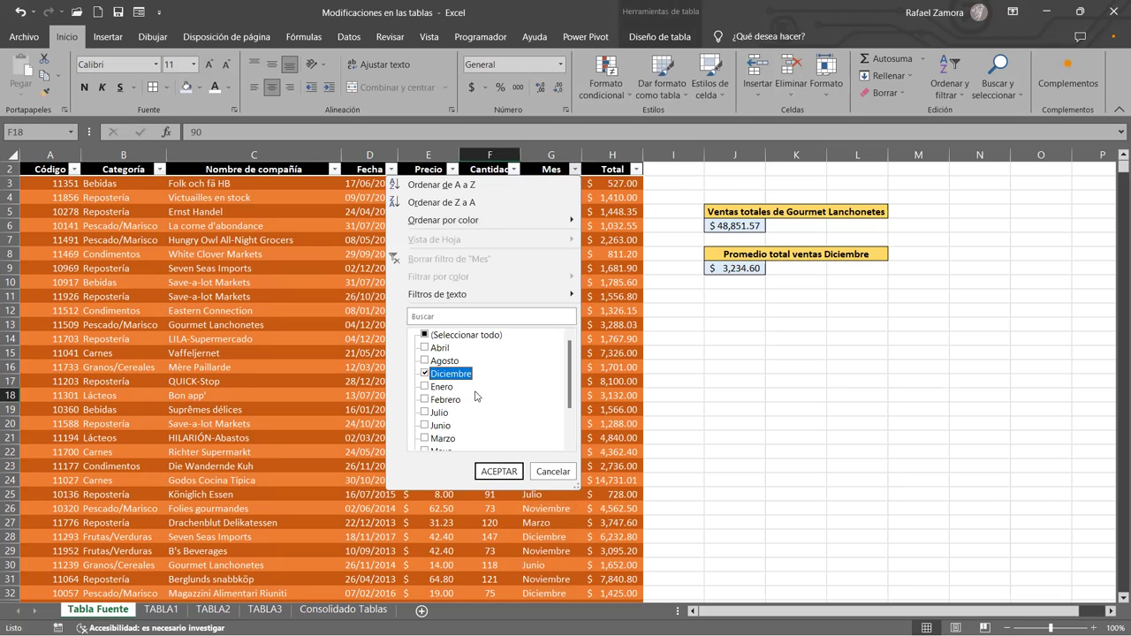
click(499, 472)
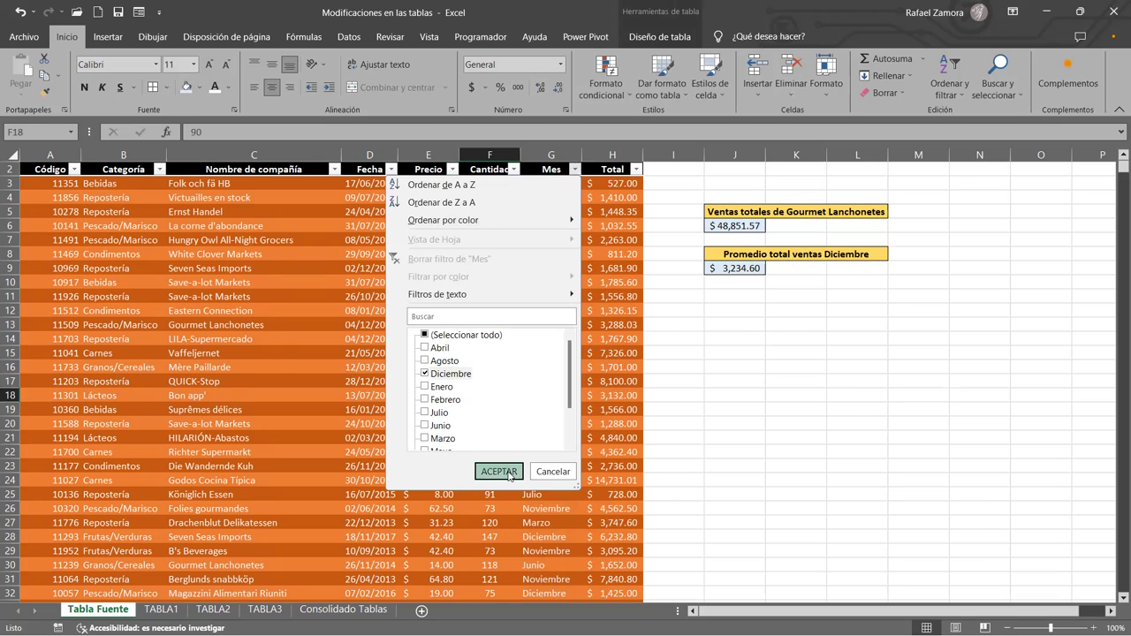
Scroll to the table's bottom and widen the Total column to show the full total.
scroll(602, 468, down, 1)
scroll(602, 468, down, 3)
scroll(602, 469, down, 2)
scroll(602, 469, down, 2)
scroll(602, 468, down, 3)
scroll(603, 469, down, 3)
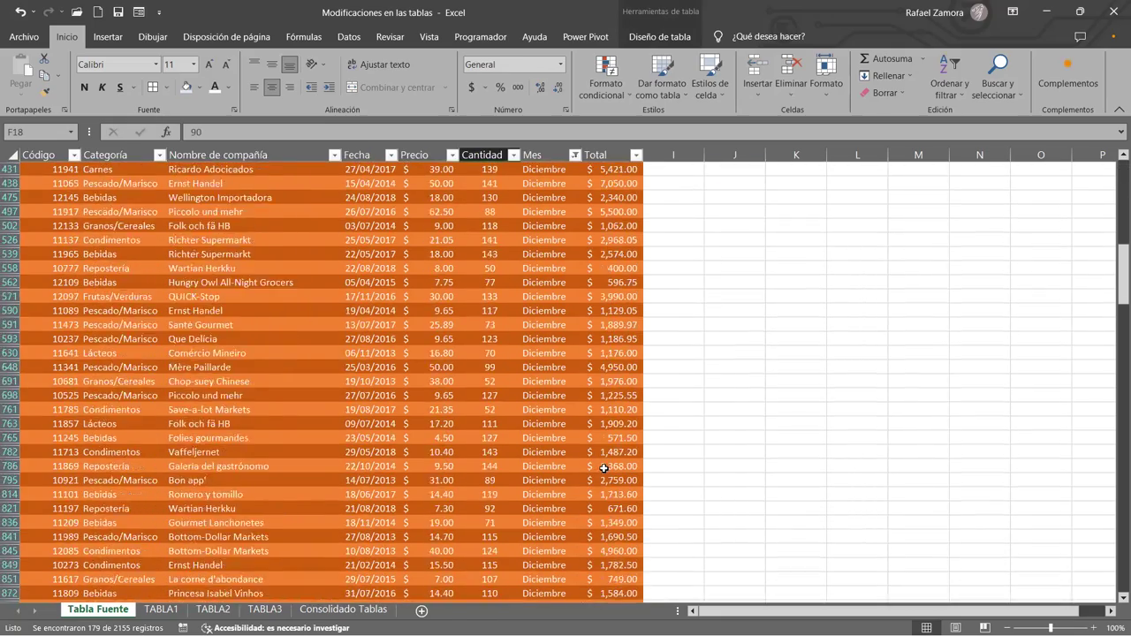
scroll(603, 469, down, 3)
scroll(607, 466, down, 4)
scroll(606, 466, down, 3)
scroll(607, 465, down, 3)
scroll(609, 462, down, 4)
scroll(614, 463, down, 4)
scroll(619, 463, down, 3)
scroll(619, 465, down, 3)
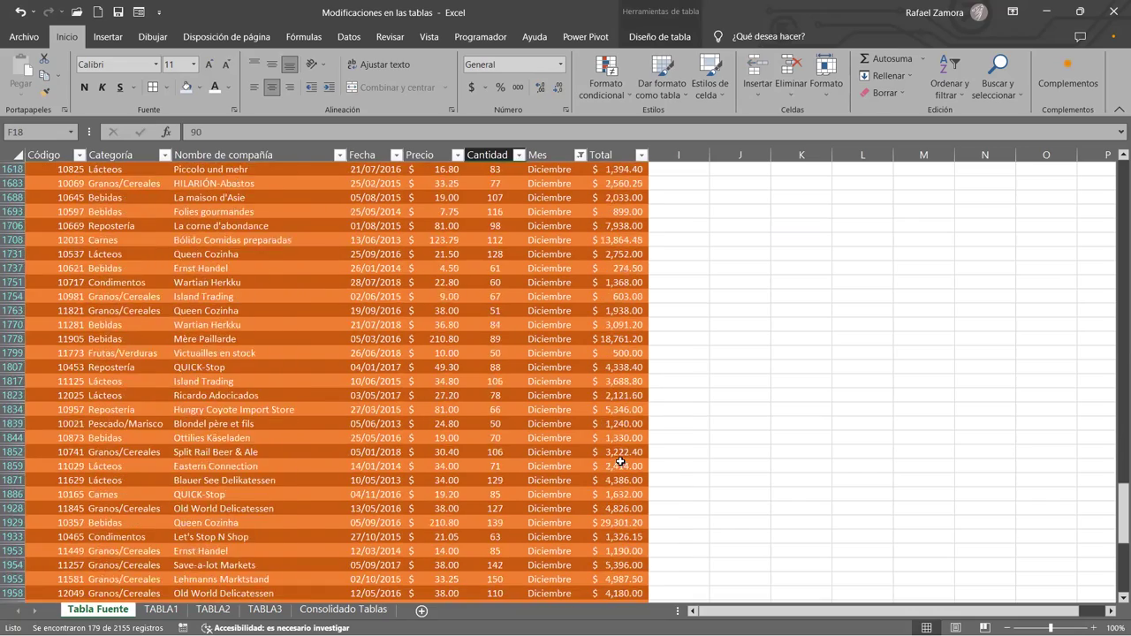
scroll(619, 465, down, 3)
scroll(620, 463, down, 4)
scroll(620, 462, down, 3)
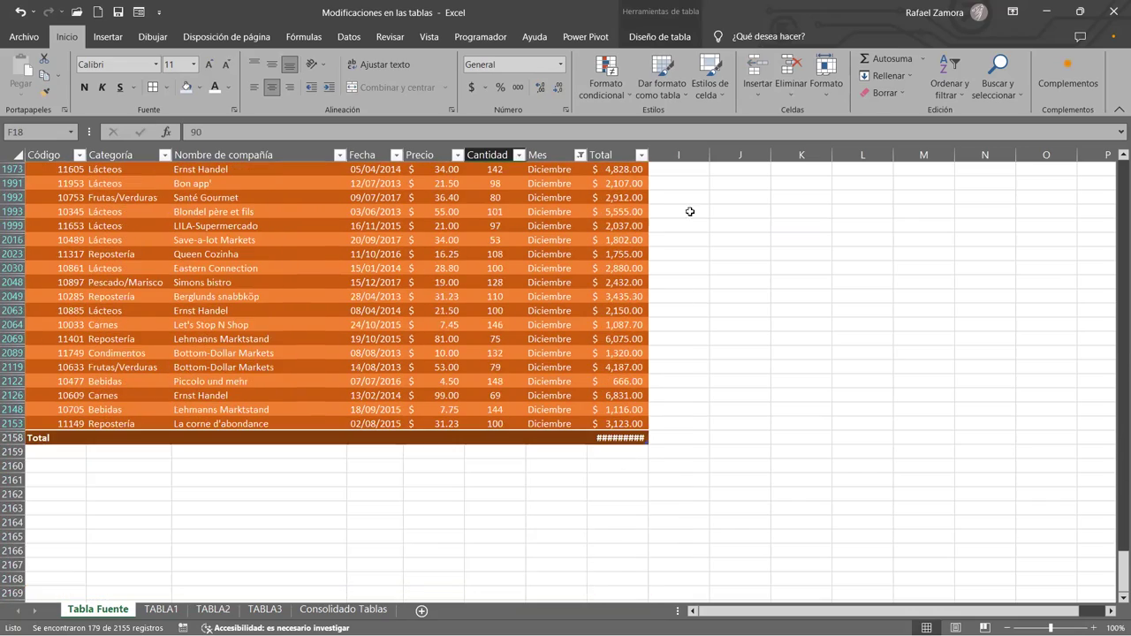
click(643, 155)
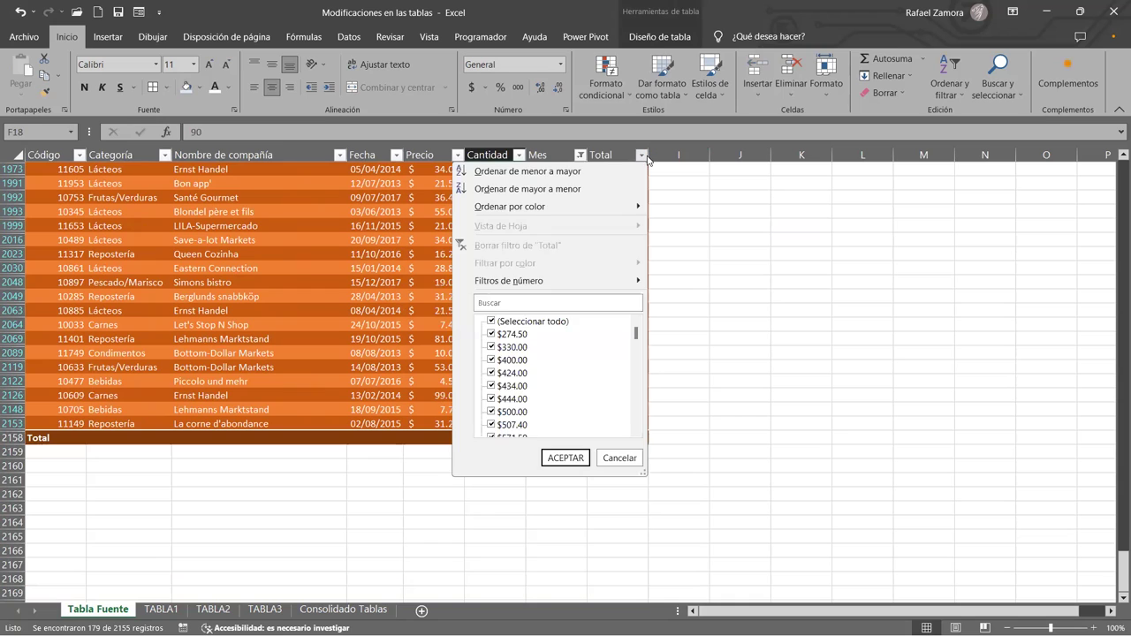
click(645, 156)
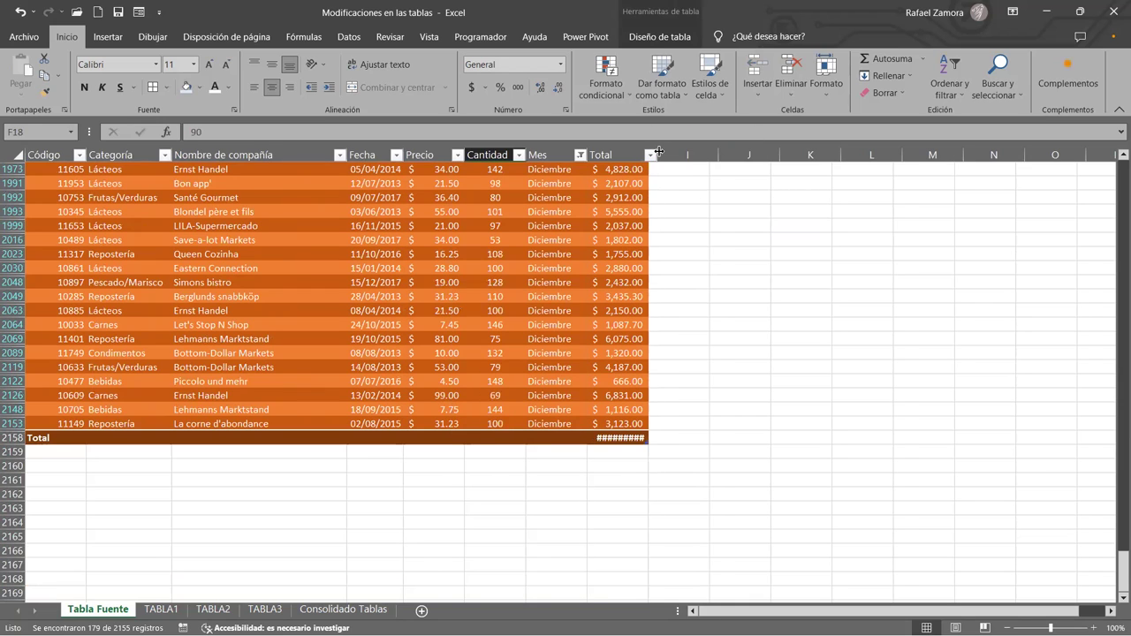
drag(648, 155, 659, 155)
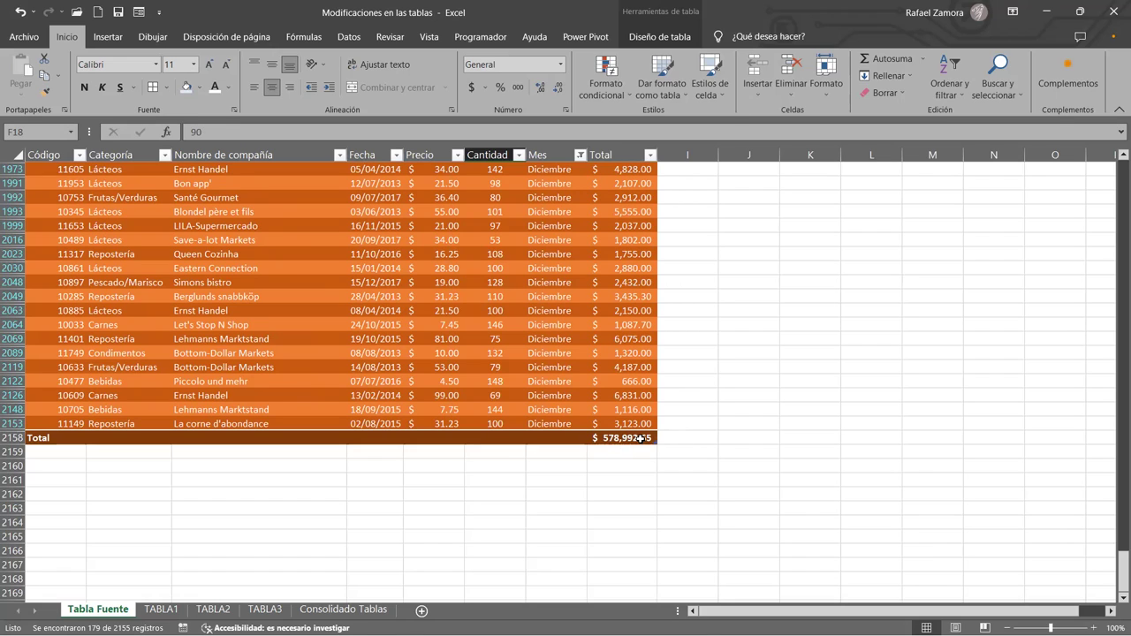
Check the total row's average calculation in the Total column without changing it.
click(639, 439)
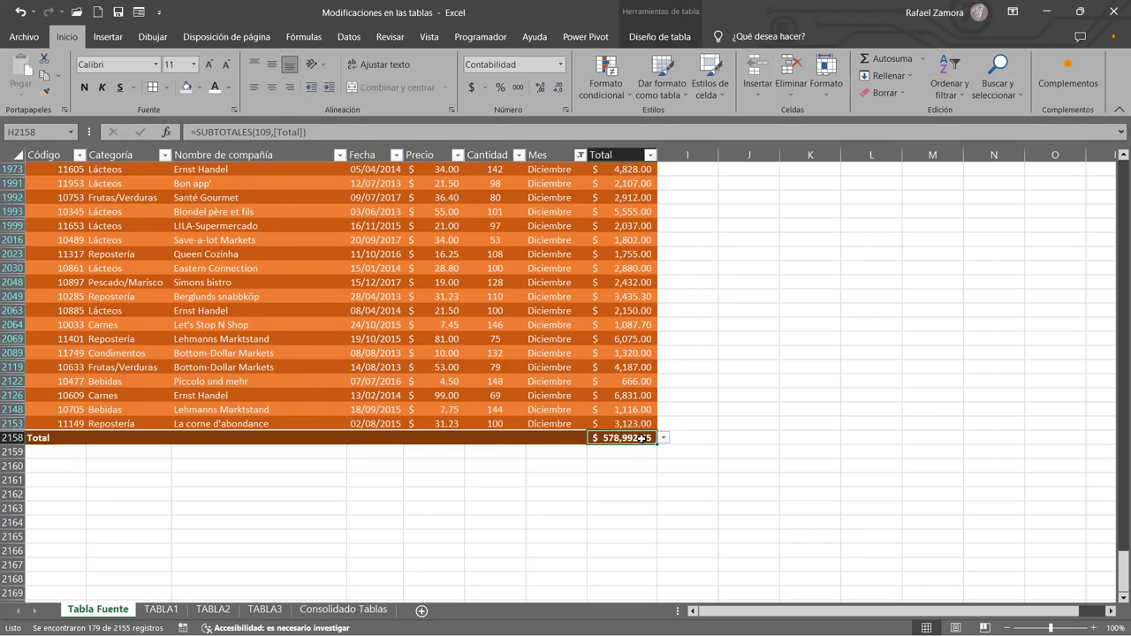
click(664, 438)
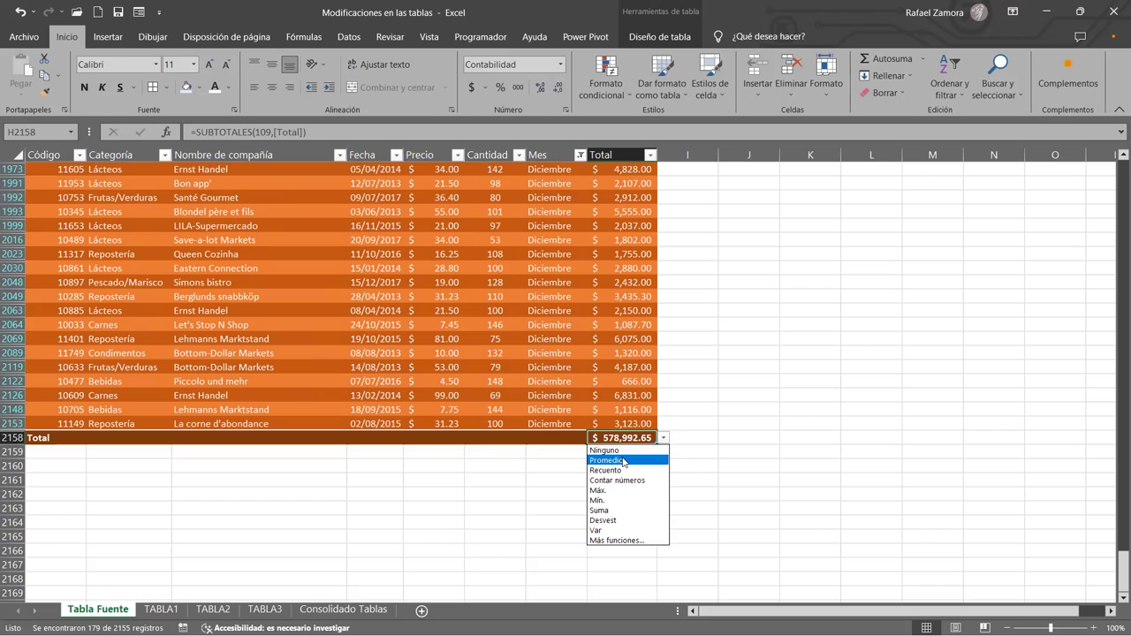
key(Escape)
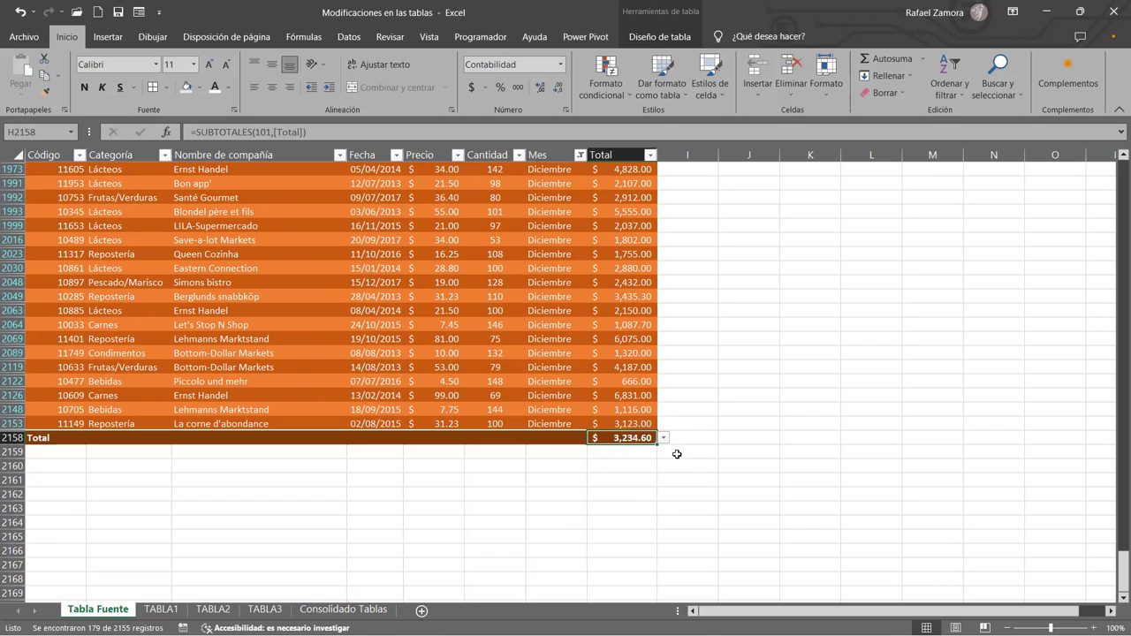
click(706, 456)
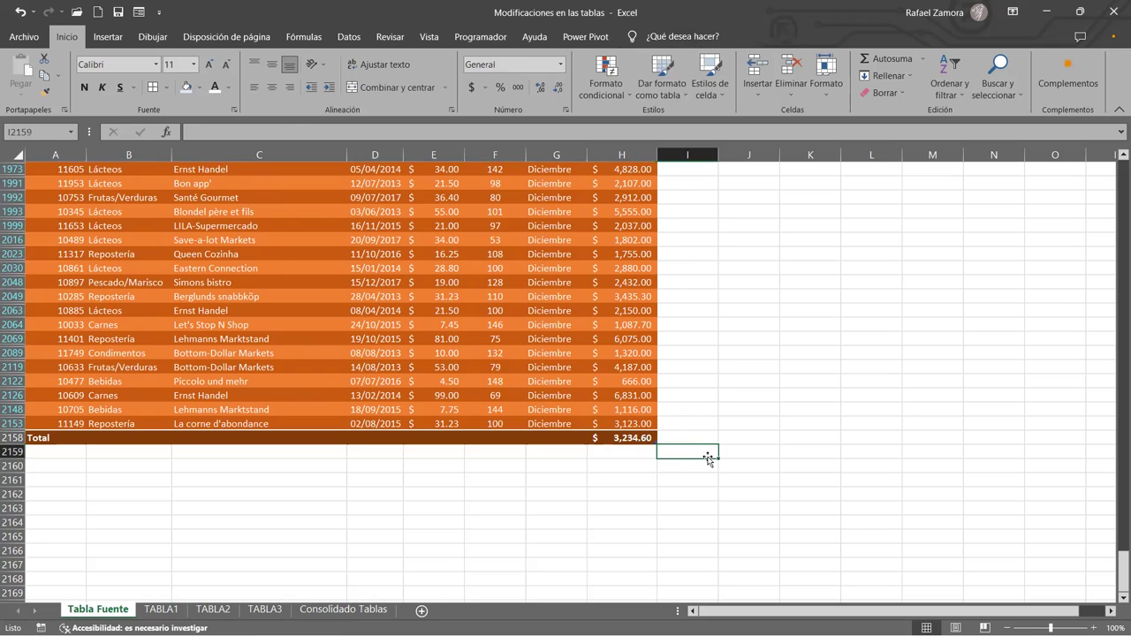
Compare the H6 Total formula with the total row, jumping between top and bottom.
key(ctrl+Up)
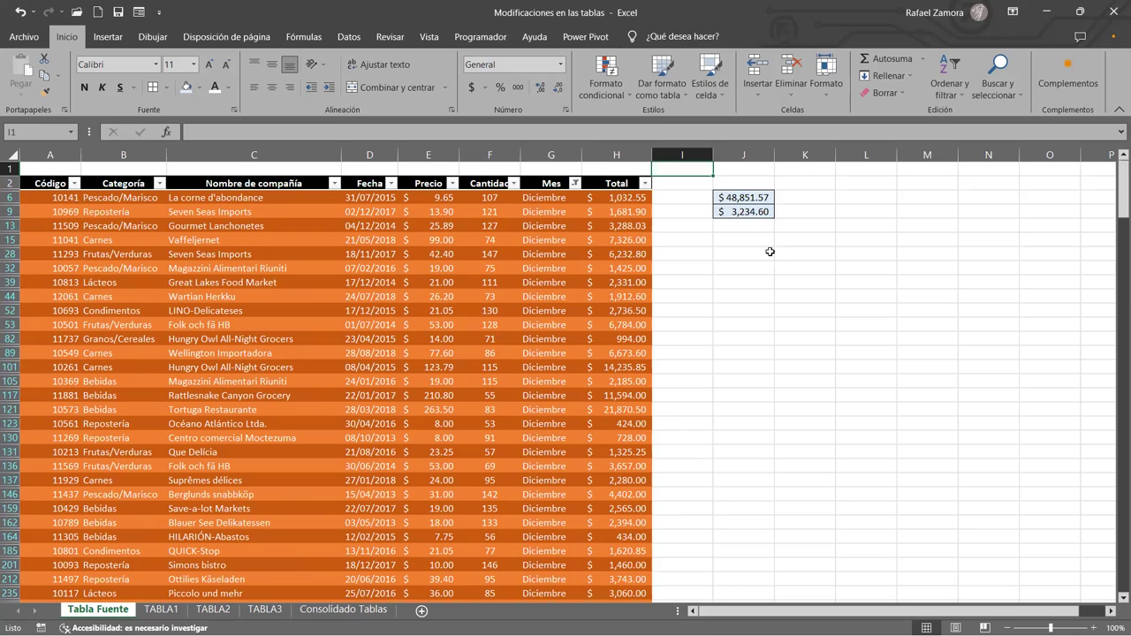
click(626, 203)
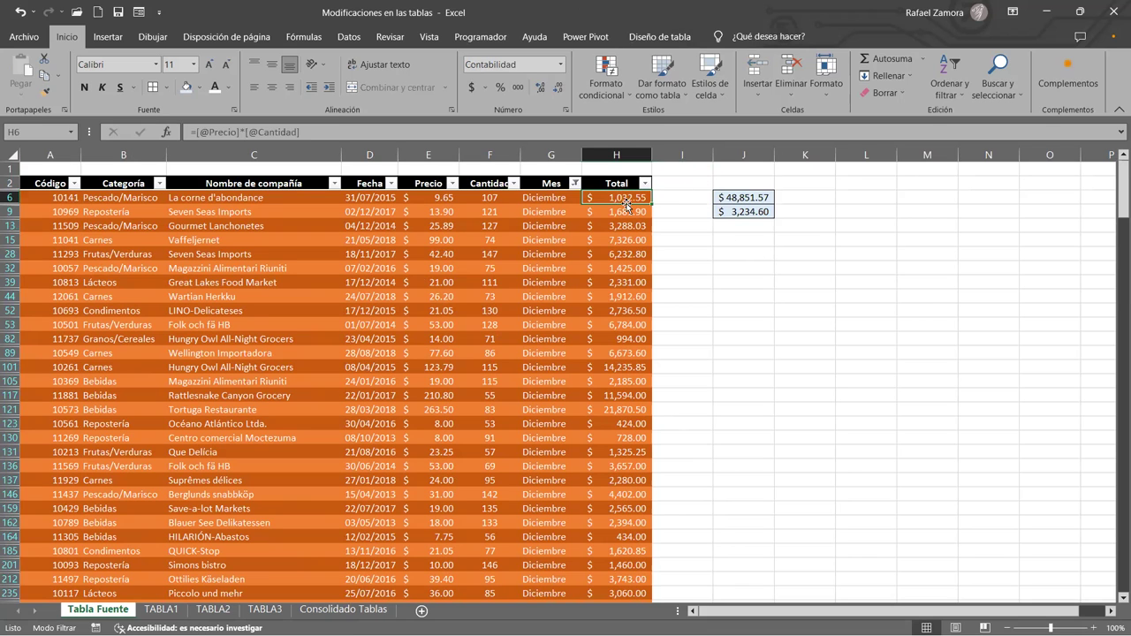
key(ctrl+Down)
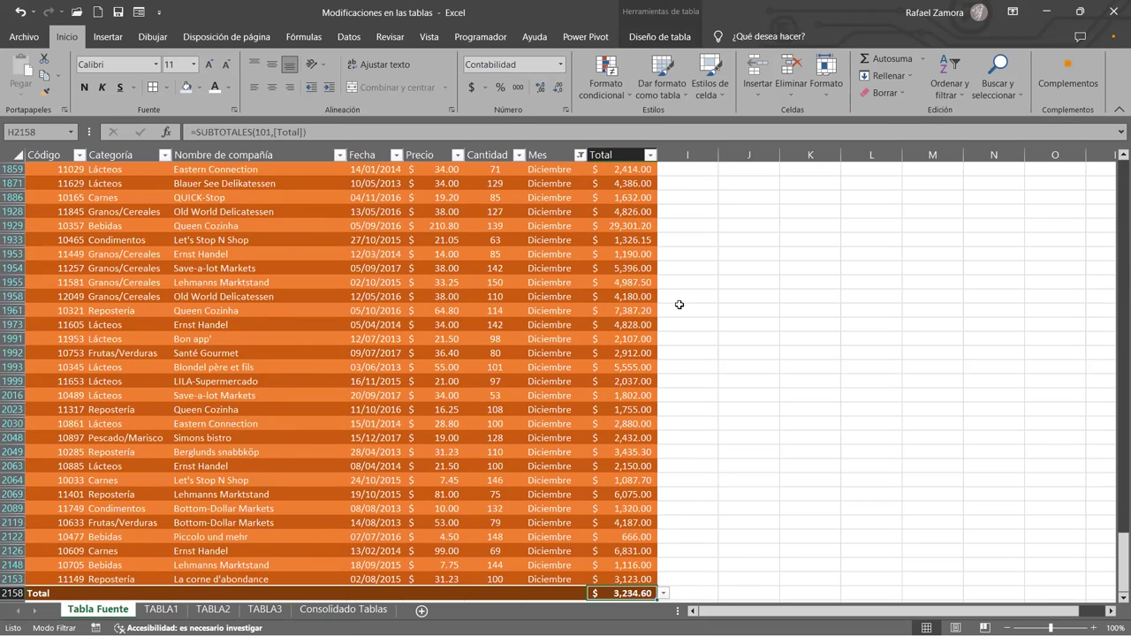
scroll(659, 376, down, 1)
scroll(659, 376, down, 1)
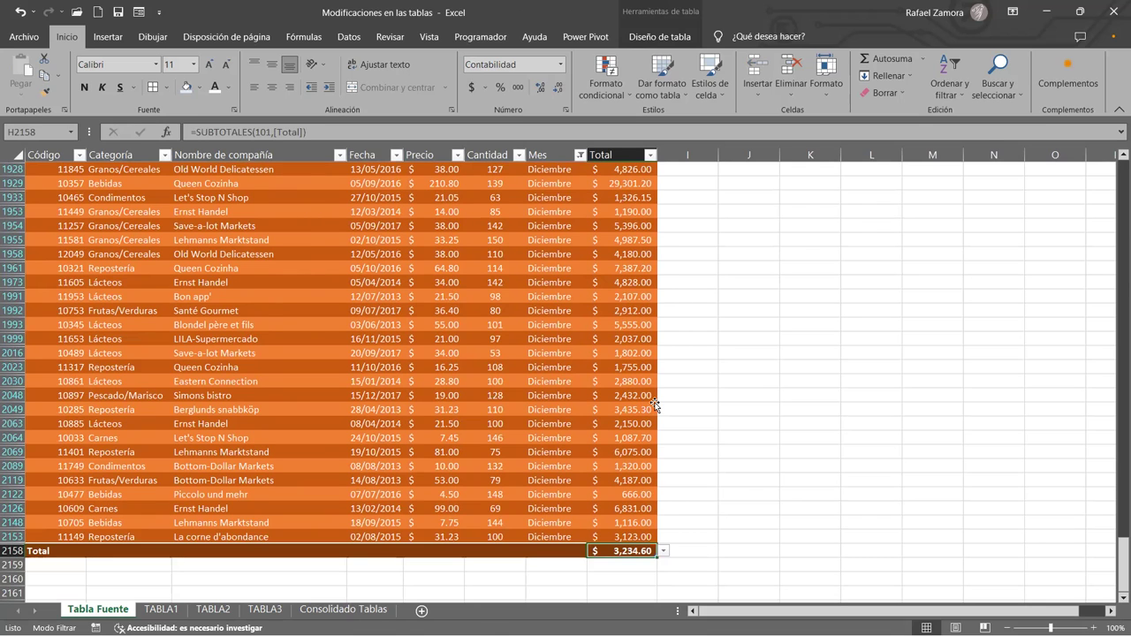
key(ctrl+Up)
scroll(800, 310, up, 1)
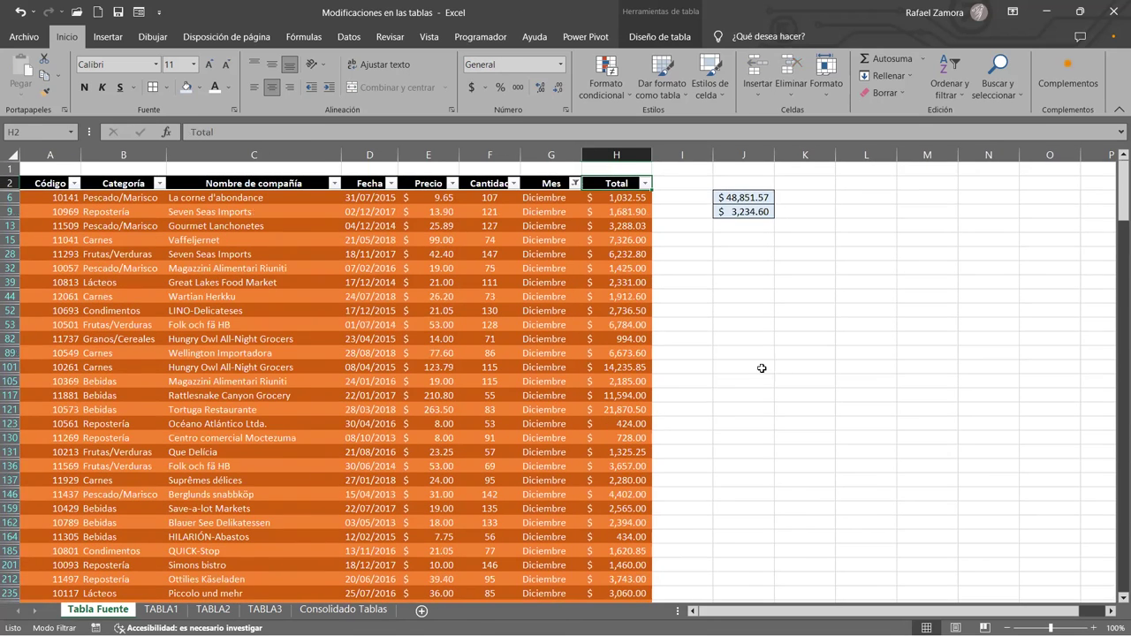
click(575, 310)
Remove the table filter and copy the December average block to J11, clearing J12.
key(ctrl+shift+l)
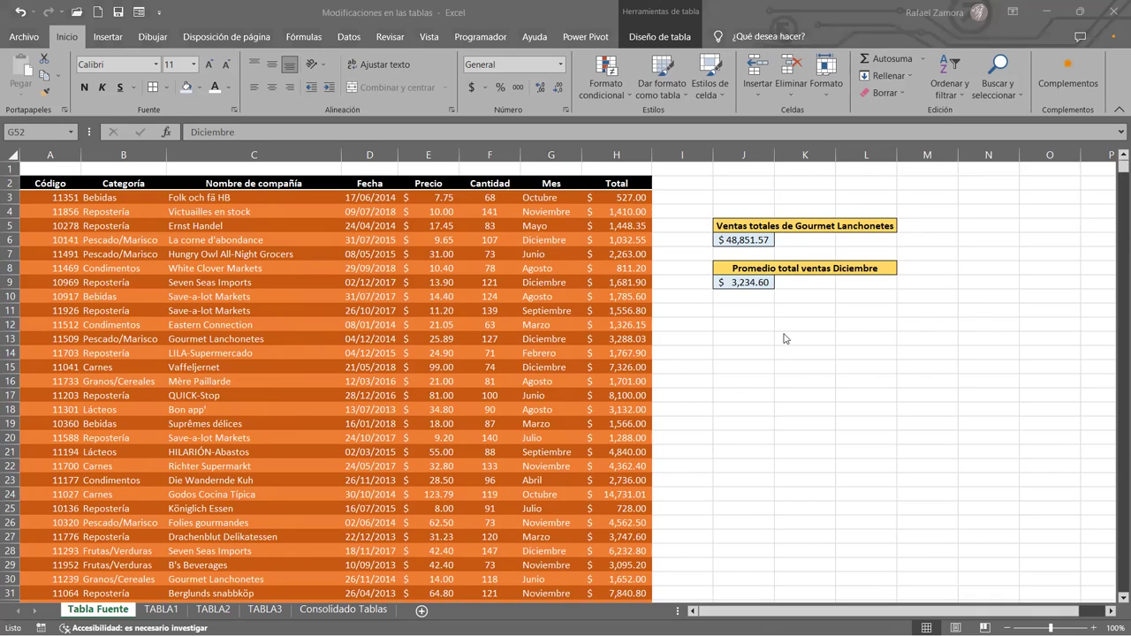
click(742, 280)
drag(742, 268, 742, 281)
key(ctrl+c)
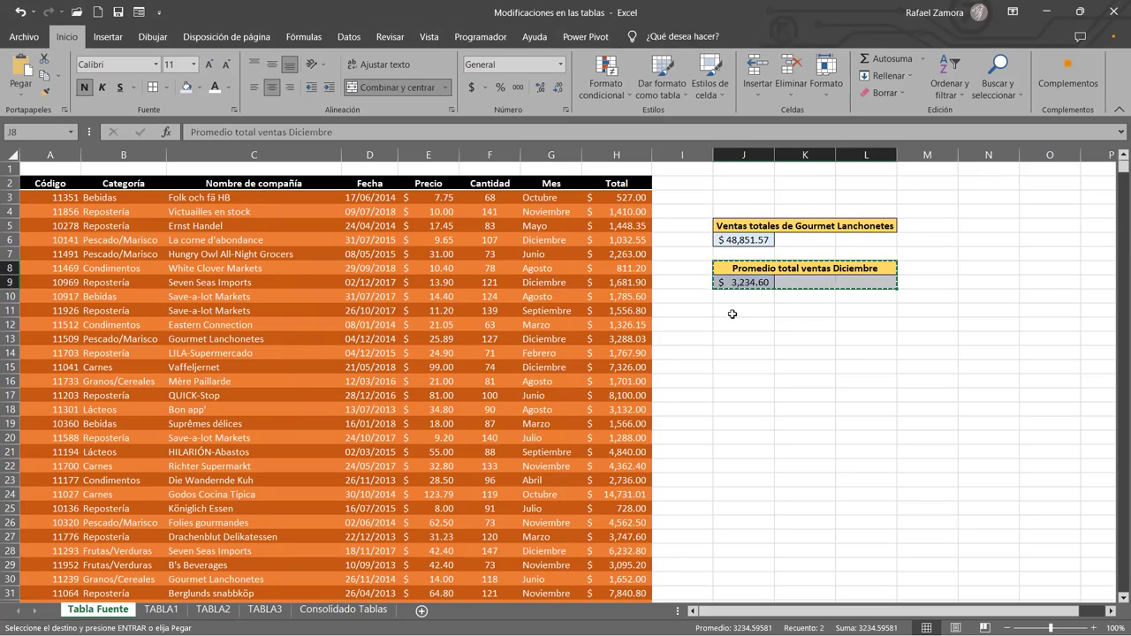
click(733, 311)
key(ctrl+v)
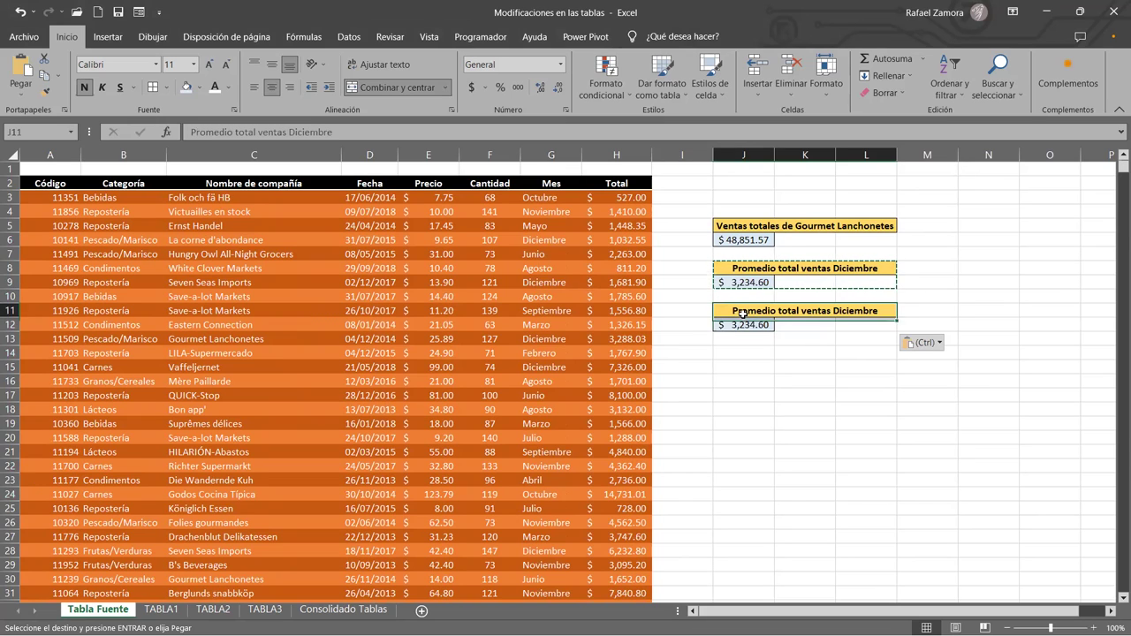
click(738, 323)
key(BackSpace)
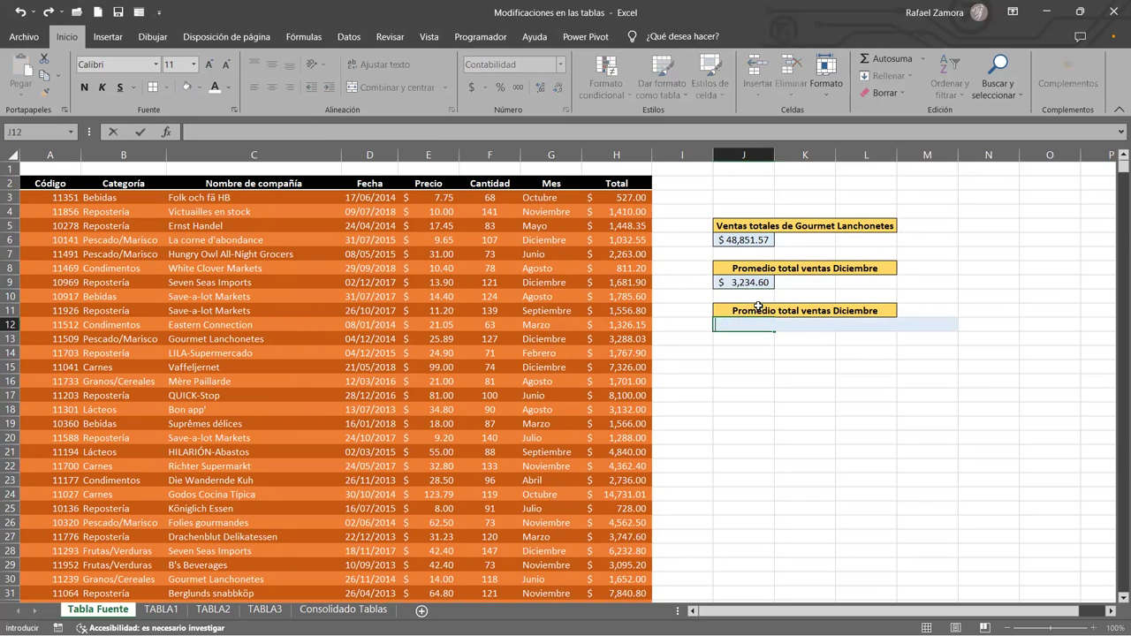
Retype the J11 label as Cantidad Categoria "Reposteria".
click(758, 308)
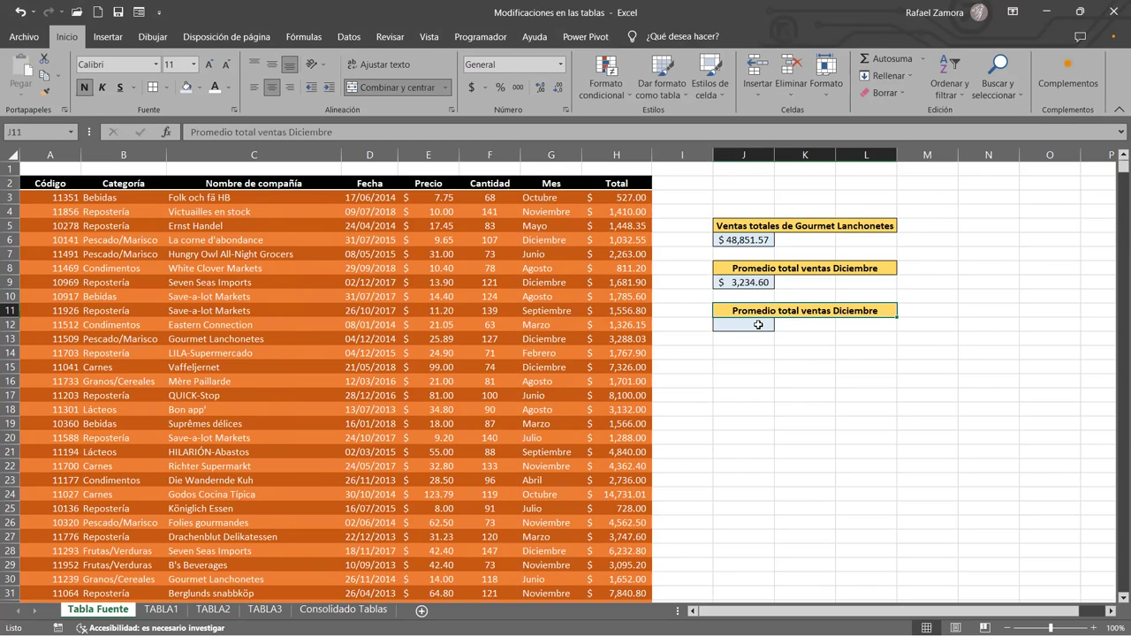
text(Cantidad)
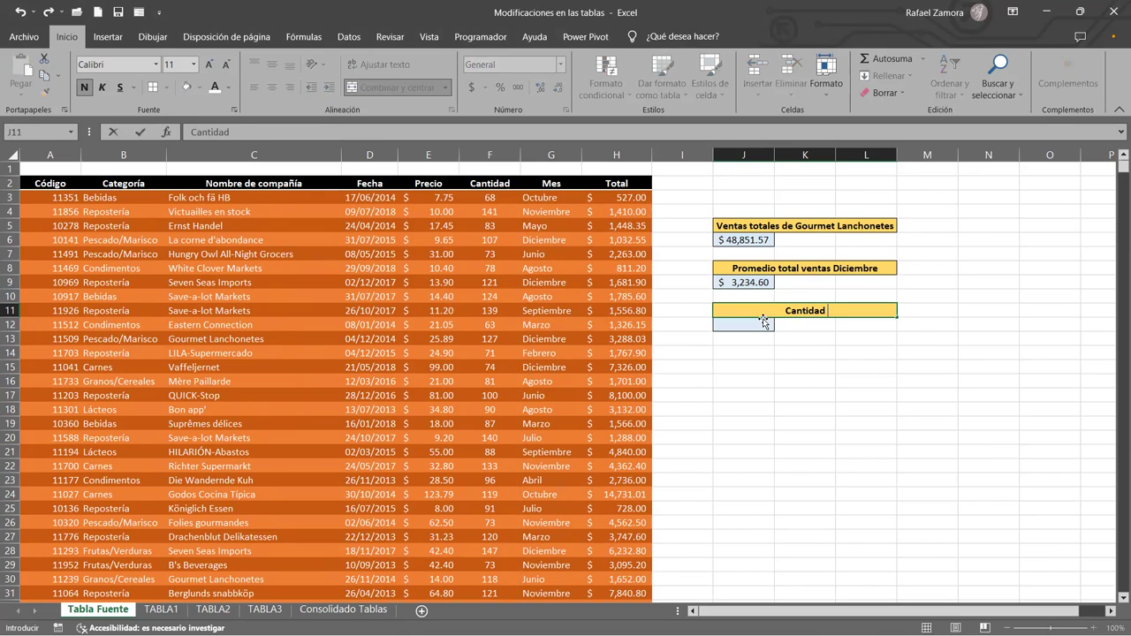
text( Catergor)
text(ia)
key(BackSpace)
key(BackSpace)
key(BackSpace)
key(BackSpace)
key(BackSpace)
text(goria )
text("Reposteria")
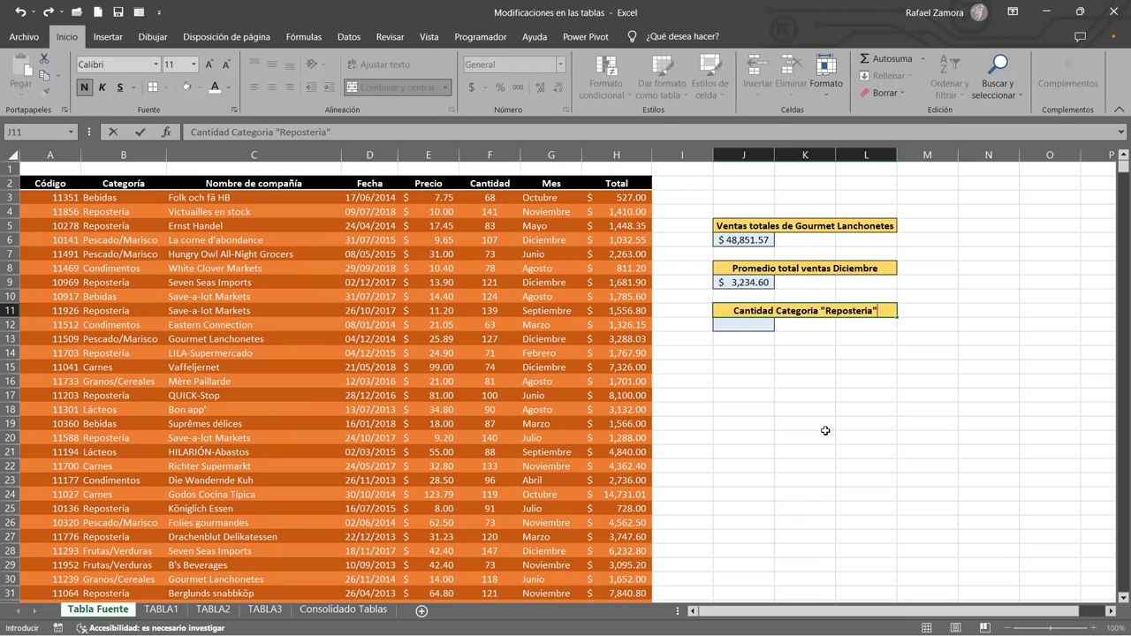
click(762, 323)
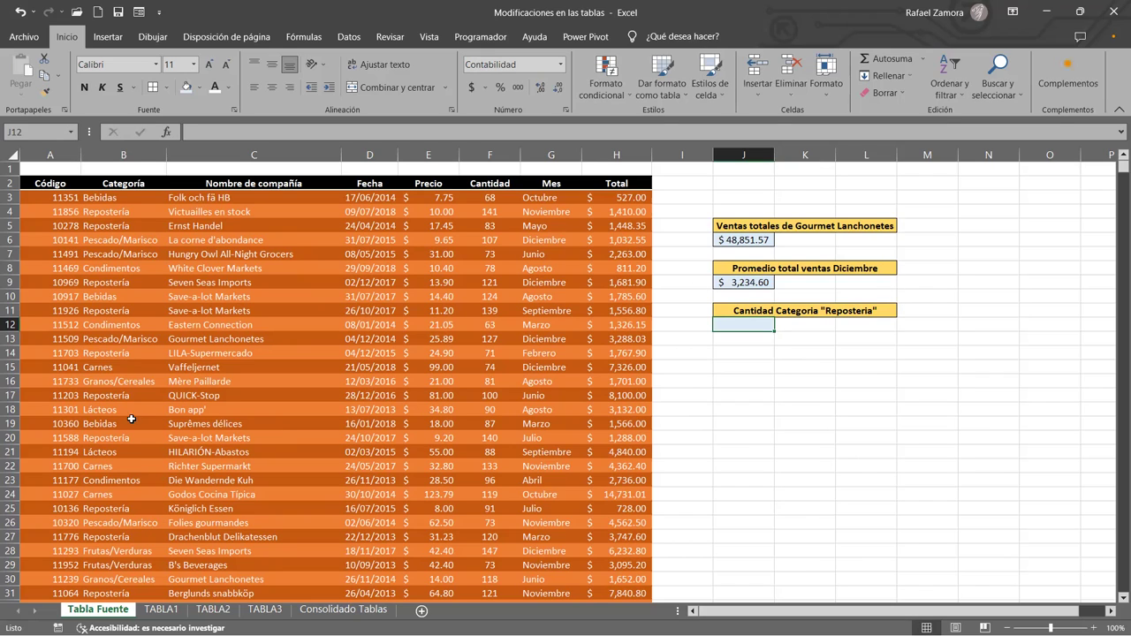
Turn on filters and keep only Repostería in the Categoría filter.
click(390, 323)
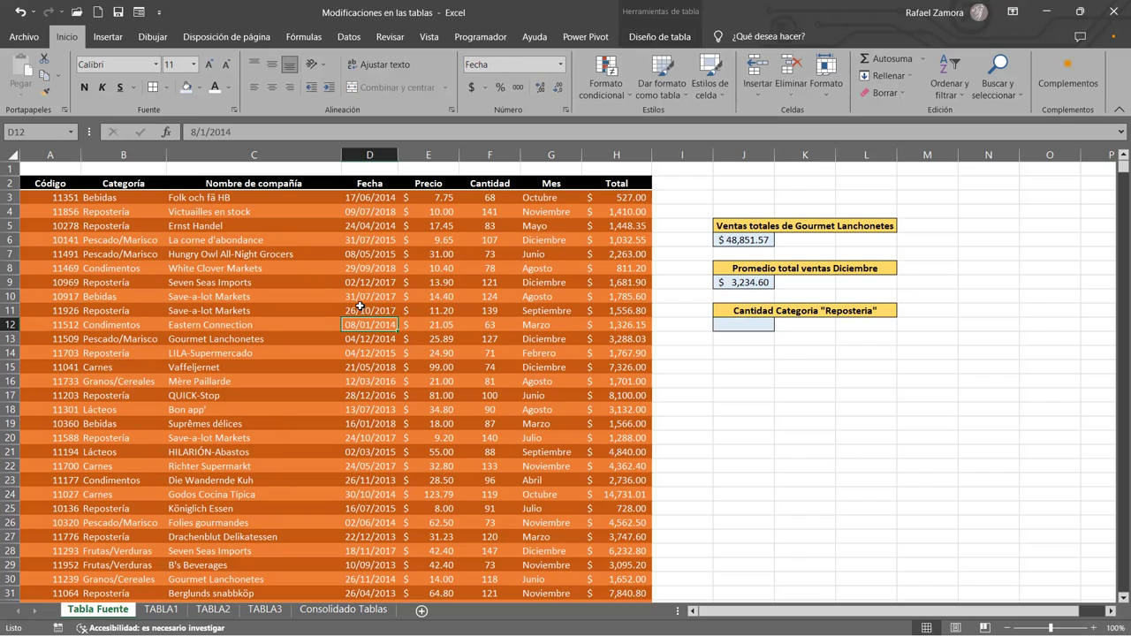
click(225, 312)
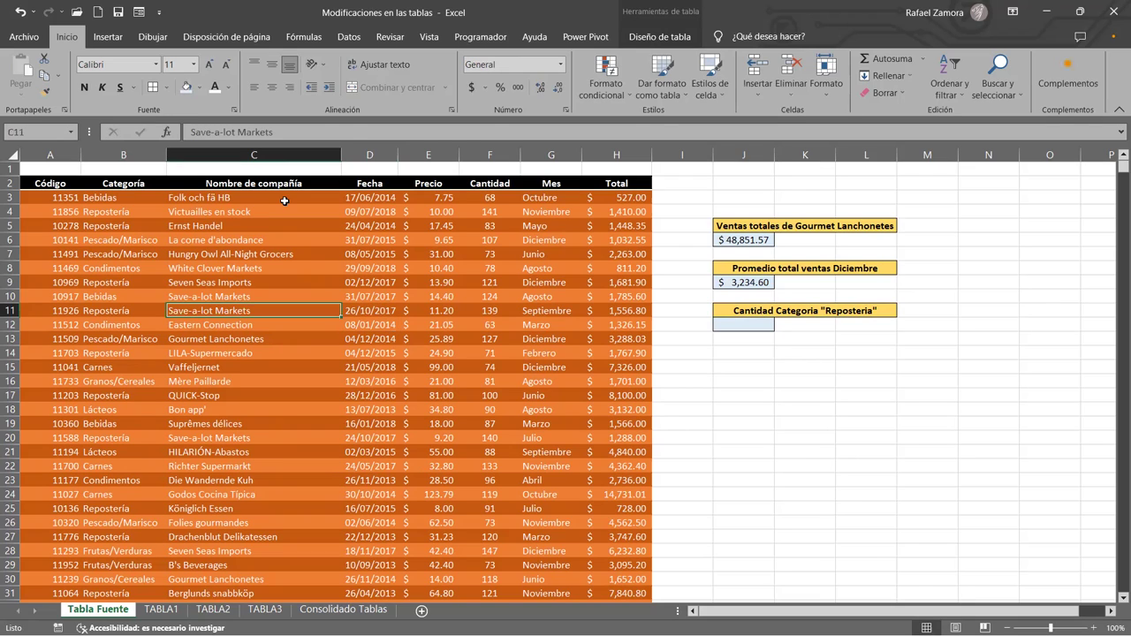
key(ctrl+shift+l)
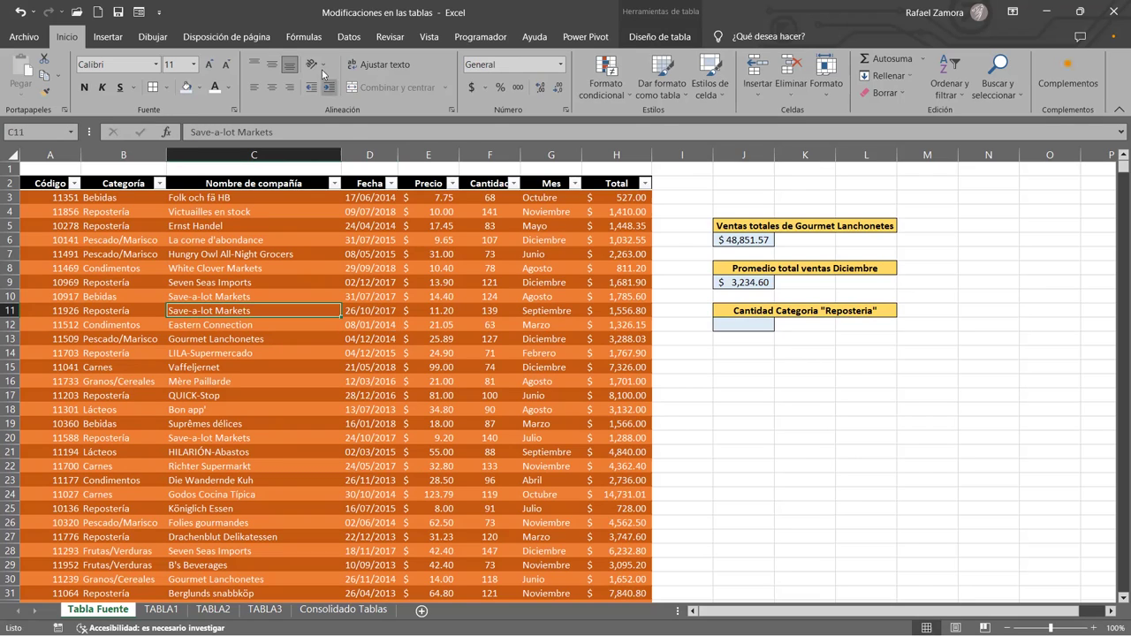
click(159, 183)
click(40, 349)
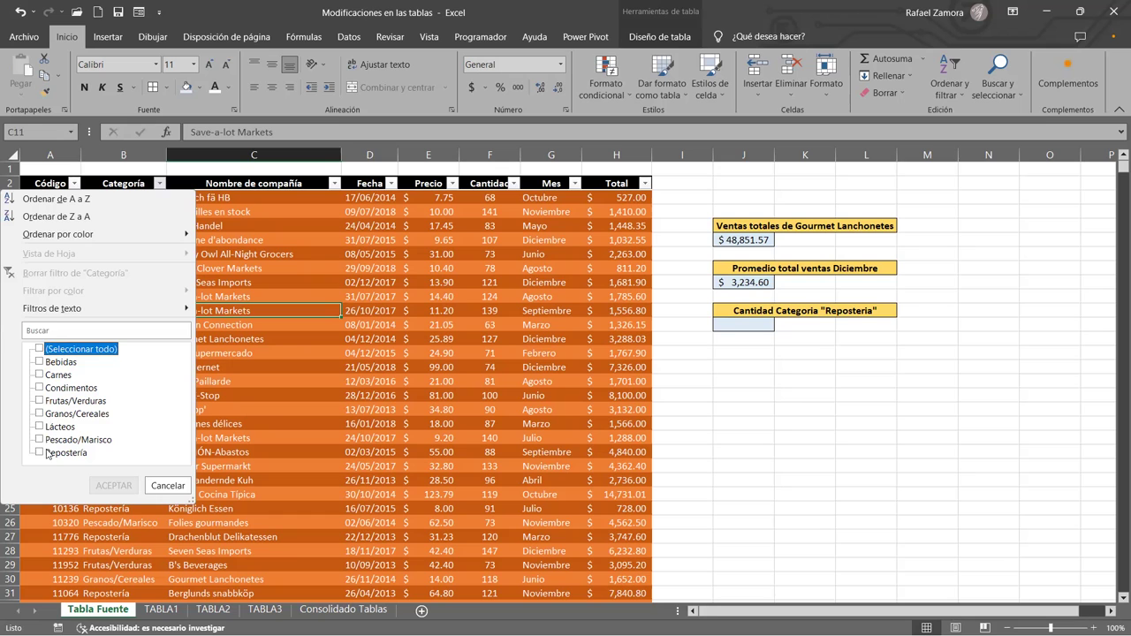
click(46, 452)
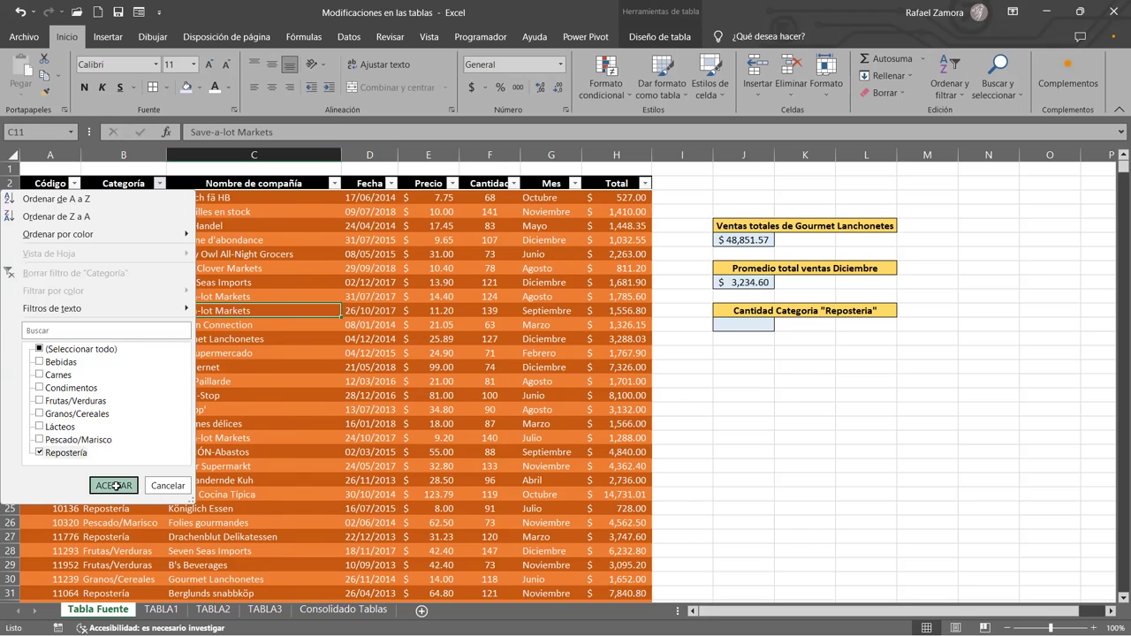
click(115, 486)
Select the Repostería category cells to read a count of 334, then return to J12.
click(136, 198)
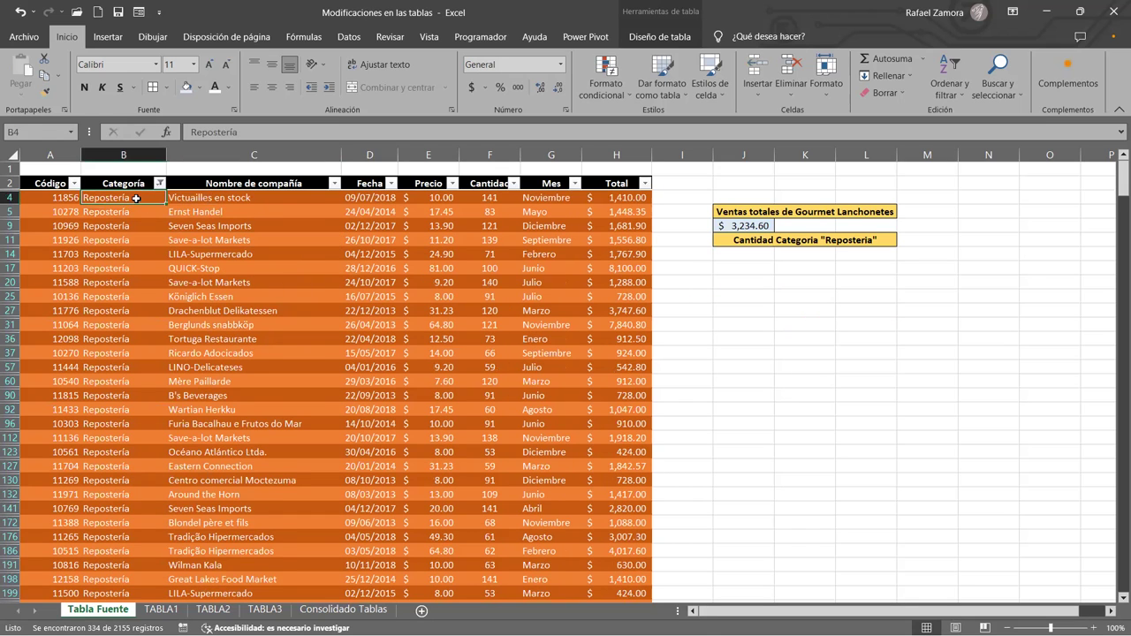
key(ctrl+shift+Down)
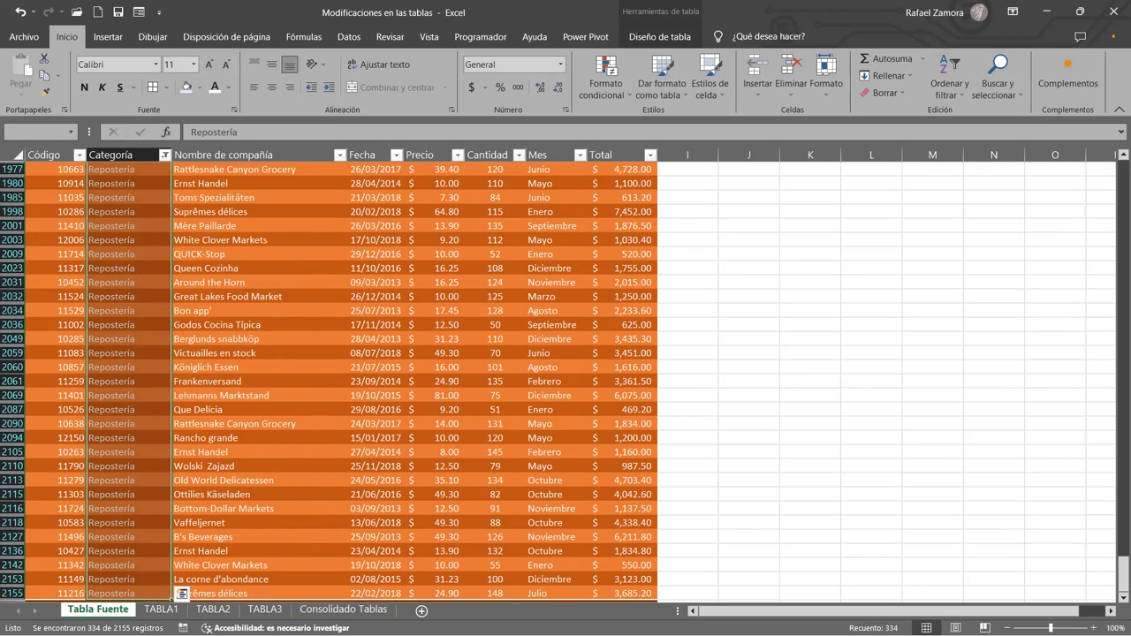
click(798, 397)
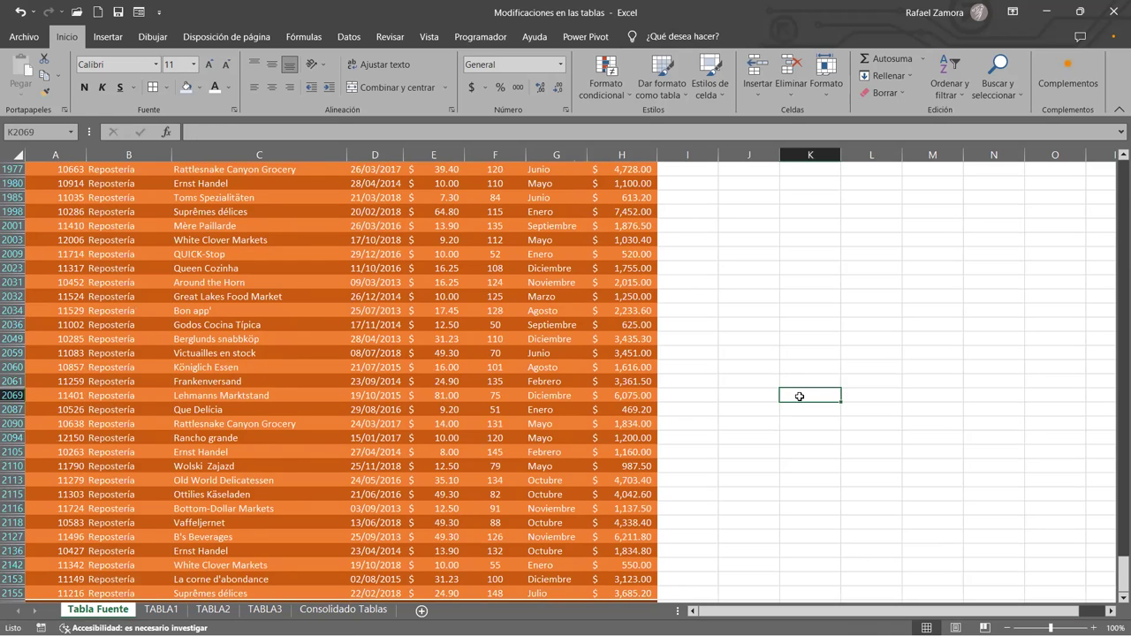
key(ctrl+Up)
click(245, 239)
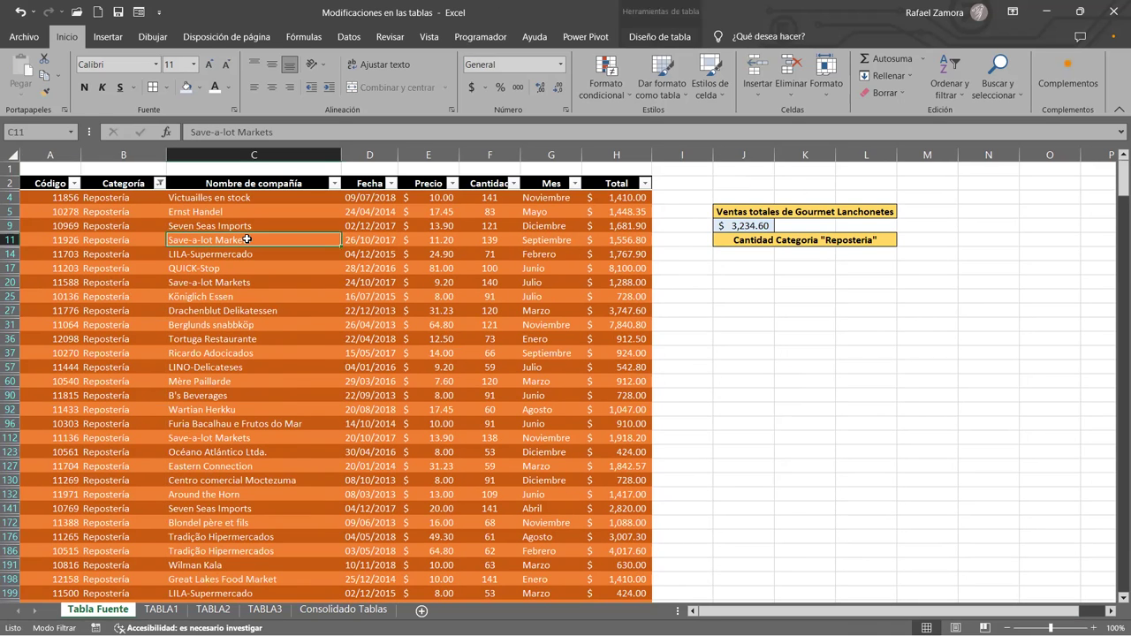
click(758, 326)
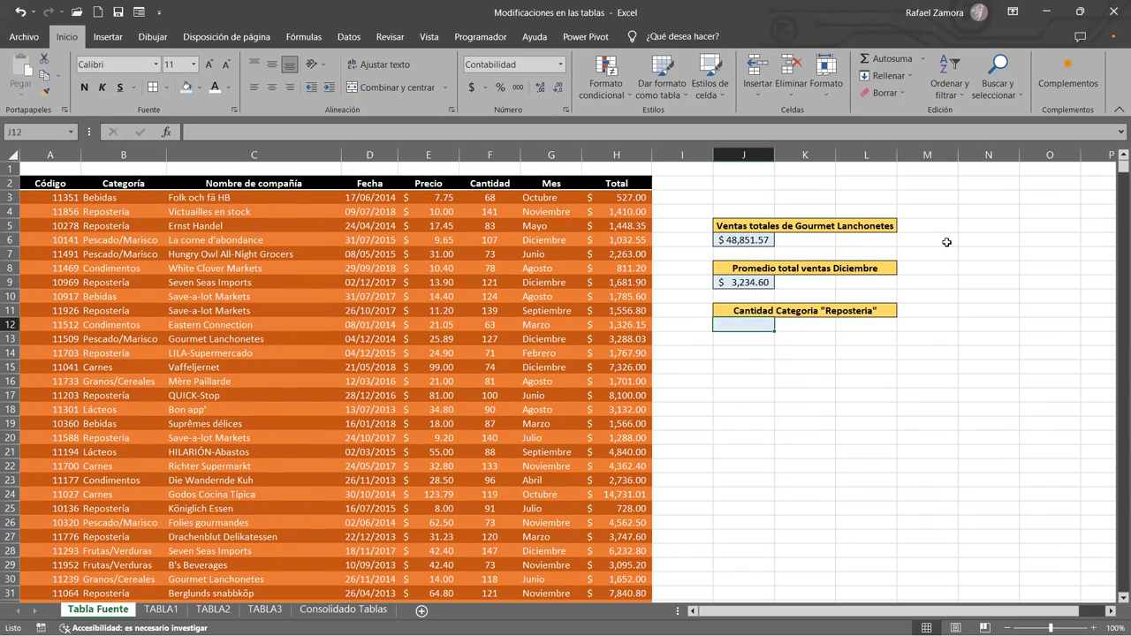
Move the December and Repostería question blocks down one row, accepting the split of merged cells.
click(946, 241)
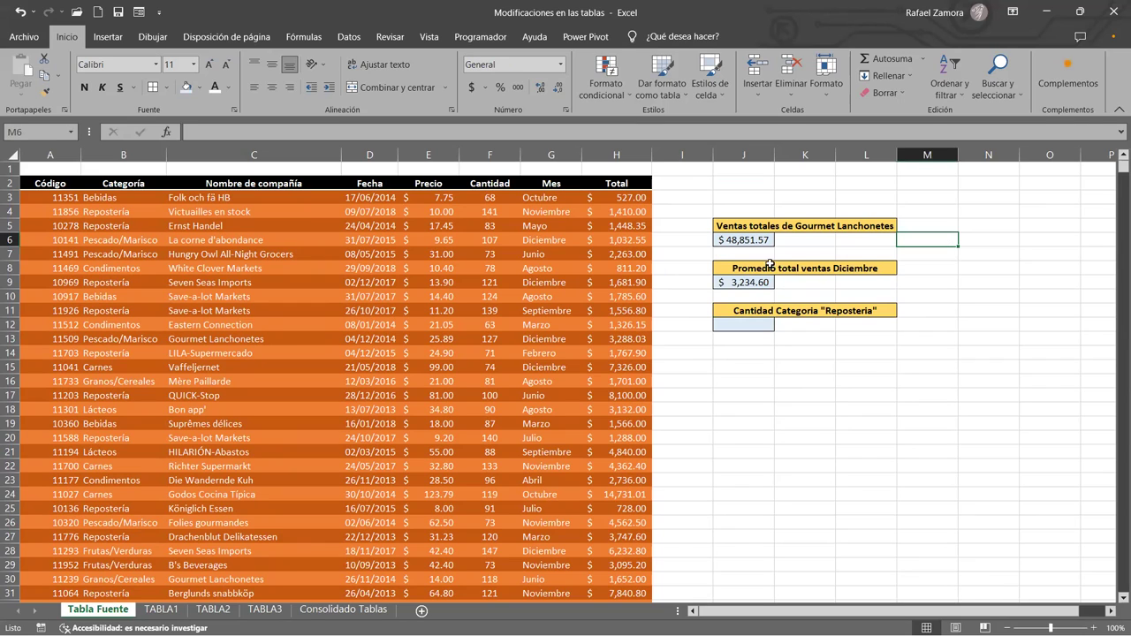
drag(753, 268, 746, 324)
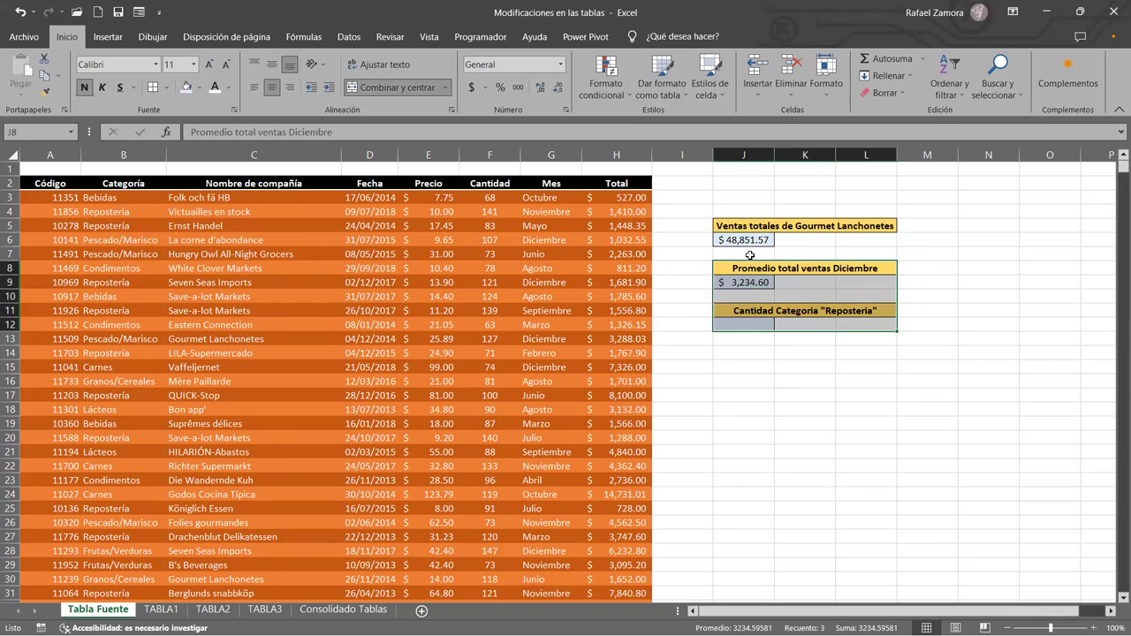
drag(749, 265, 747, 281)
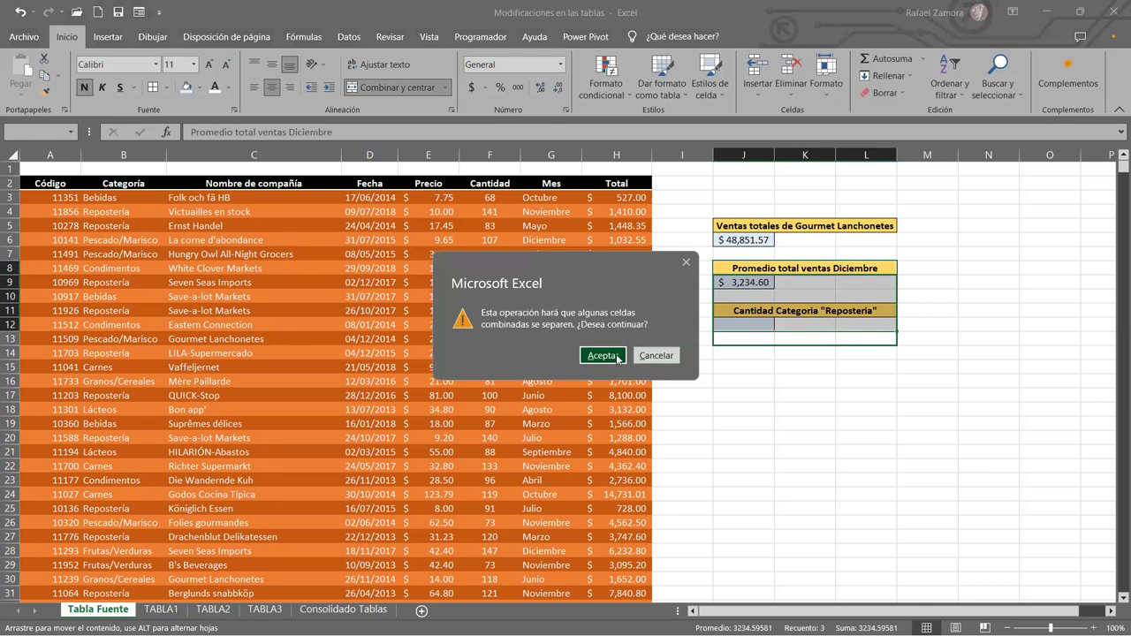
click(618, 356)
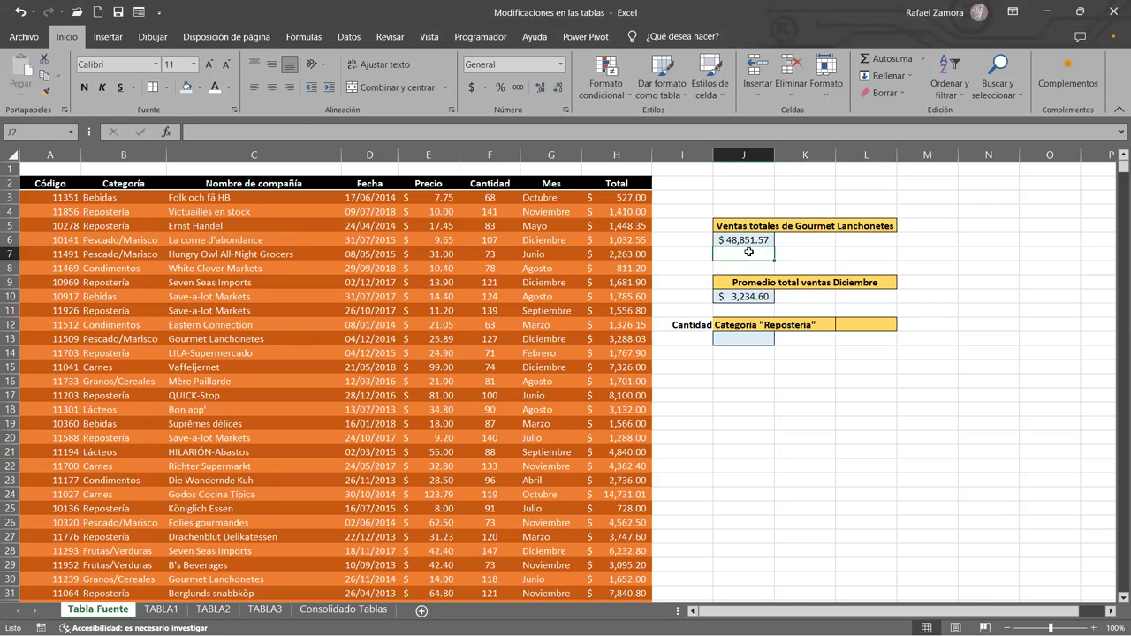
Show J6's SUMAR.SI formula as text in J7 with =FORMULATEXTO(J6).
text(=FORMULATEXTO(J6))
key(Return)
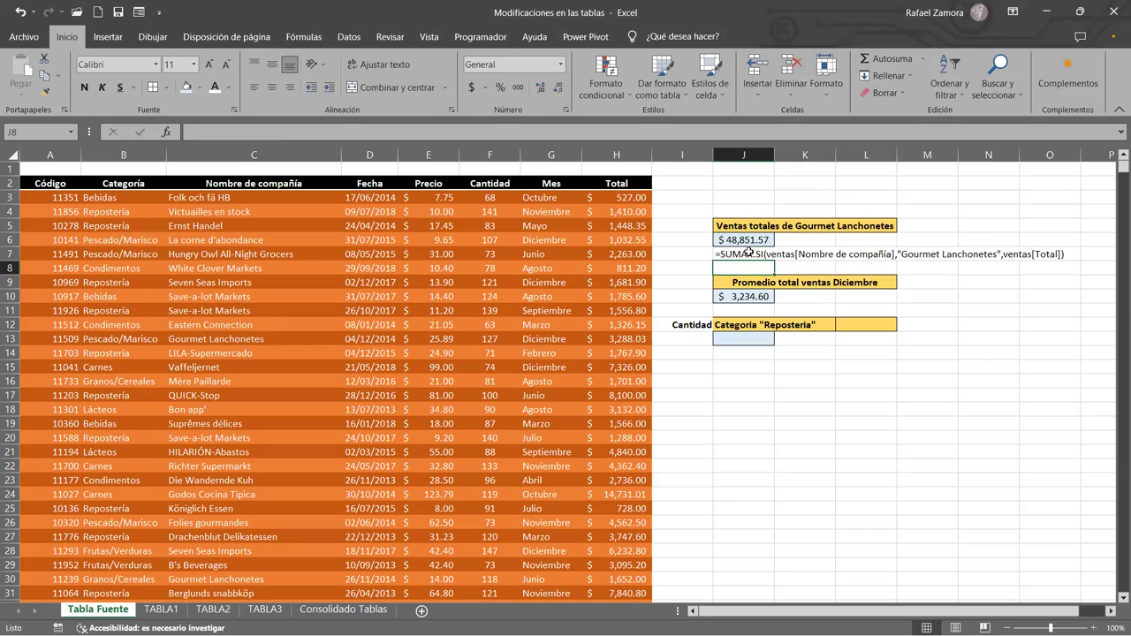
Clear the leftover yellow fill from K12:L12 and merge-center the Repostería label across J13:L13.
mouse_move(758, 324)
mouse_down()
mouse_move(749, 336)
mouse_move(870, 311)
mouse_move(896, 330)
mouse_up()
click(926, 408)
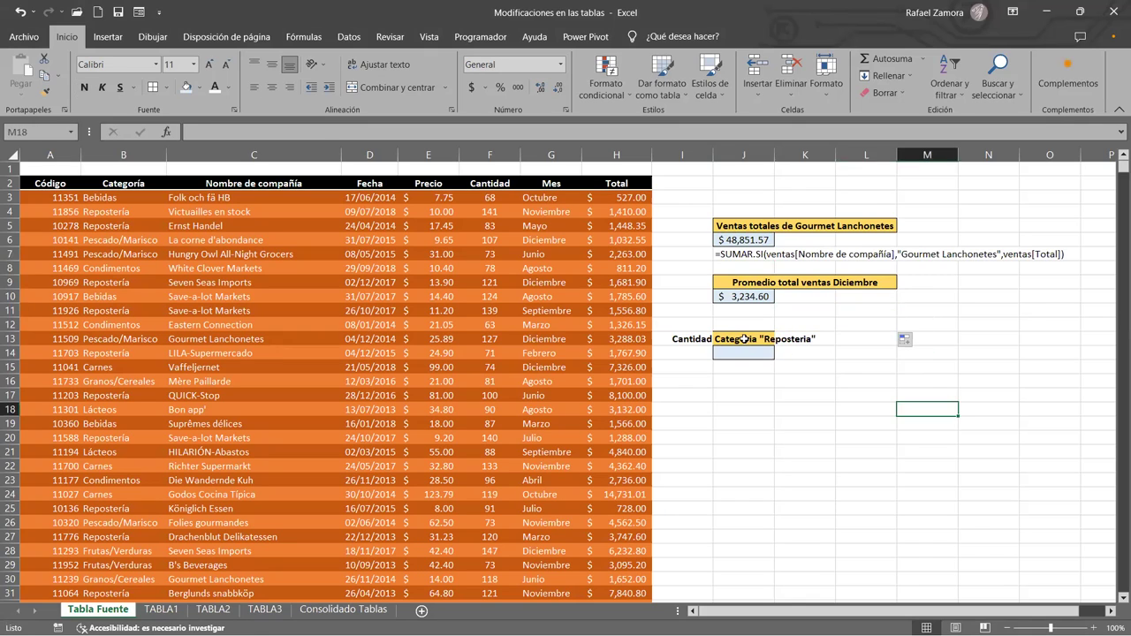
drag(744, 339, 855, 339)
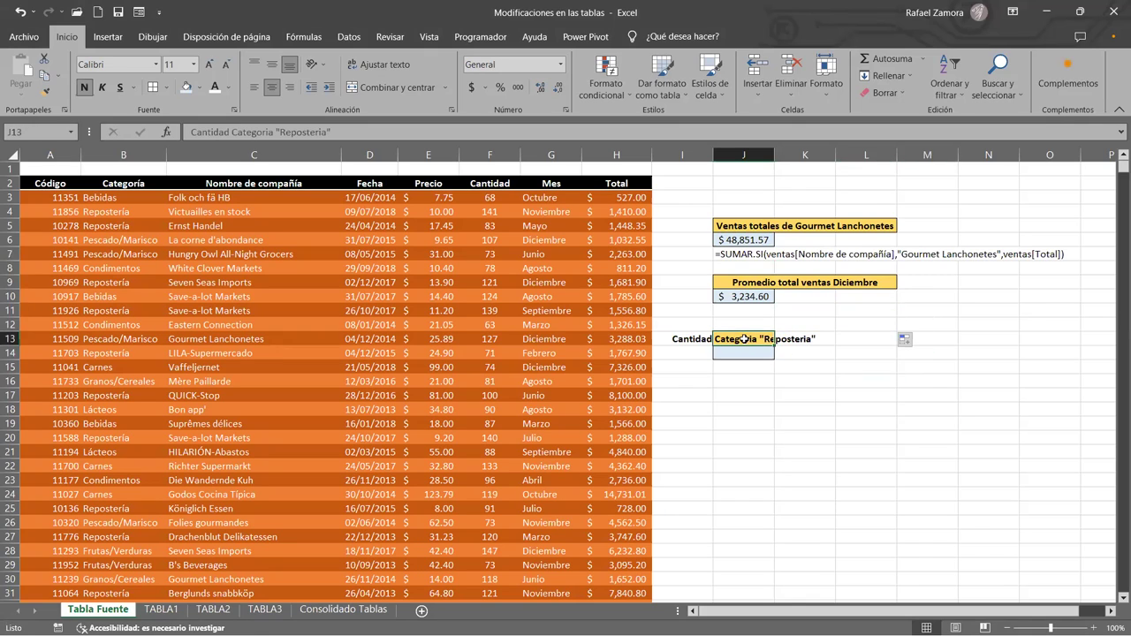
click(379, 88)
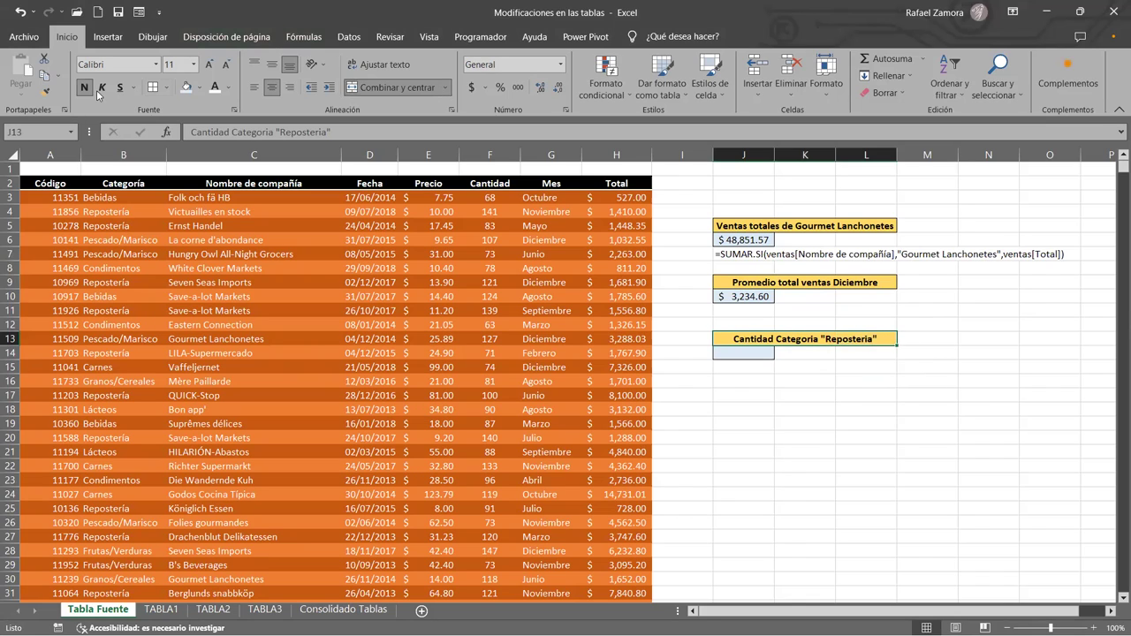
Copy the formula-text cell J7 into J11 to display the December PROMEDIO.SI formula.
click(865, 366)
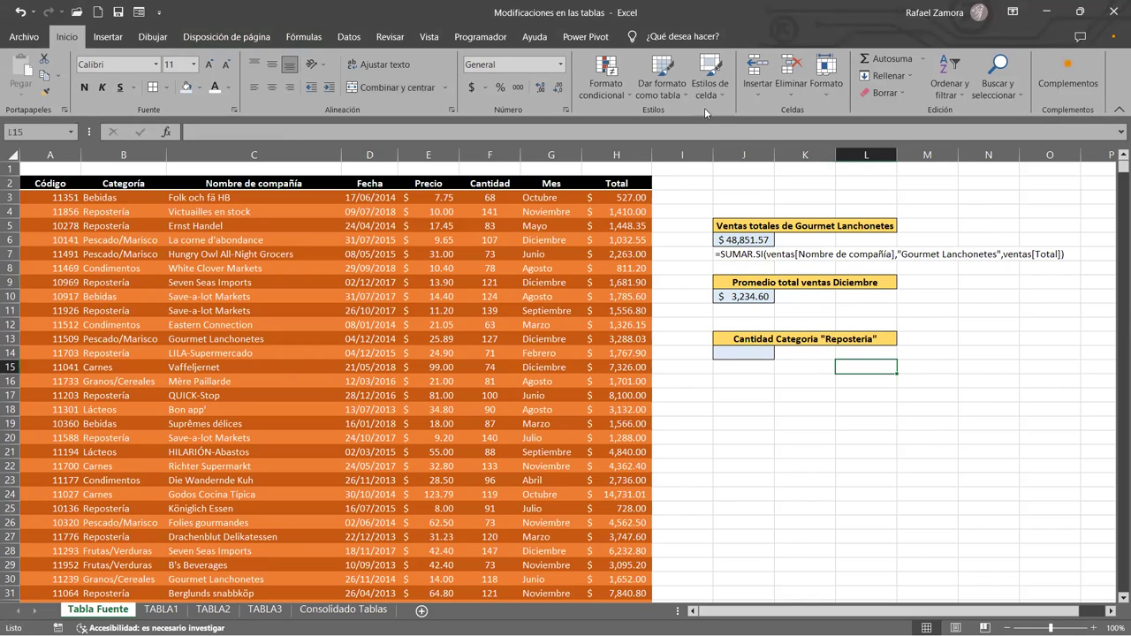
click(771, 251)
key(ctrl+c)
click(742, 313)
key(ctrl+v)
click(871, 466)
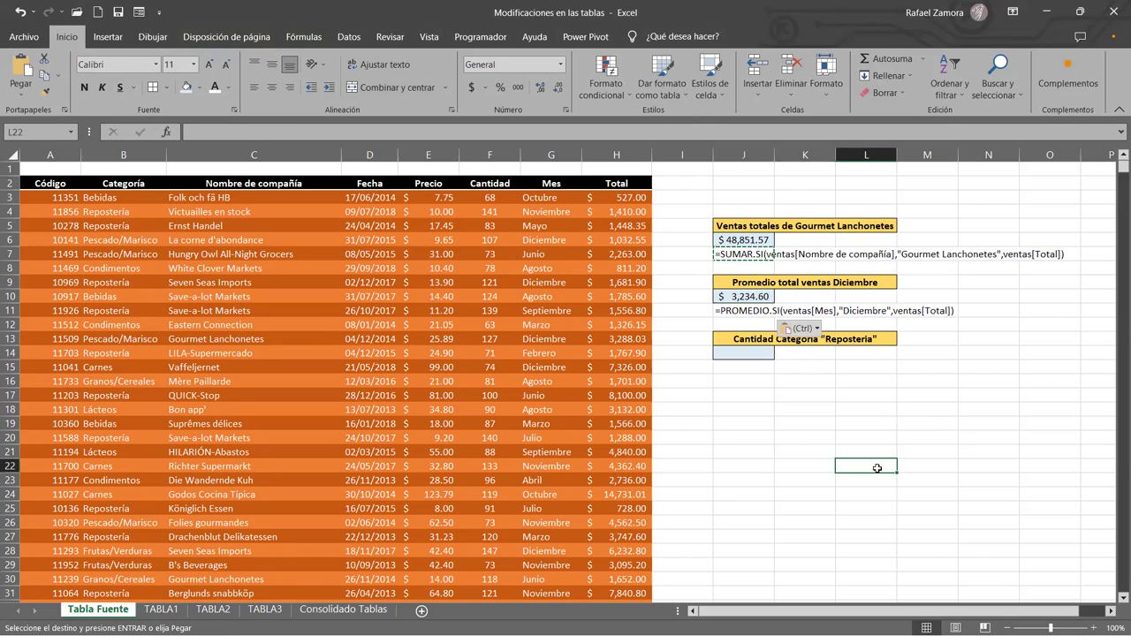
click(809, 467)
key(Escape)
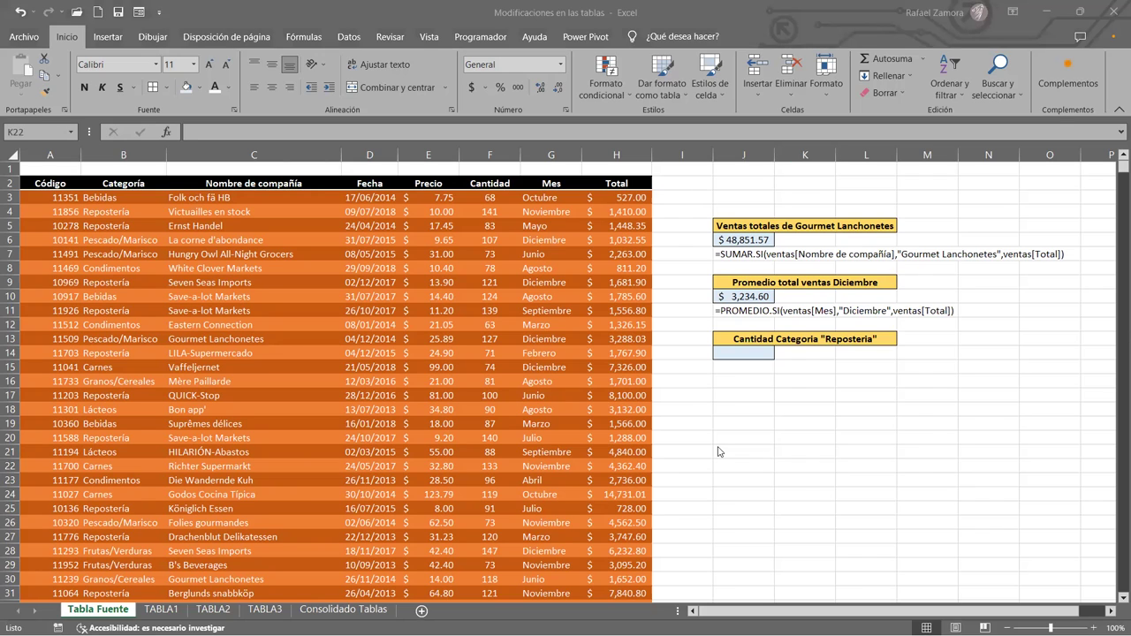
Copy the Repostería question block J13:L14 to J16.
drag(743, 339, 744, 353)
key(ctrl+c)
click(750, 387)
key(ctrl+v)
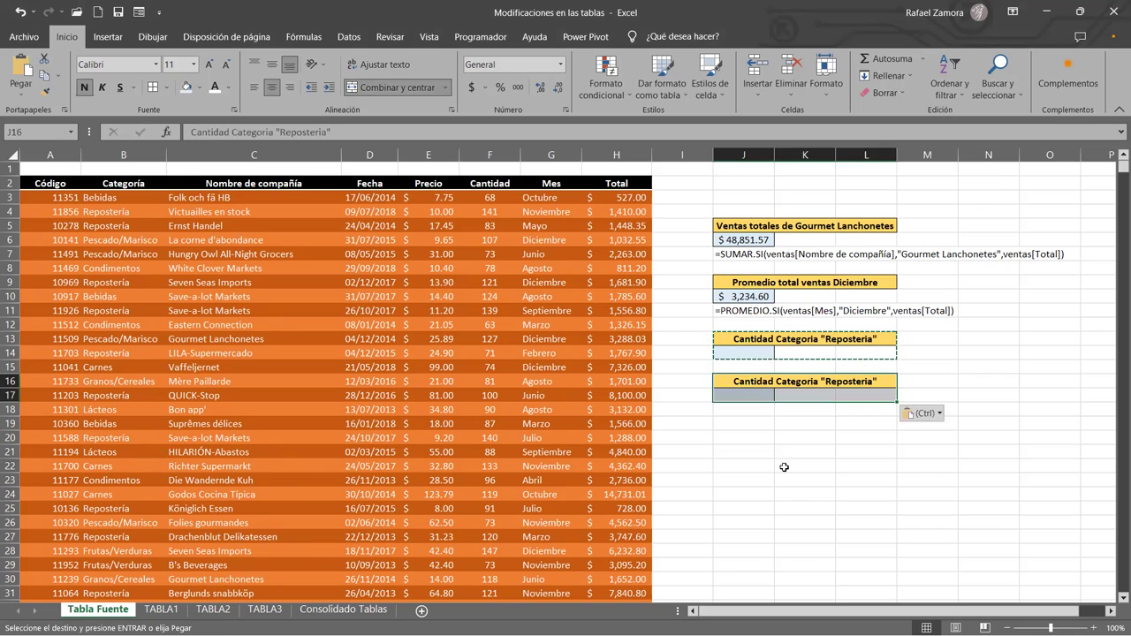
Rename the J16 header to 'Ventas realizadas antes del 1-1-2015'.
click(765, 382)
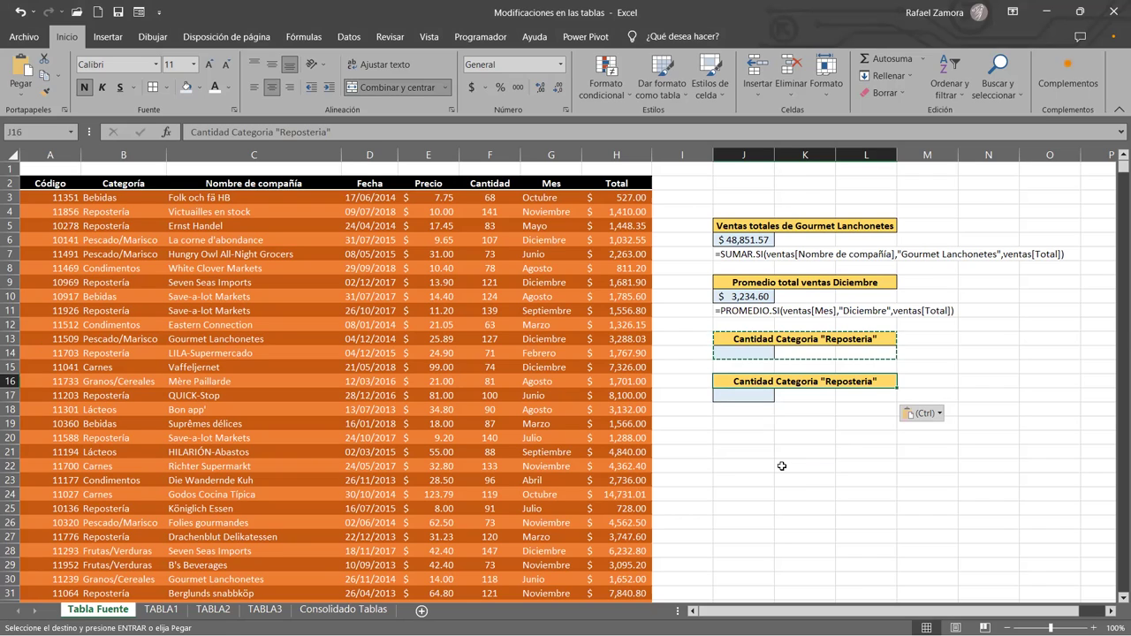
key(Escape)
text(Ventas realizadas e)
key(BackSpace)
text(antes)
key(BackSpace)
key(BackSpace)
key(BackSpace)
key(BackSpace)
text(ntes)
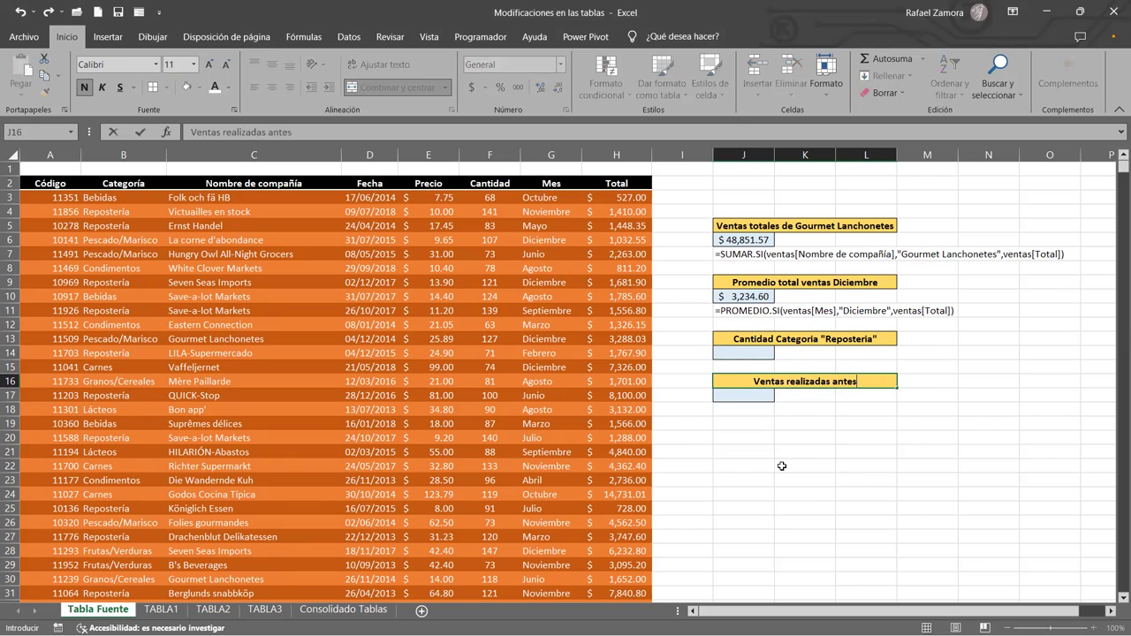
text( del 1-1)
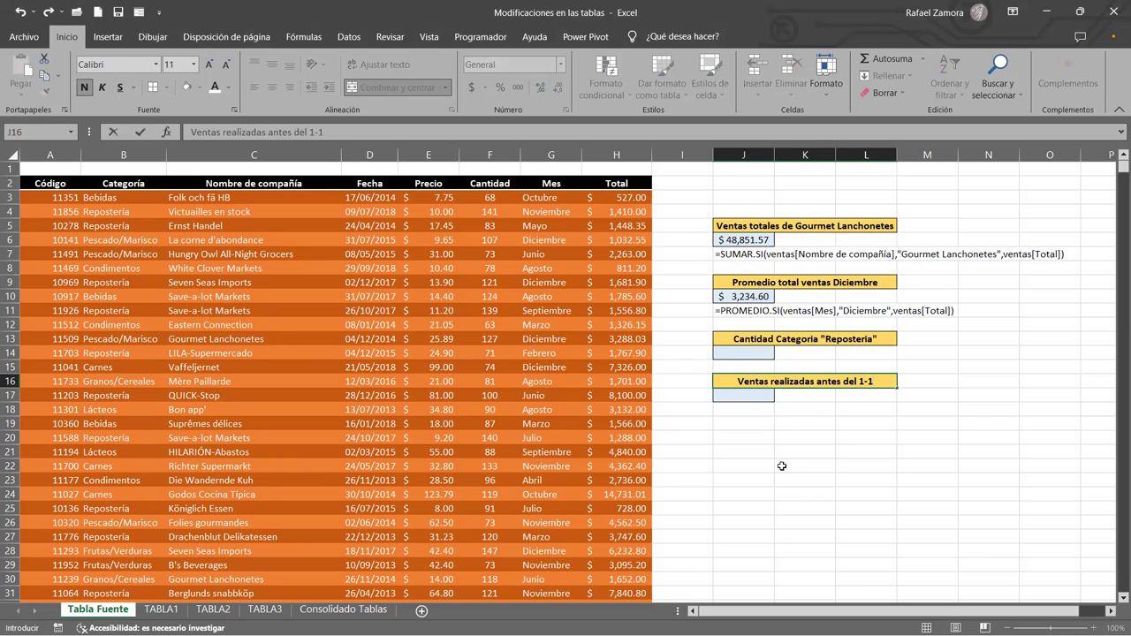
text(-)
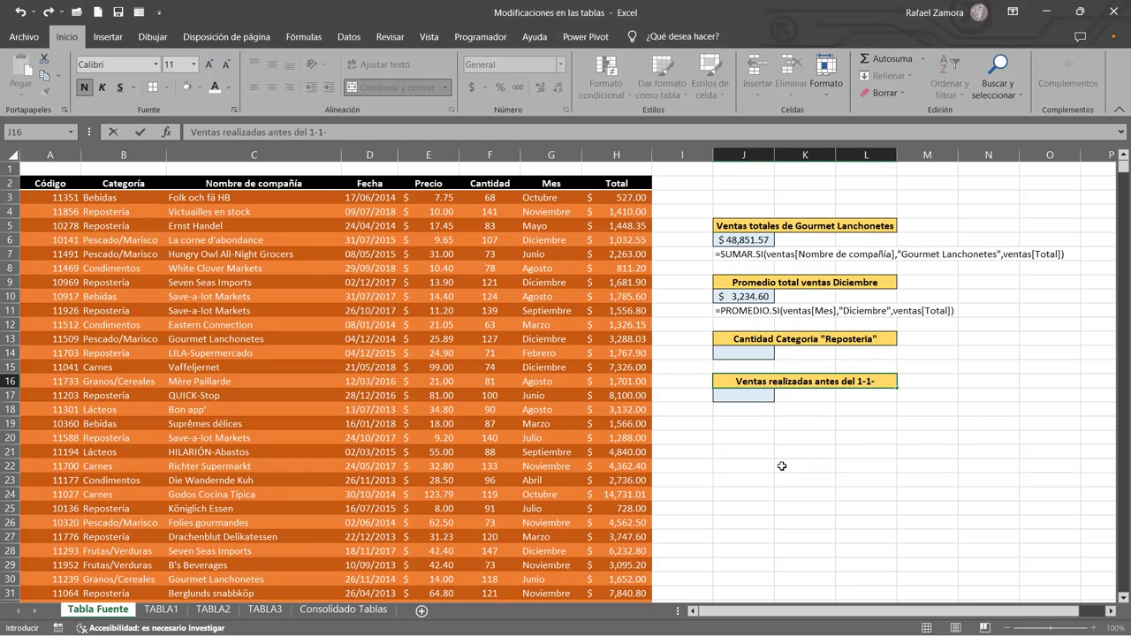
text(1015)
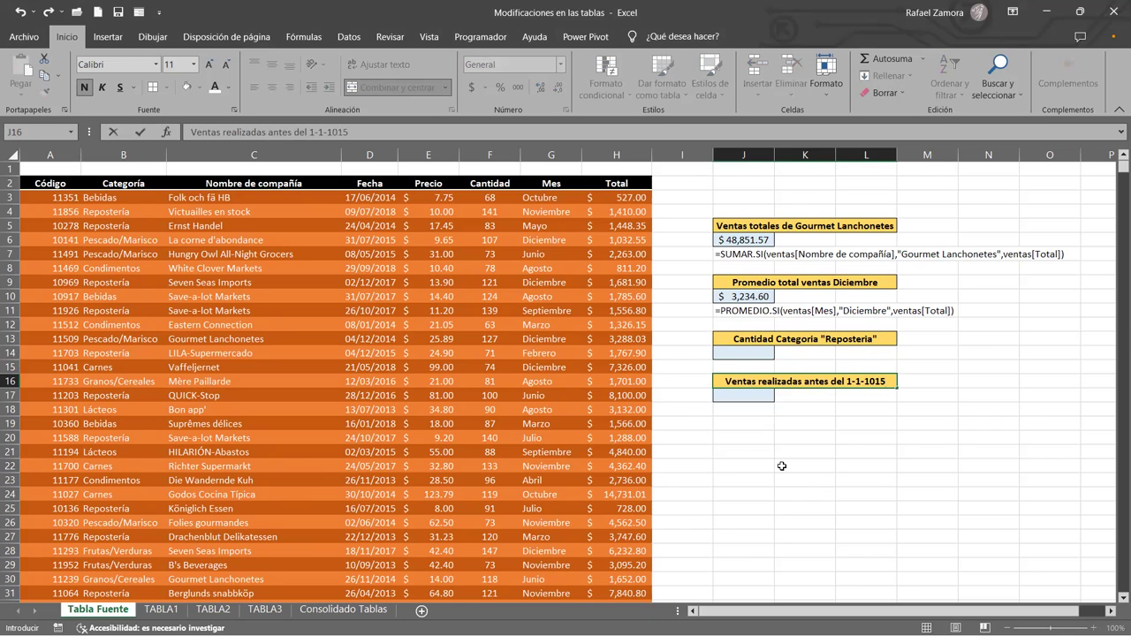
key(BackSpace)
key(BackSpace)
key(BackSpace)
text(2015)
key(Return)
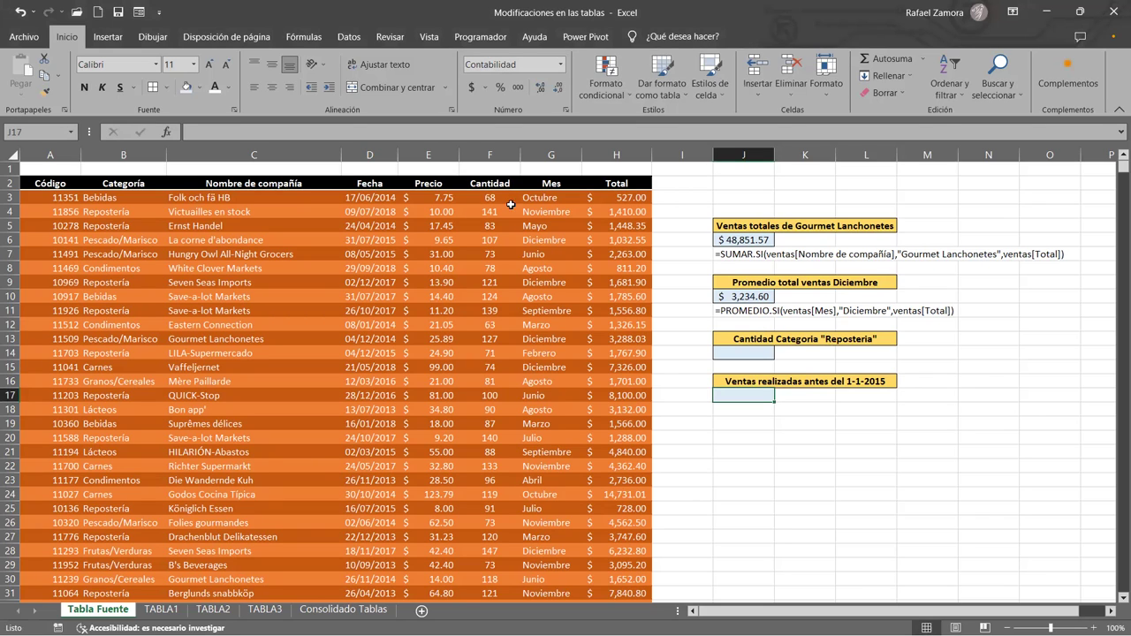
drag(386, 204, 380, 449)
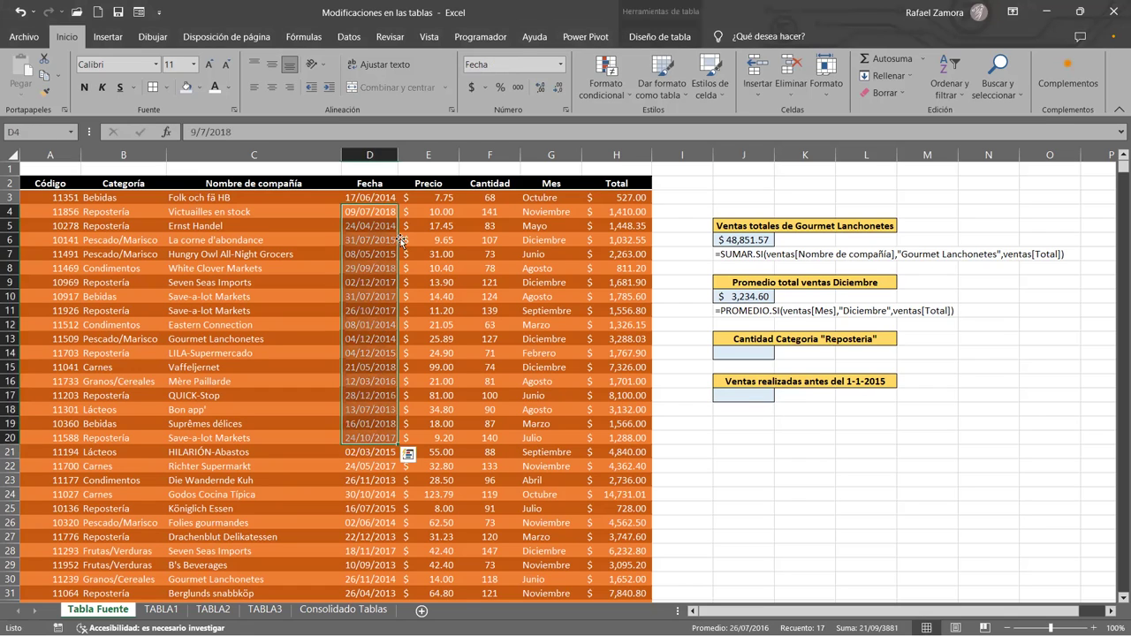
click(389, 203)
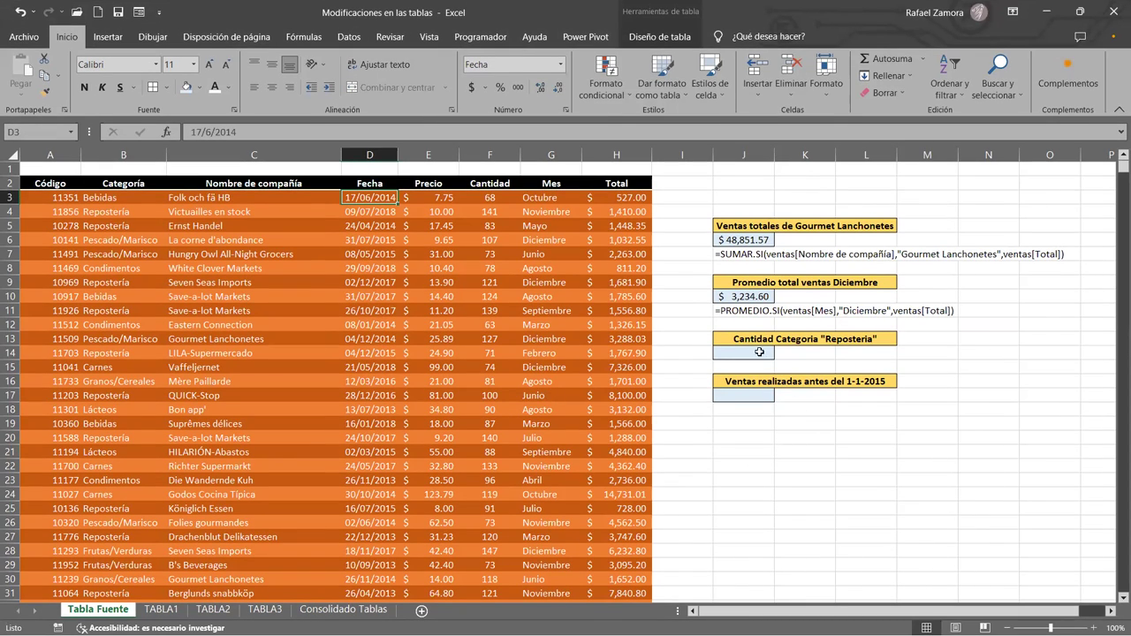
click(759, 353)
click(729, 397)
click(760, 351)
click(761, 433)
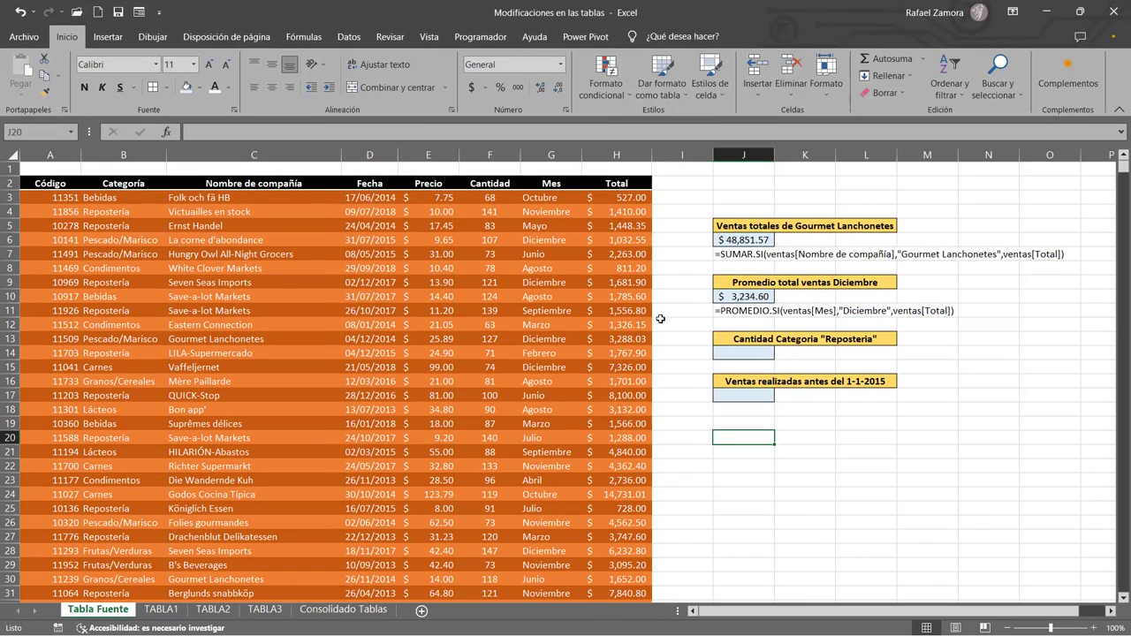
Insert a WordArt reading 'EN PRACTICA' and place it below the question labels.
click(118, 37)
click(928, 72)
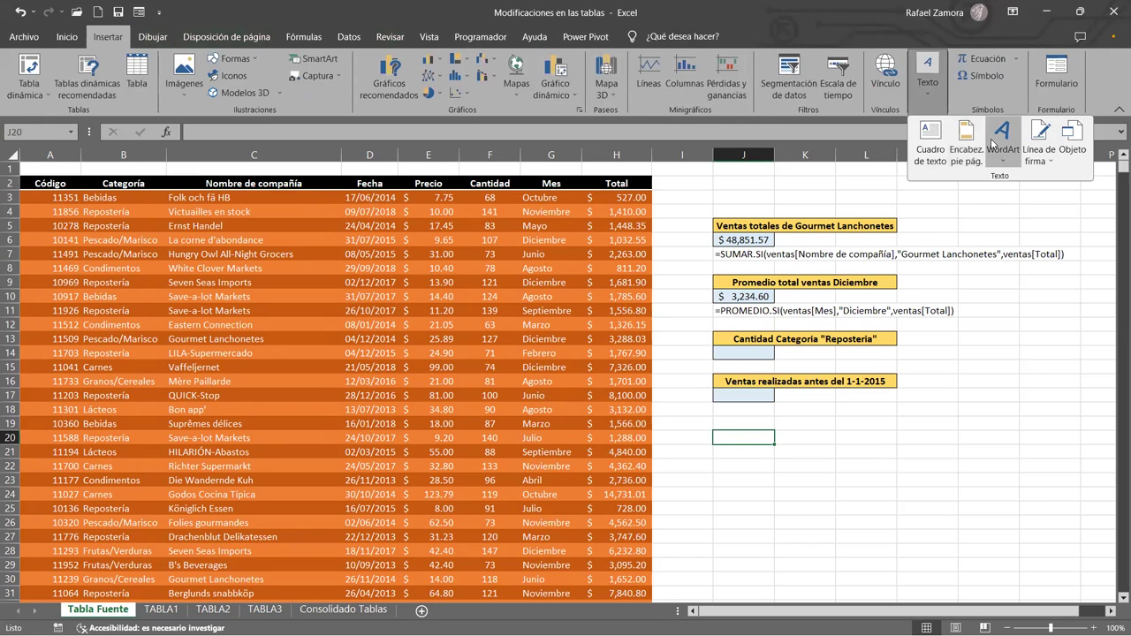
click(992, 144)
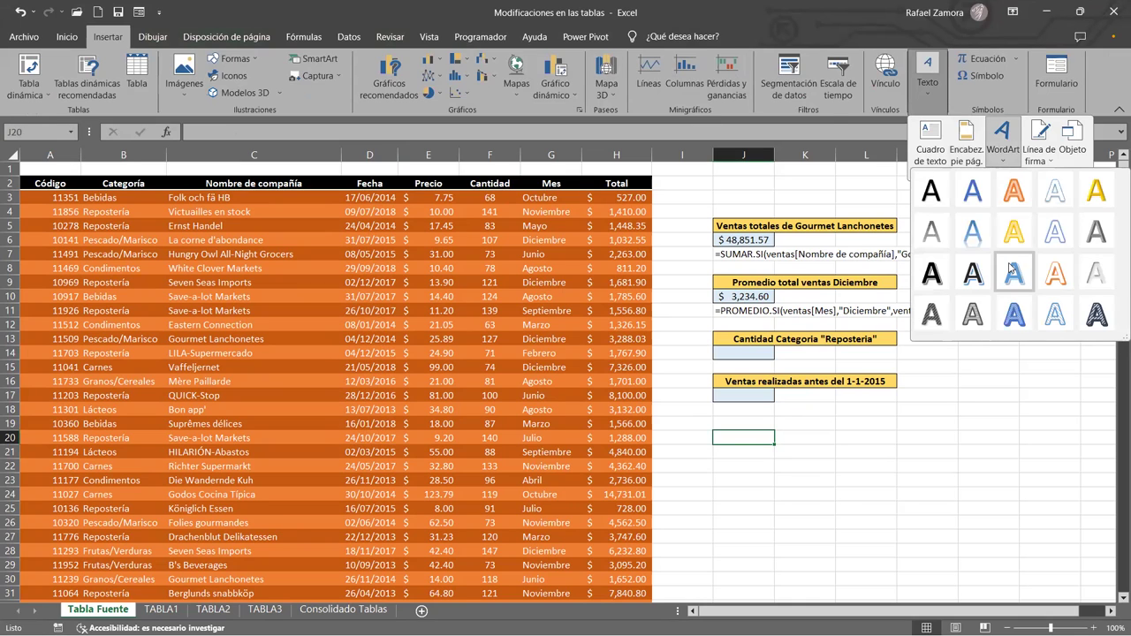
click(1012, 270)
drag(671, 349, 990, 455)
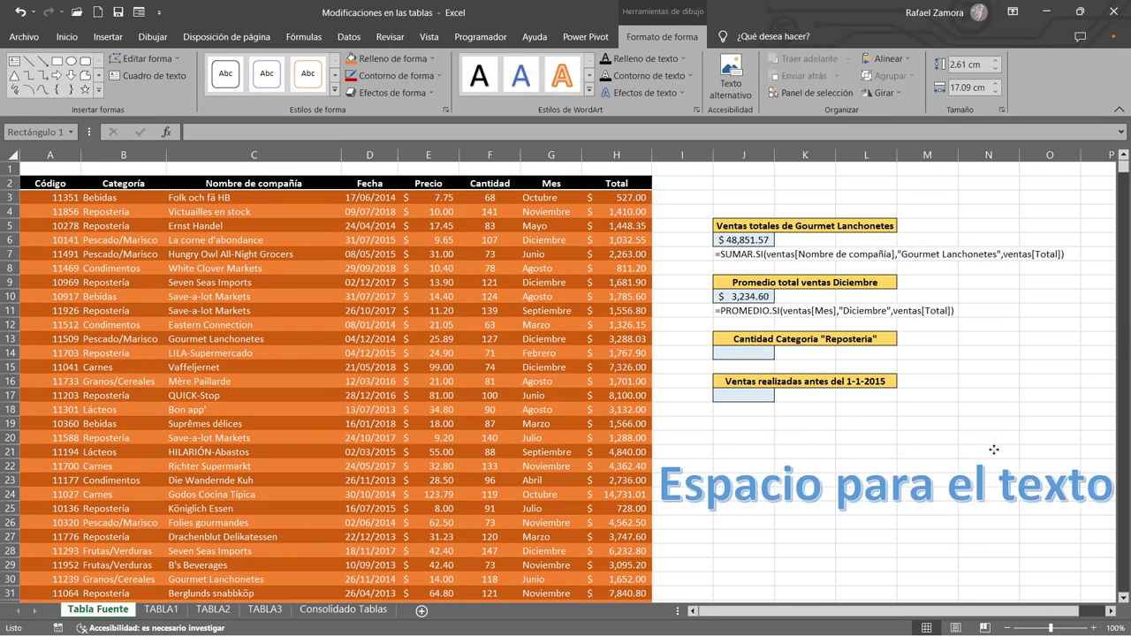
triple_click(955, 474)
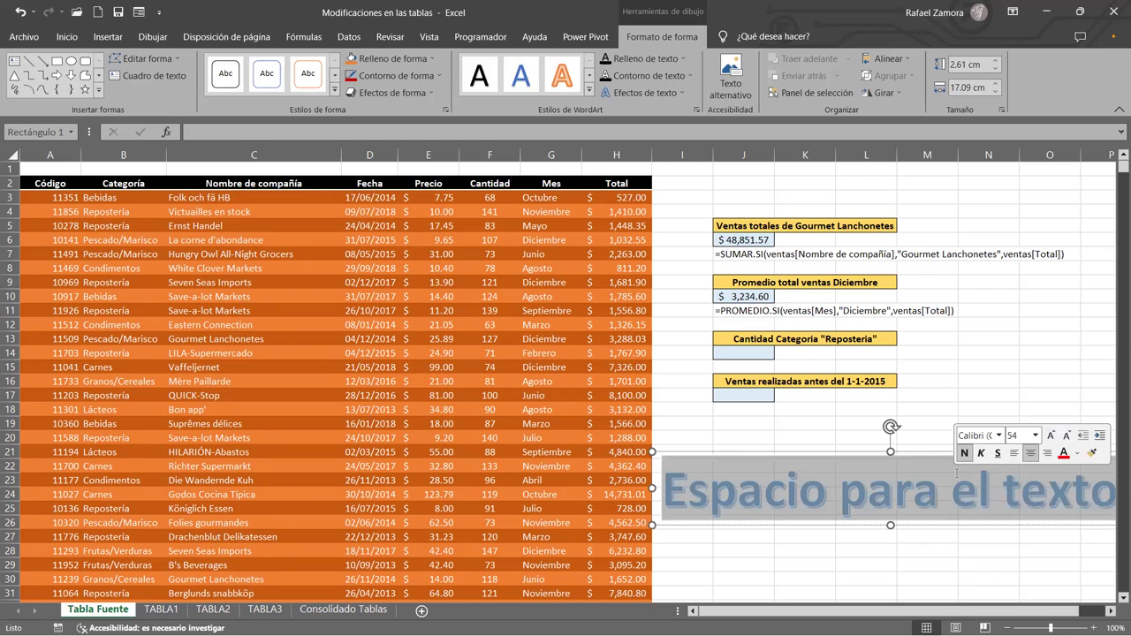
text(EN PRACTICA)
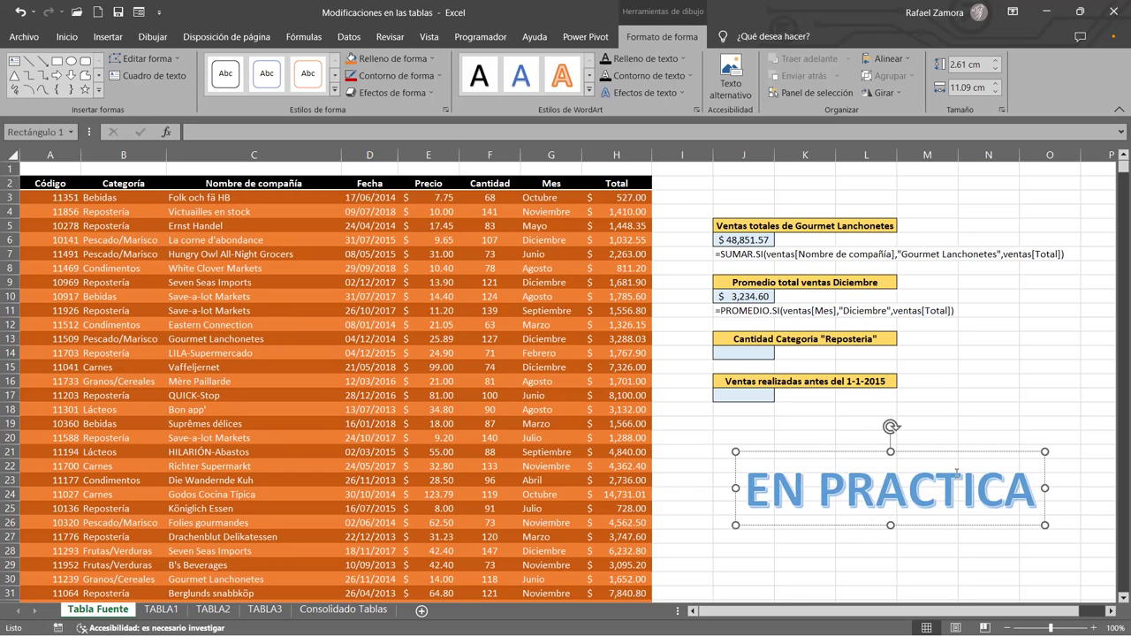
drag(826, 448, 796, 441)
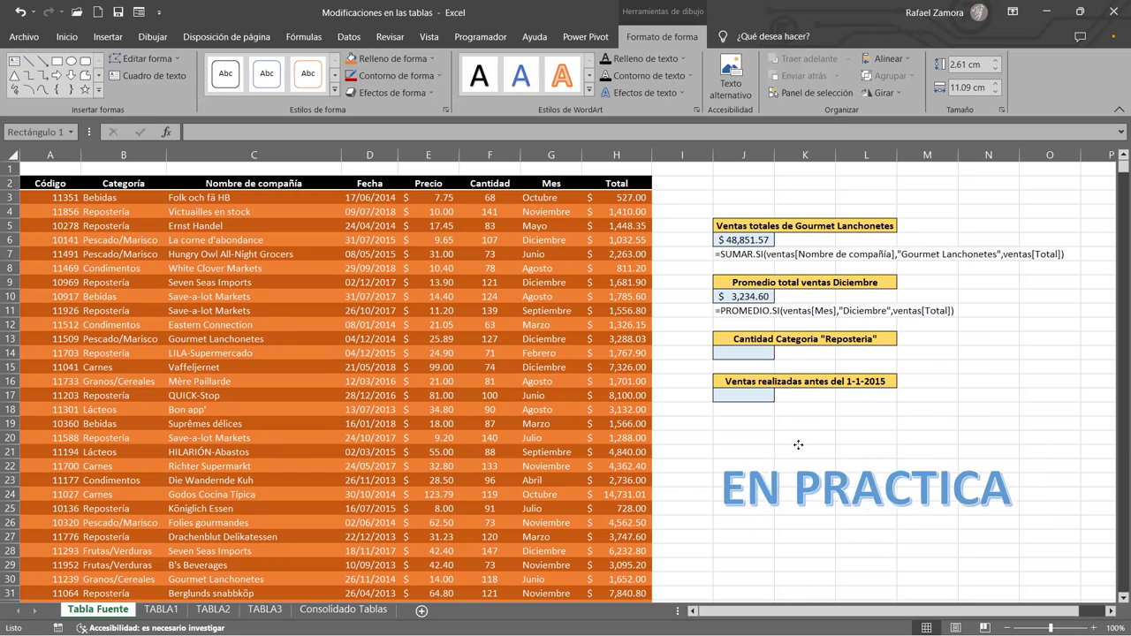
Set the EN PRACTICA WordArt's text fill to blue.
click(686, 59)
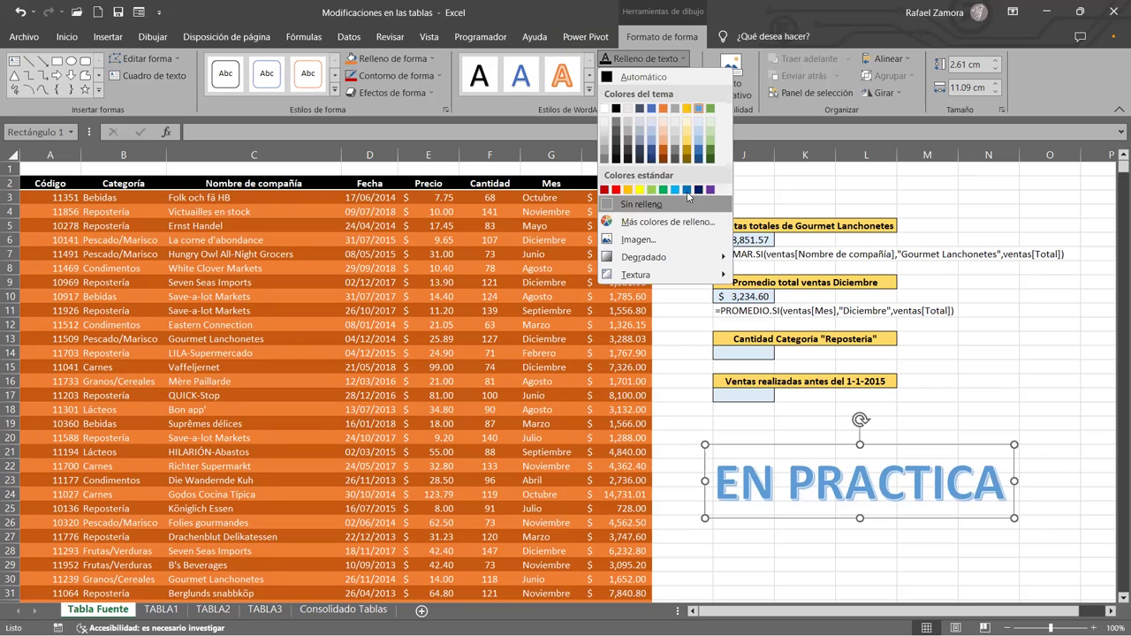
click(686, 193)
click(1097, 522)
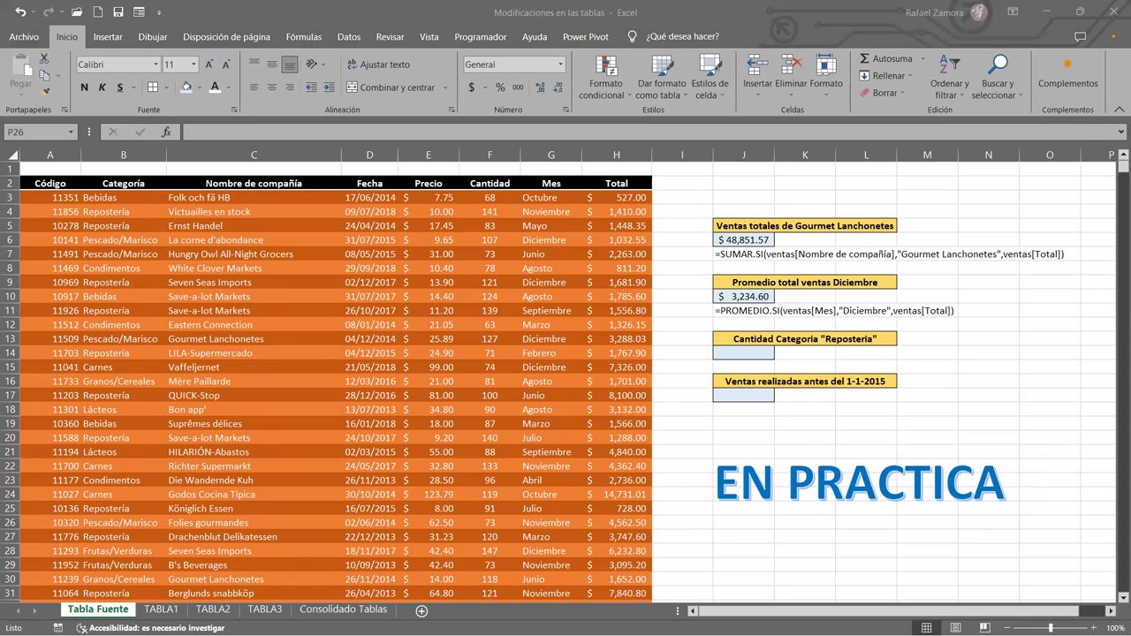
click(805, 565)
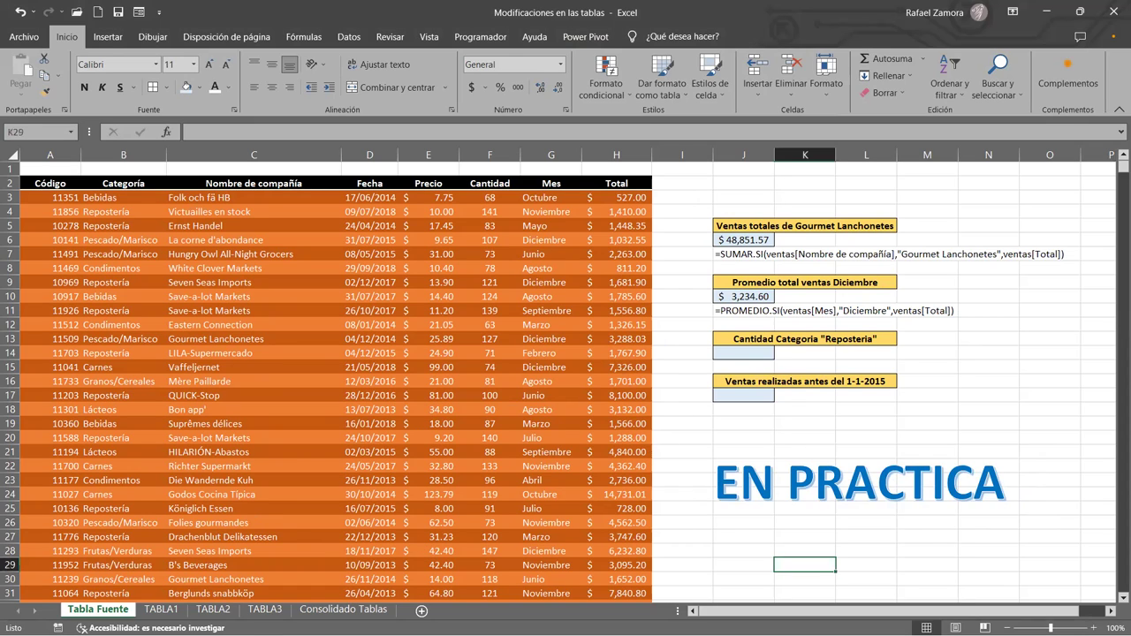
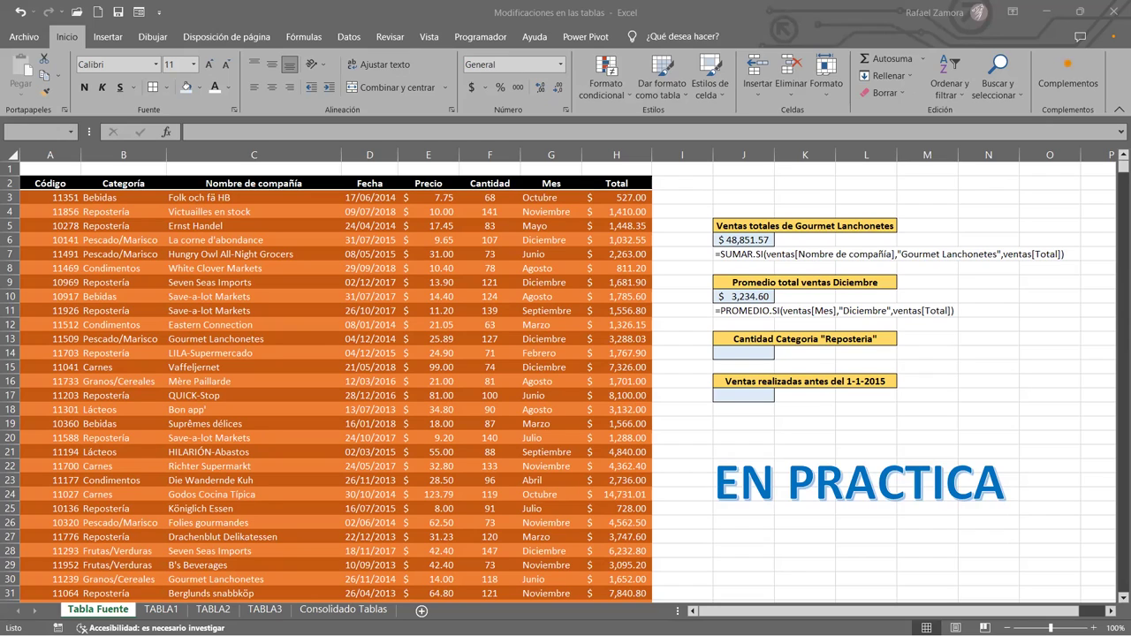
Move between the empty summary cells and settle on J14 for the Repostería count.
click(811, 540)
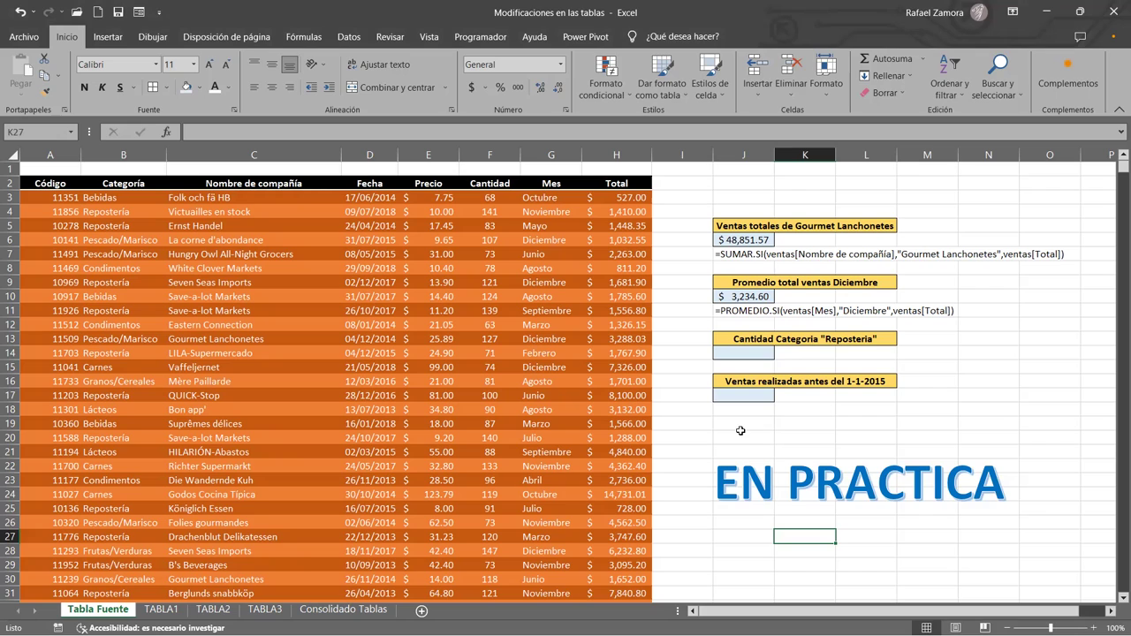
click(908, 410)
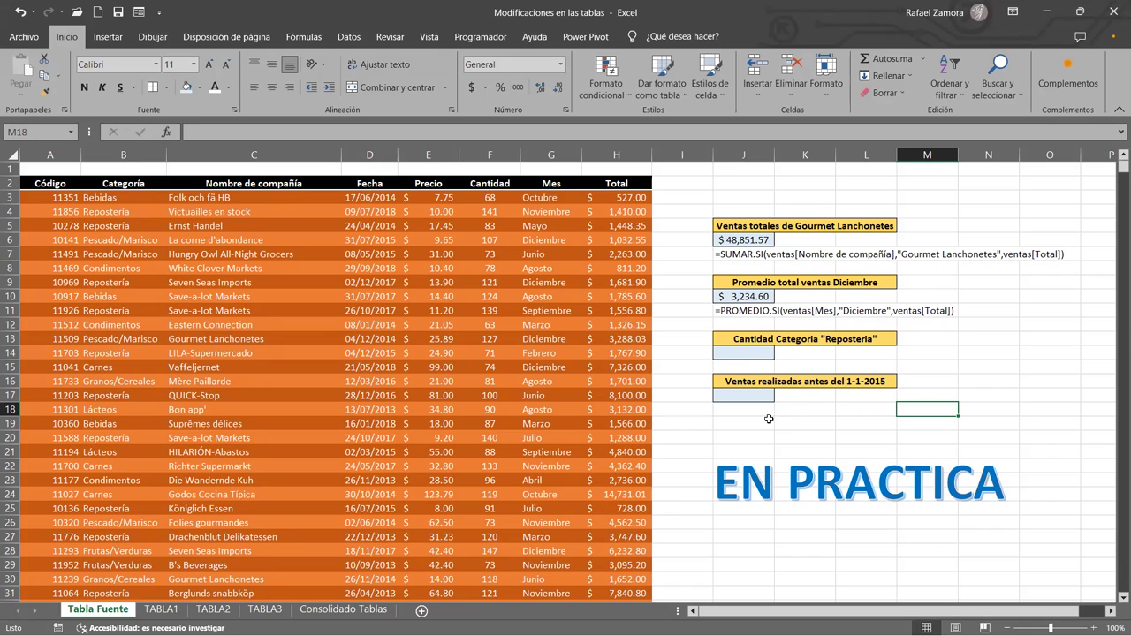
click(759, 354)
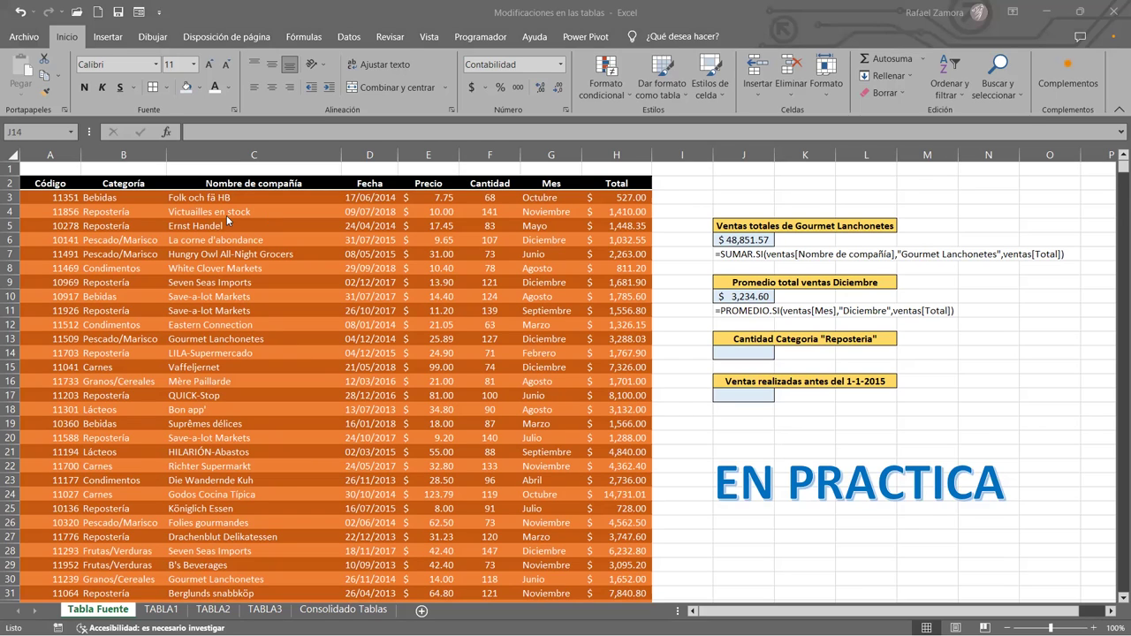
click(752, 355)
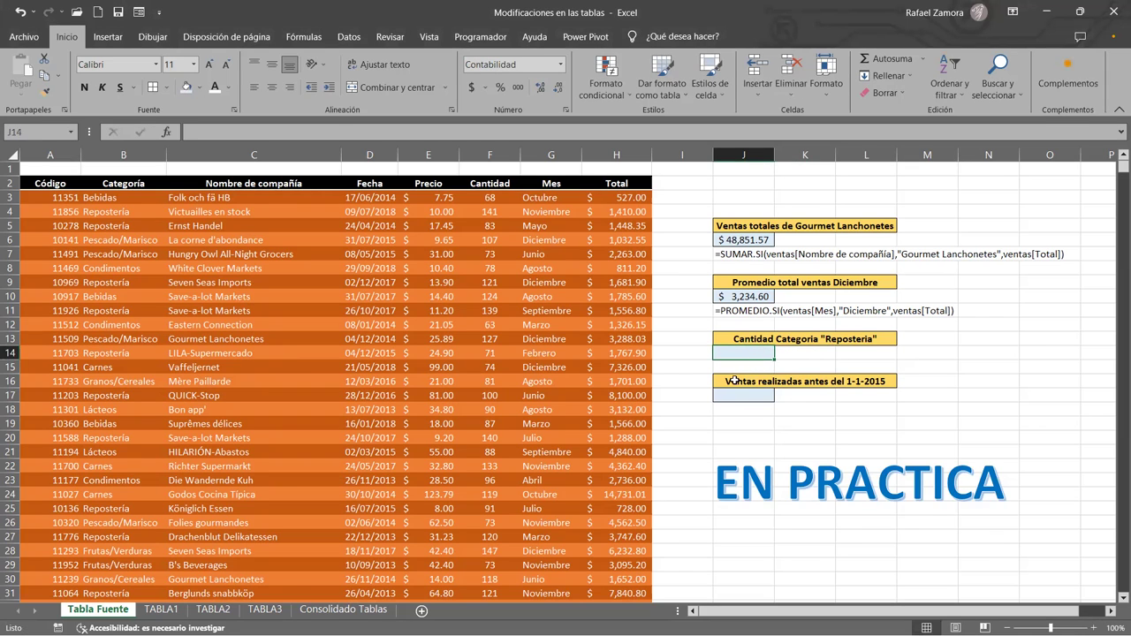
click(747, 395)
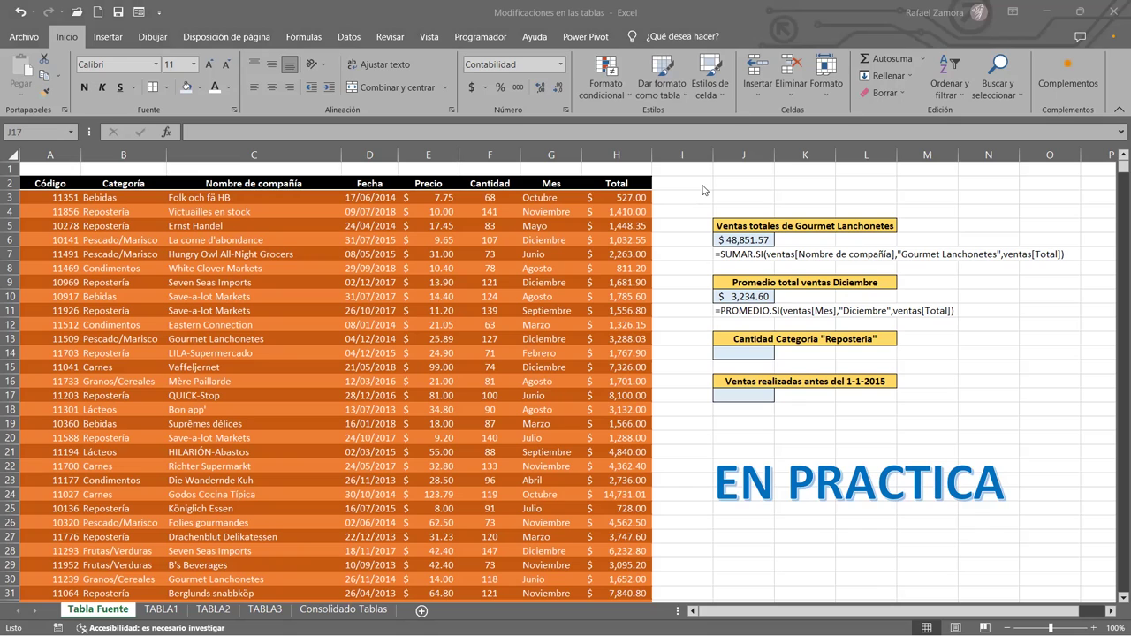
click(746, 395)
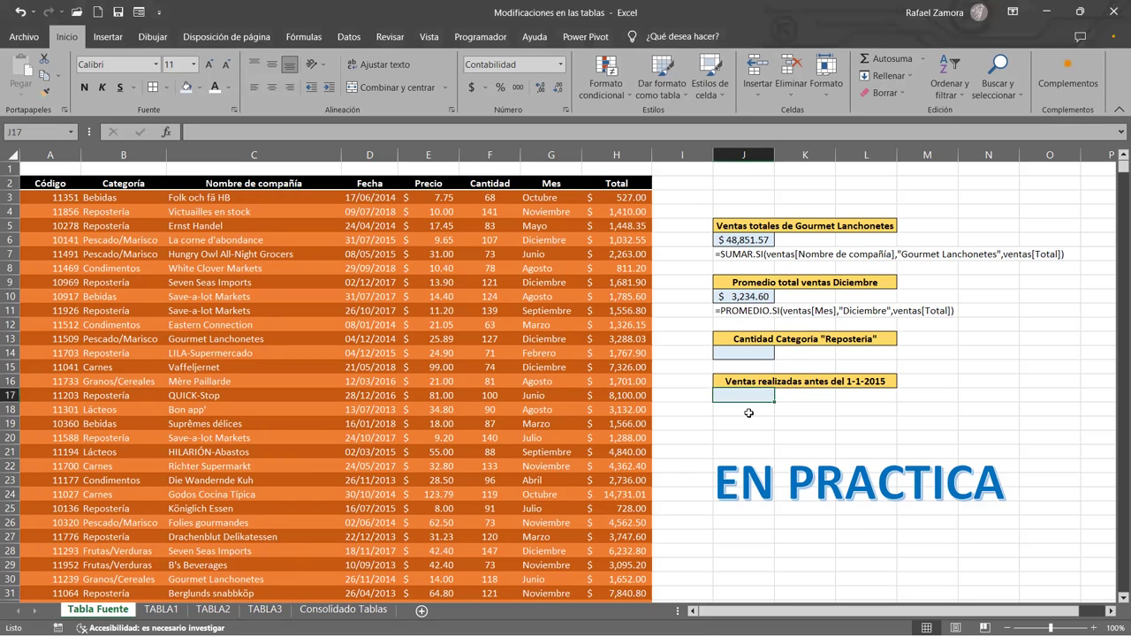
click(753, 366)
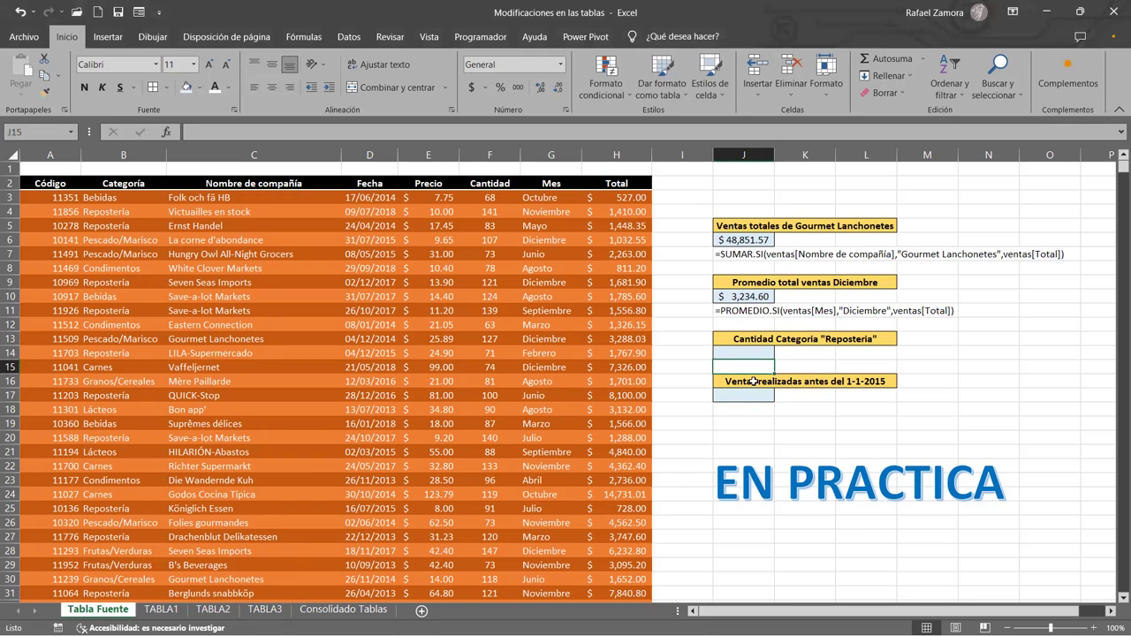
click(771, 352)
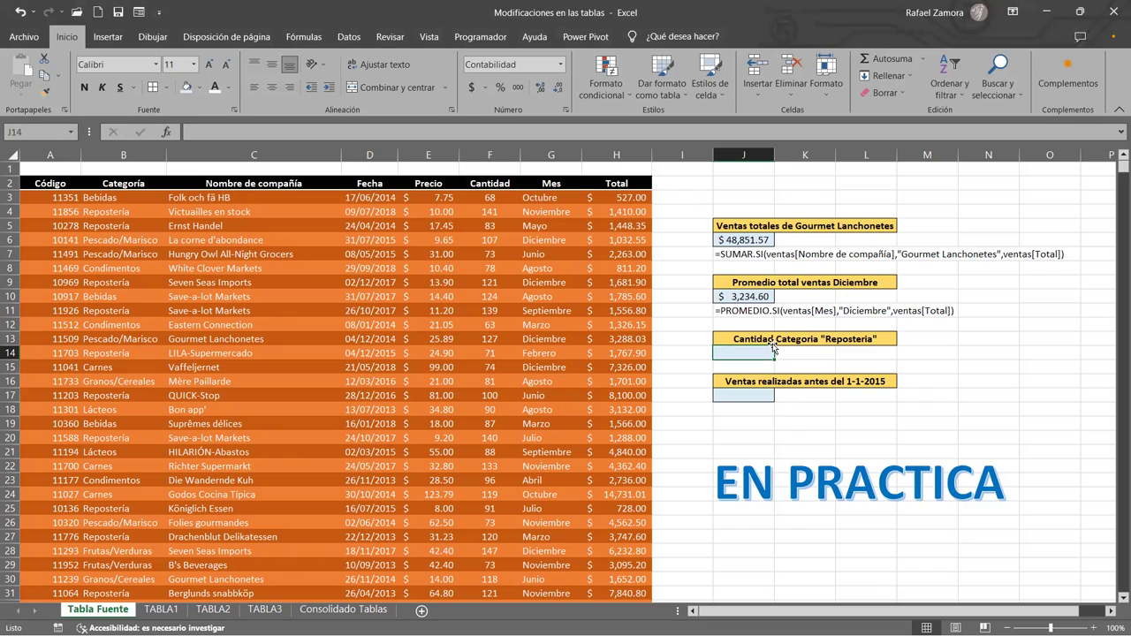
Enter =CONTAR.SI(ventas[Categoría],"Repostería") in J14, returning 334.
text(=)
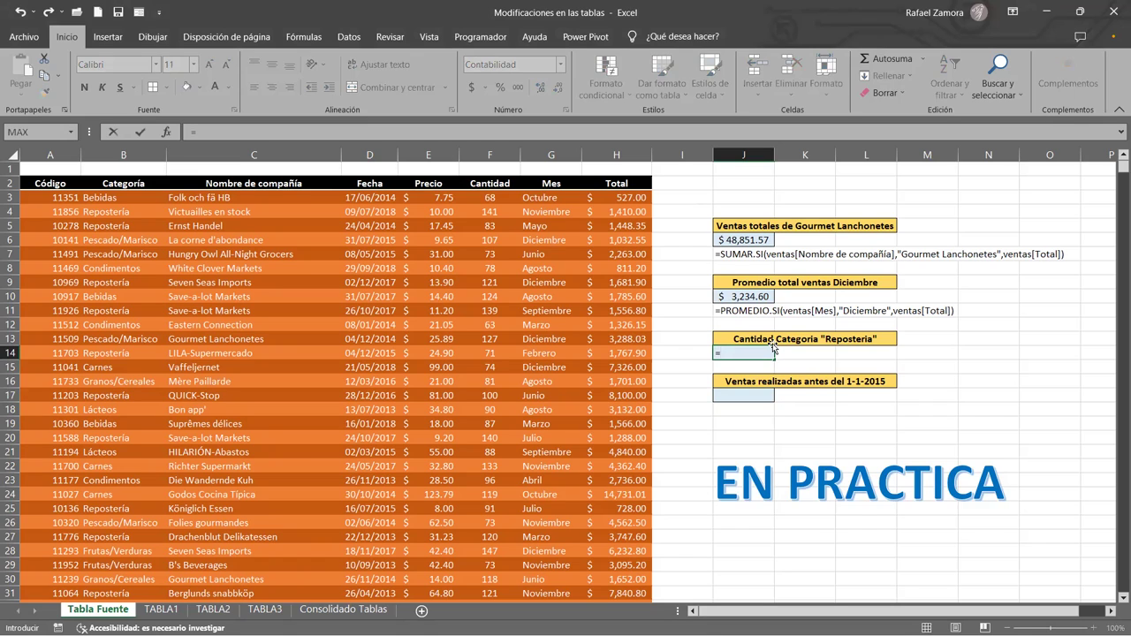
text(CON)
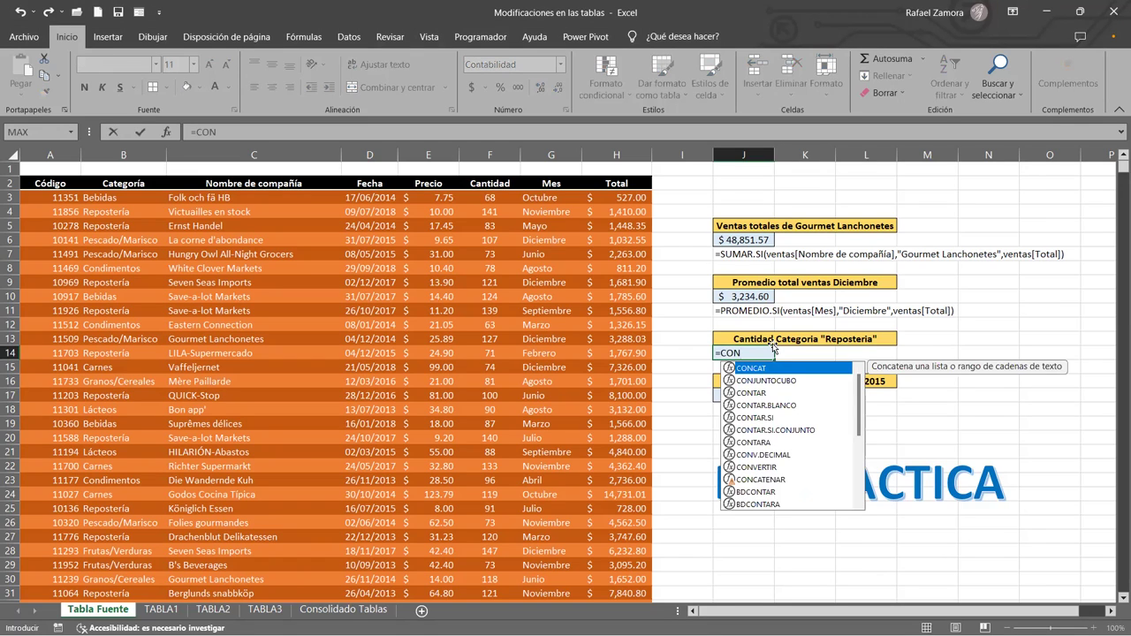
text(TA)
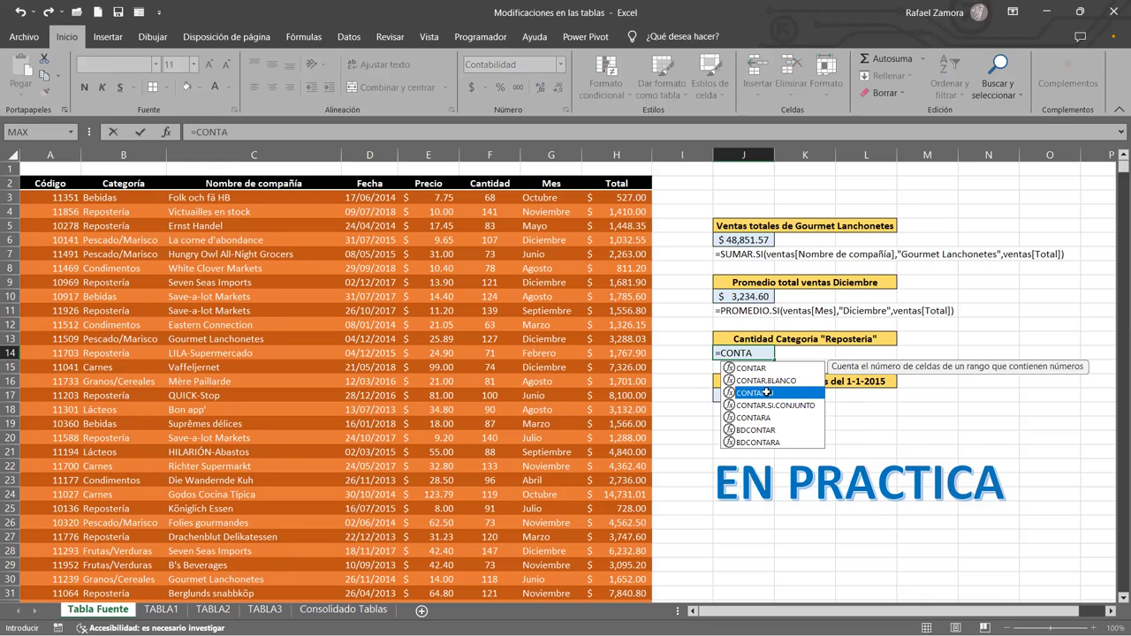
double_click(765, 393)
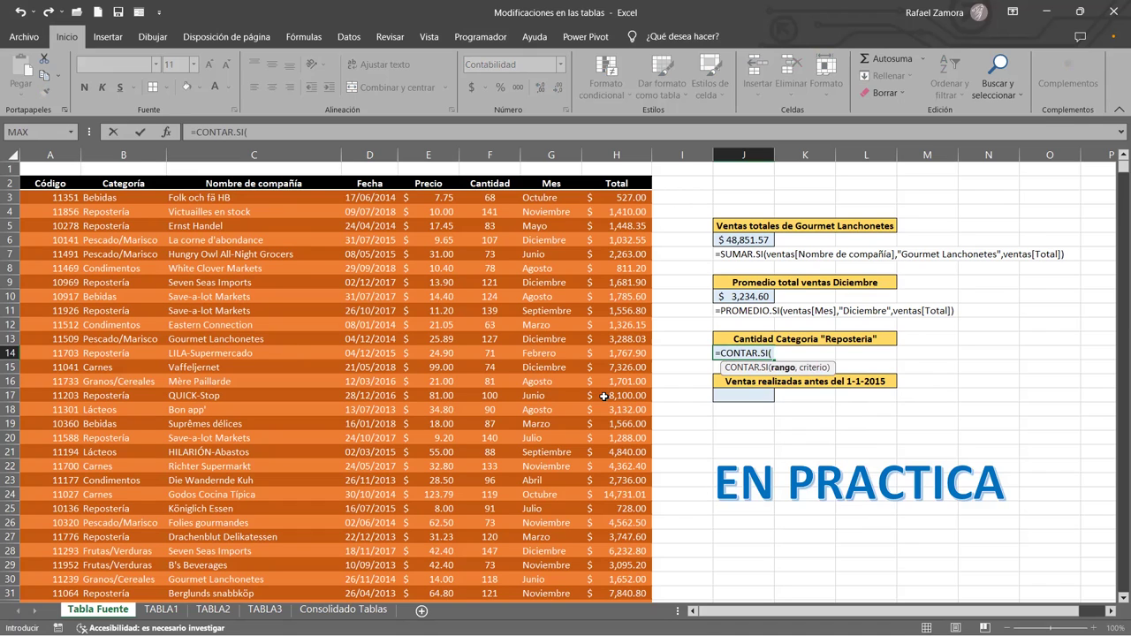
text(ventas)
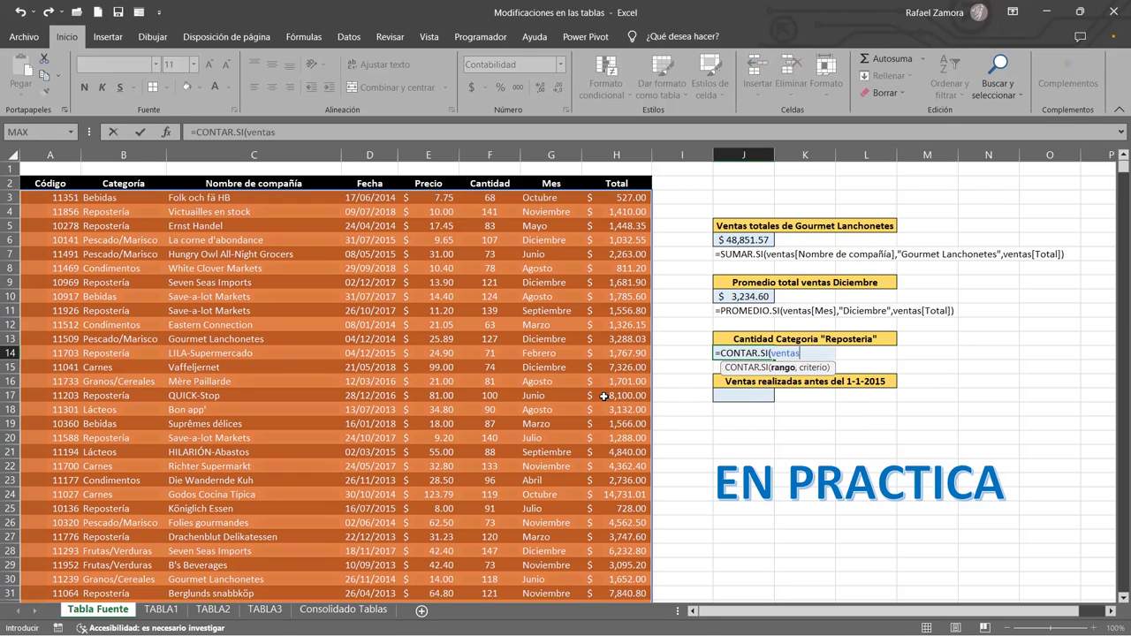
text([)
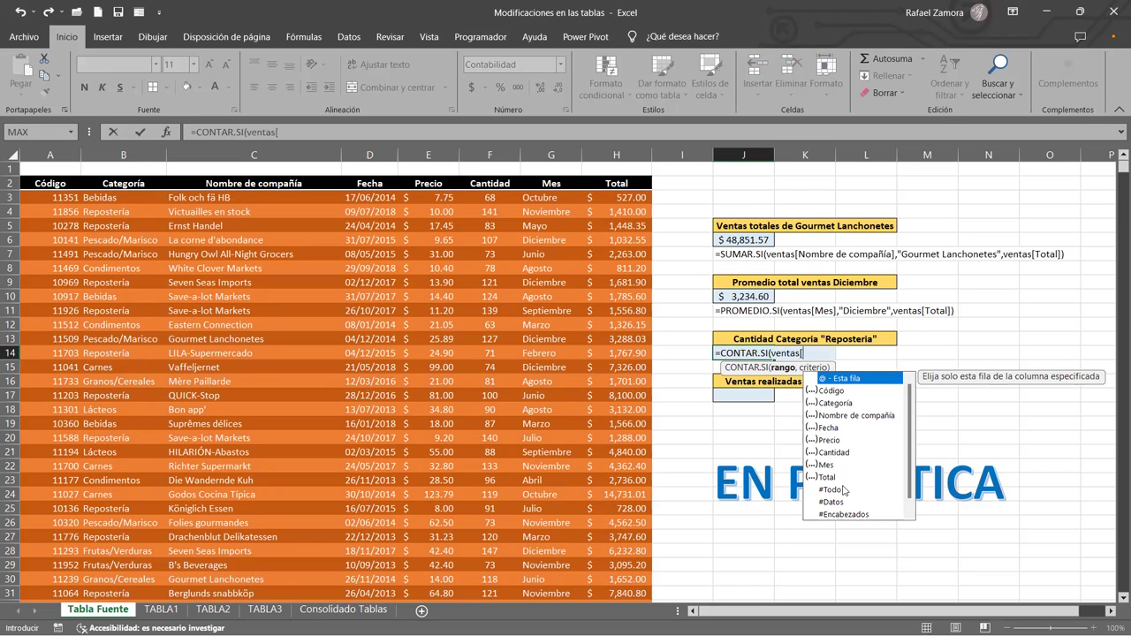
click(846, 405)
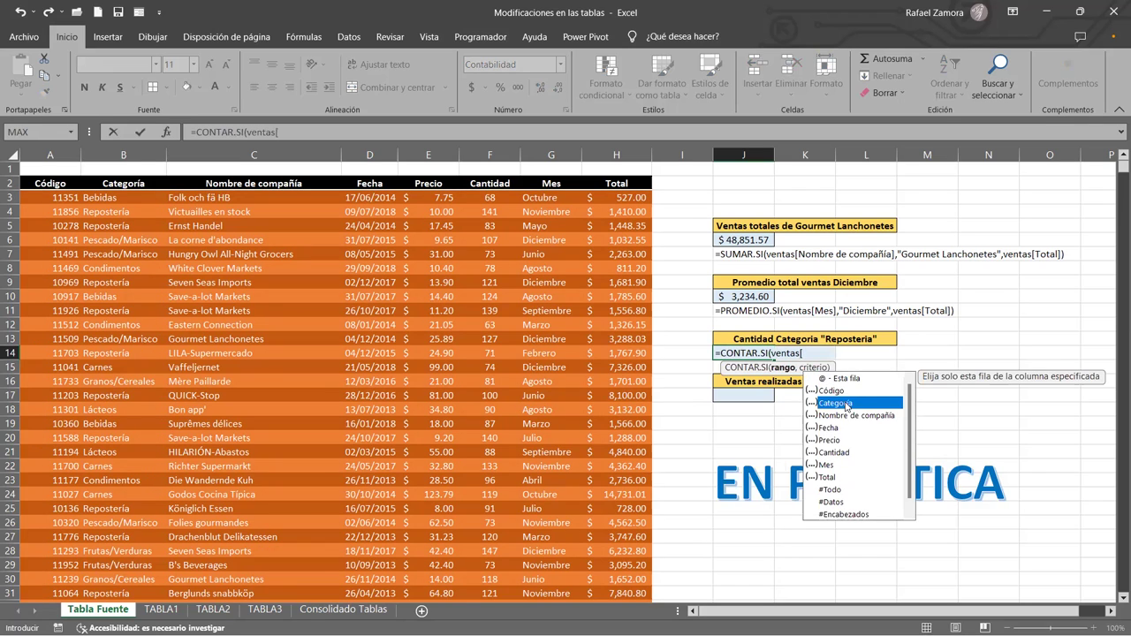
double_click(845, 403)
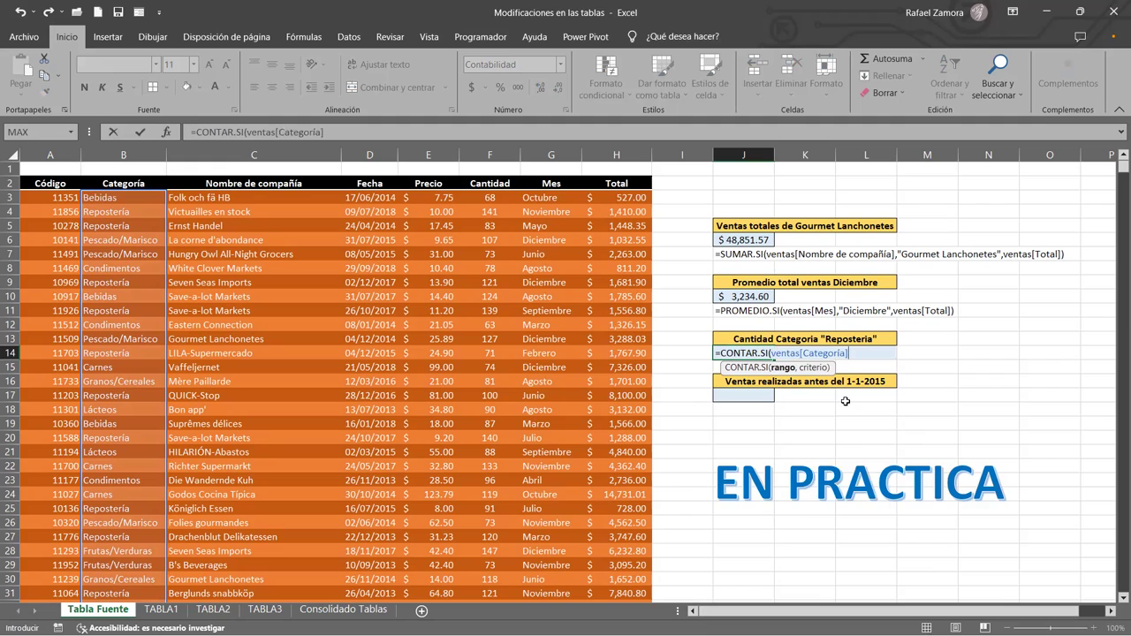
text(,")
text(Reposter[)
key(BackSpace)
text([ia)
key(BackSpace)
key(BackSpace)
key(BackSpace)
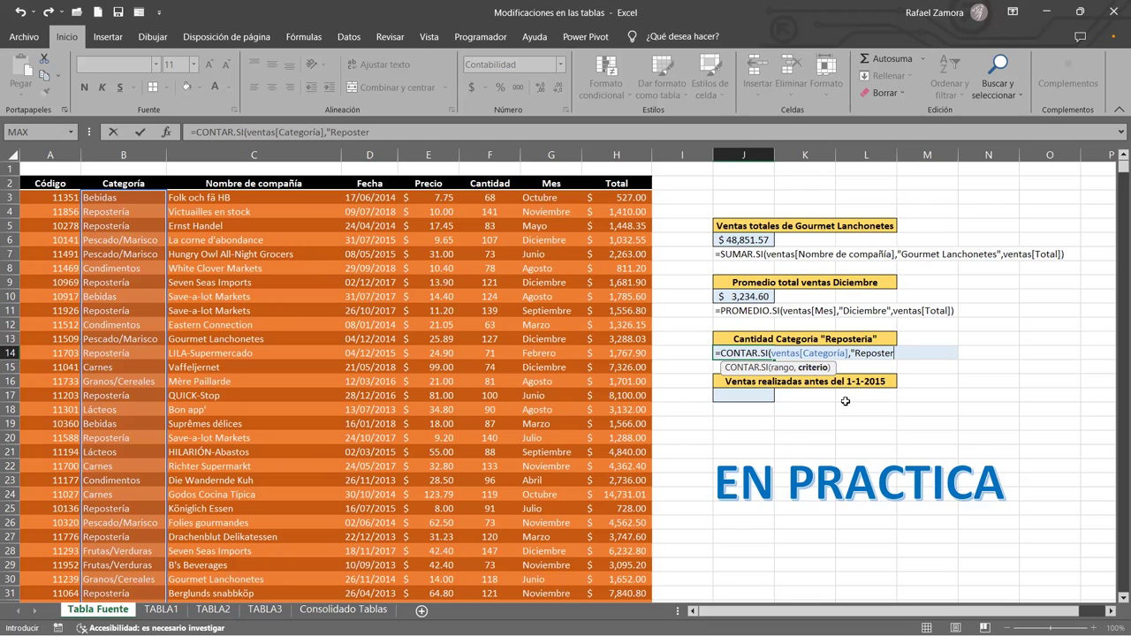
text(ía)
text(")
text())
key(Return)
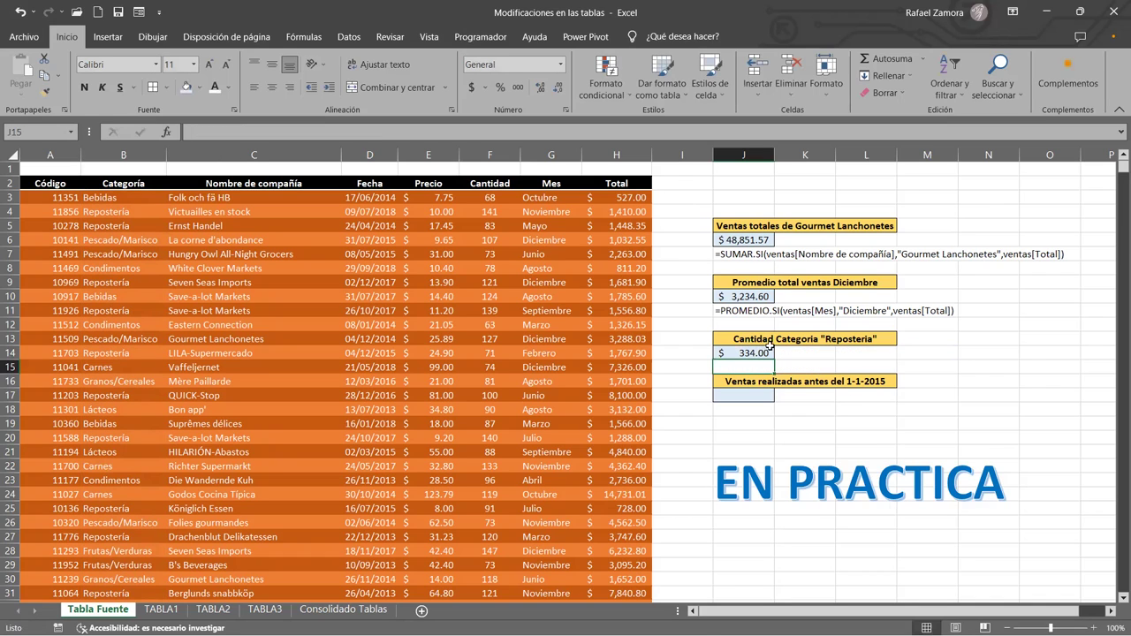
Format the 334 count in J14 as General and centre it.
click(765, 352)
click(559, 64)
click(525, 99)
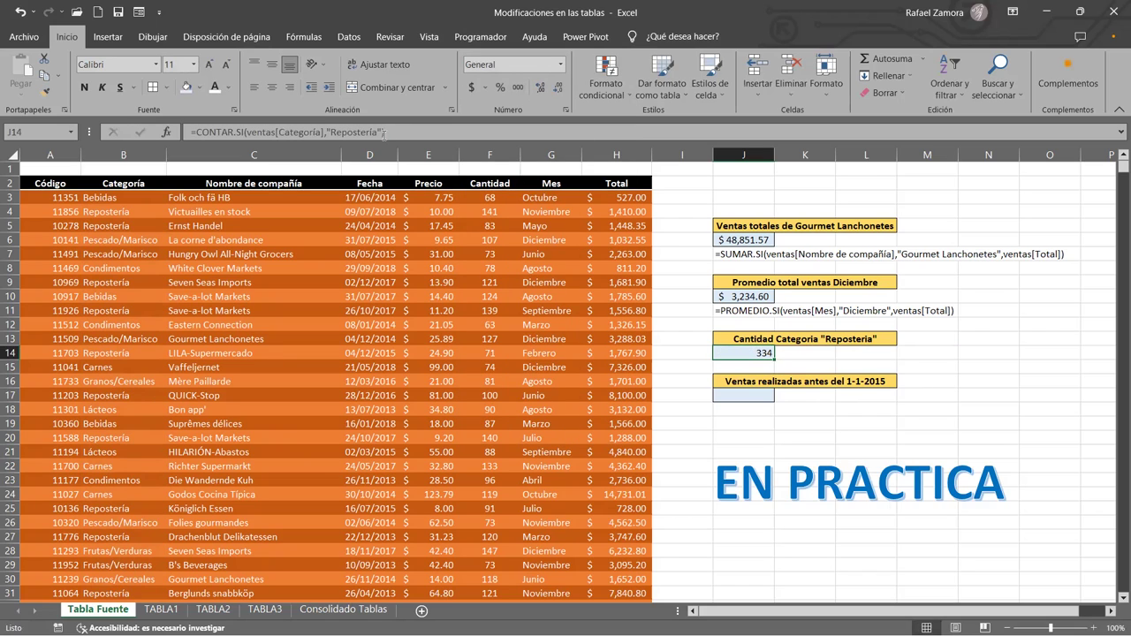
click(270, 87)
Review J14's formula, then select the pre-2015 sales cell J17.
click(854, 426)
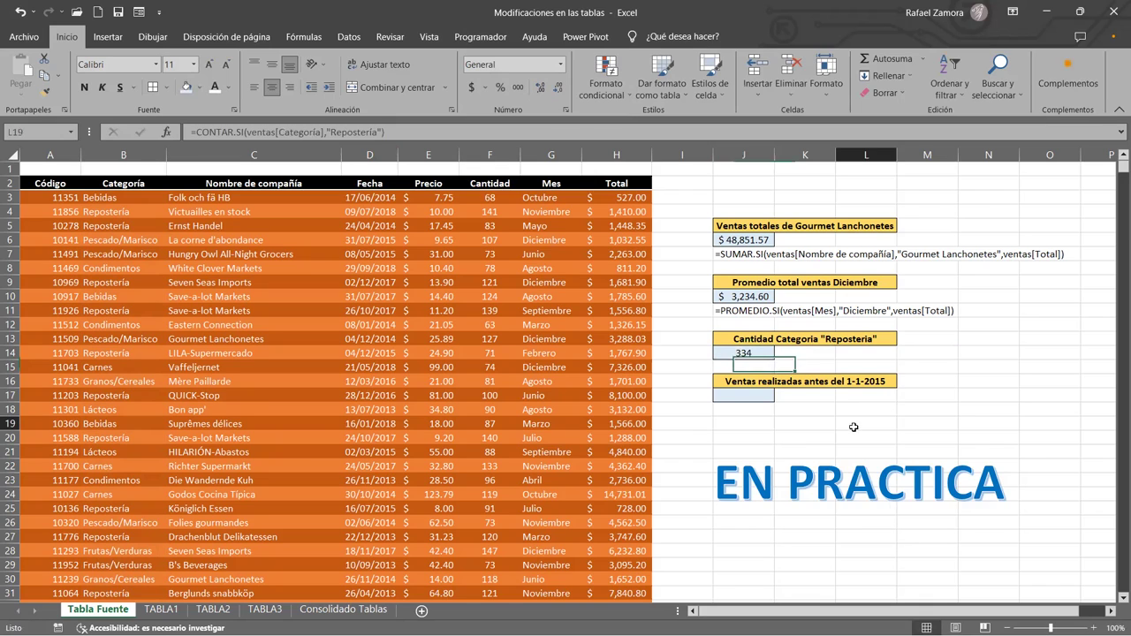
click(752, 400)
click(744, 356)
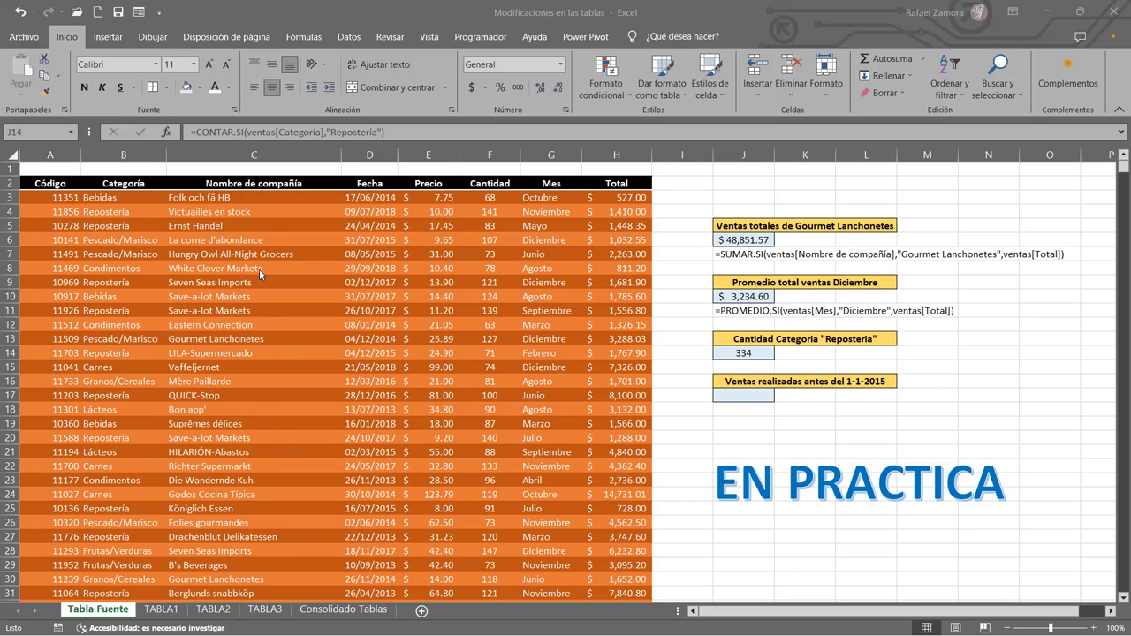
click(758, 394)
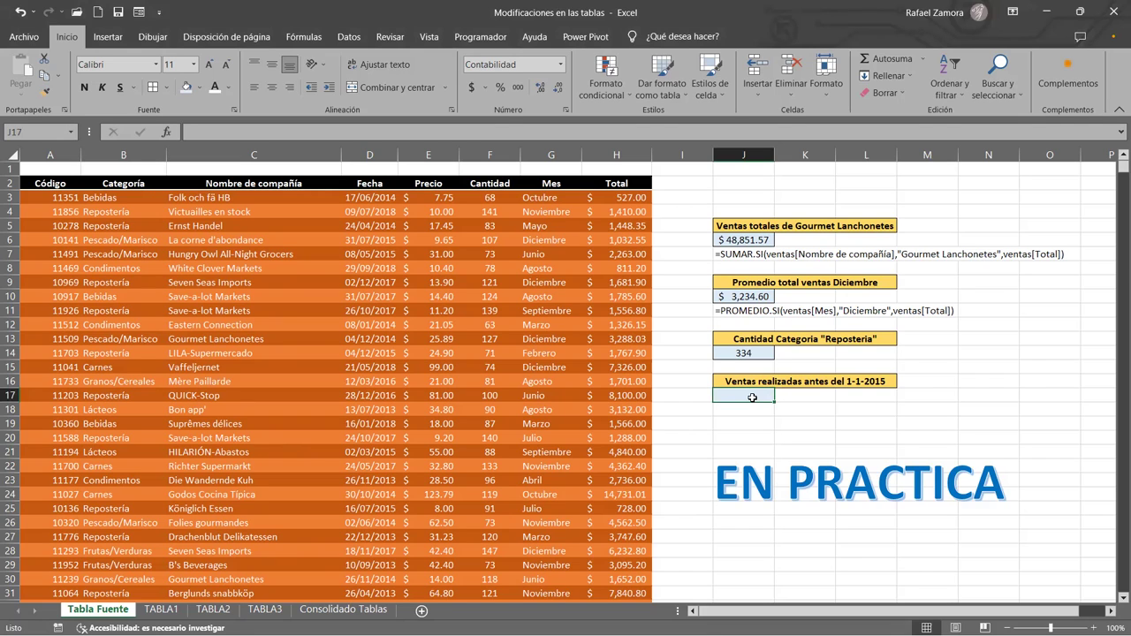
In J17 begin =SUMAR.SI(ventas[ with the function and table name autocompleted.
text(¿)
key(BackSpace)
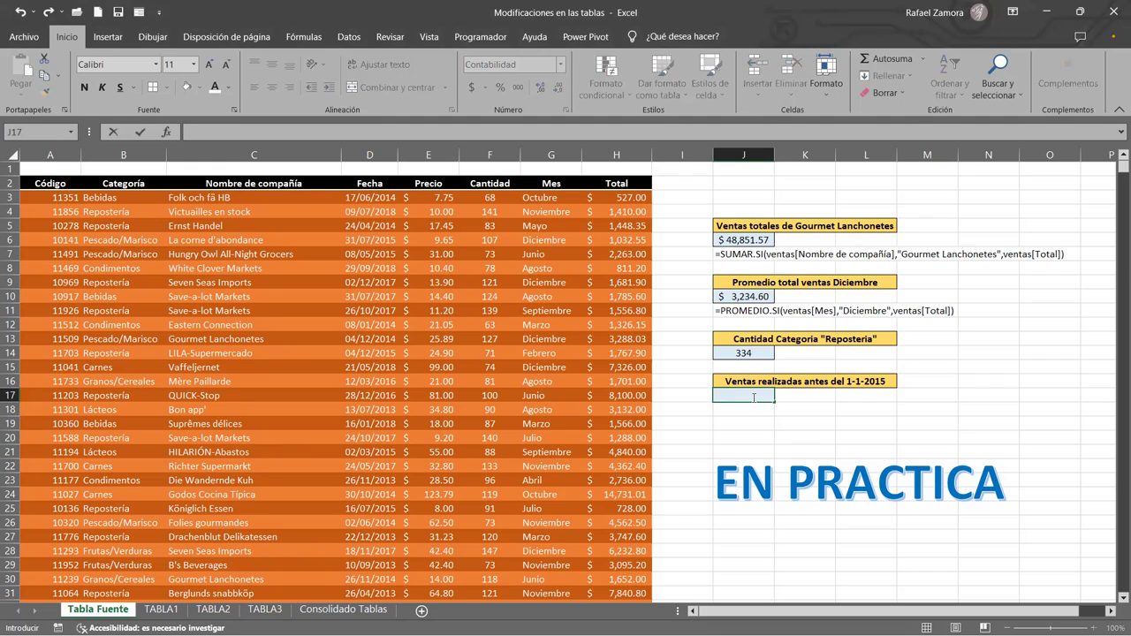
text(=)
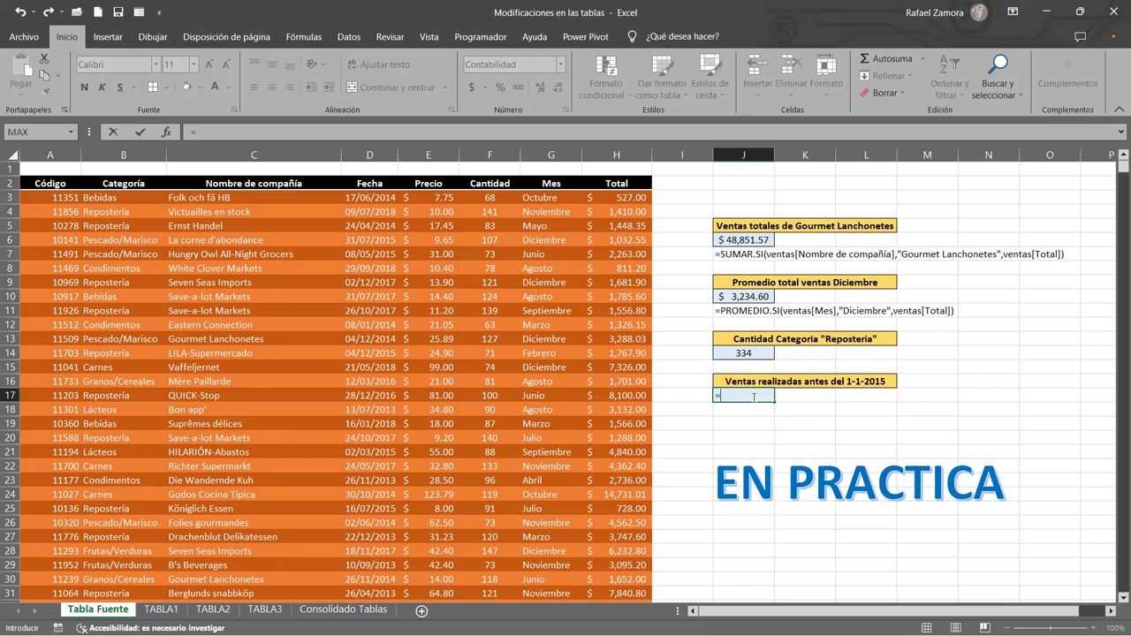
text(sumar)
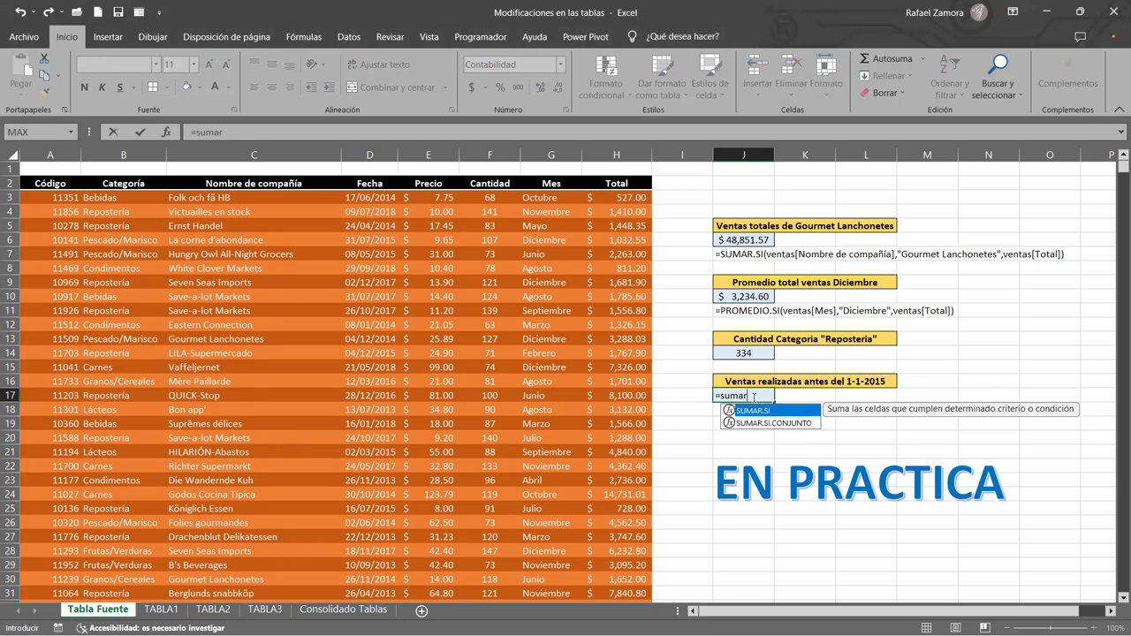
key(Tab)
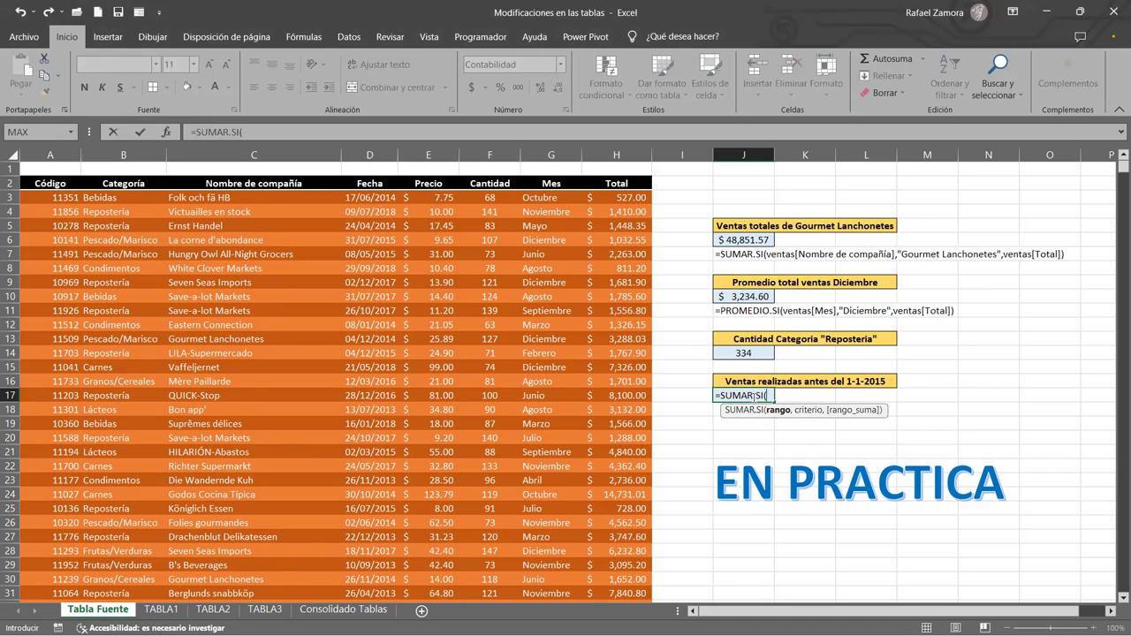
text(vent)
key(Tab)
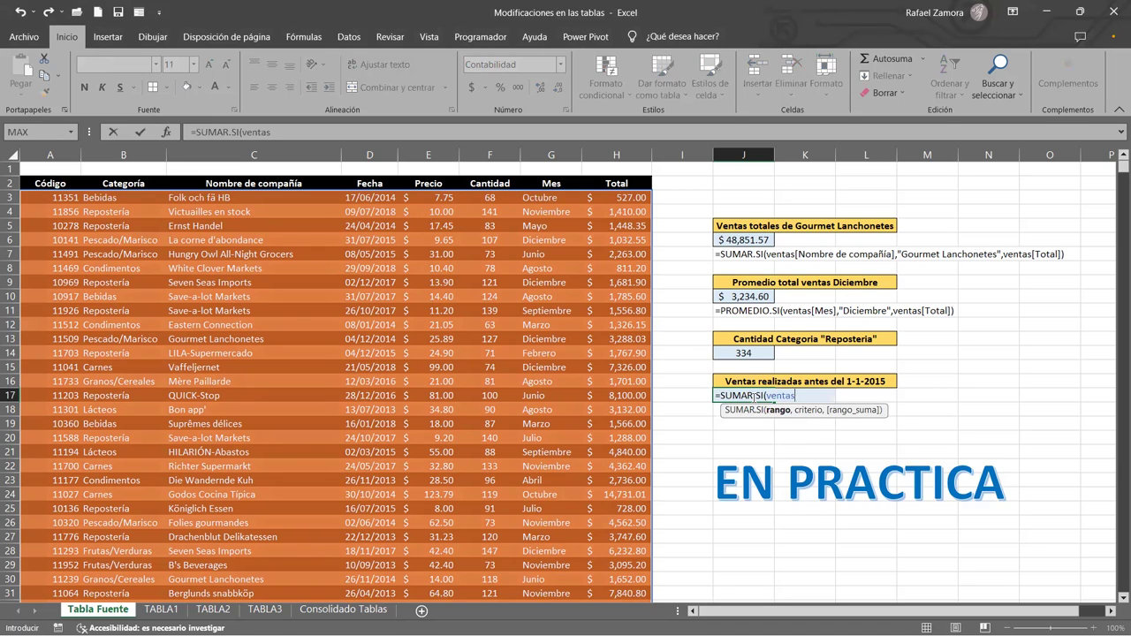
text([)
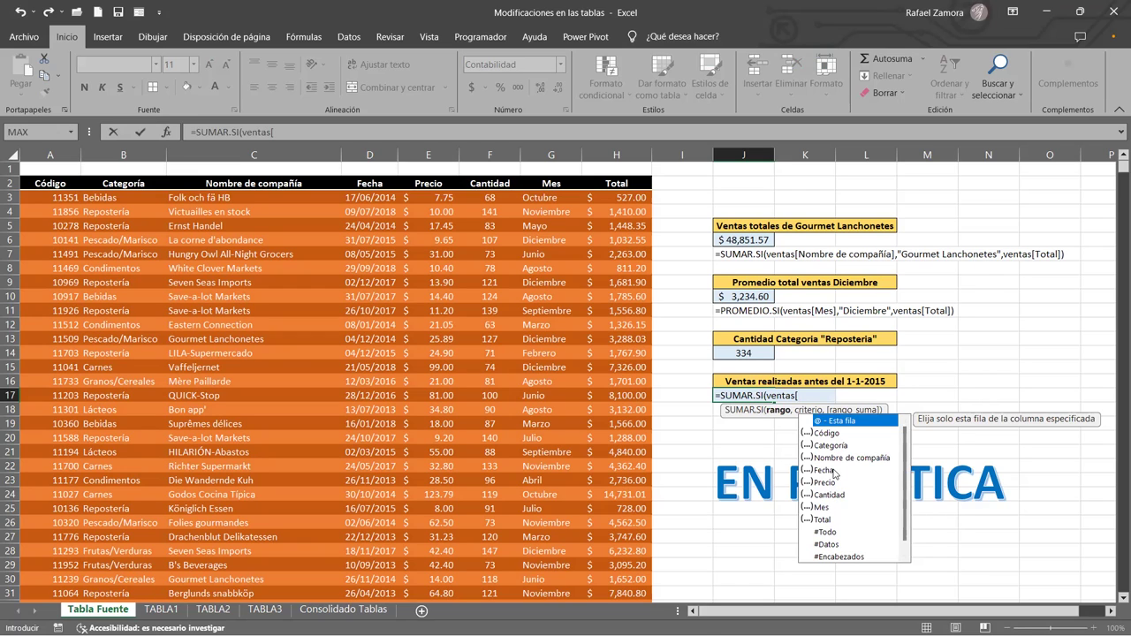
Finish J17 as =SUMAR.SI(ventas[Fecha],"<1/1/2015"), showing $30,396,835.00.
click(835, 470)
double_click(835, 470)
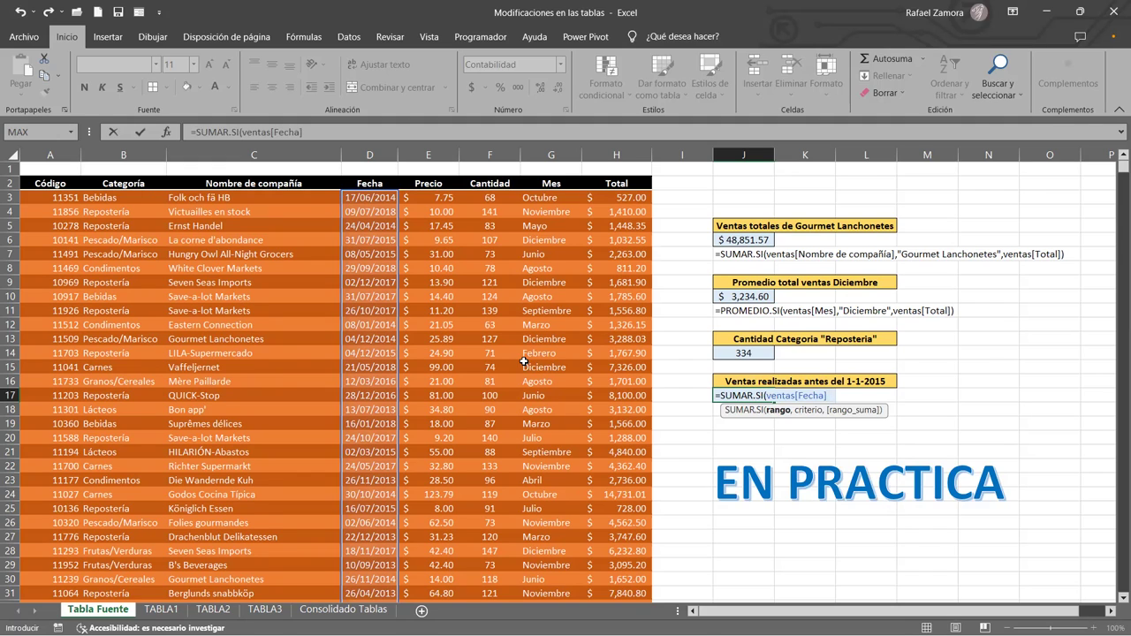
text(,)
text(")
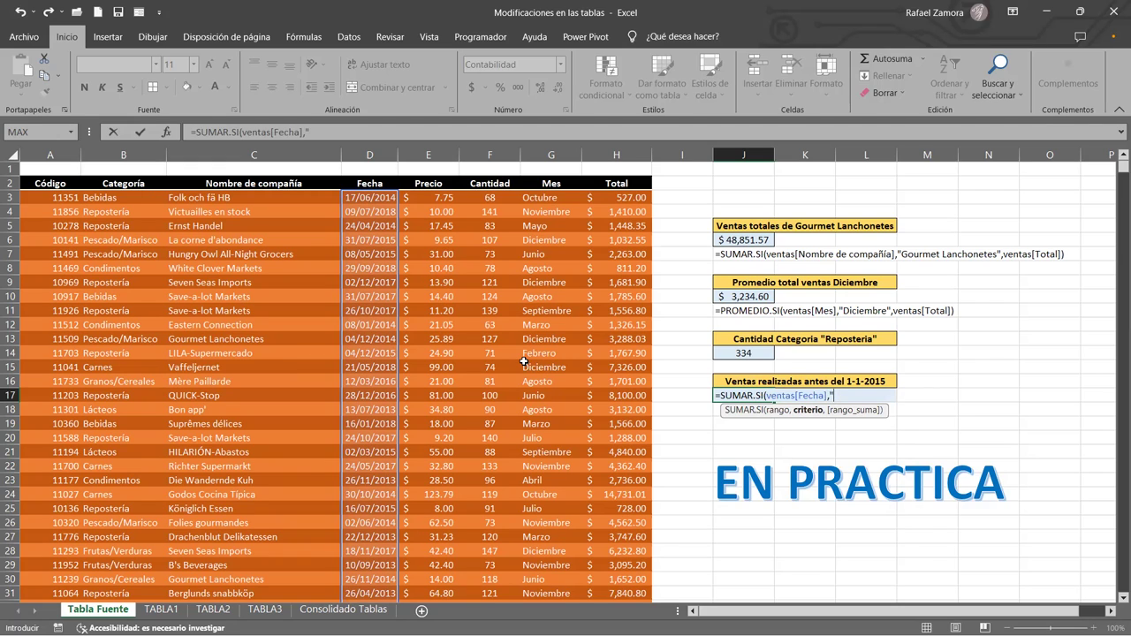
text(<)
text(//)
key(BackSpace)
text(1/1/)
text(2015)
text(")
text())
key(Return)
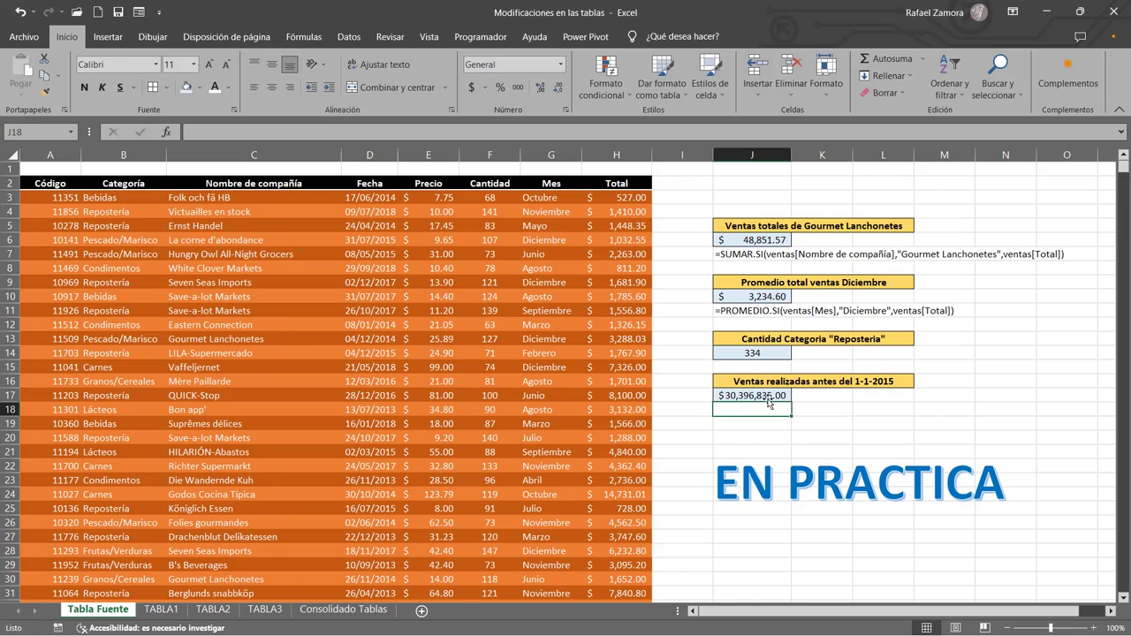
Paste J17's $30,396,835.00 result into J1 as a plain currency-formatted value.
click(730, 396)
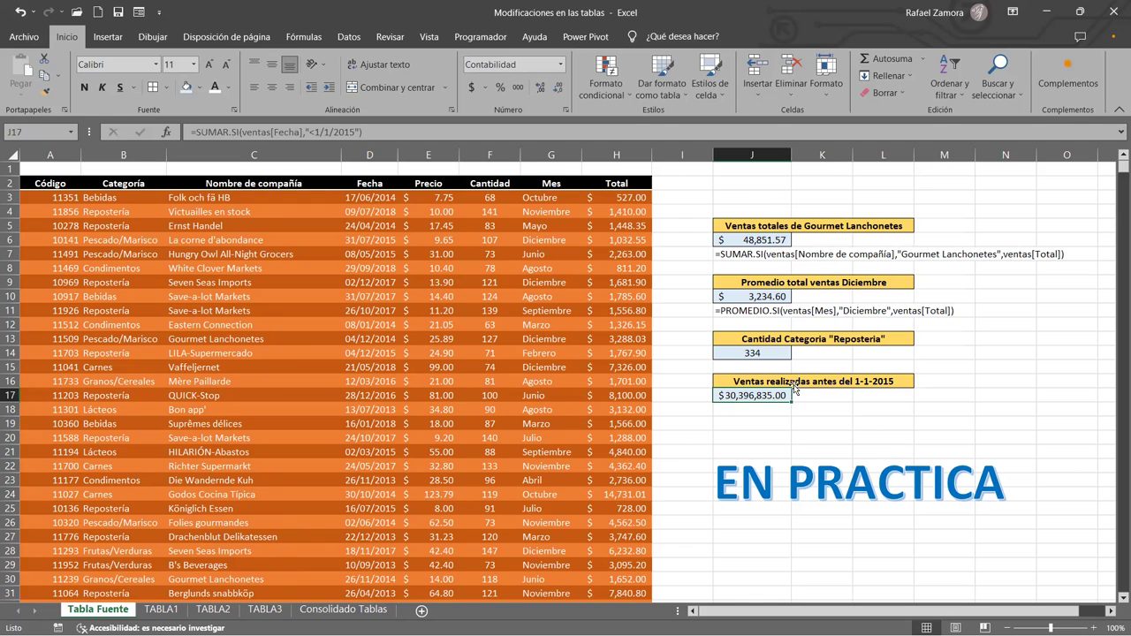
key(ctrl+c)
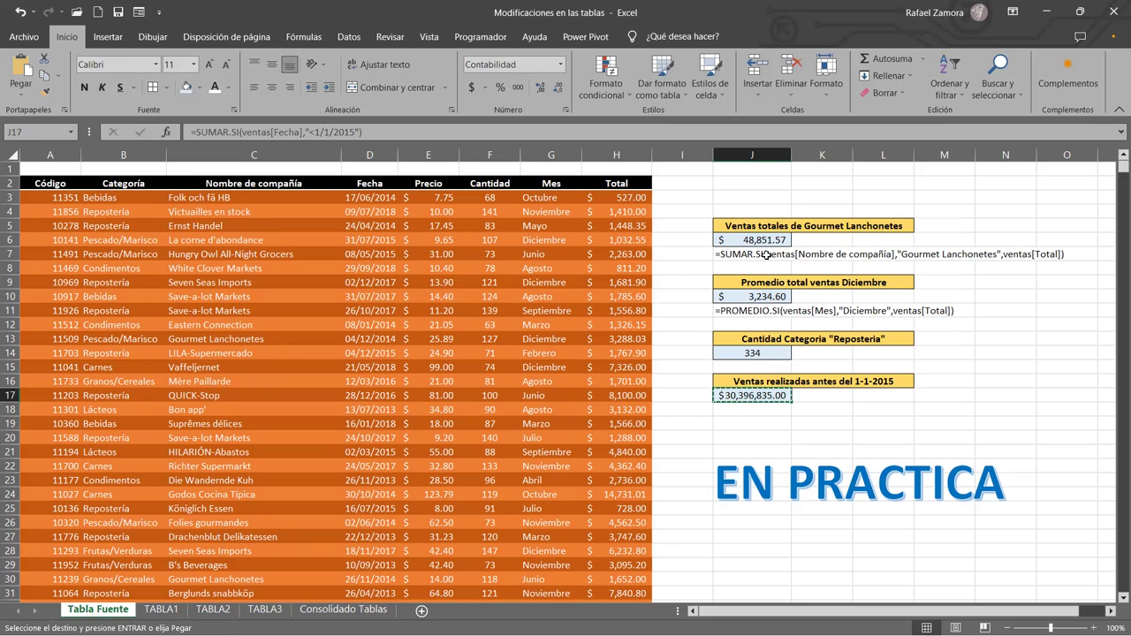
click(752, 155)
click(758, 171)
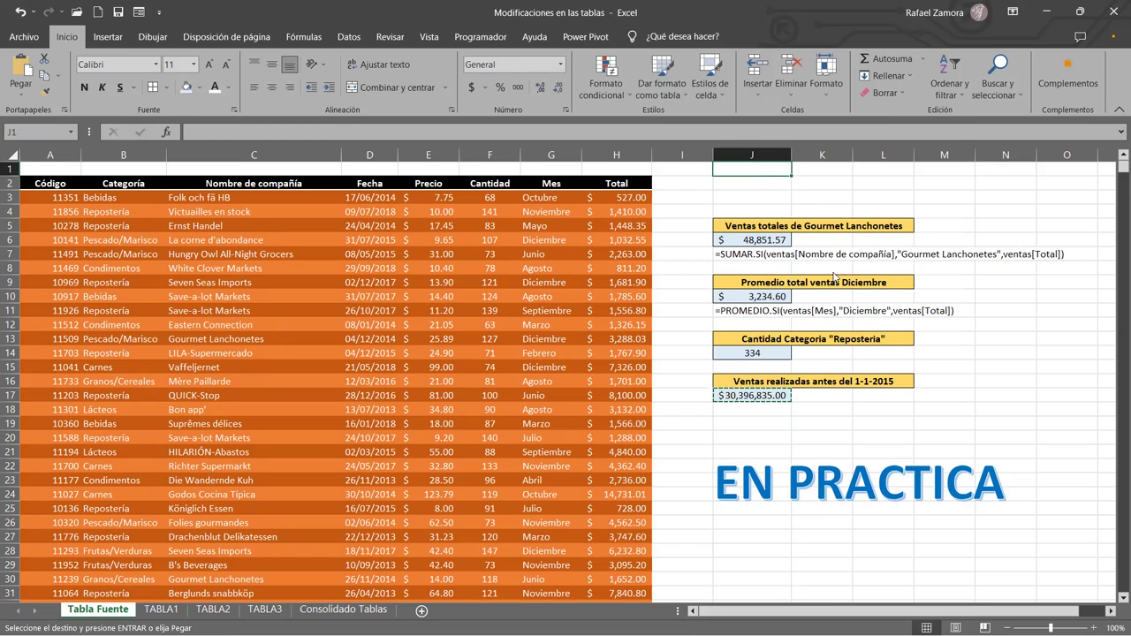
right_click(757, 170)
click(810, 259)
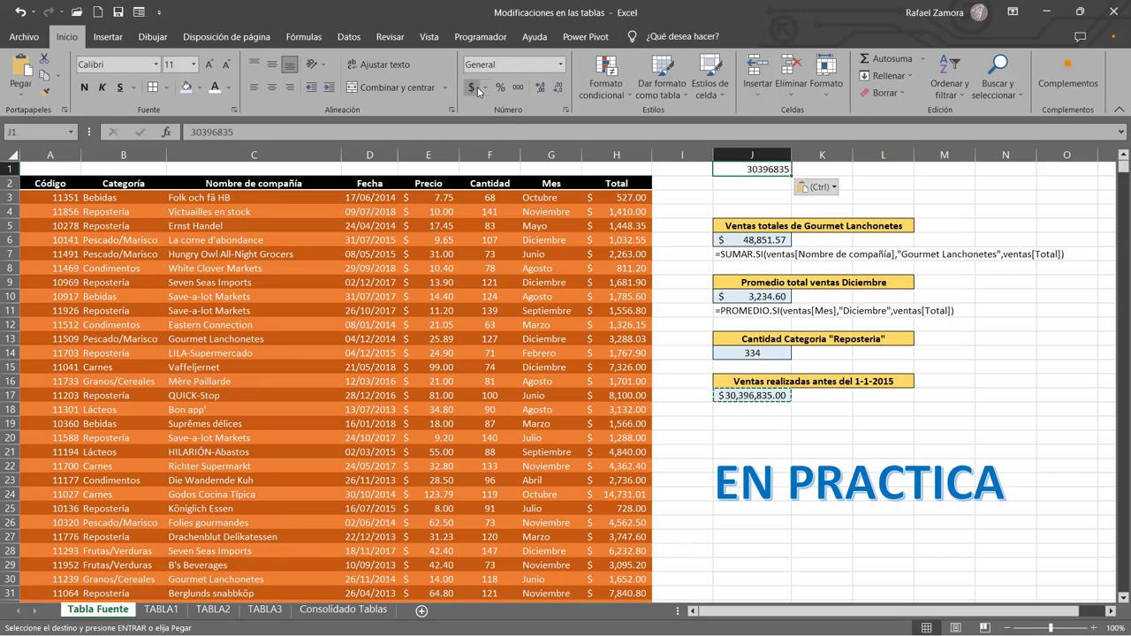
key(Escape)
click(908, 531)
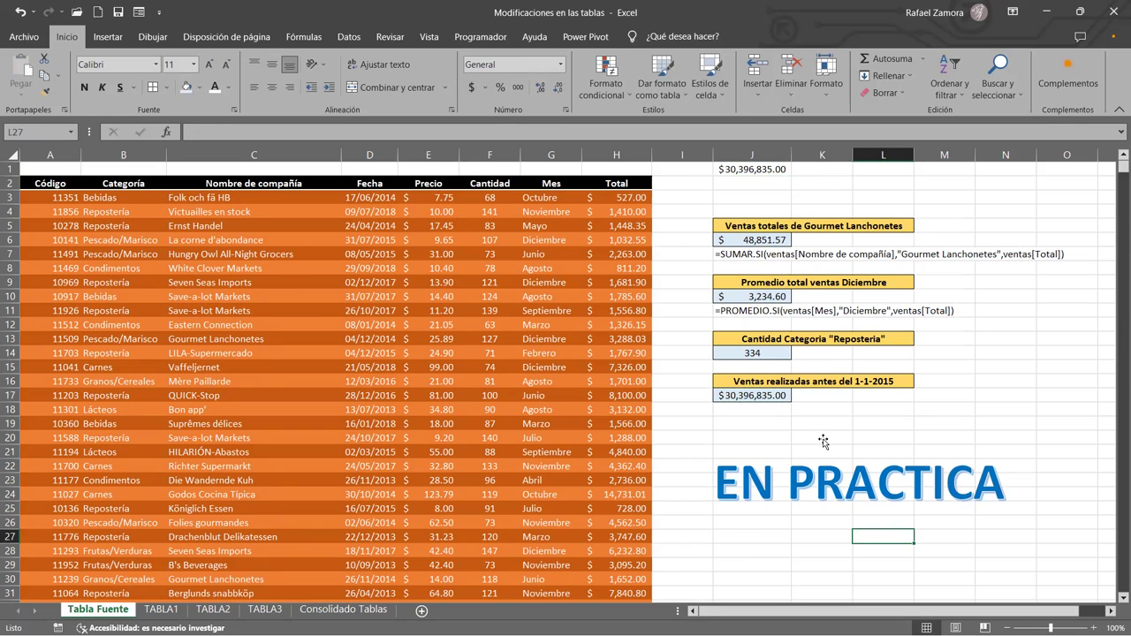
Filter the ventas table's Fecha column to dates before 1-1-2015.
click(456, 365)
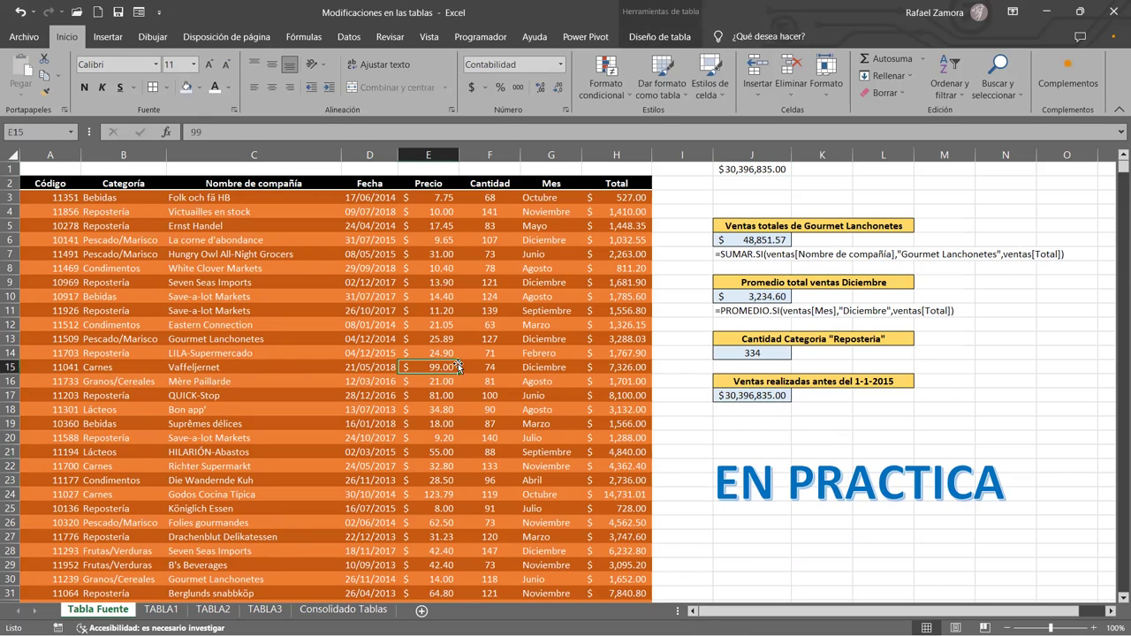
key(ctrl+shift+l)
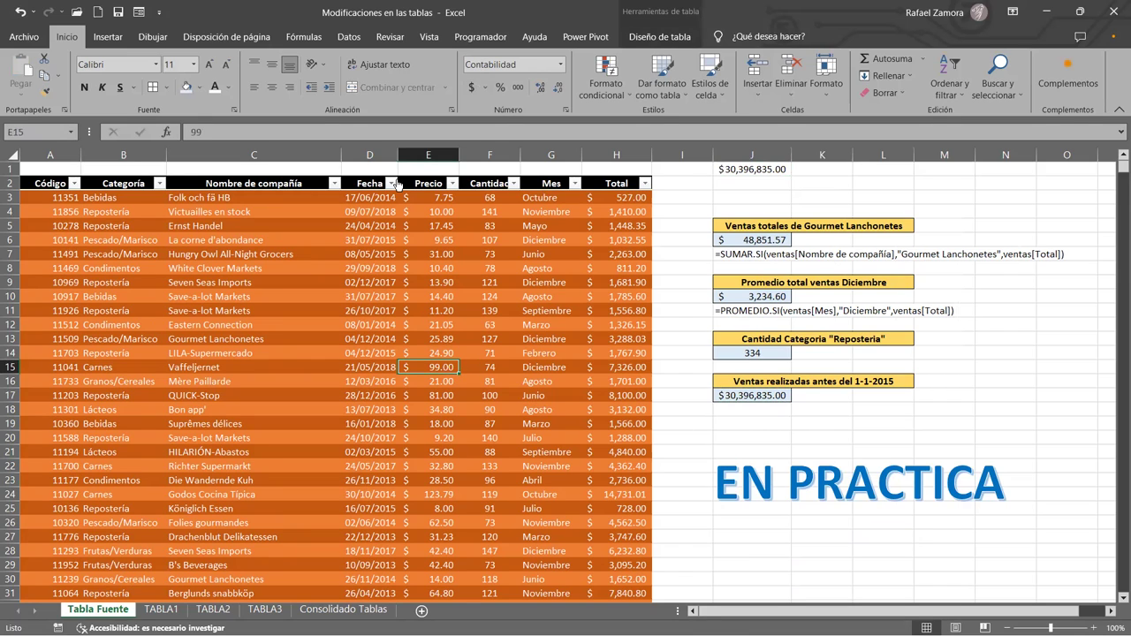
click(391, 183)
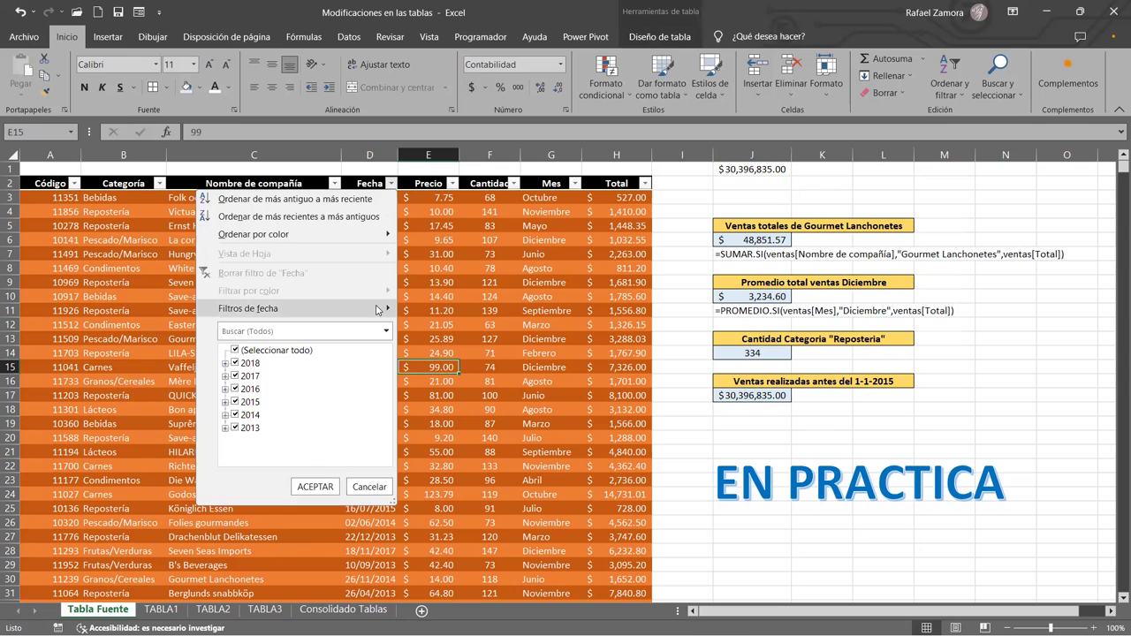
mouse_move(378, 309)
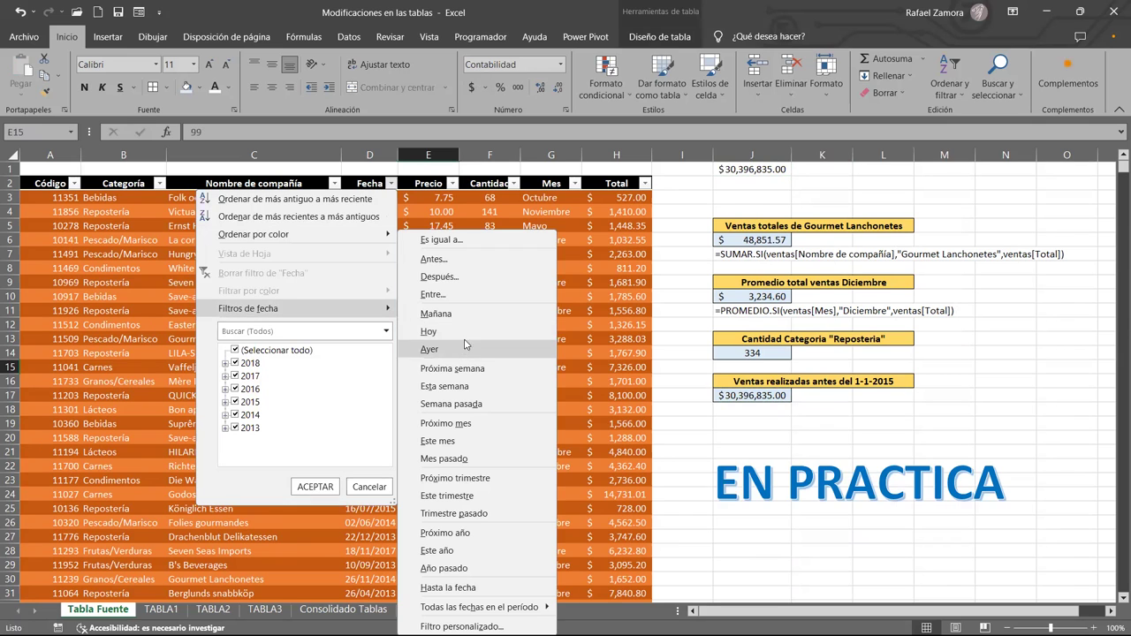
click(461, 262)
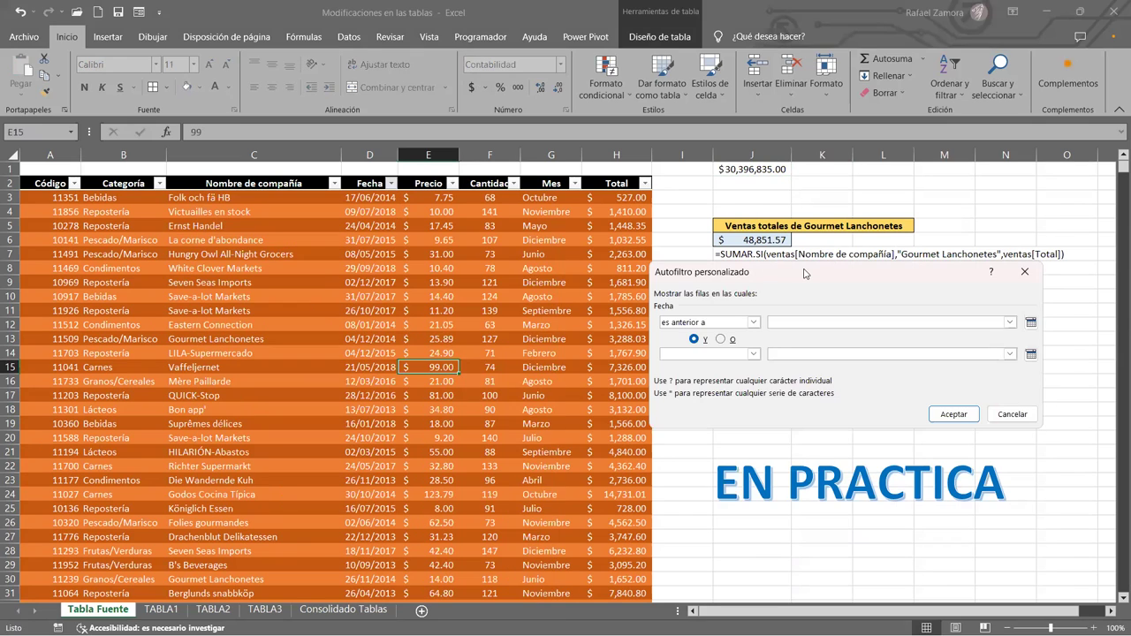
drag(805, 273, 225, 265)
text(1-1-2015)
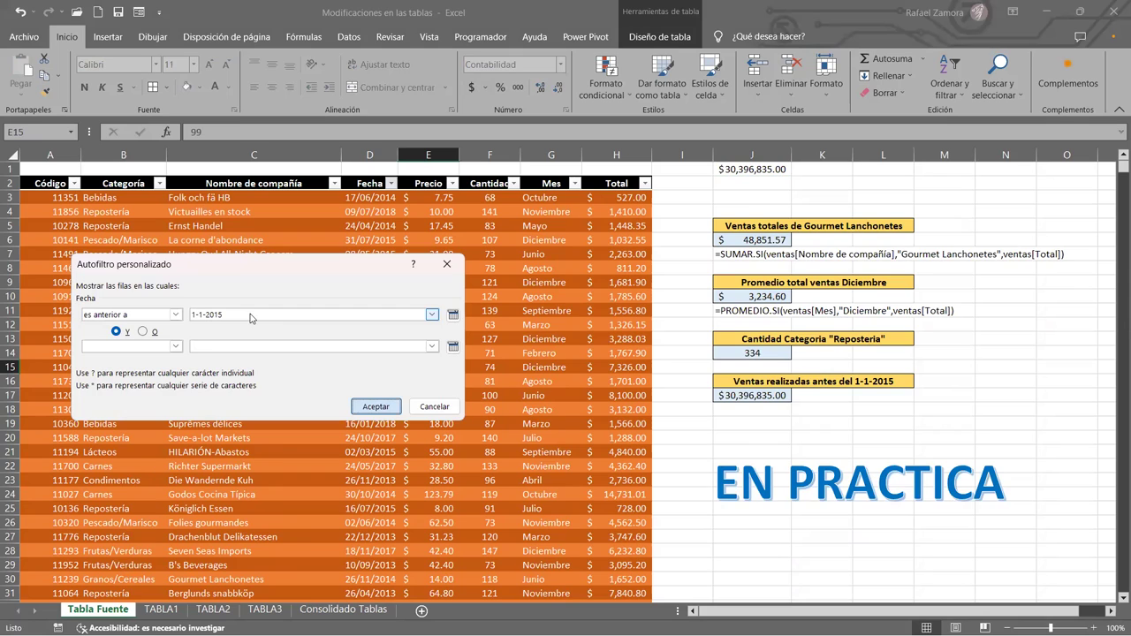
click(376, 406)
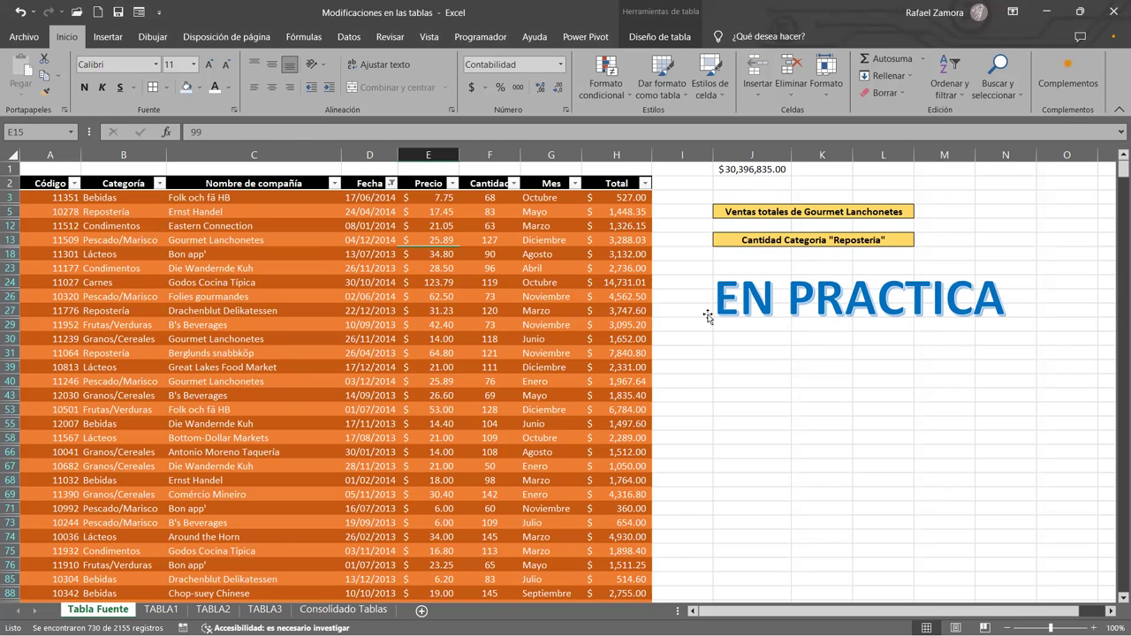
Set the table's Total row to Suma, showing $1,811,354.24, and autofit column H.
click(629, 339)
key(ctrl+Down)
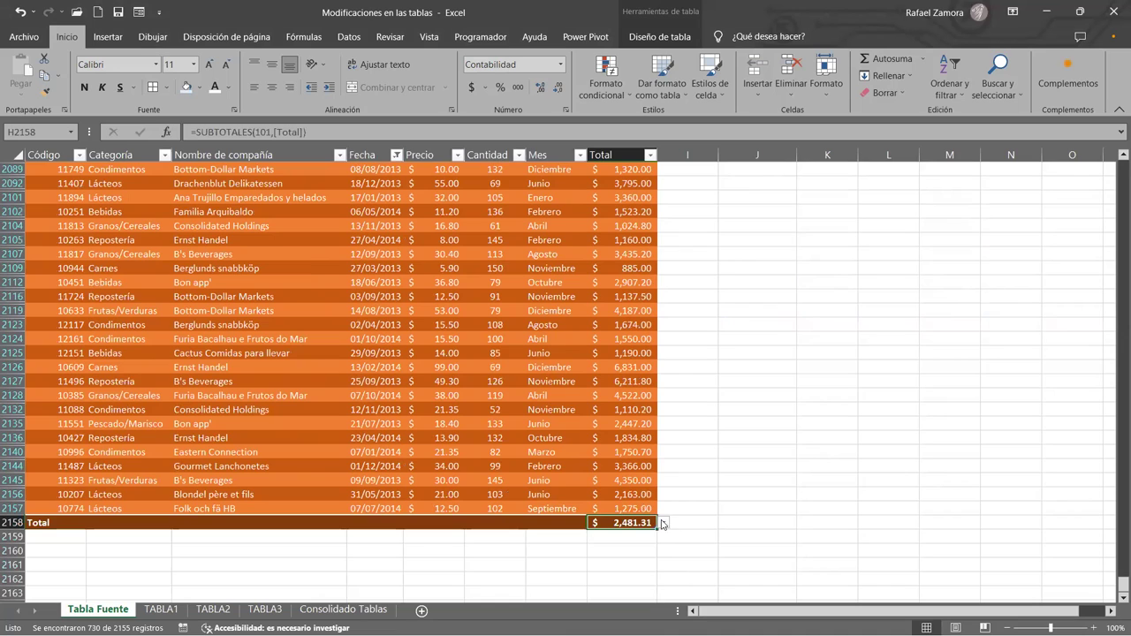
scroll(671, 563, down, 2)
click(663, 523)
key(Down)
key(Down)
key(Down)
key(Down)
key(Down)
key(Return)
double_click(658, 149)
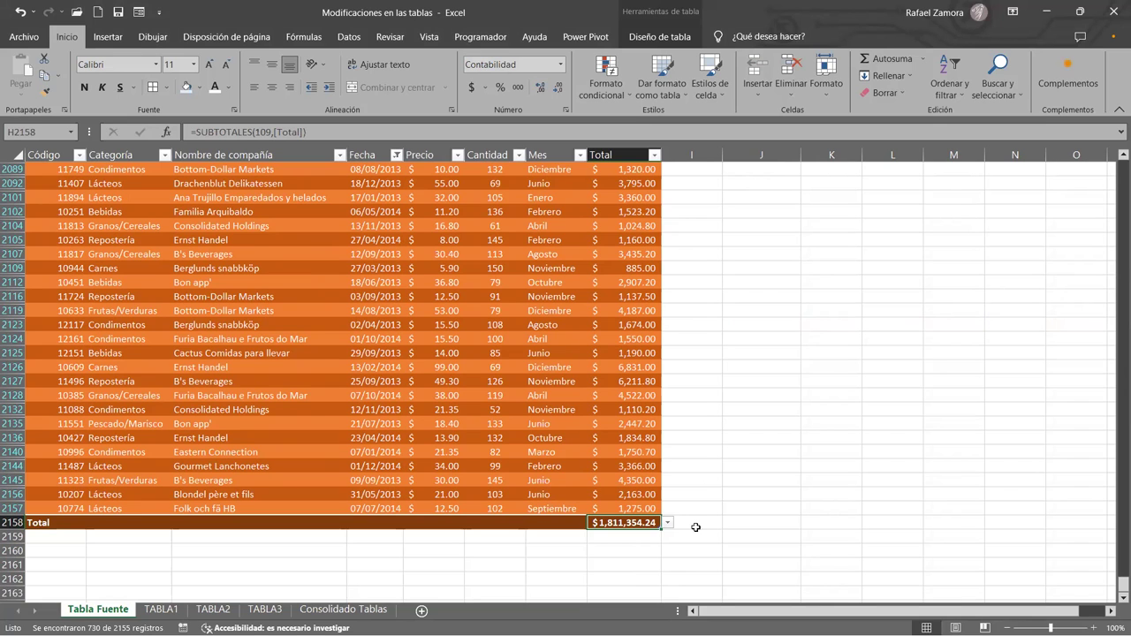
scroll(698, 526, up, 2)
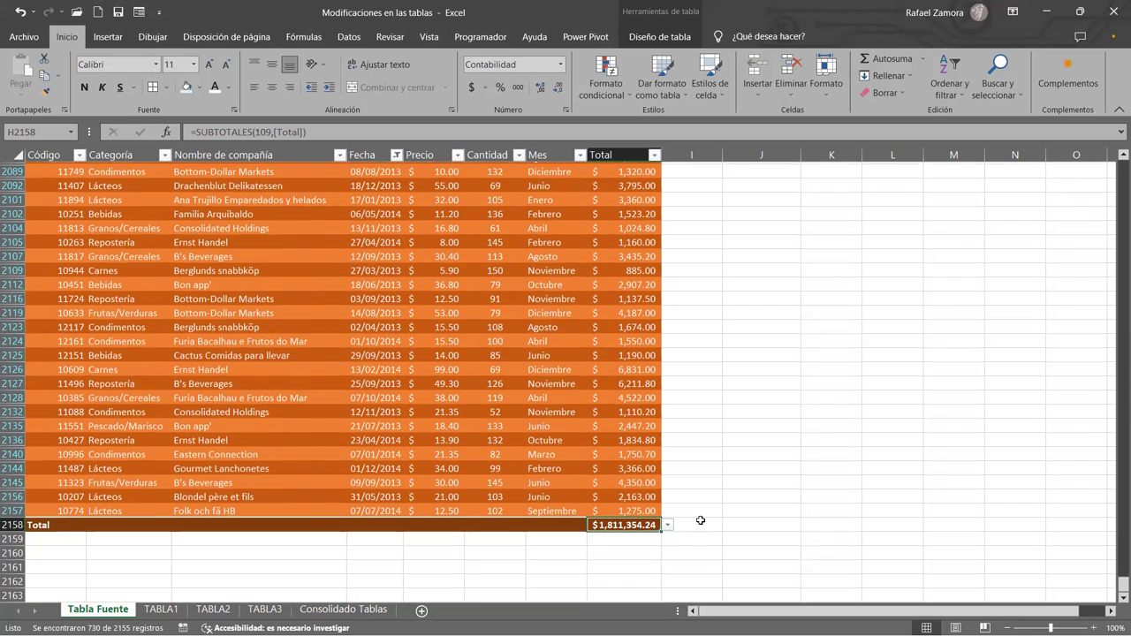
scroll(722, 485, up, 5)
scroll(881, 474, up, 5)
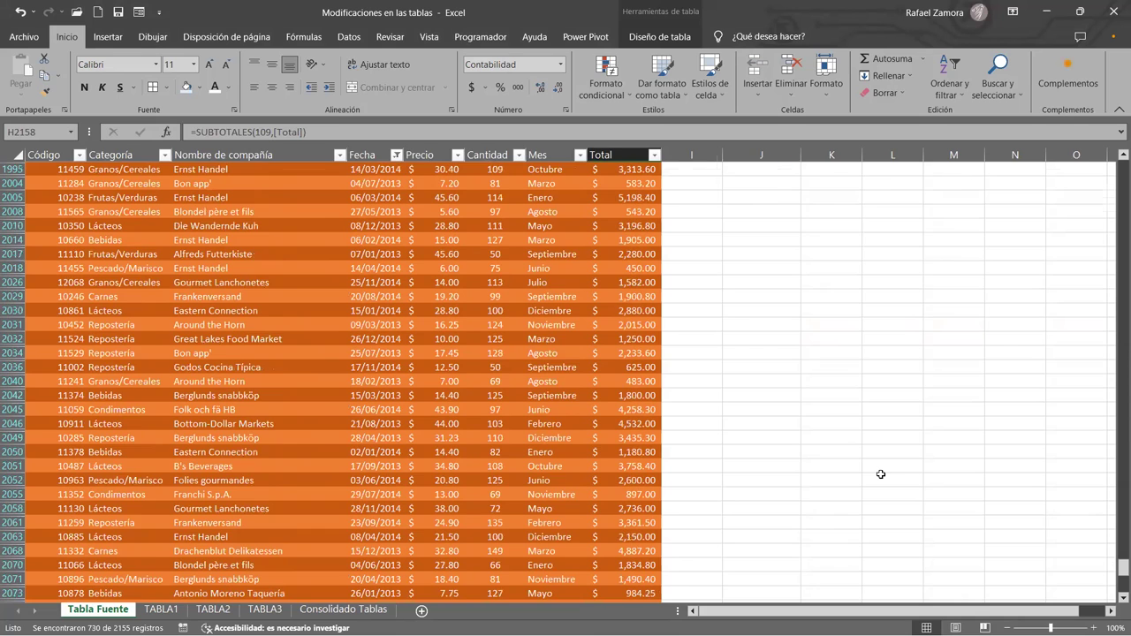
key(ctrl+Up)
scroll(746, 234, up, 1)
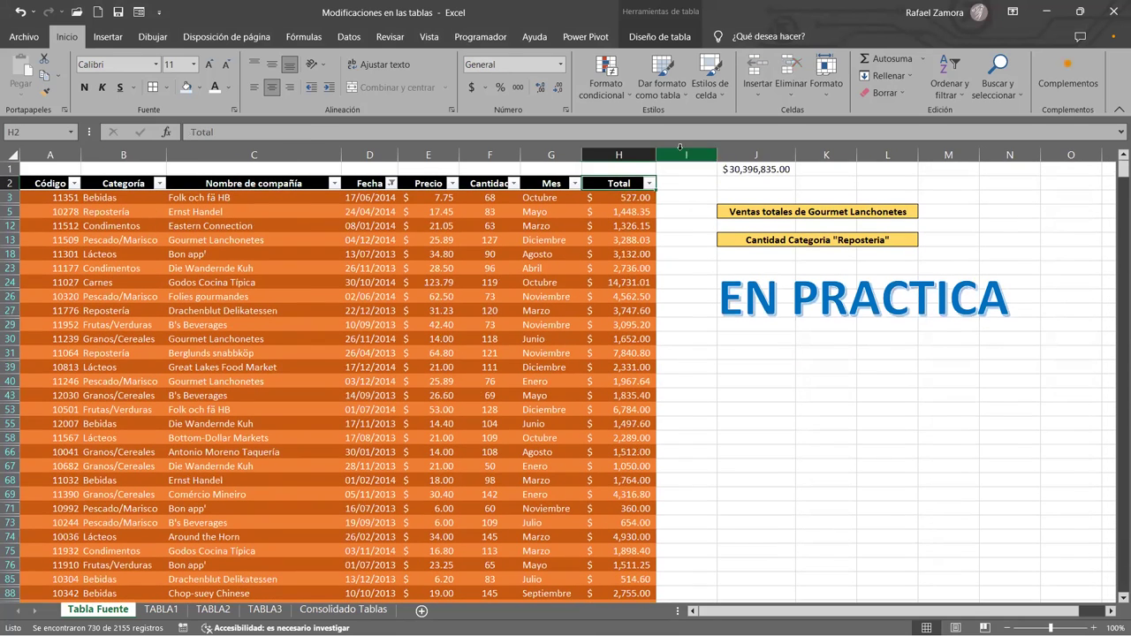
click(742, 169)
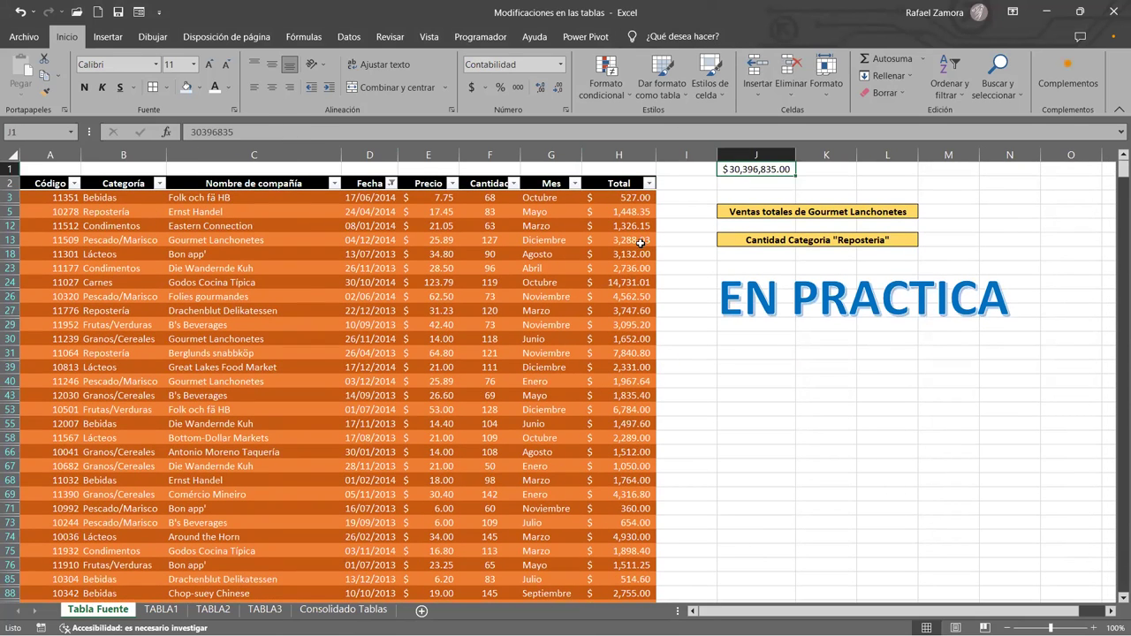
Clear the table filter and inspect J17's SUMAR.SI formula without changing it.
click(572, 298)
key(ctrl+shift+l)
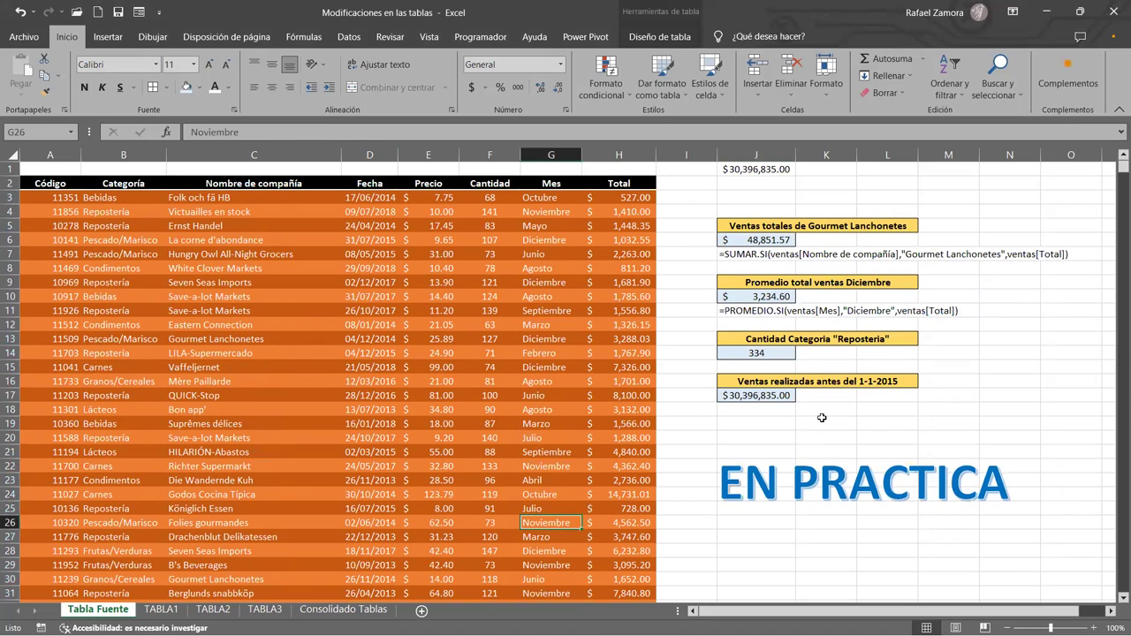
click(739, 395)
key(F2)
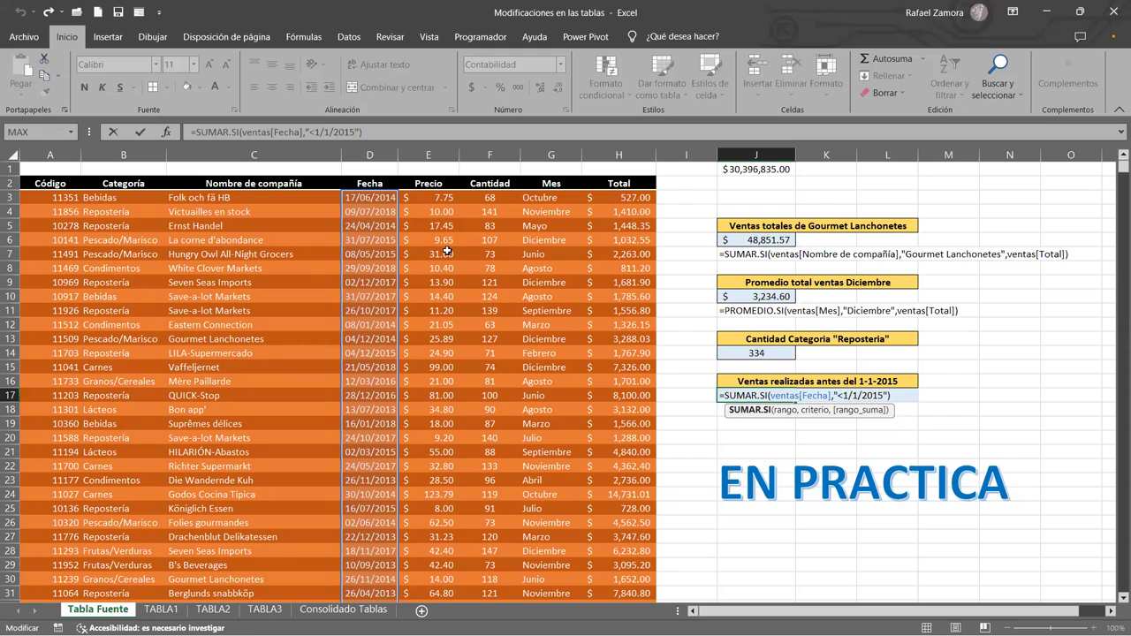
click(371, 212)
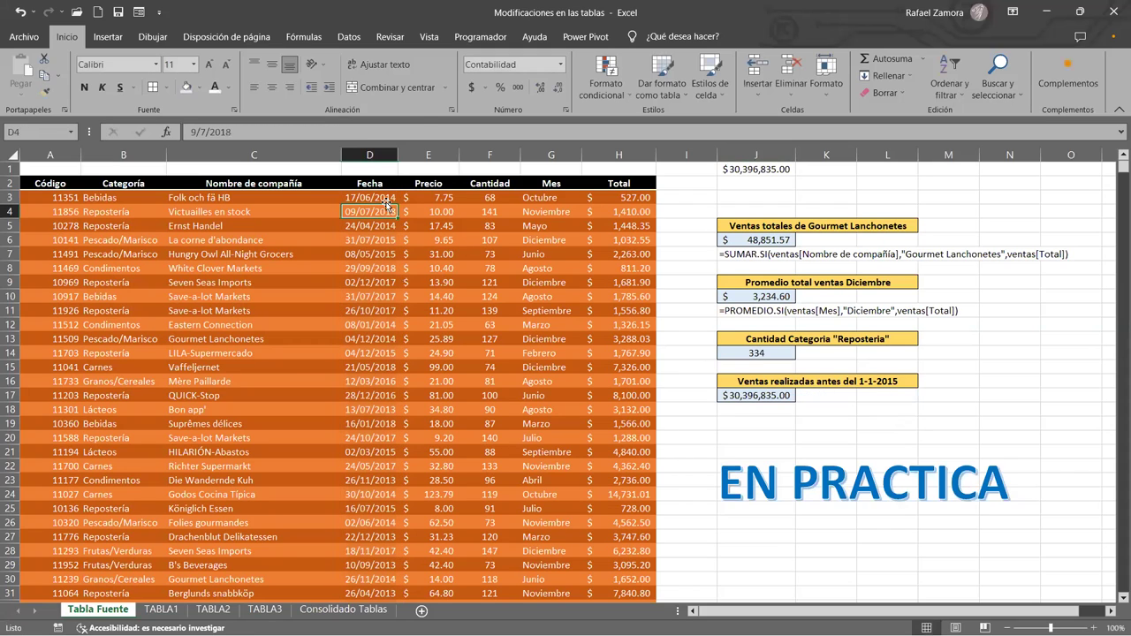
Reapply the Fecha filter for dates before 1/1/2015.
click(431, 310)
key(ctrl+shift+l)
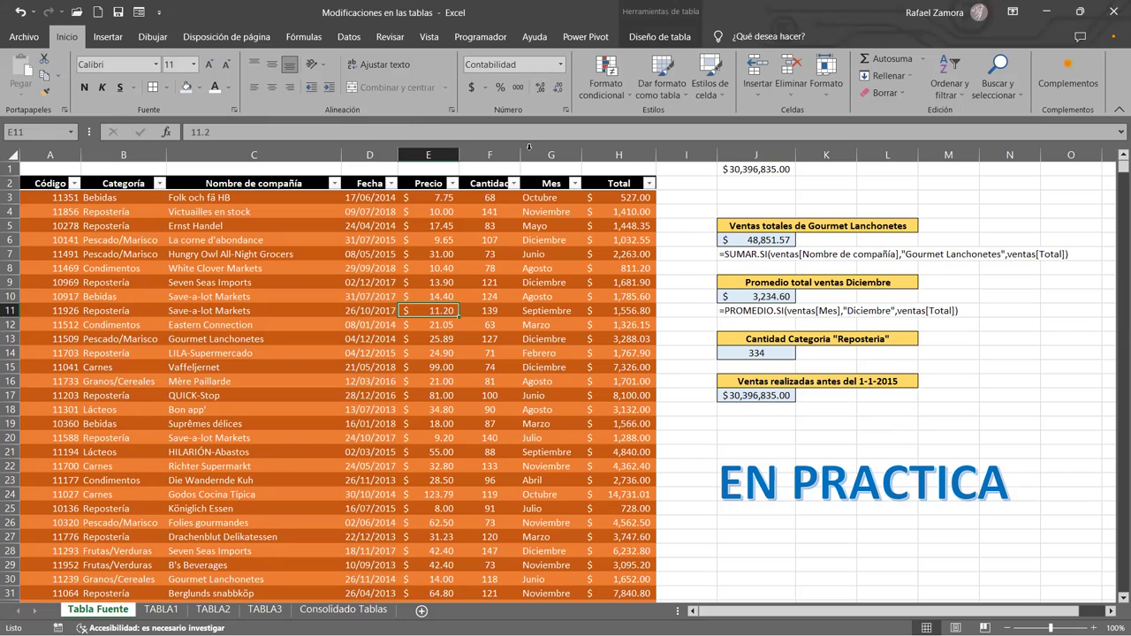
click(389, 184)
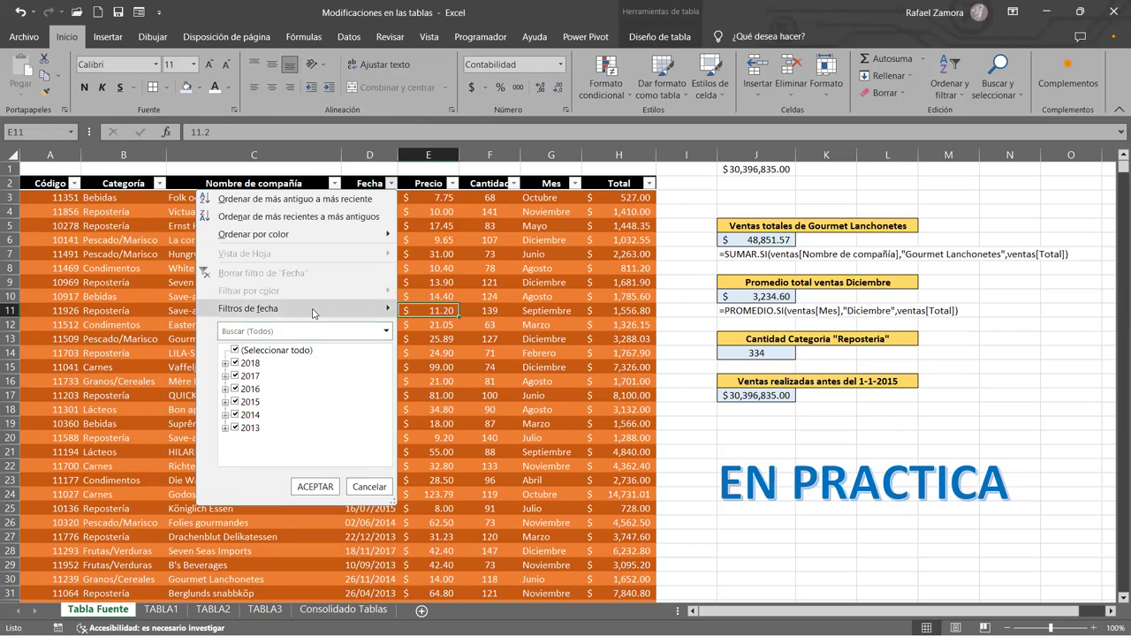
mouse_move(314, 311)
click(446, 262)
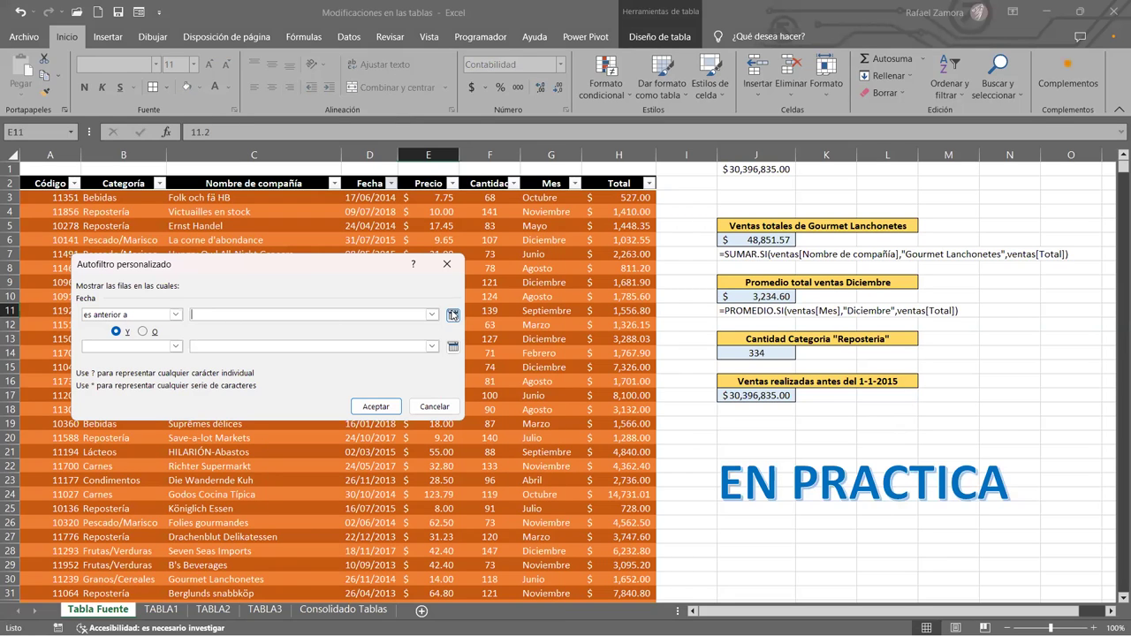
click(386, 315)
text(1/1/)
text(2015)
click(376, 407)
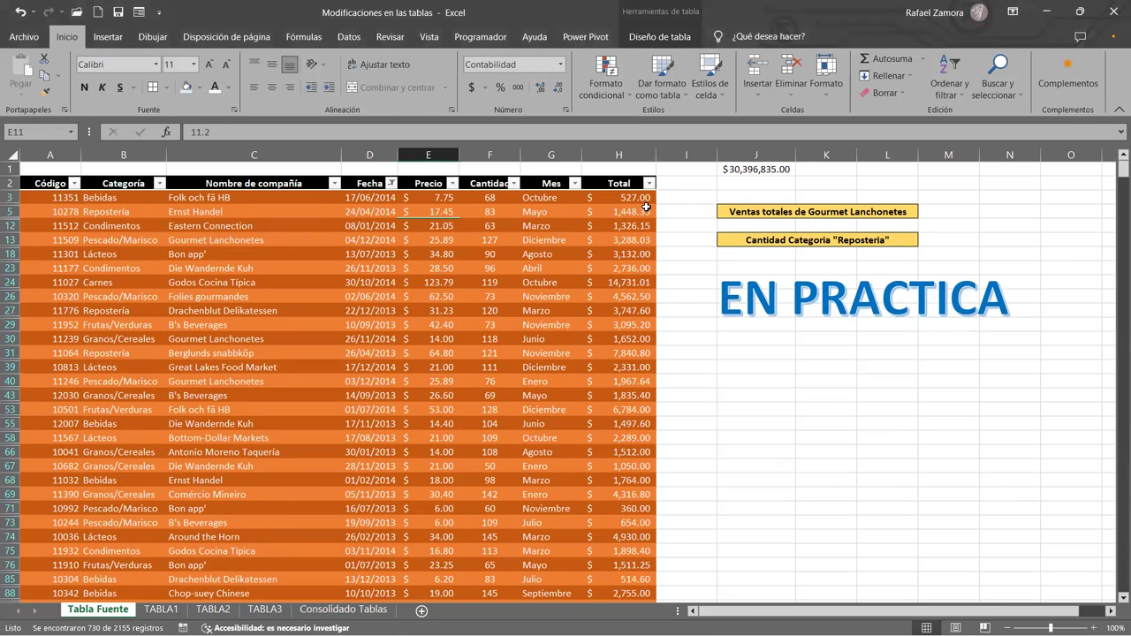
click(636, 290)
key(ctrl+Down)
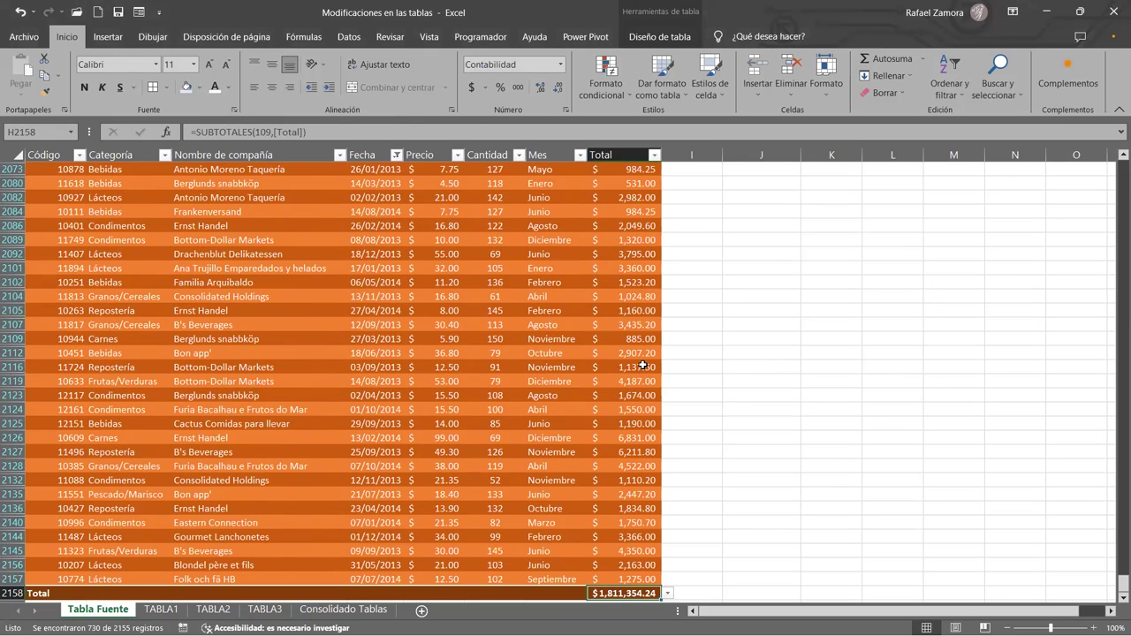
scroll(642, 366, up, 3)
scroll(642, 362, up, 3)
scroll(639, 357, up, 3)
scroll(637, 352, up, 3)
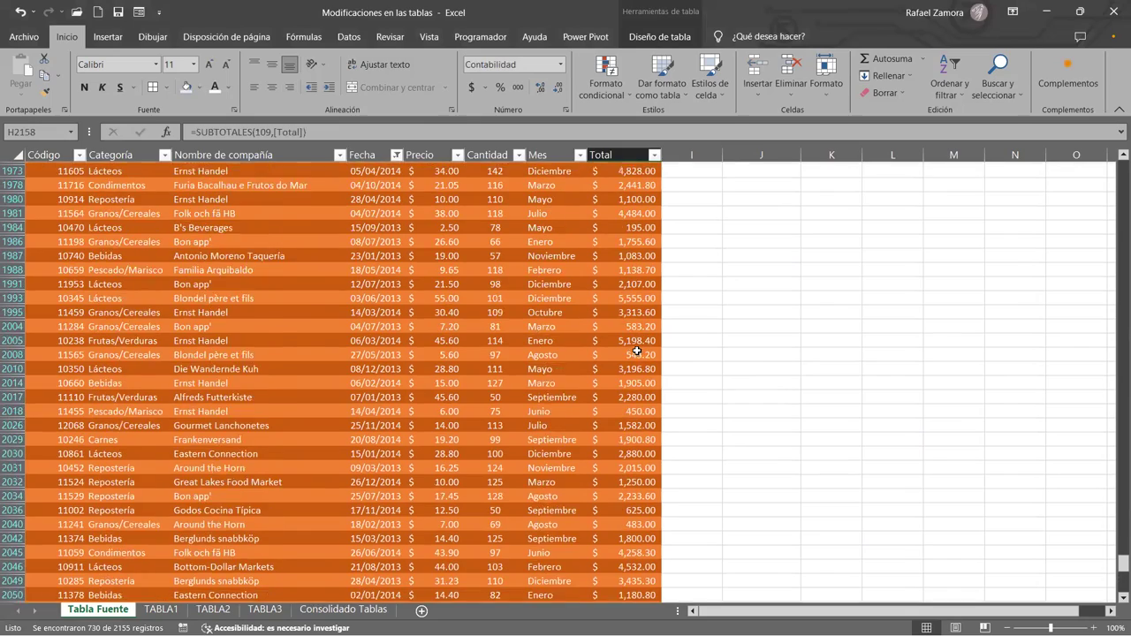
scroll(637, 352, up, 2)
click(725, 369)
scroll(757, 426, down, 2)
scroll(707, 459, down, 6)
scroll(662, 487, down, 3)
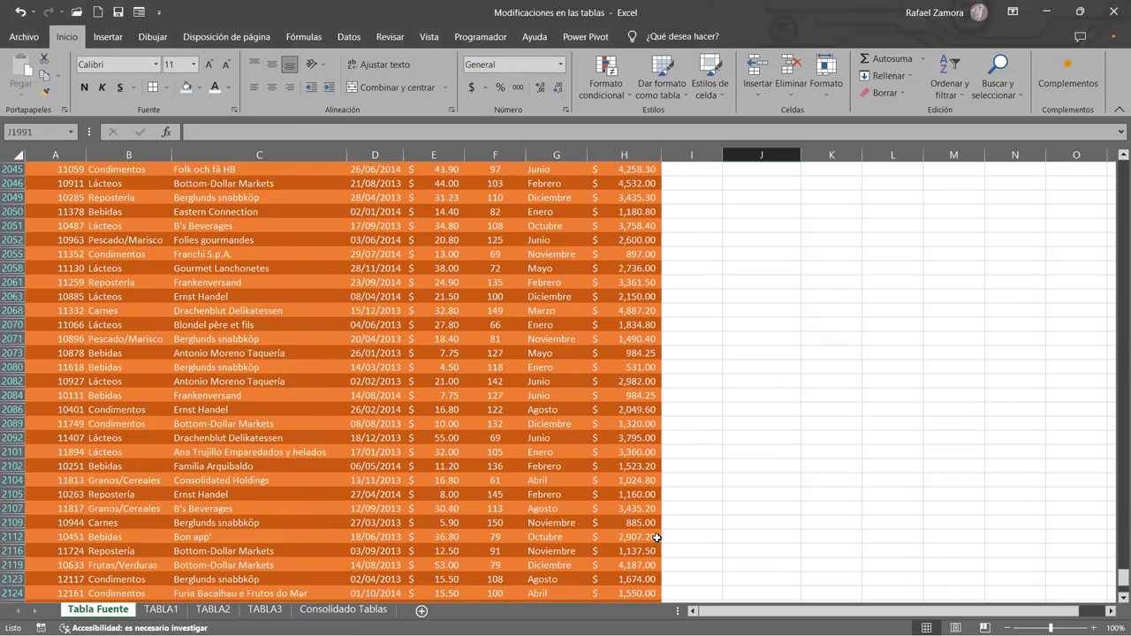
scroll(656, 543, down, 7)
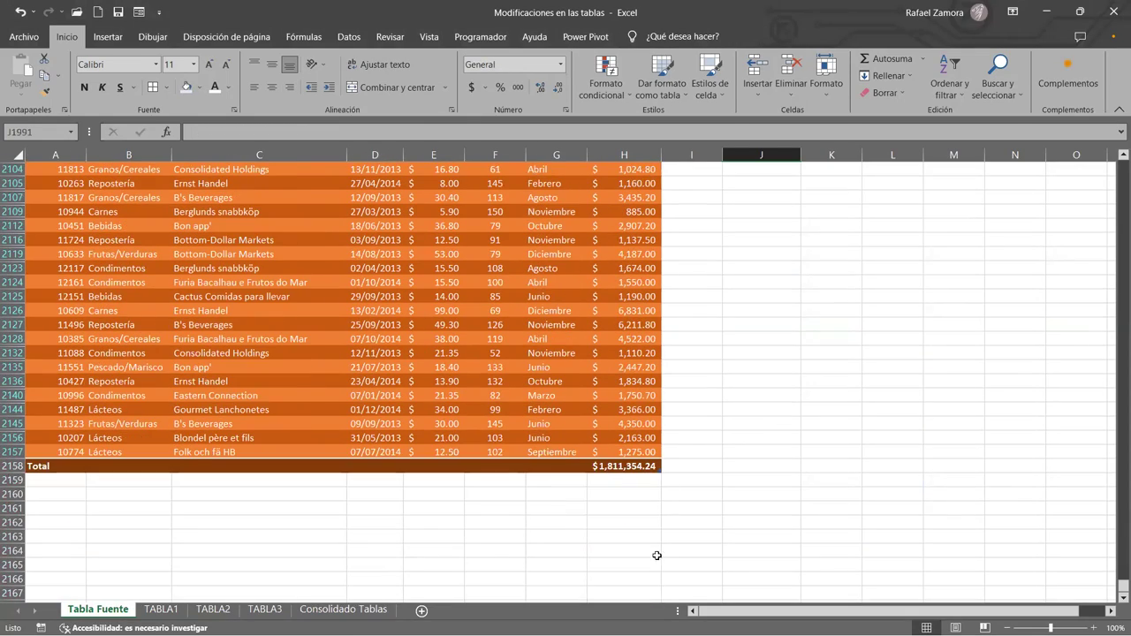
click(628, 465)
click(668, 467)
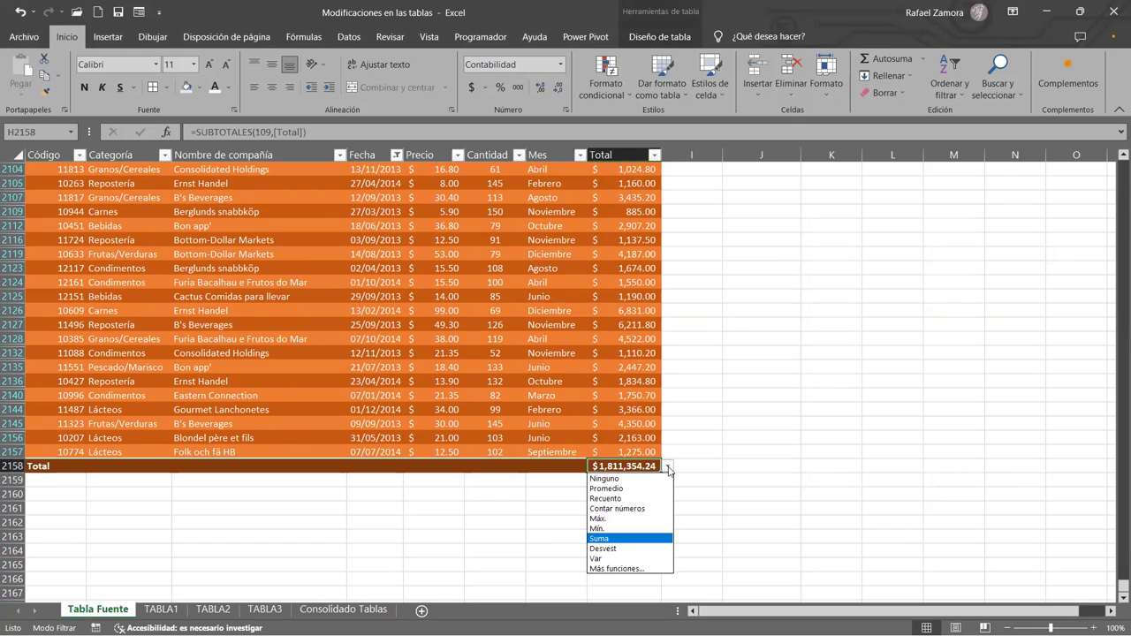
click(608, 538)
click(728, 438)
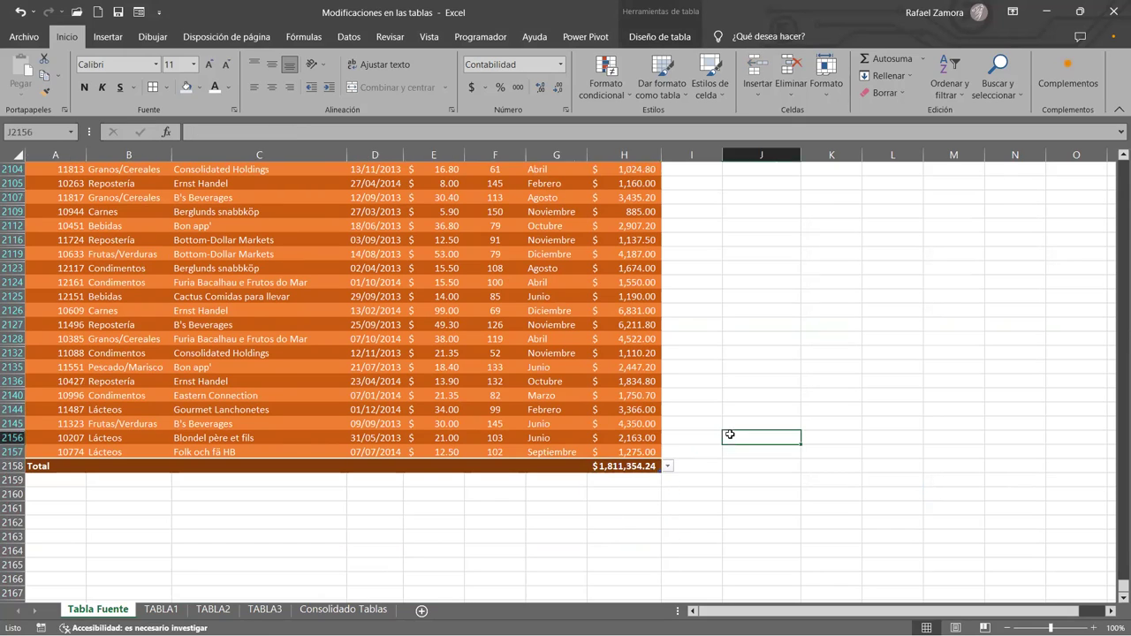
click(610, 452)
key(ctrl+shift+Up)
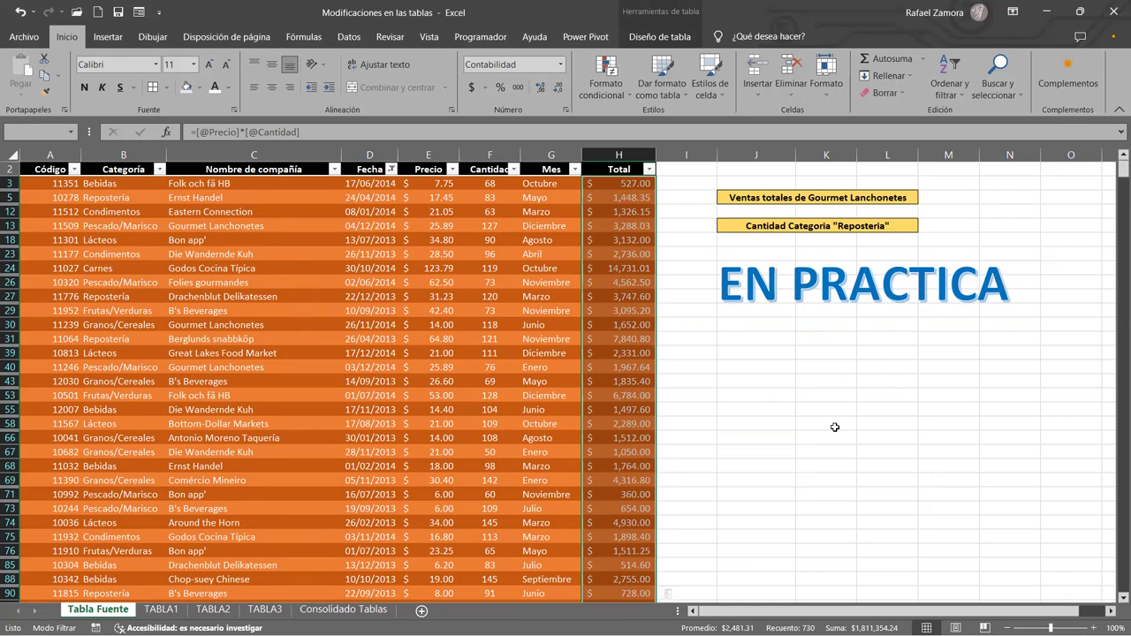
scroll(836, 429, up, 1)
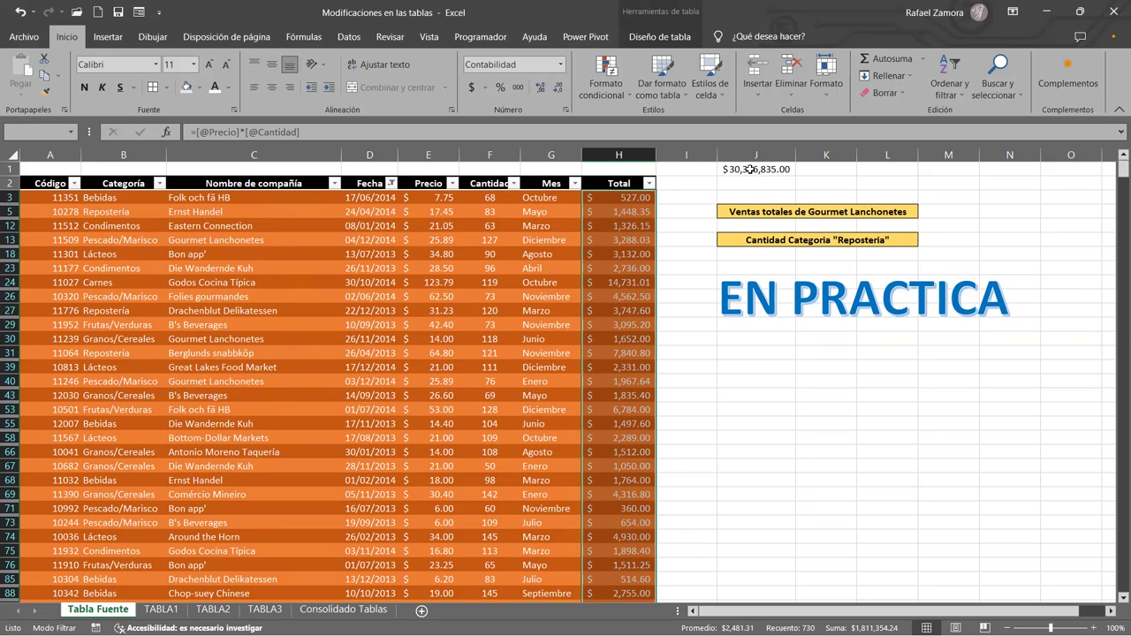
click(419, 310)
Clear the filter and add ventas[Total] as J17's sum range, giving $1,811,354.24.
key(ctrl+shift+l)
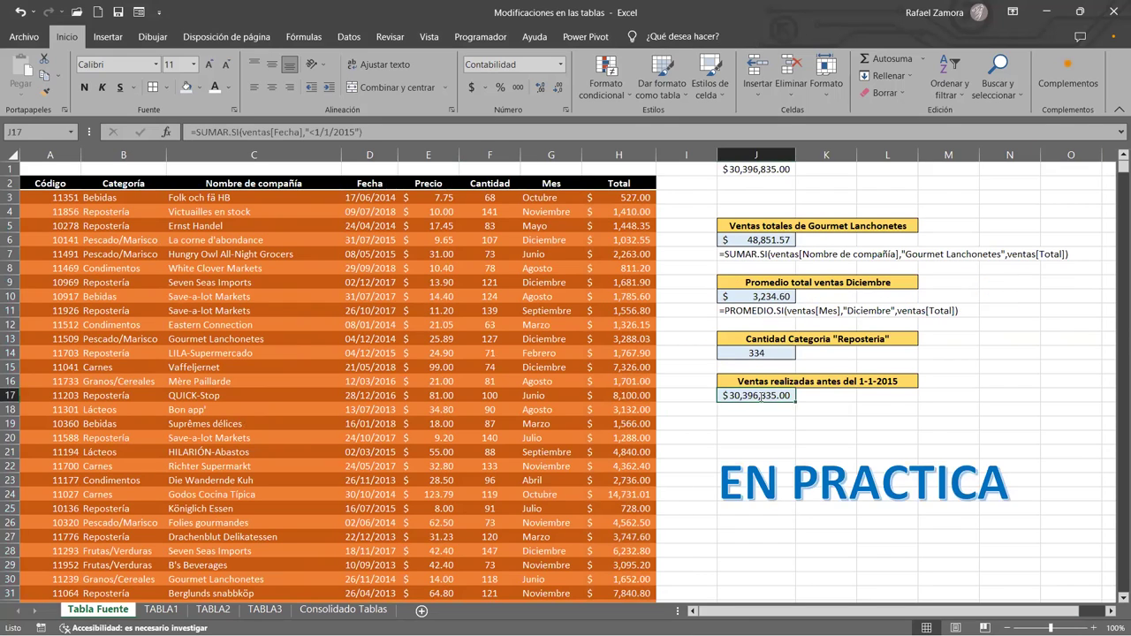
double_click(759, 396)
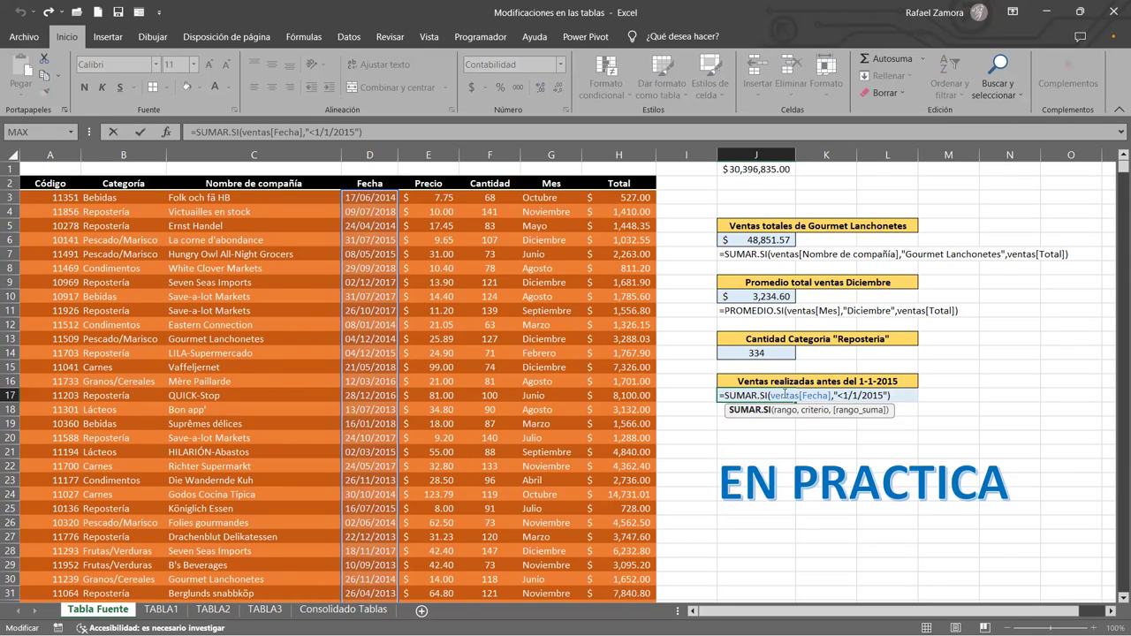
click(784, 395)
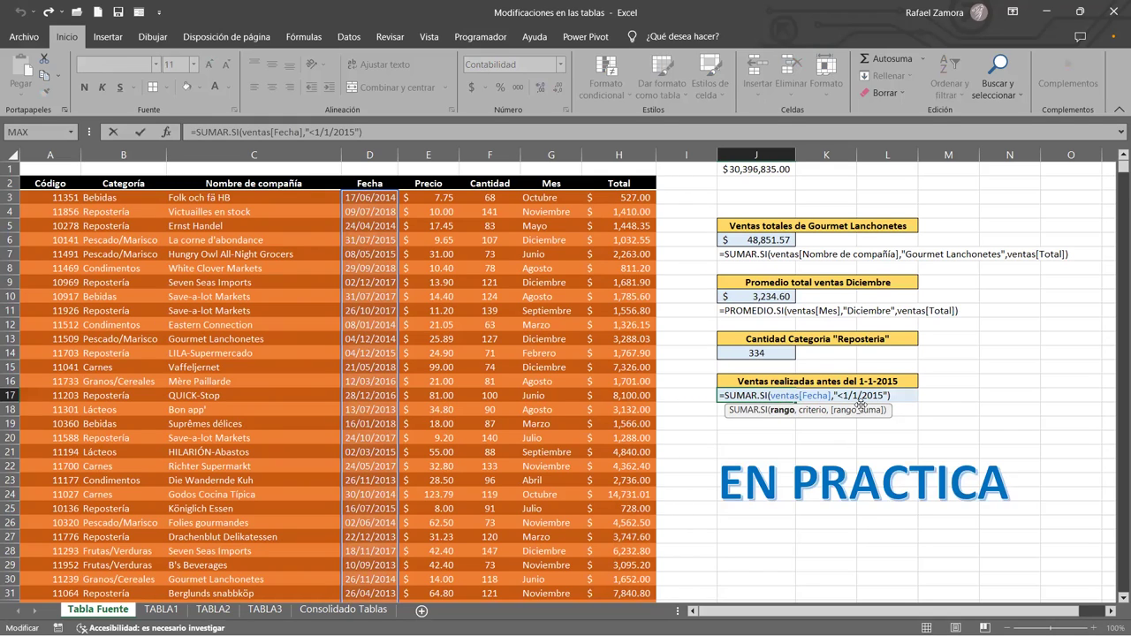
click(874, 395)
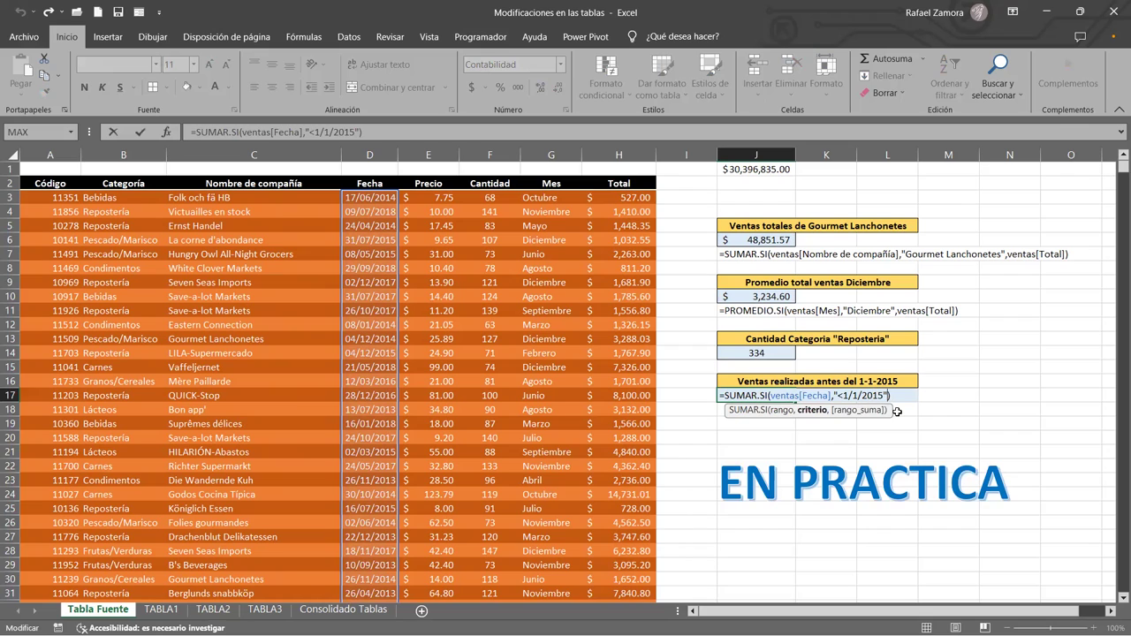
text(,)
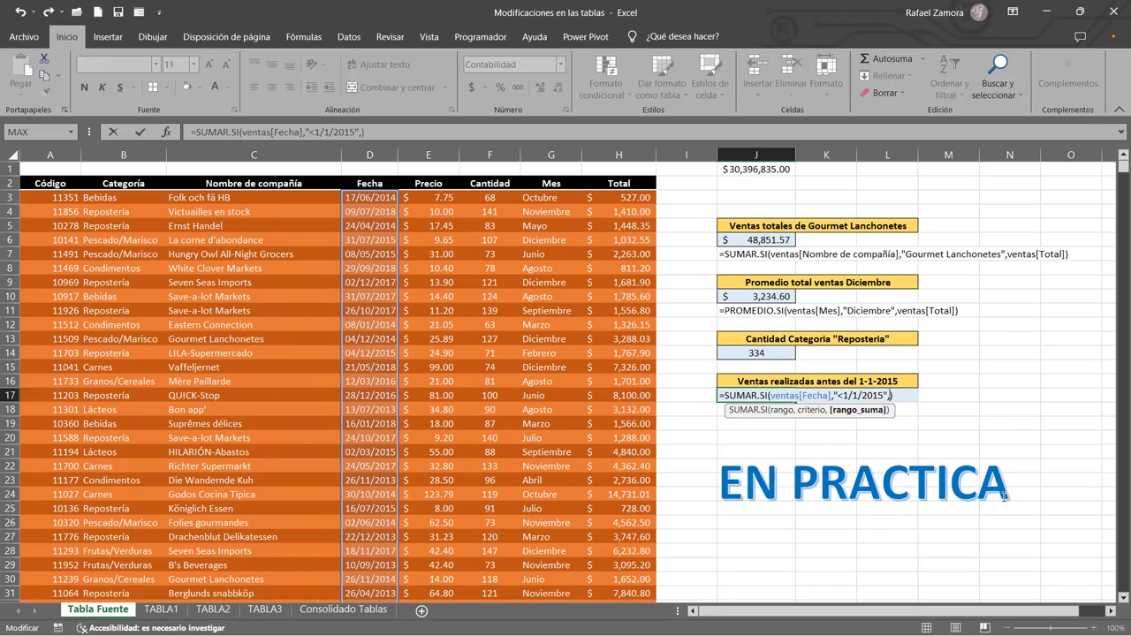
text(ven)
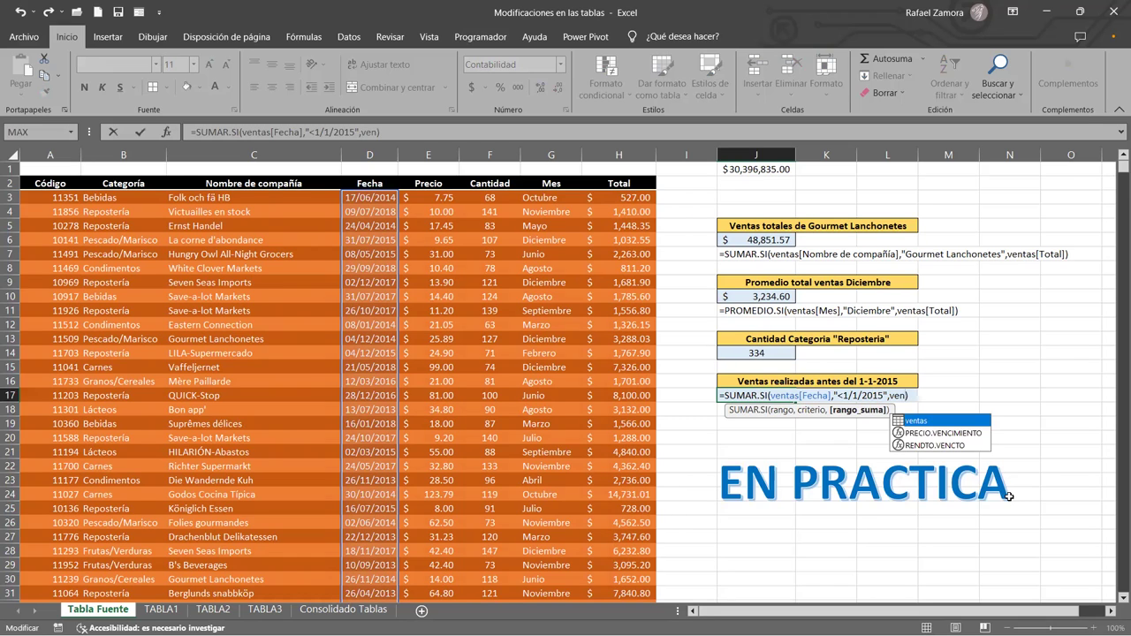
key(Tab)
text([)
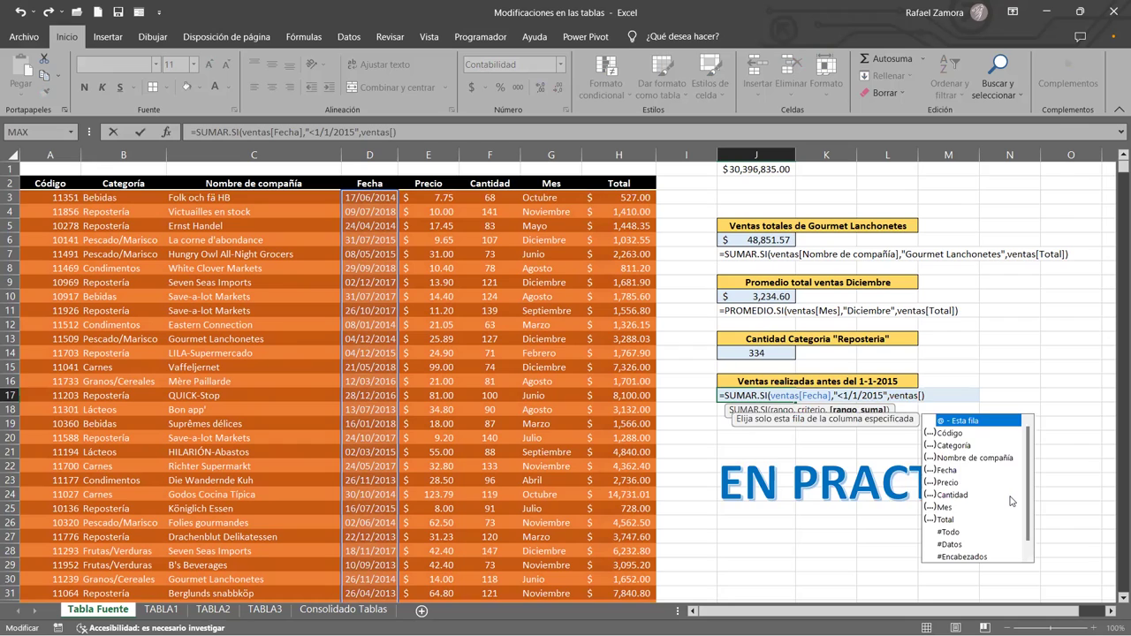
text(to)
key(Tab)
text(])
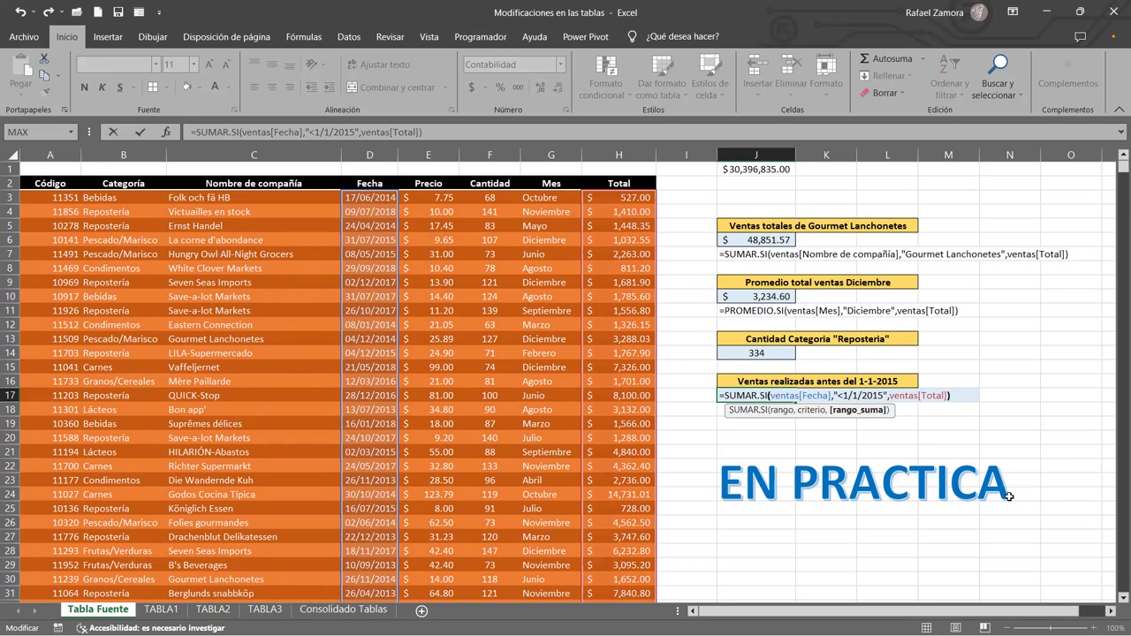
key(Return)
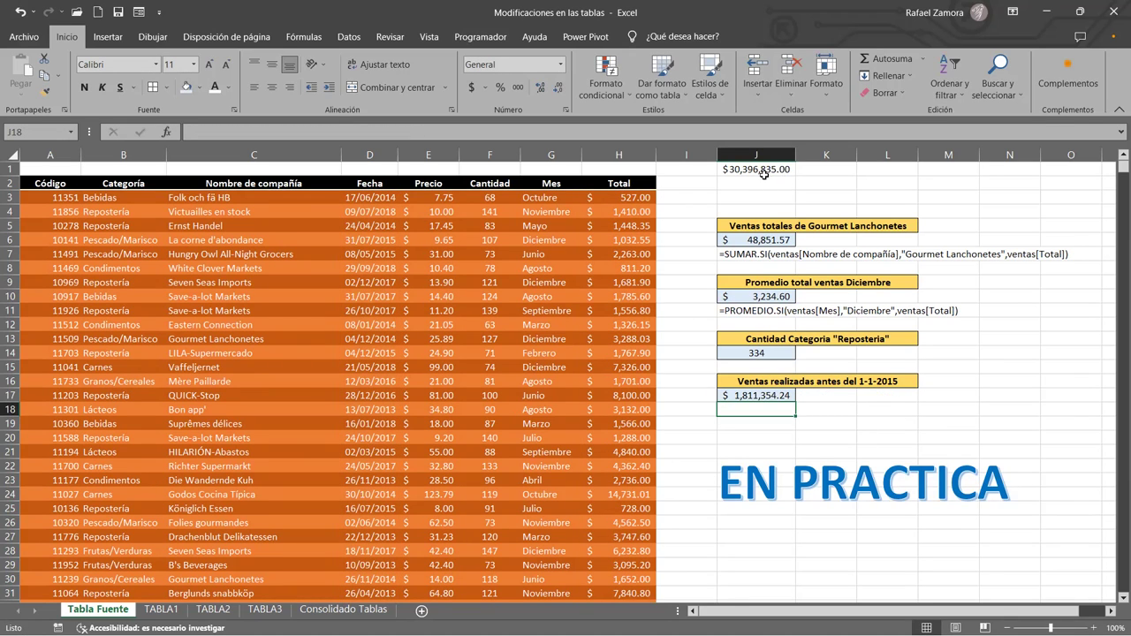
Delete the leftover value in J1 and check the table's Total row.
click(759, 169)
key(Delete)
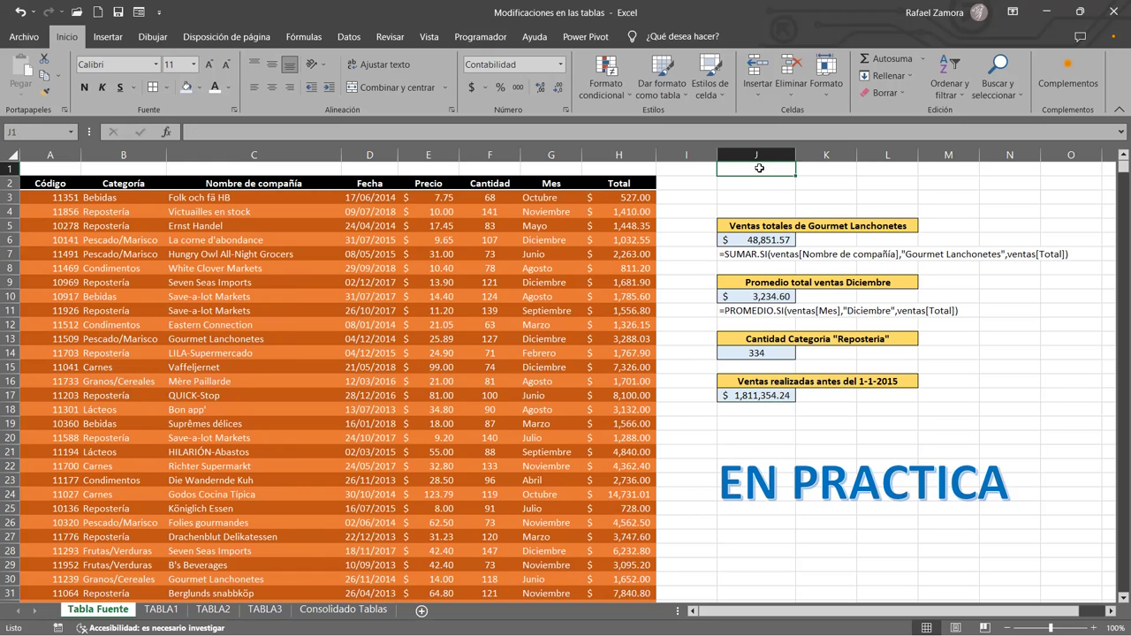
click(624, 281)
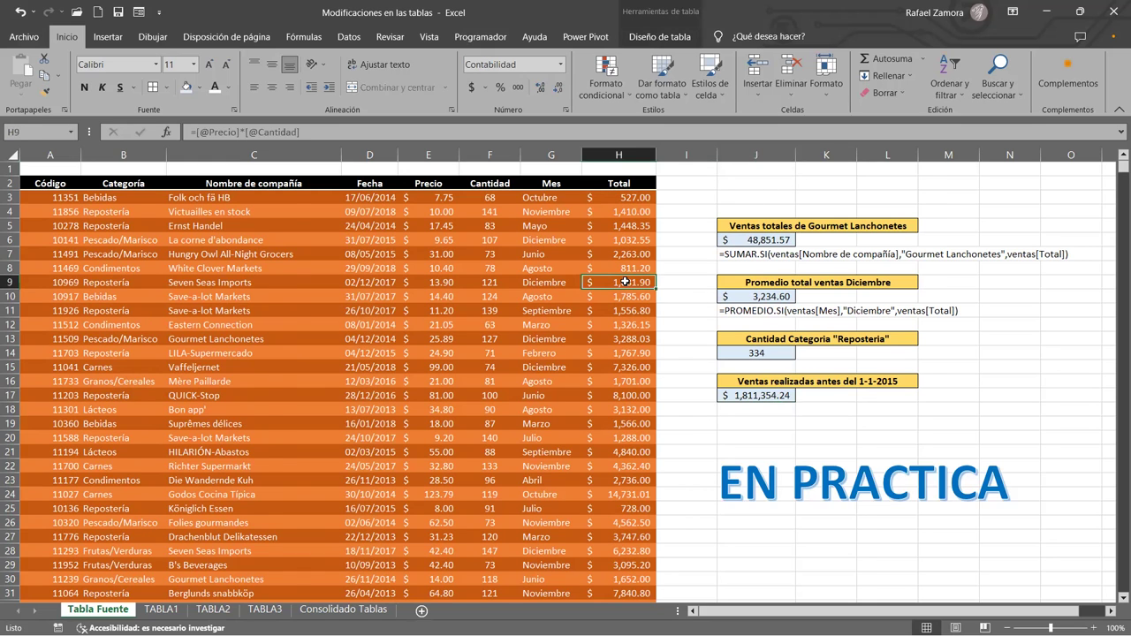
key(ctrl+Down)
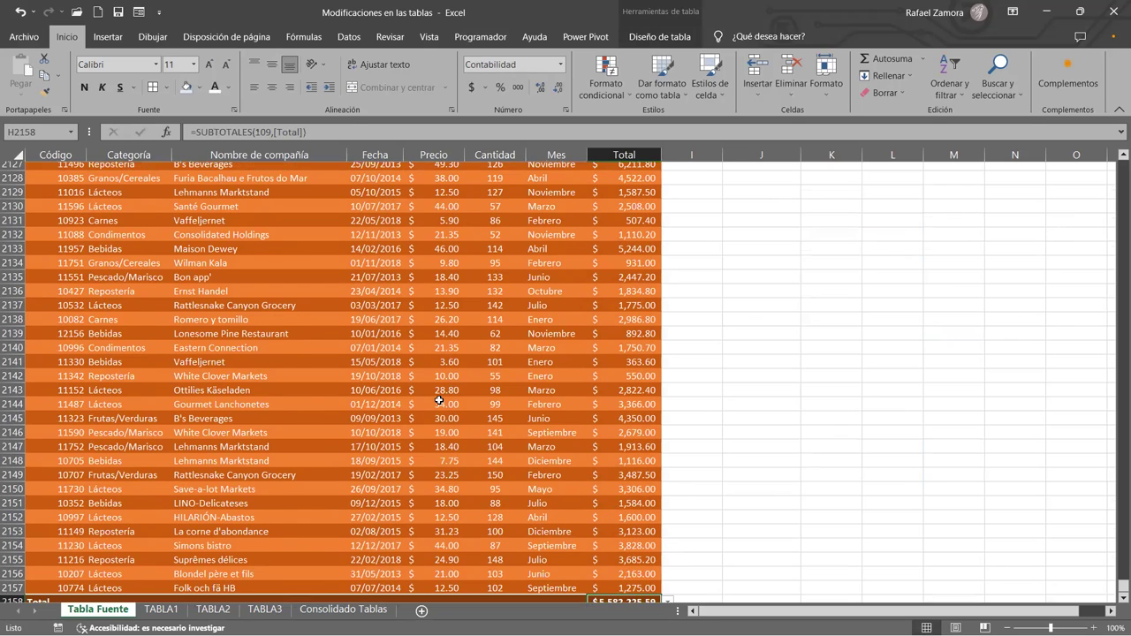
scroll(439, 401, down, 5)
click(439, 401)
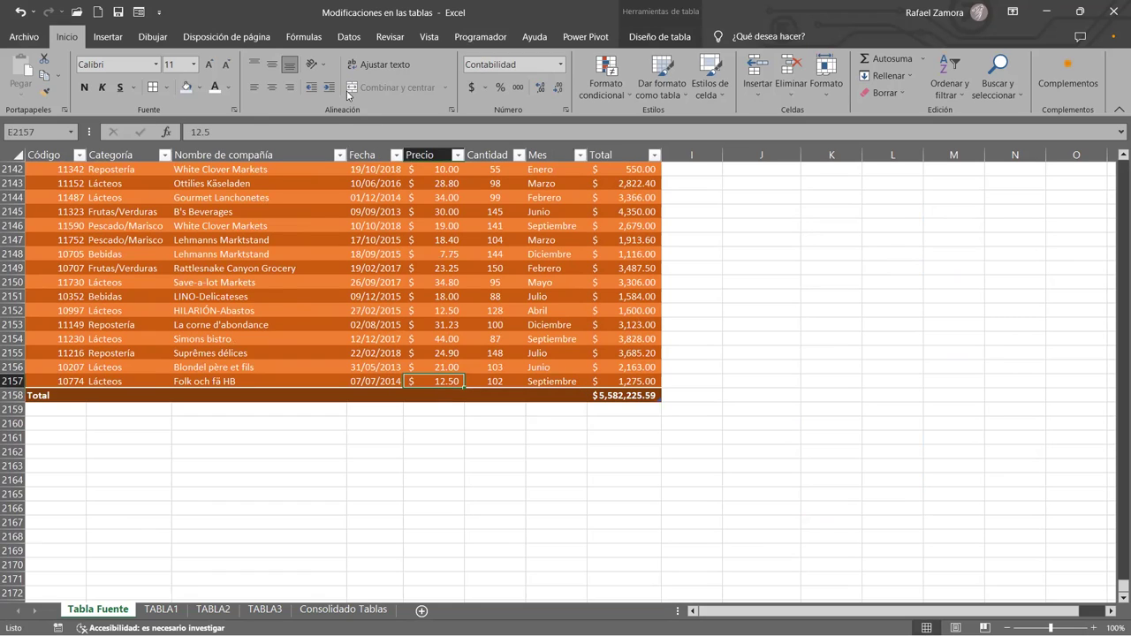
Filter the Fecha column again to dates before 1/1/2015.
click(396, 155)
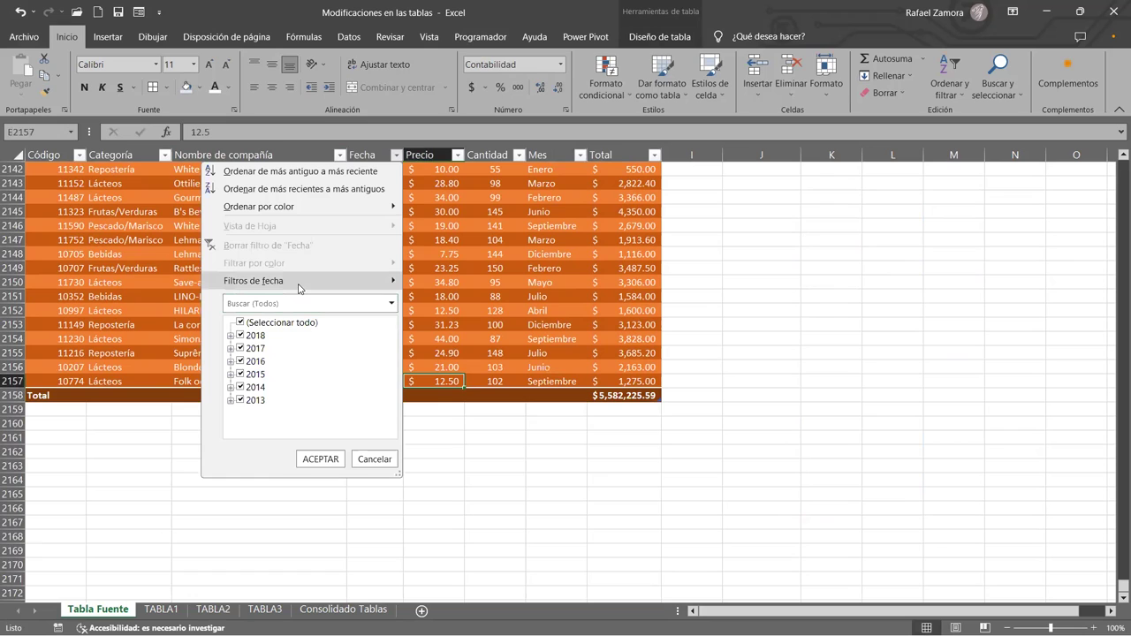
mouse_move(300, 281)
click(442, 301)
text(1/1/2015)
key(Return)
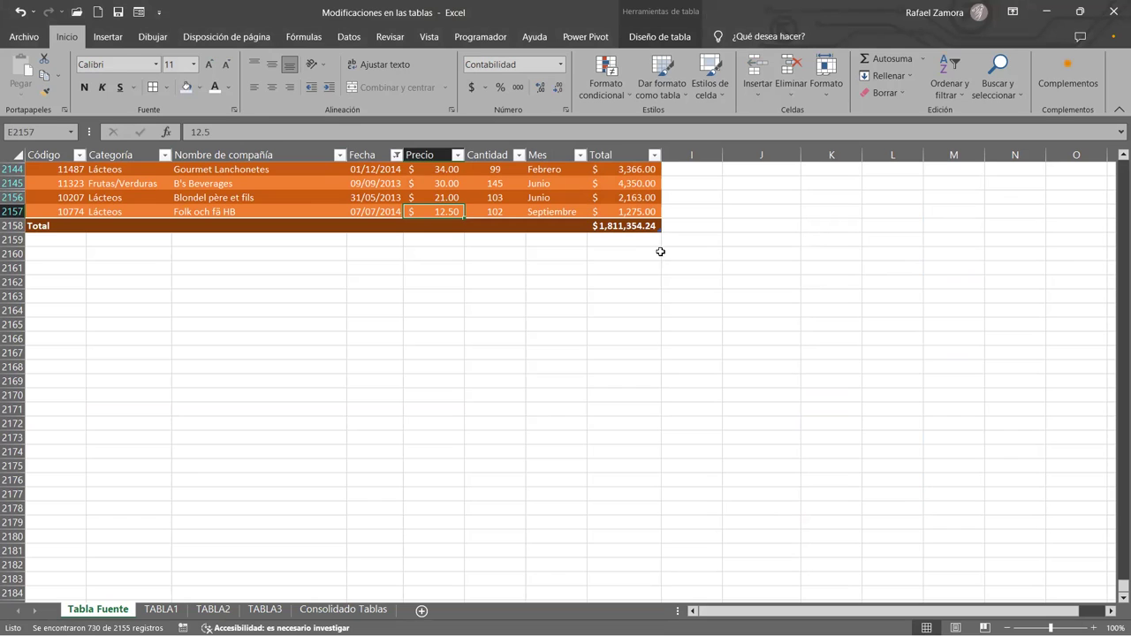
Return to the top of the sheet and turn off the table filter.
click(625, 235)
scroll(834, 372, up, 2)
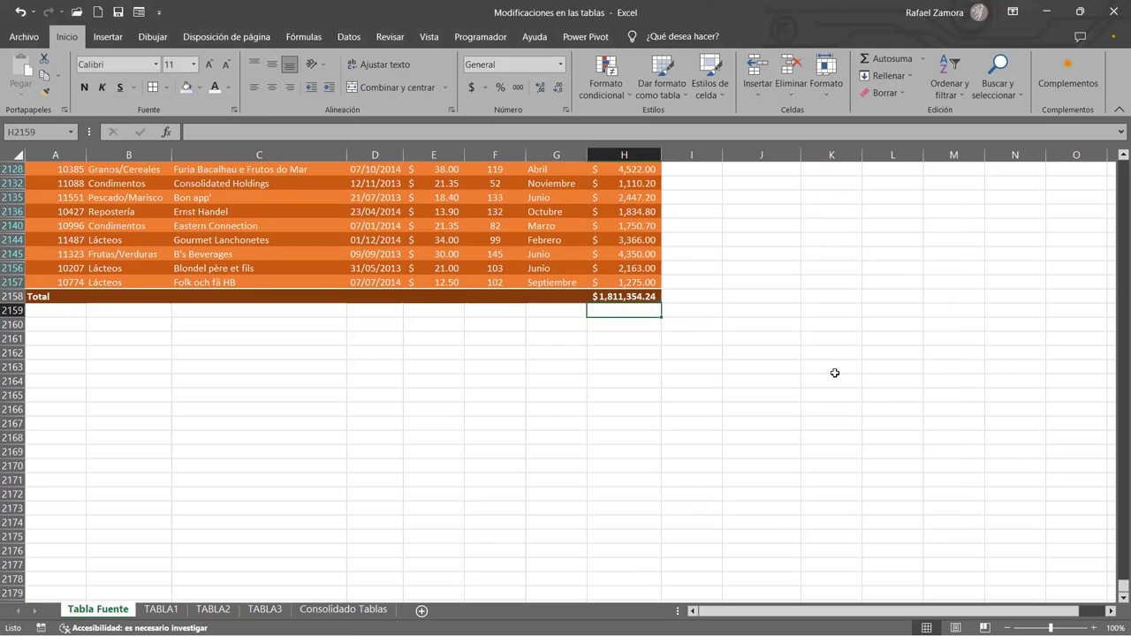
scroll(833, 372, up, 2)
click(812, 368)
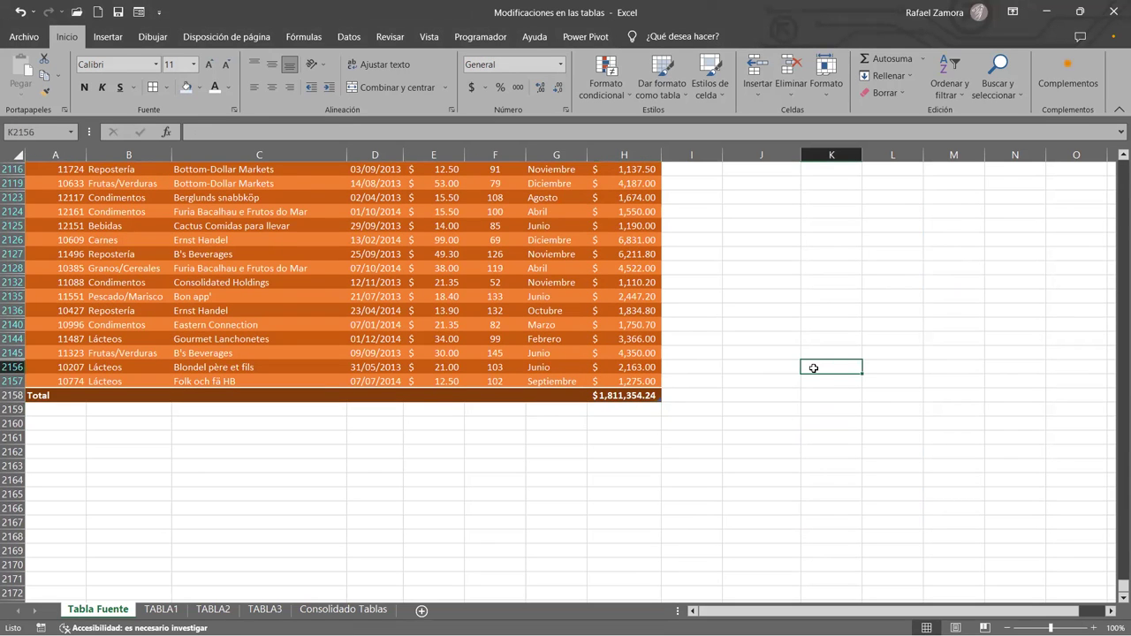
key(ctrl+Up)
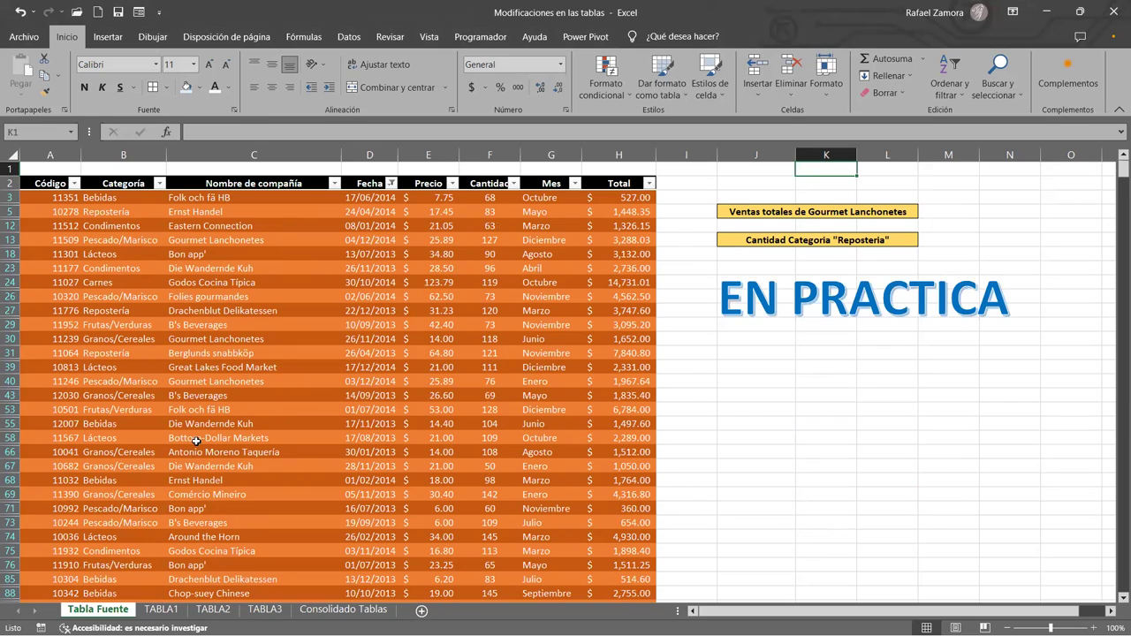
click(433, 270)
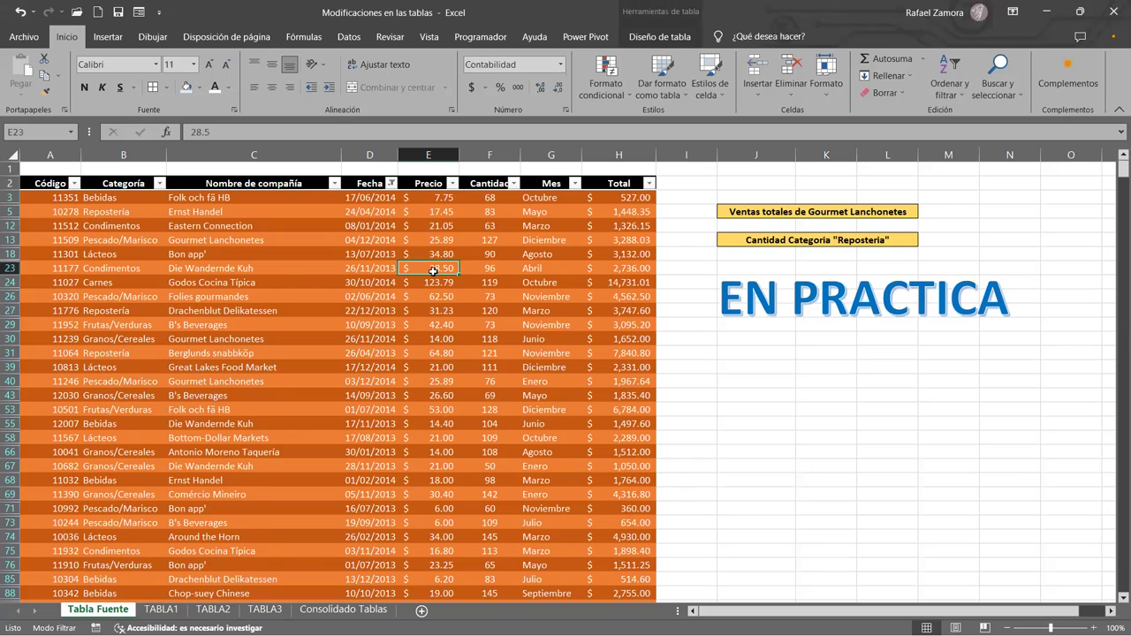
key(ctrl+shift+l)
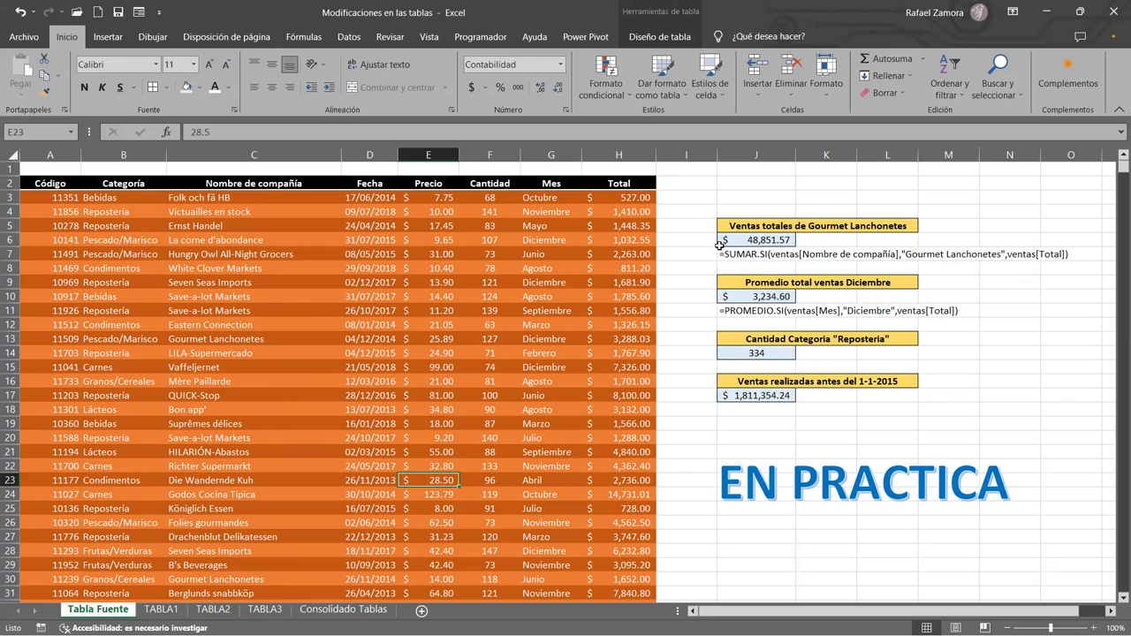
Move the pre-2015 sales heading and result down one row.
click(756, 242)
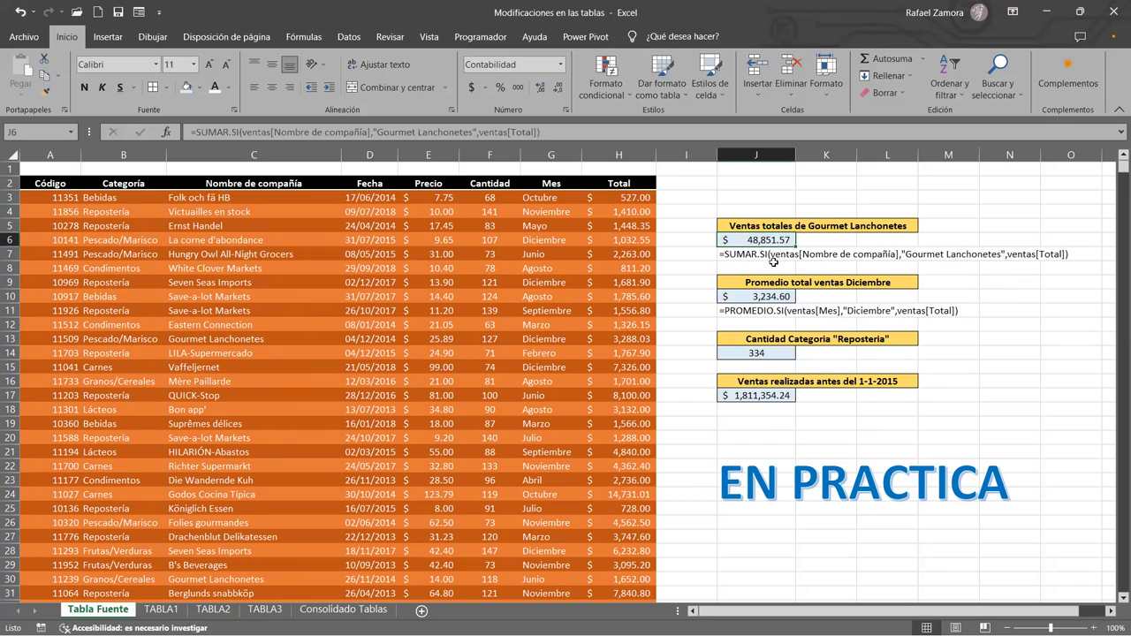
click(769, 313)
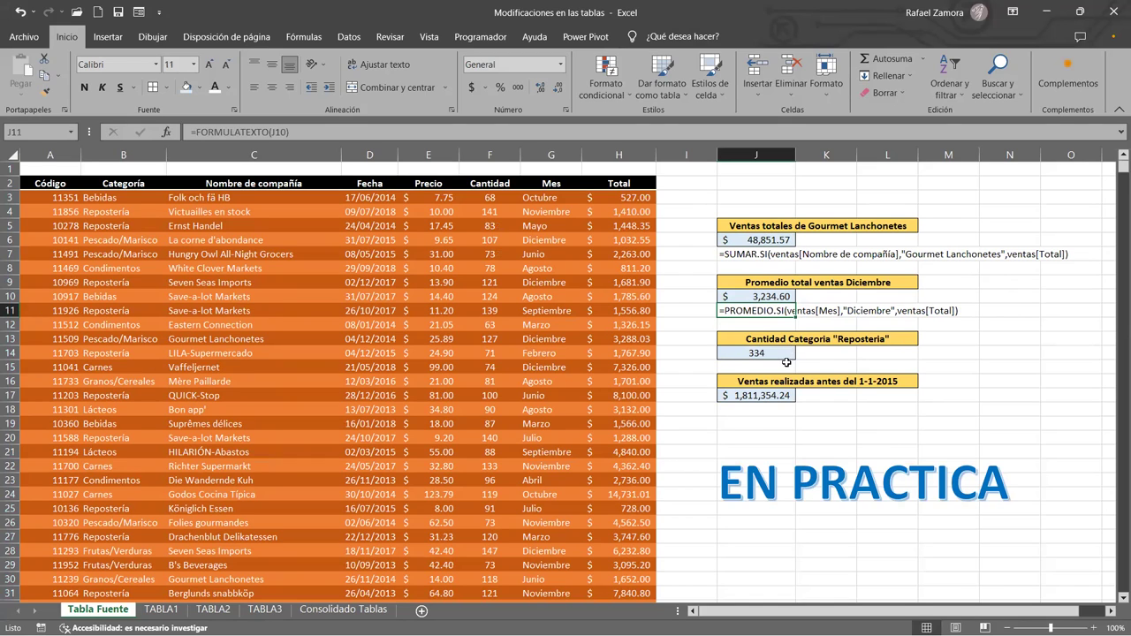
drag(768, 382, 757, 406)
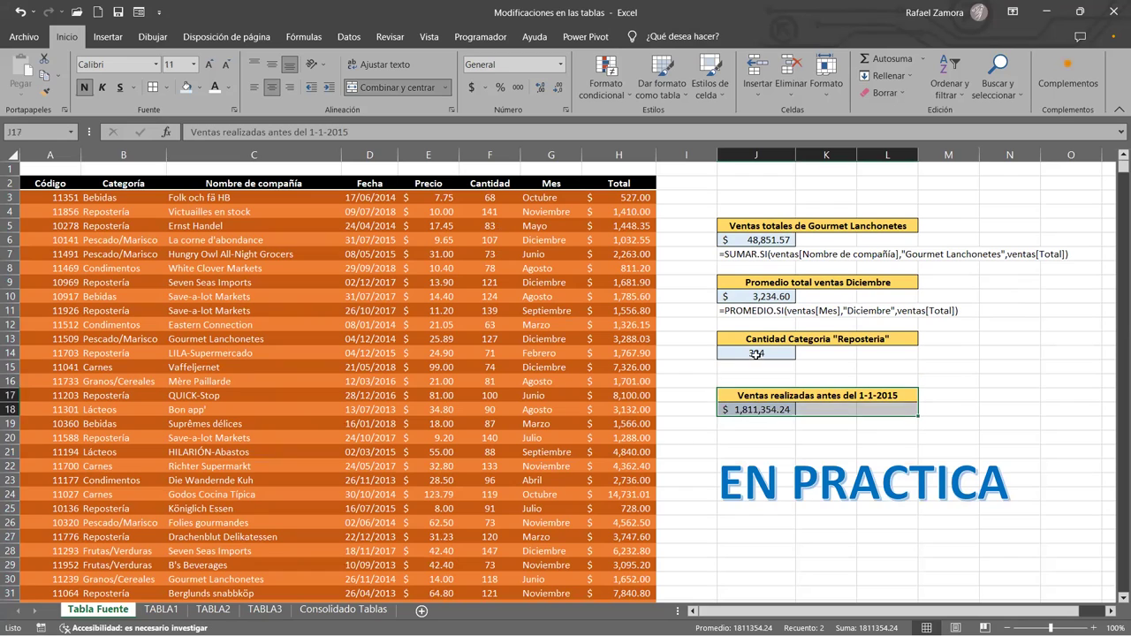
click(758, 366)
Copy J11's FORMULATEXTO formula into J15 and J19 to display the formulas as text.
click(761, 311)
key(ctrl+c)
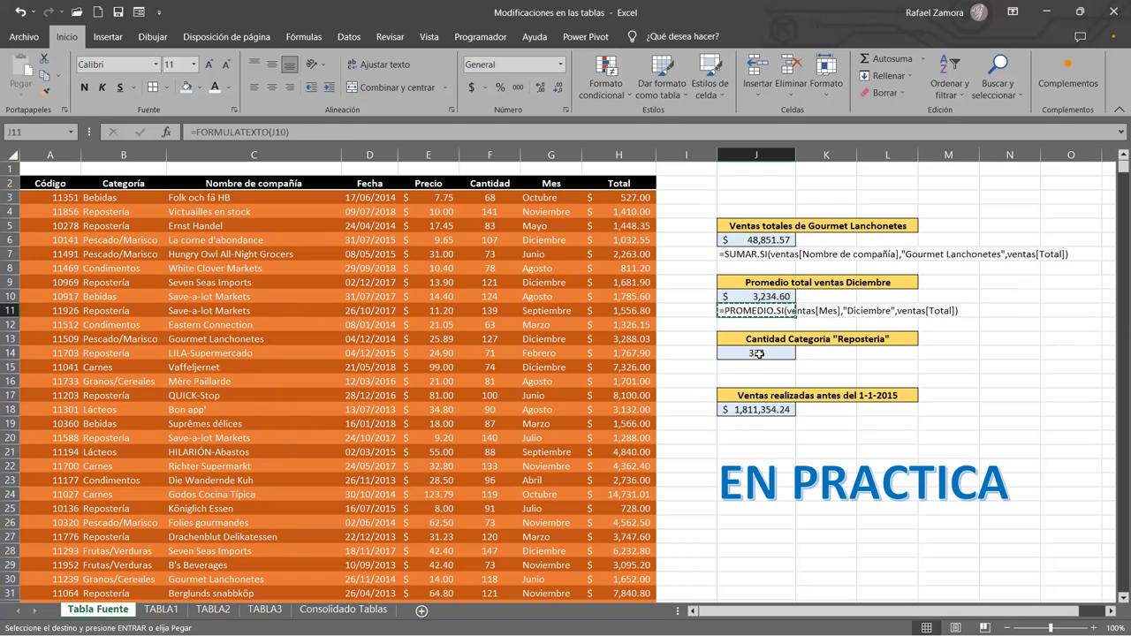
click(758, 367)
key(ctrl+v)
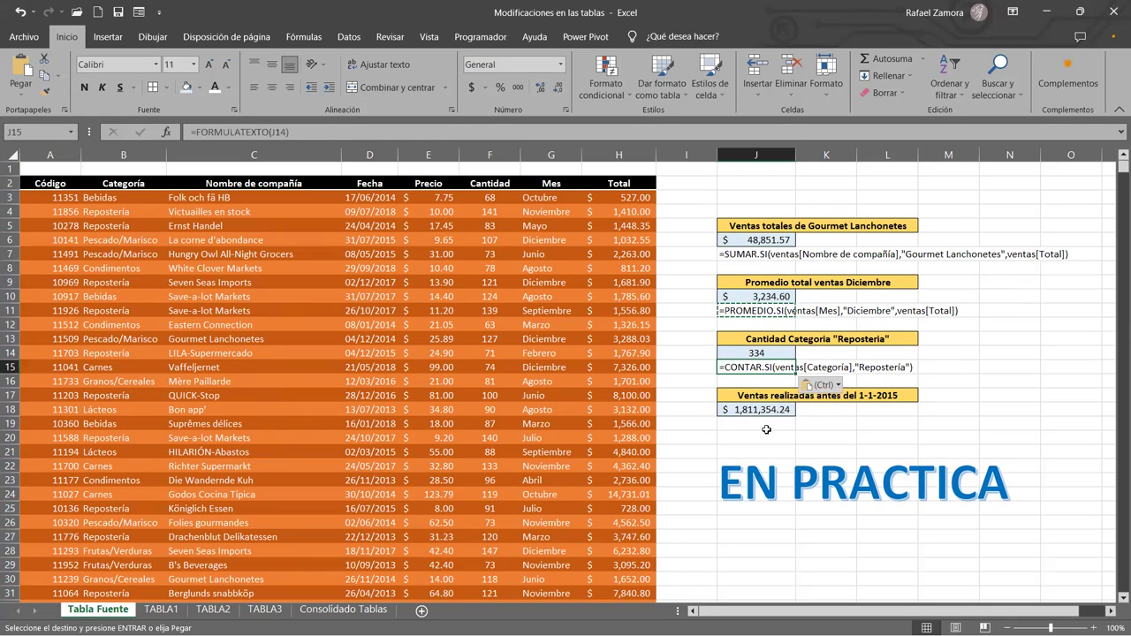
click(763, 423)
key(ctrl+v)
click(996, 411)
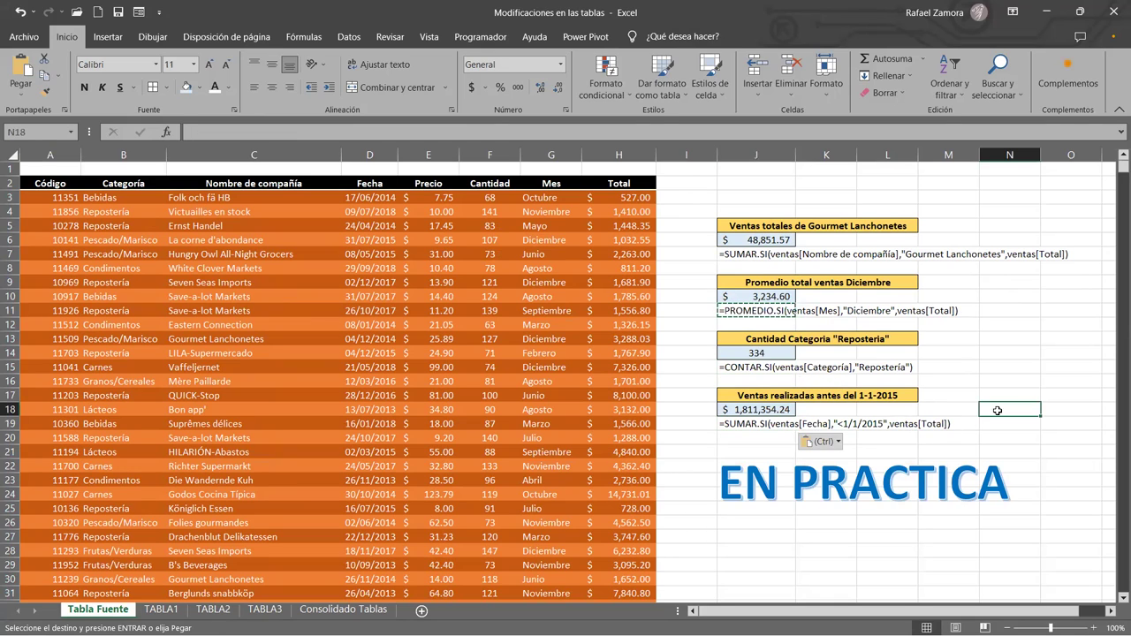
key(Escape)
click(1007, 367)
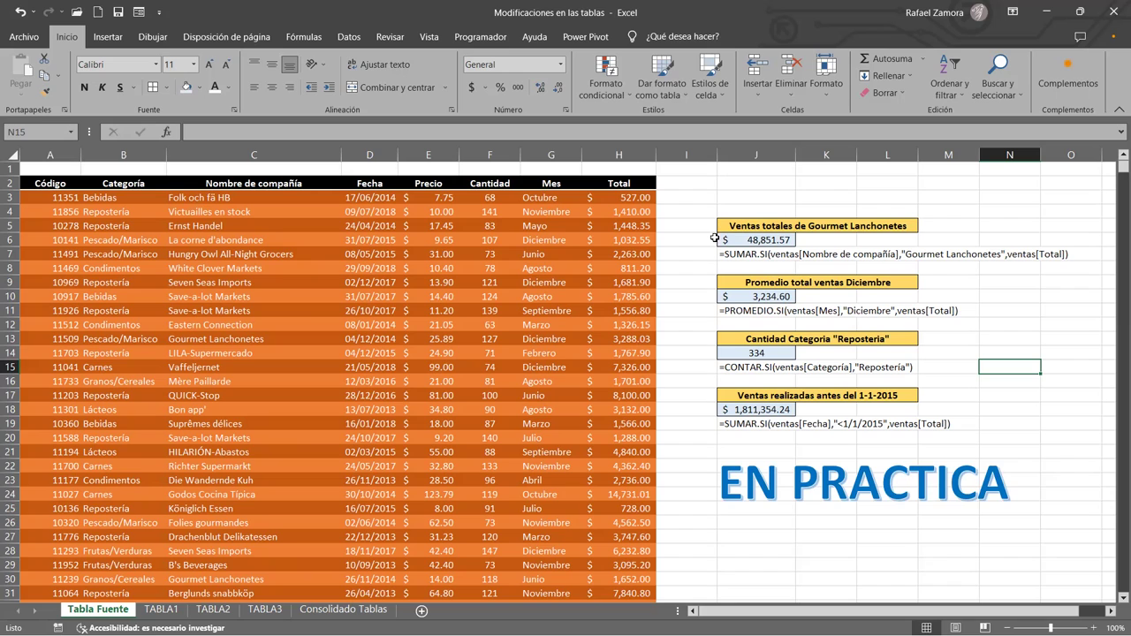
Select the Gourmet Lanchonetes sales heading and nearby cells on Tabla Fuente.
click(840, 227)
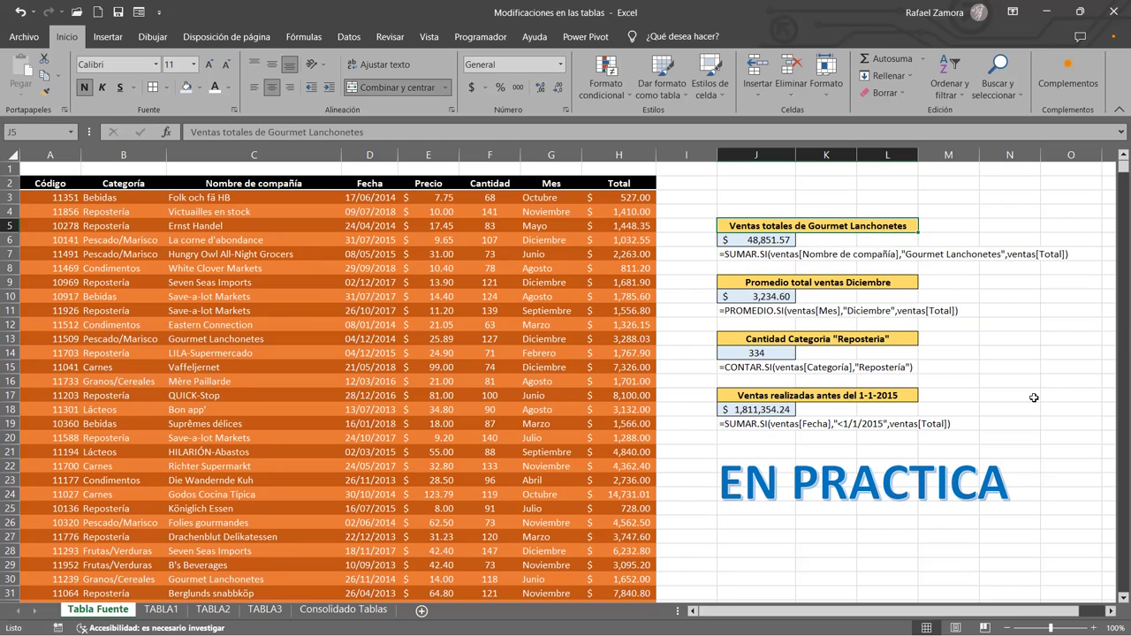
click(1064, 381)
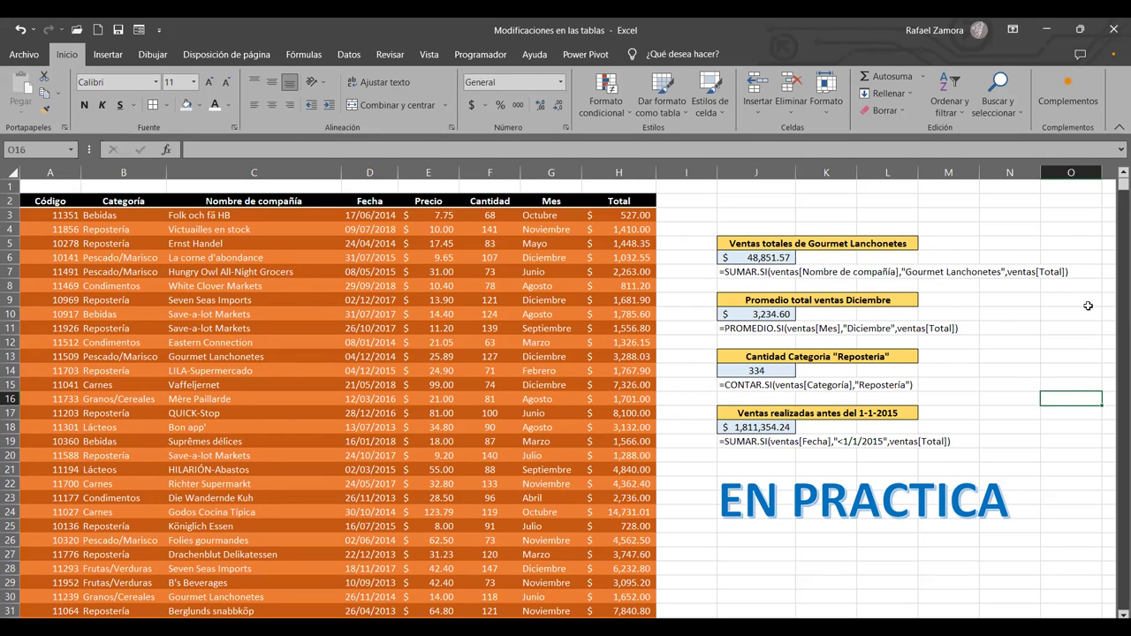
click(1007, 311)
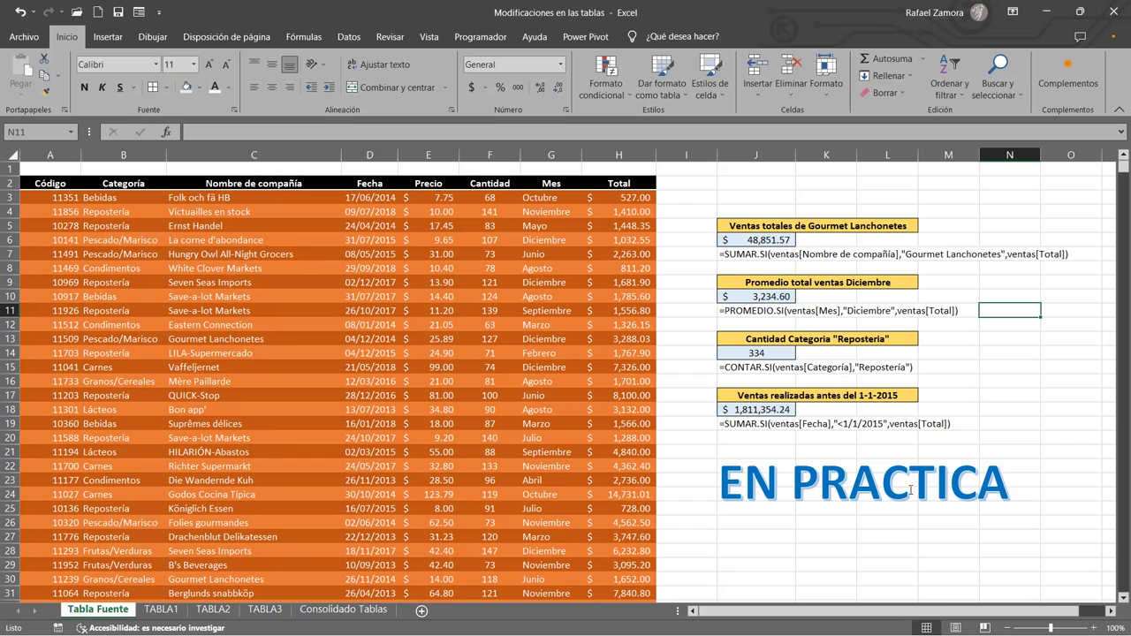
Convert the TABLA1 data into a table with headers and an orange medium style.
click(161, 610)
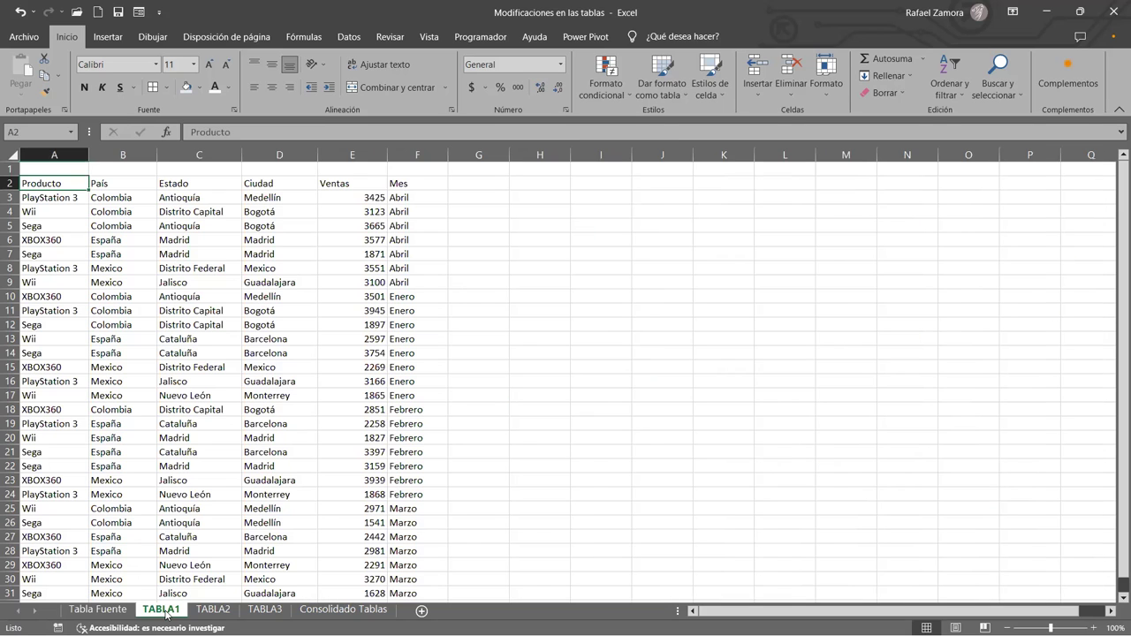
key(ctrl+Page_Down)
key(ctrl+Page_Down)
click(342, 610)
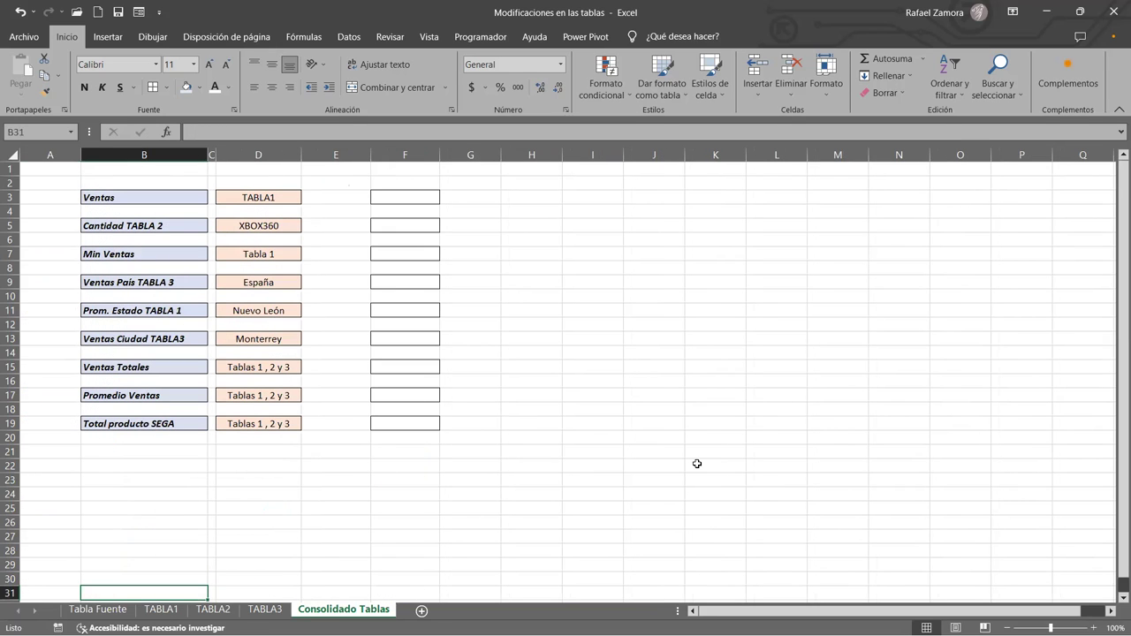
click(175, 606)
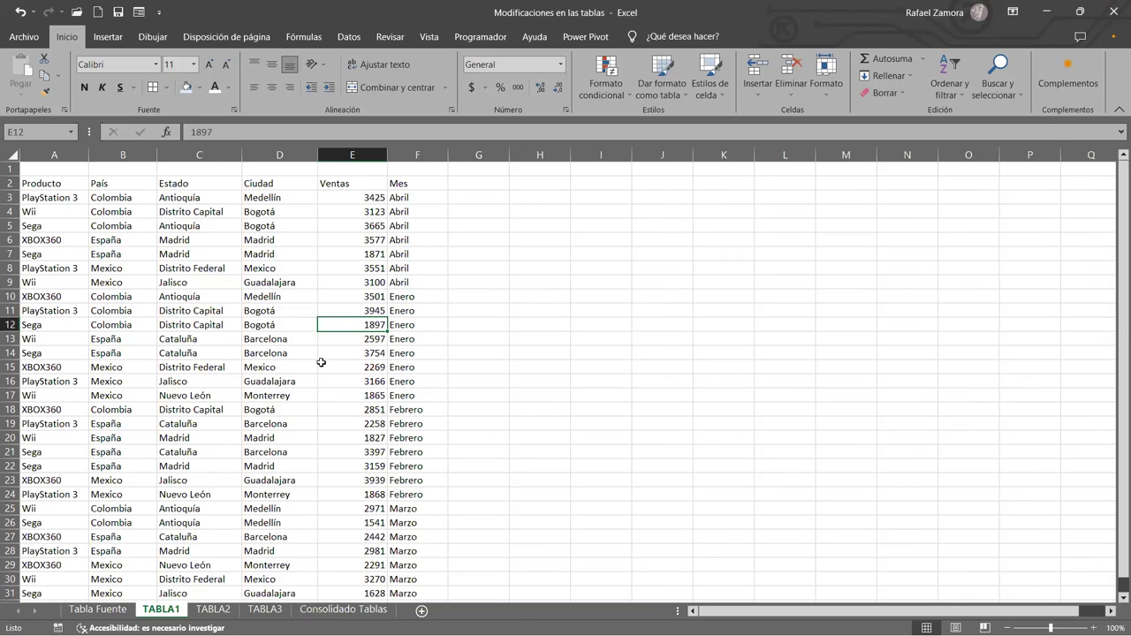
key(ctrl+t)
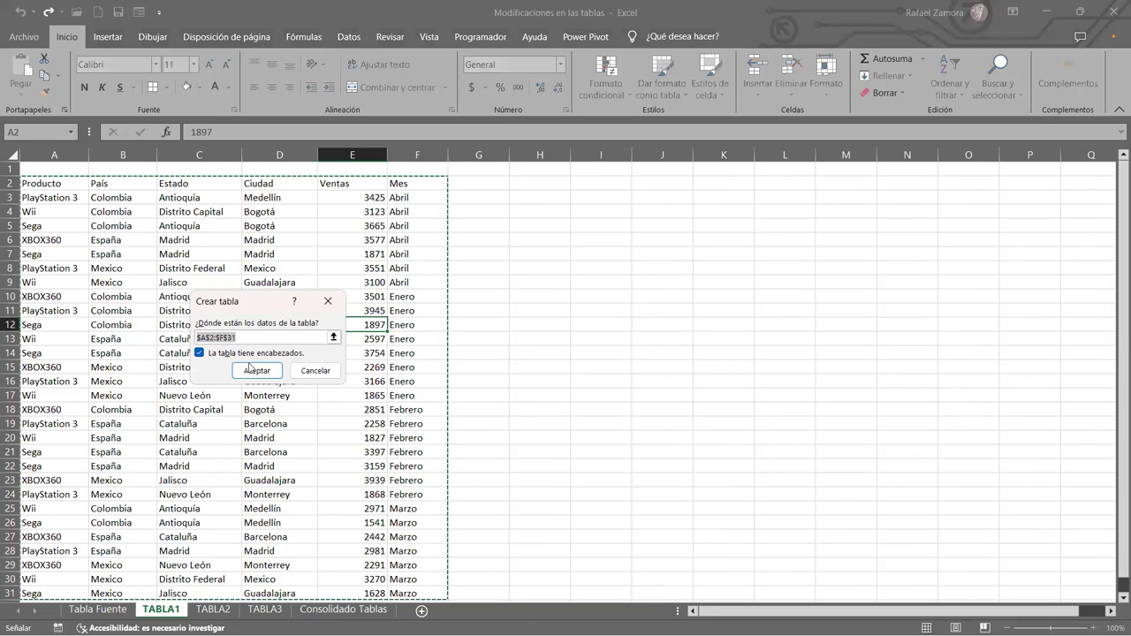
click(255, 370)
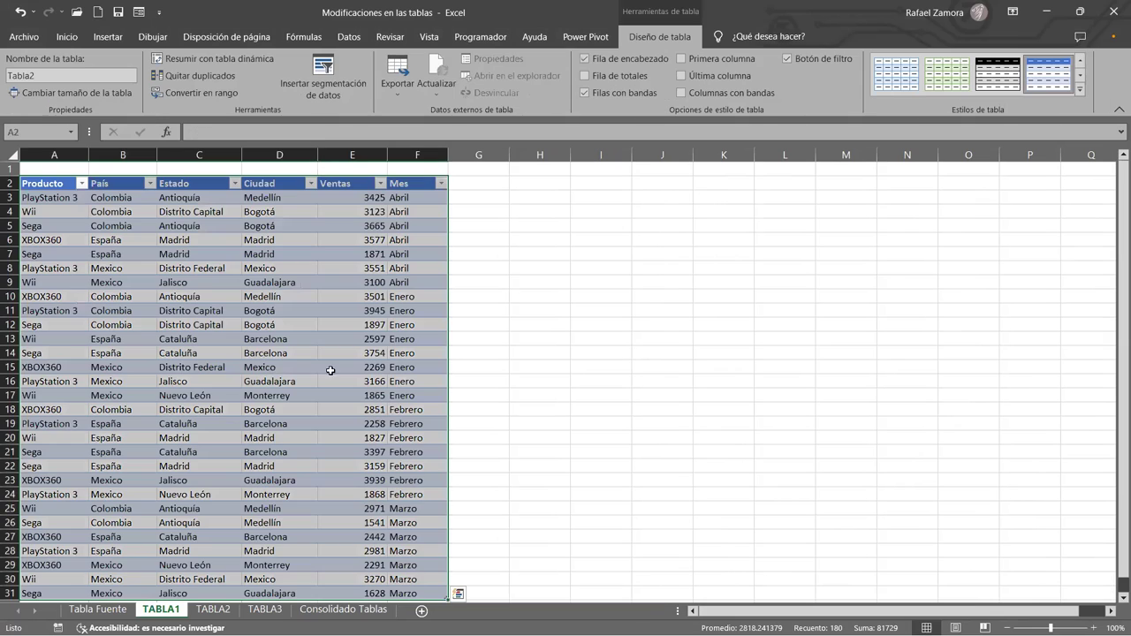
click(1079, 91)
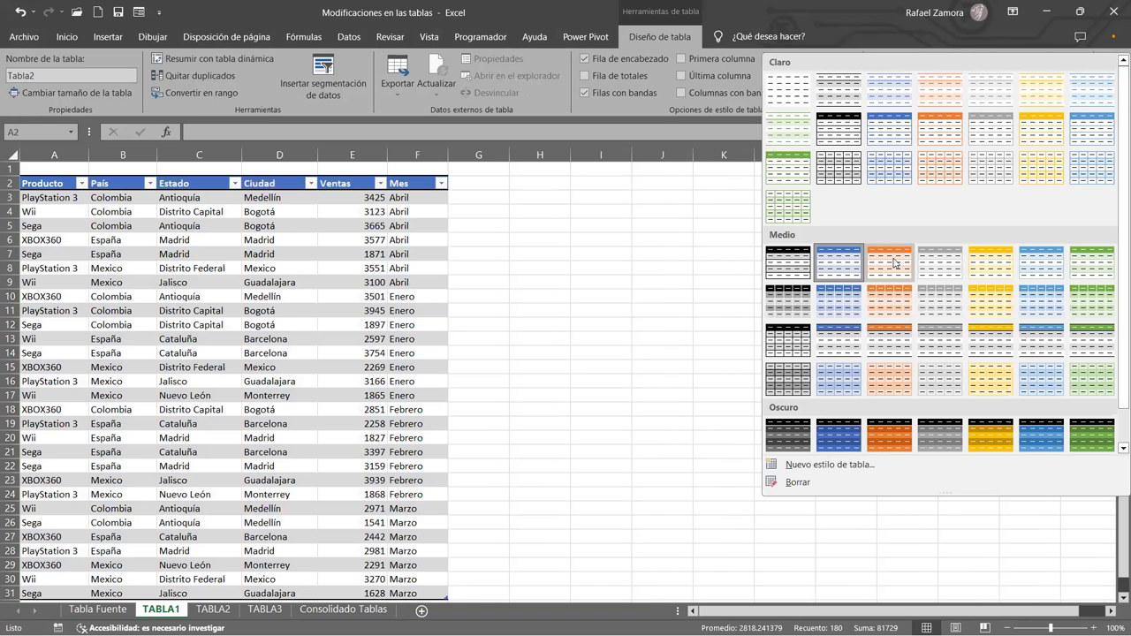
right_click(894, 262)
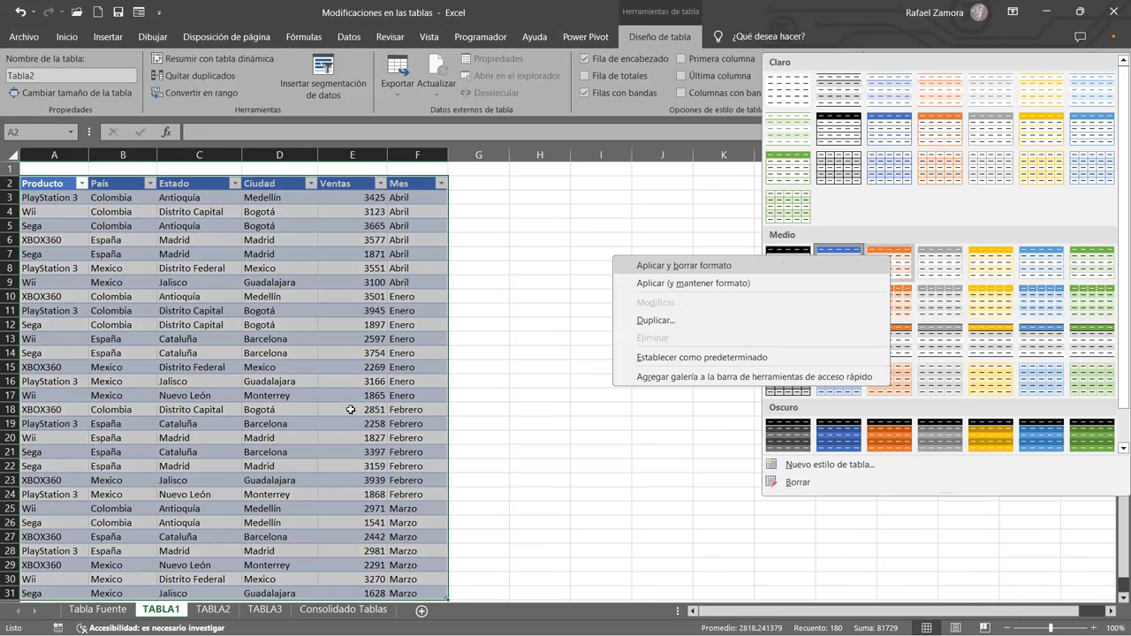
click(351, 409)
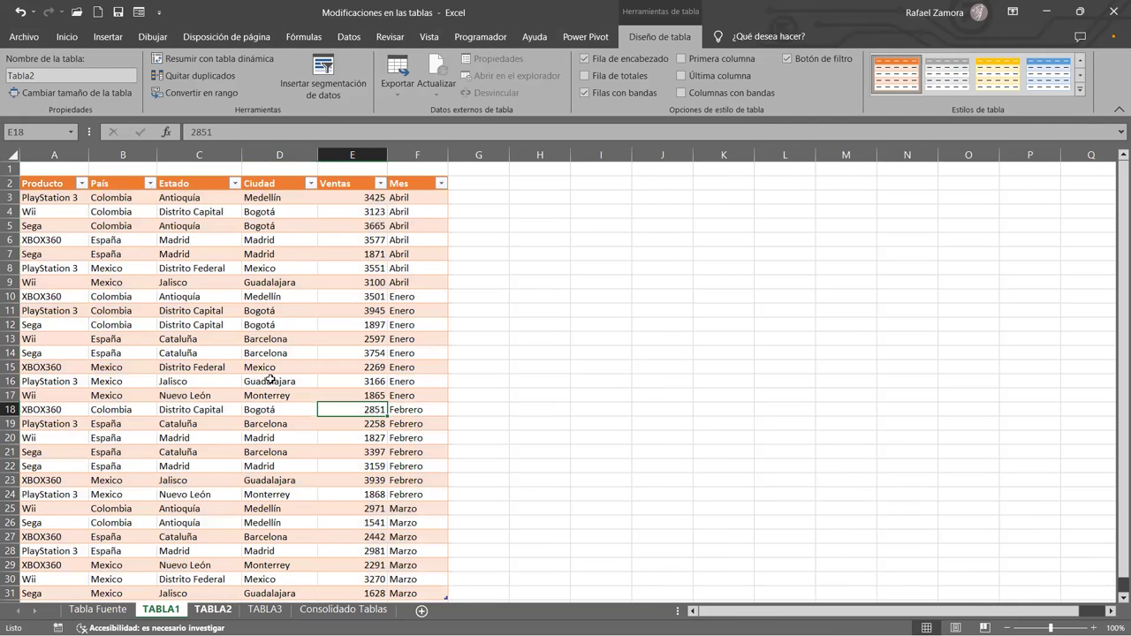
Convert the TABLA2 data into a table with a yellow medium style, clearing old formatting.
key(ctrl+Page_Down)
key(ctrl+t)
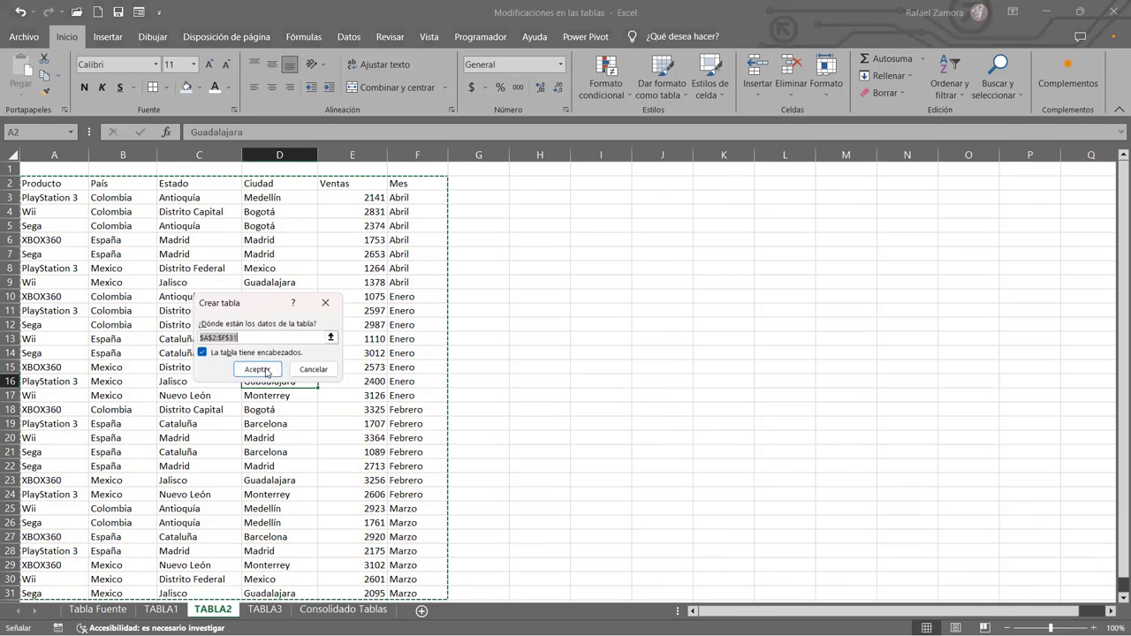
key(Return)
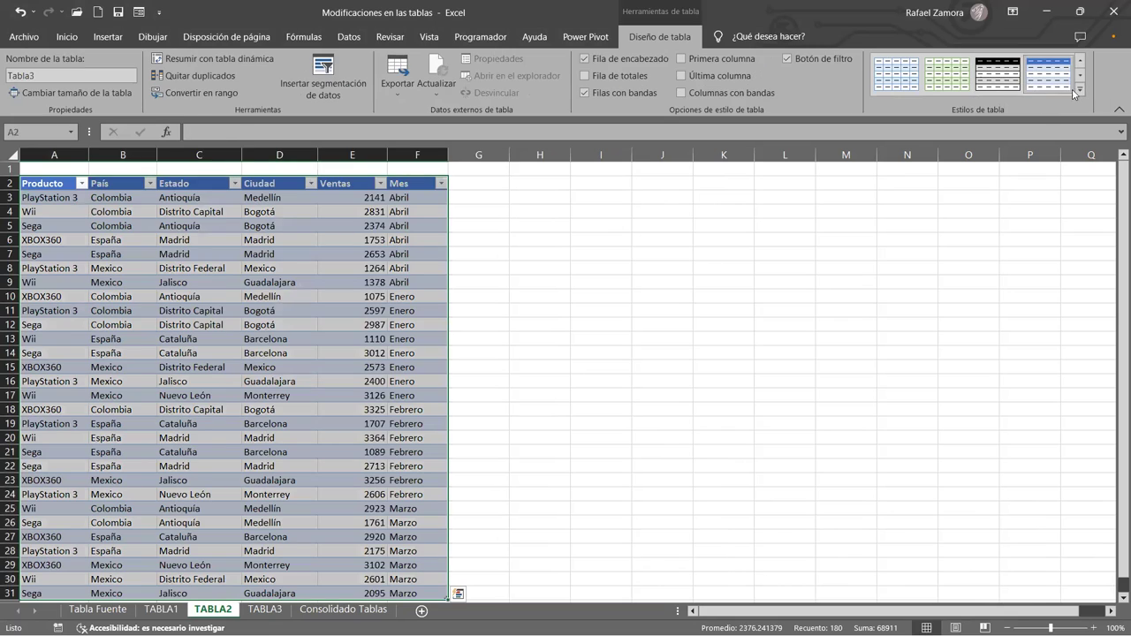
click(1081, 96)
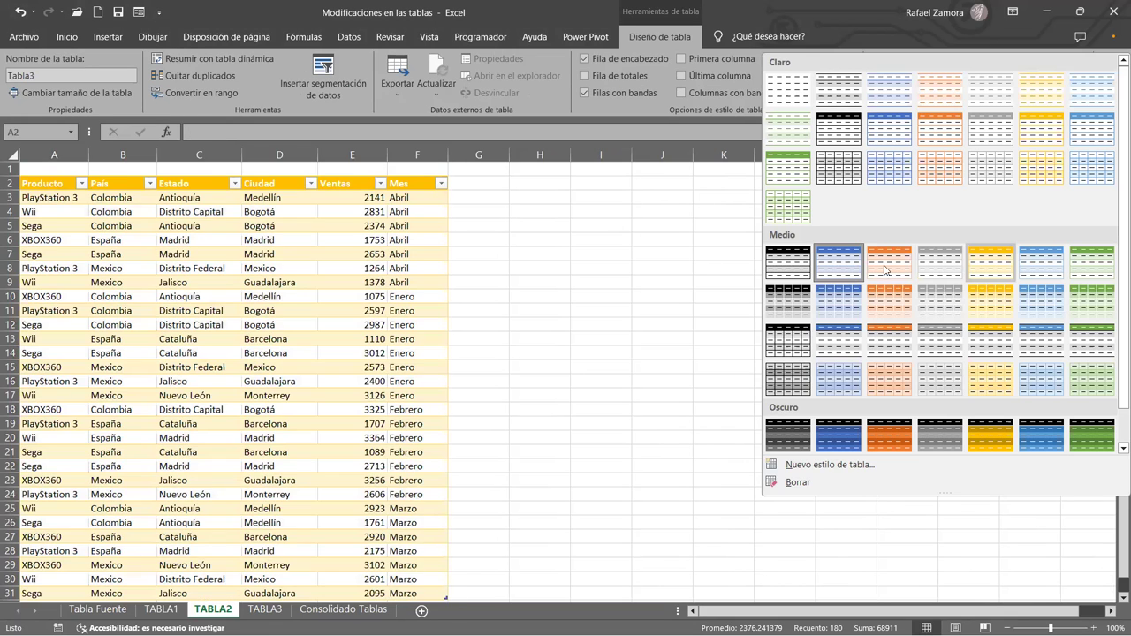
right_click(822, 279)
click(821, 279)
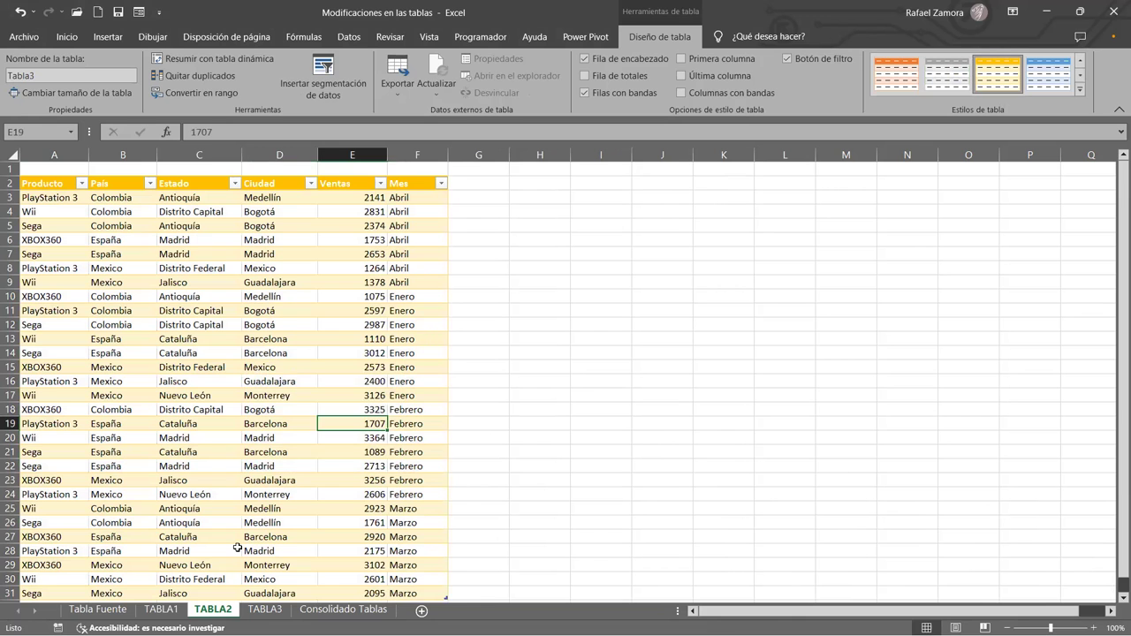
Convert the TABLA3 data into a table with the green medium style.
click(164, 611)
click(213, 609)
click(264, 609)
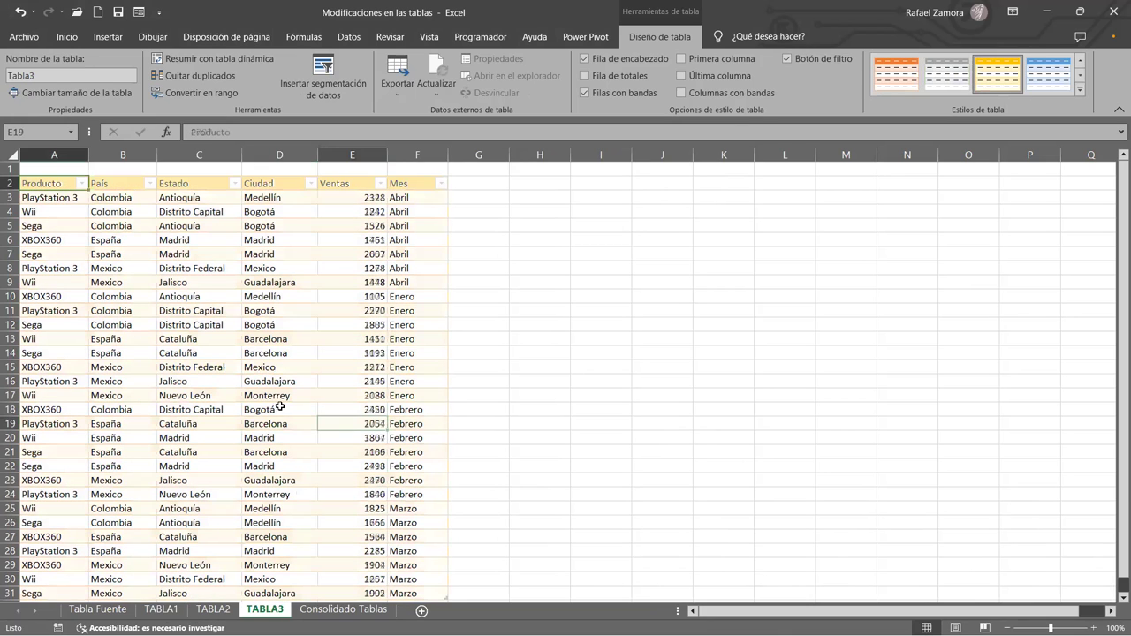
click(278, 396)
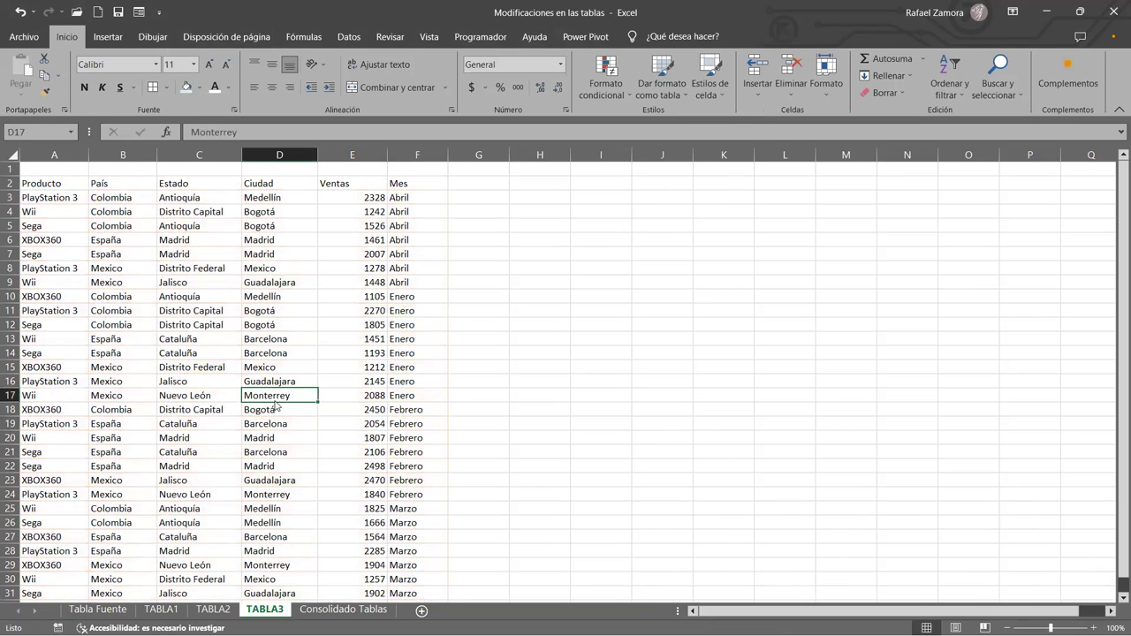
key(ctrl+t)
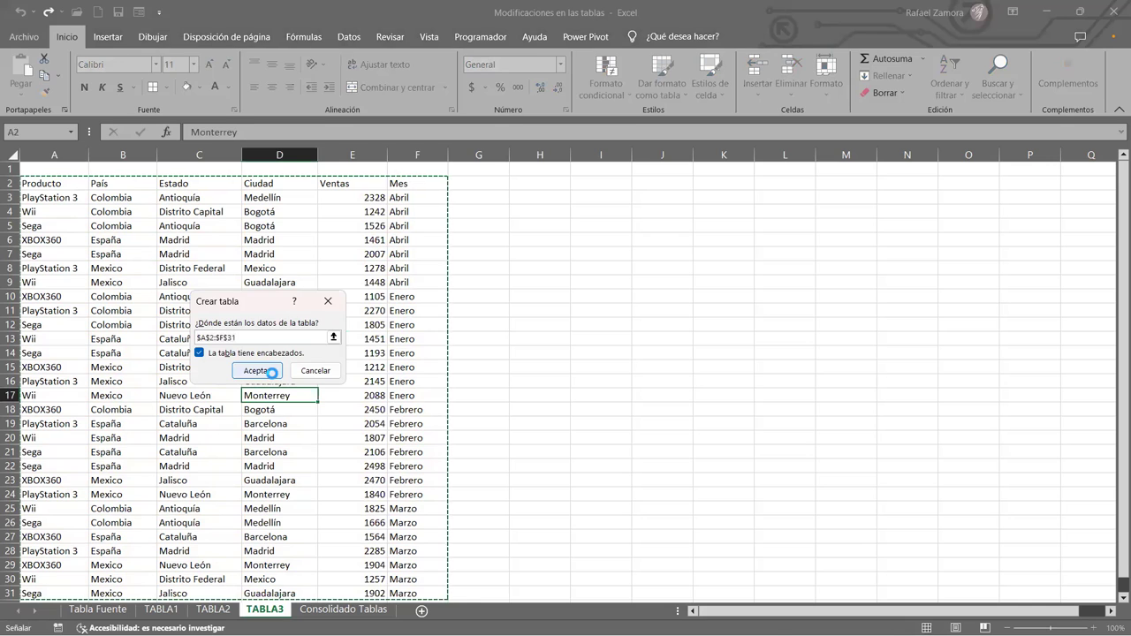
click(272, 372)
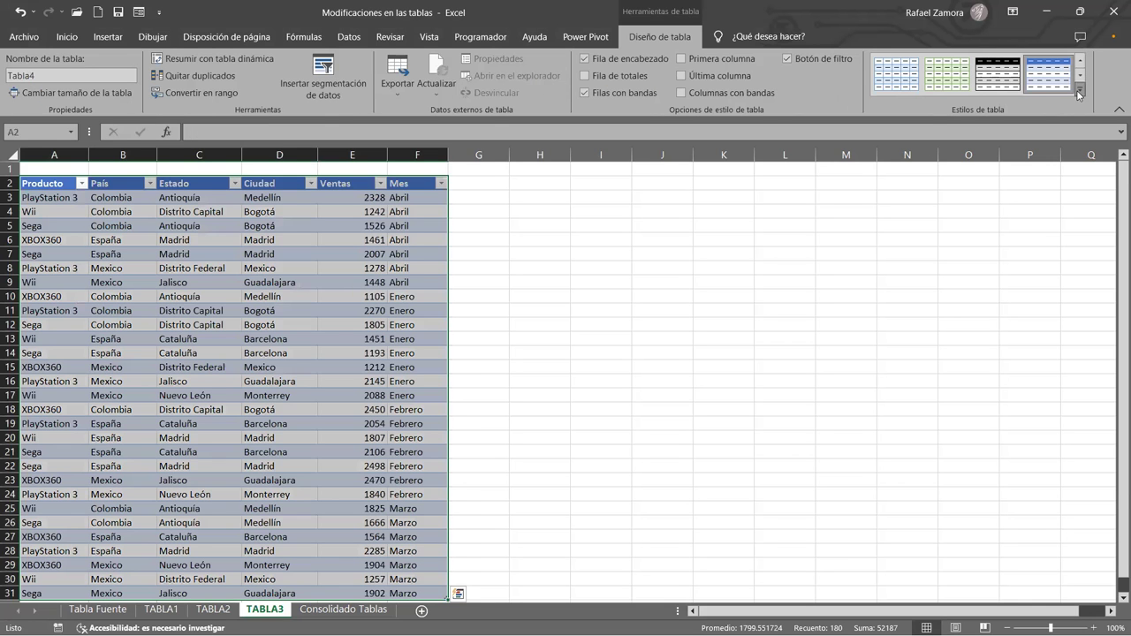
click(1078, 92)
right_click(1092, 275)
click(927, 279)
click(651, 331)
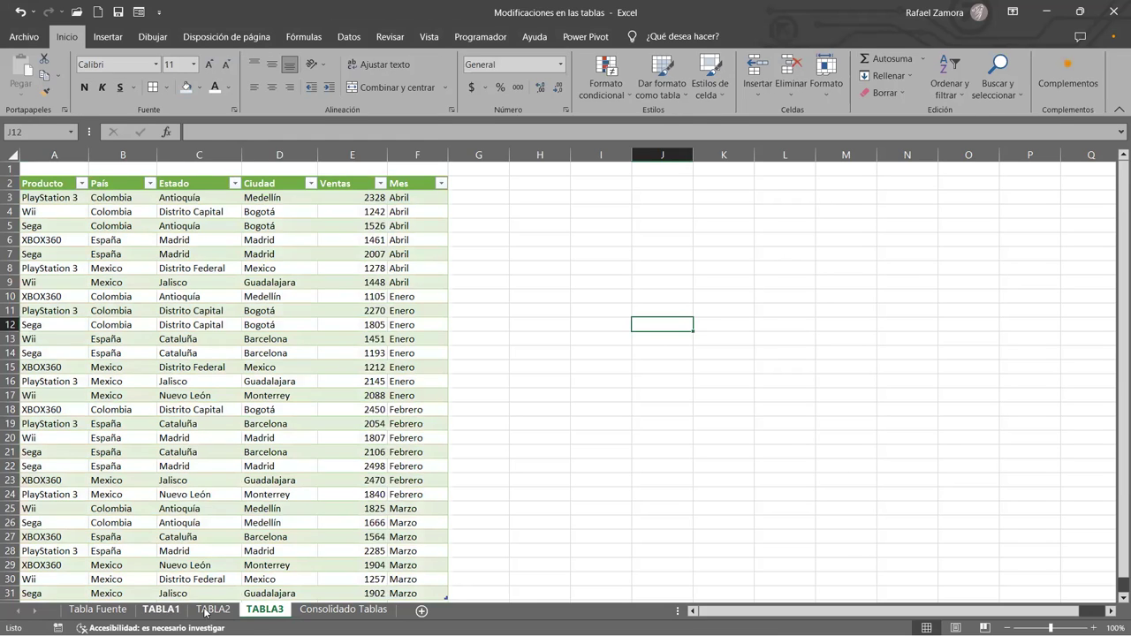
click(161, 610)
click(213, 610)
Remove the header filter buttons from the TABLA1, TABLA2 and TABLA3 tables with Ctrl+Shift+L.
click(264, 610)
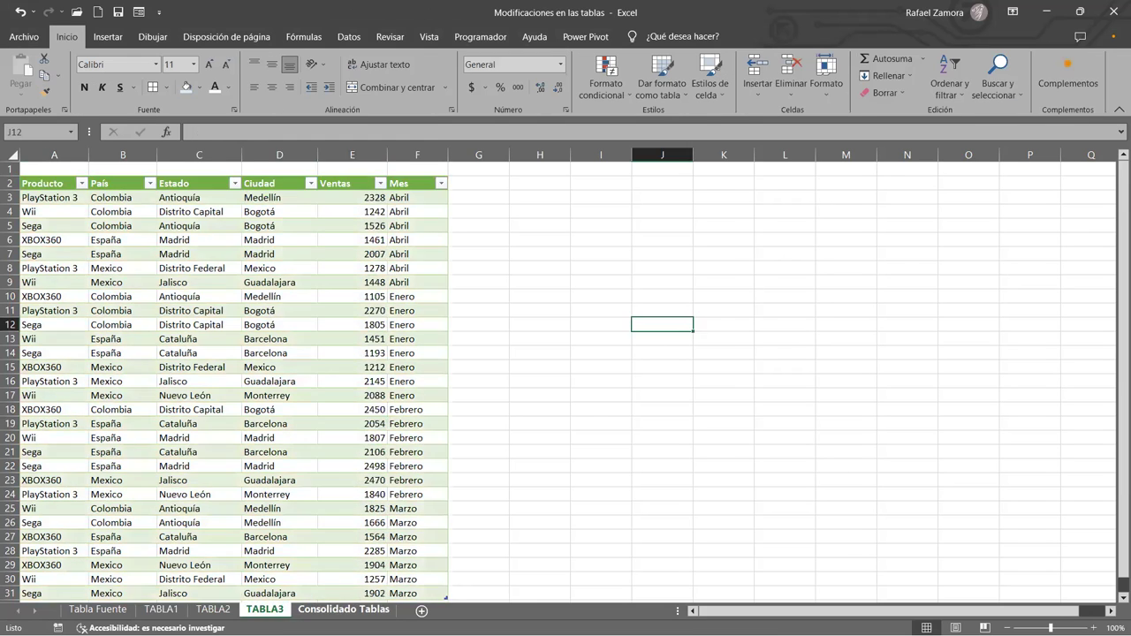
click(343, 609)
click(168, 610)
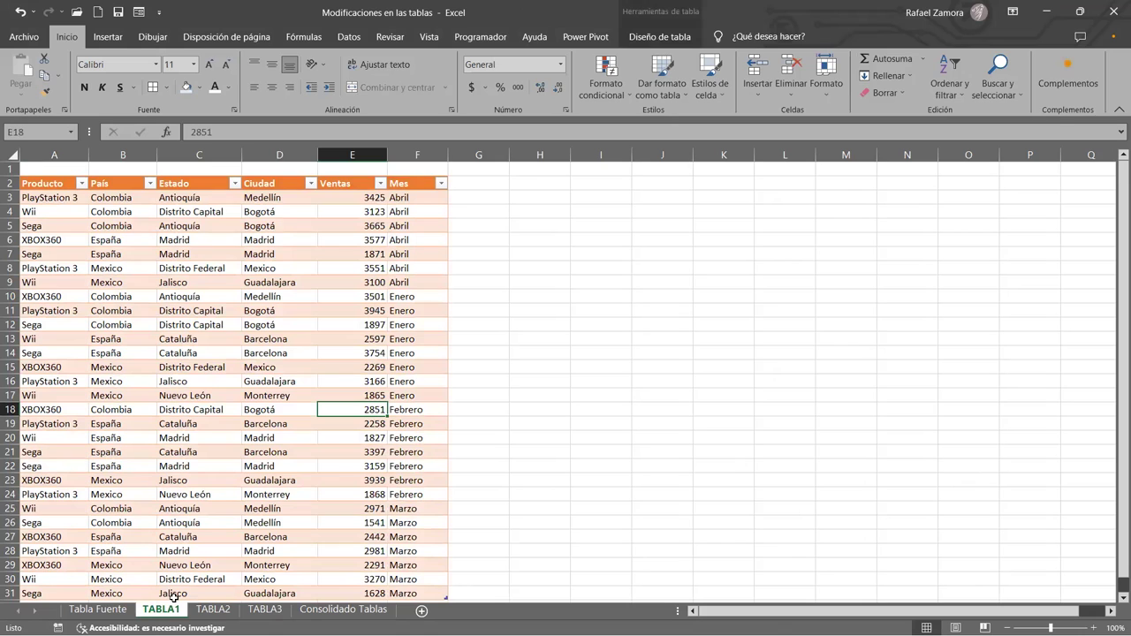
key(ctrl+shift+l)
key(ctrl+Page_Down)
click(321, 521)
key(ctrl+shift+l)
key(ctrl+Page_Down)
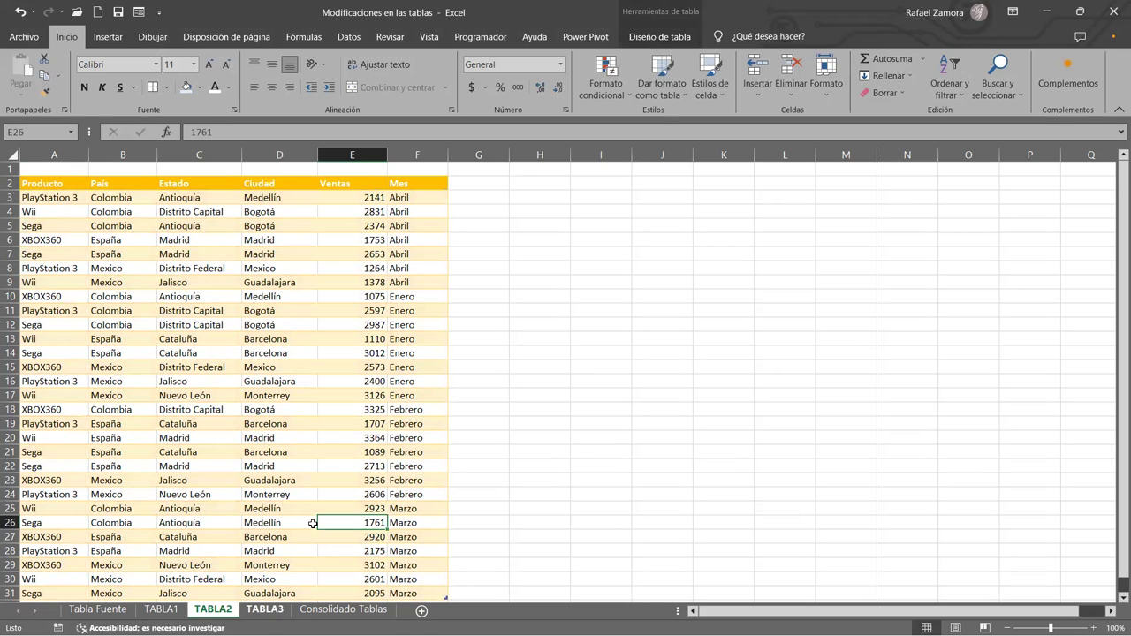
click(315, 522)
key(ctrl+shift+l)
Recheck the headers on each TABLA sheet and move on to Consolidado Tablas.
click(321, 461)
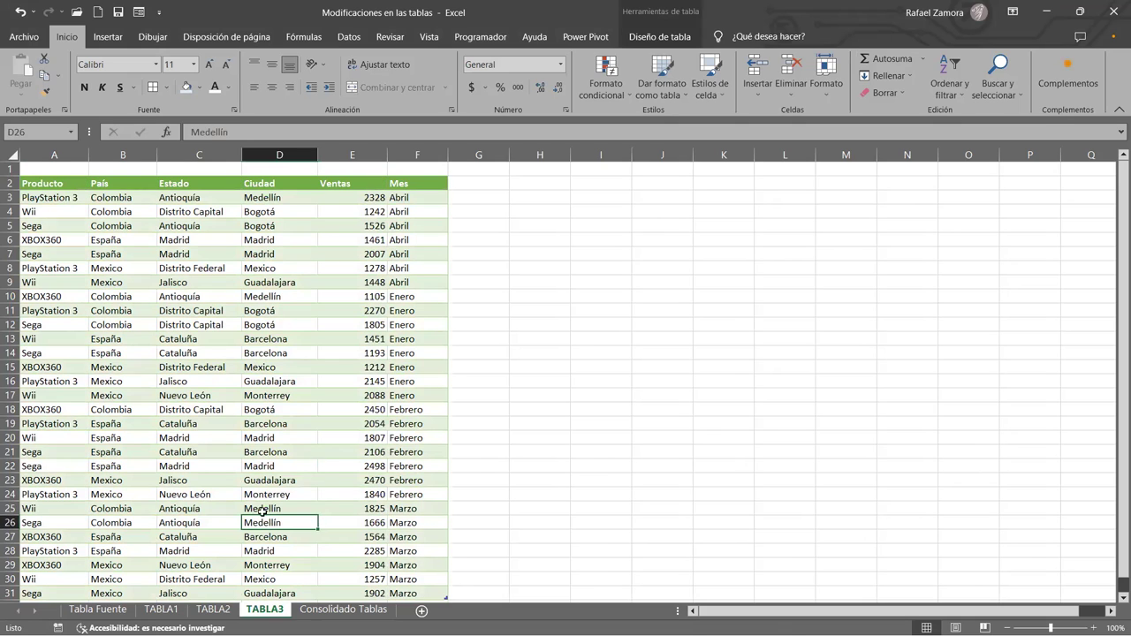
click(172, 611)
click(203, 610)
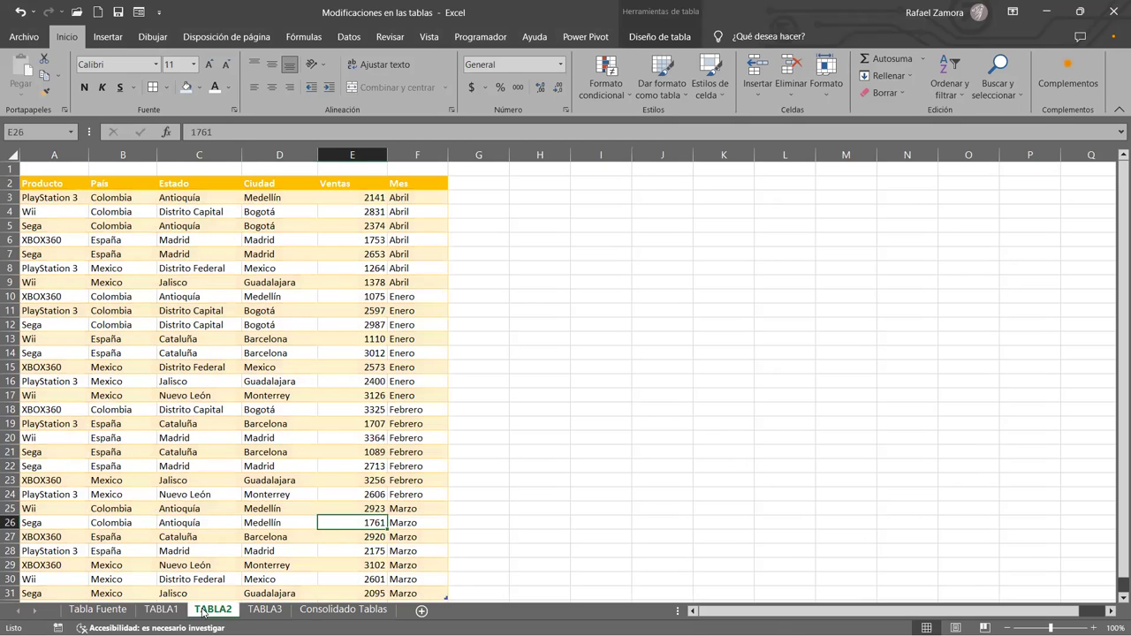
key(ctrl+Page_Down)
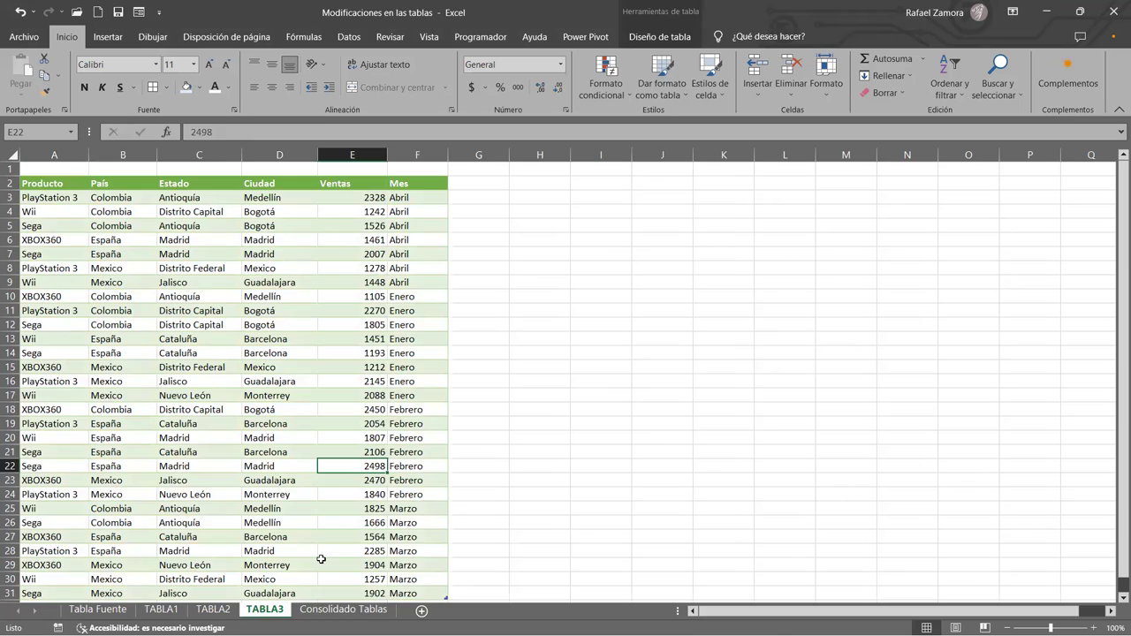
key(ctrl+Page_Down)
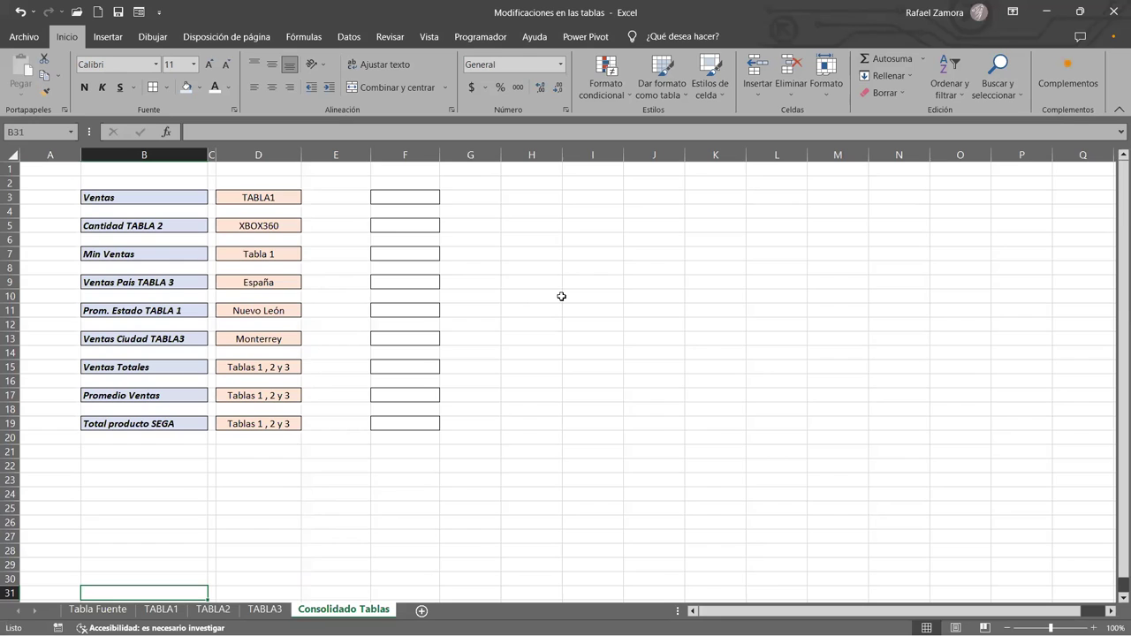
Zoom Consolidado Tablas to 115%, glance at TABLA3, then view Tabla Fuente's example formulas.
scroll(561, 296, up, 1)
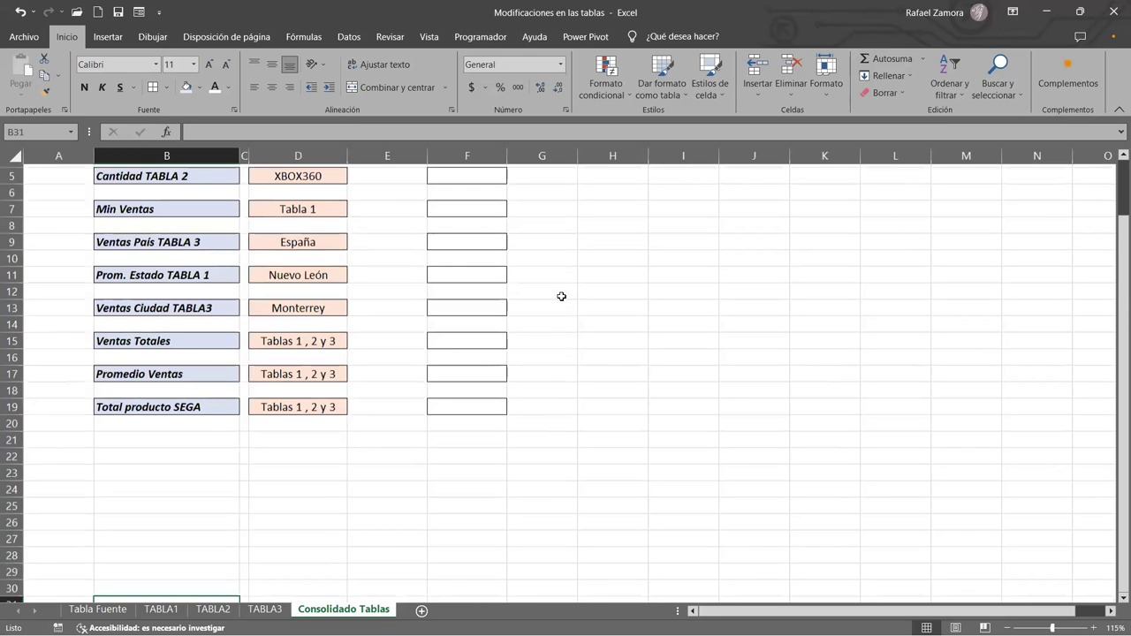
scroll(563, 296, up, 2)
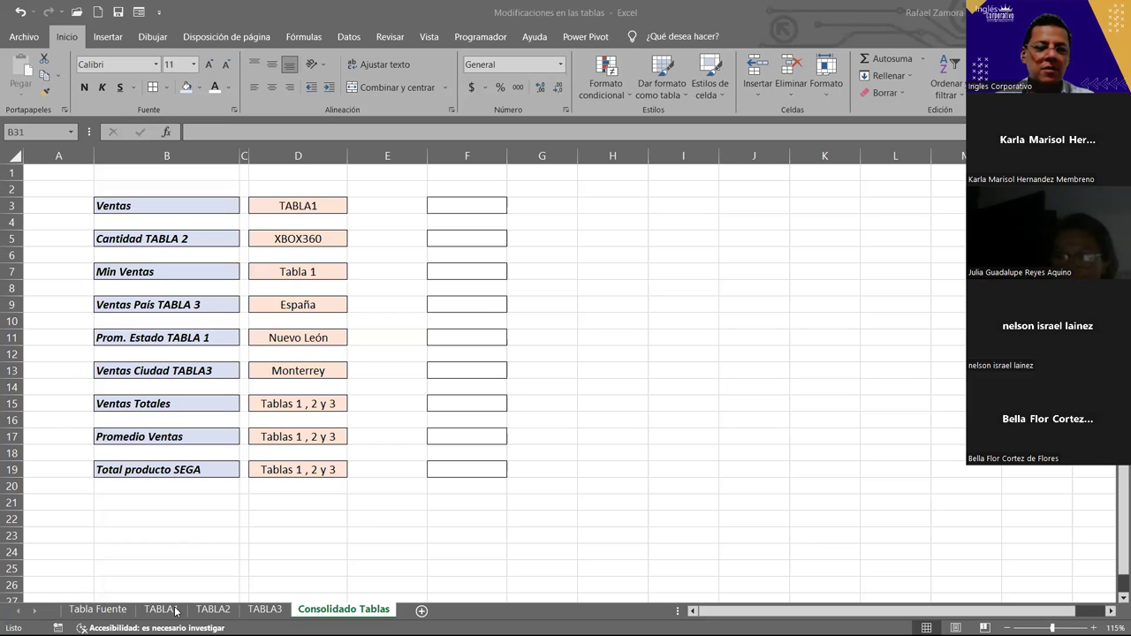
key(ctrl+Page_Up)
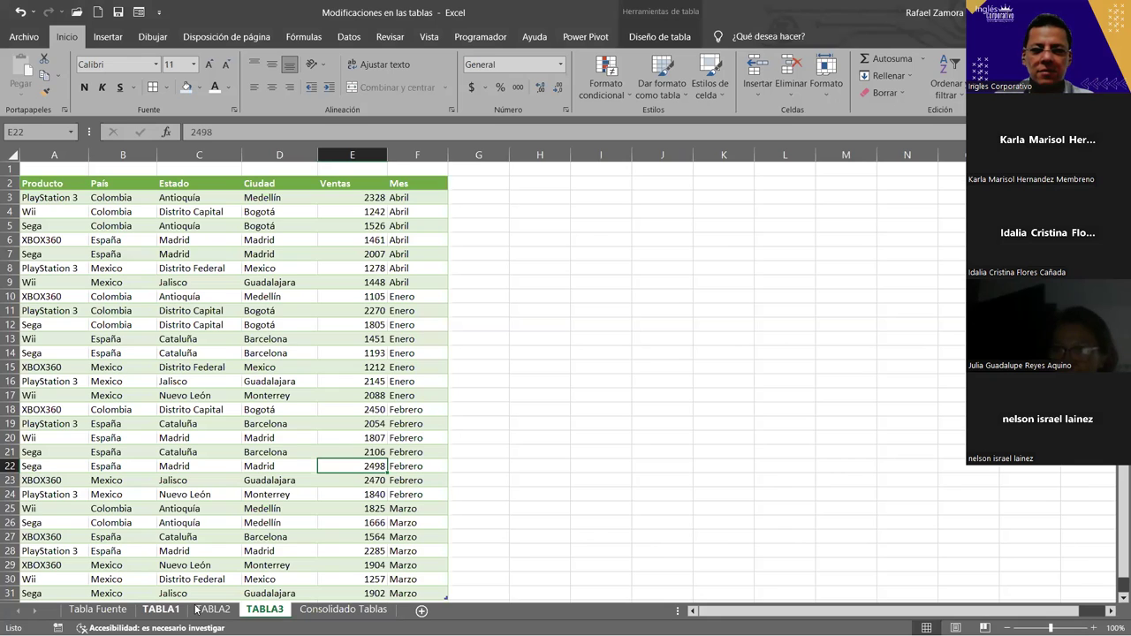
key(ctrl+Page_Down)
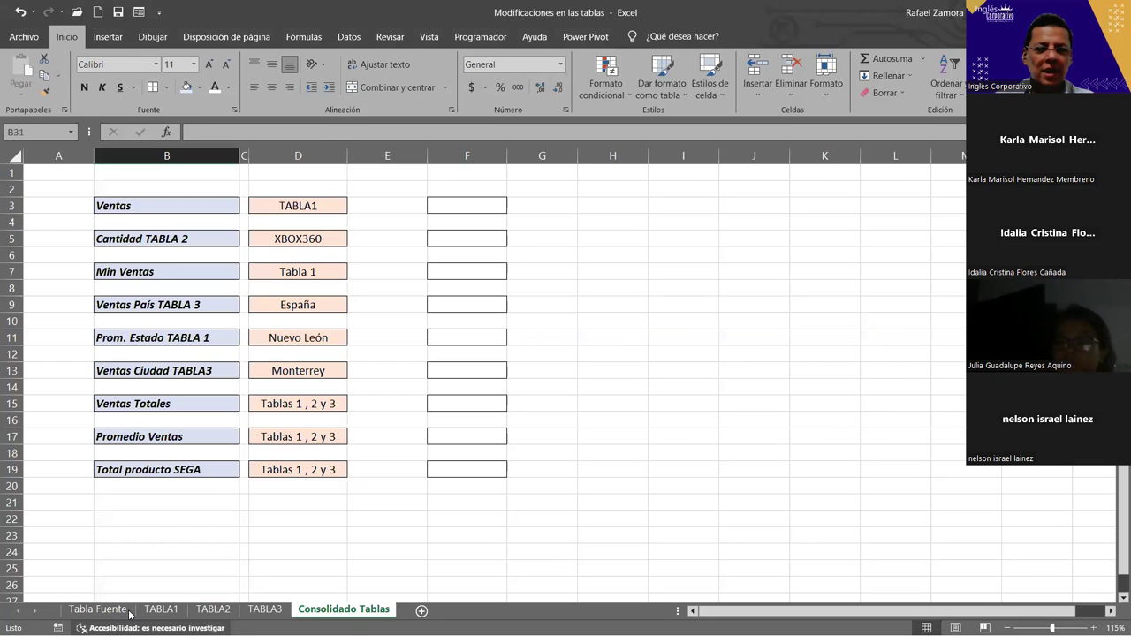
click(115, 609)
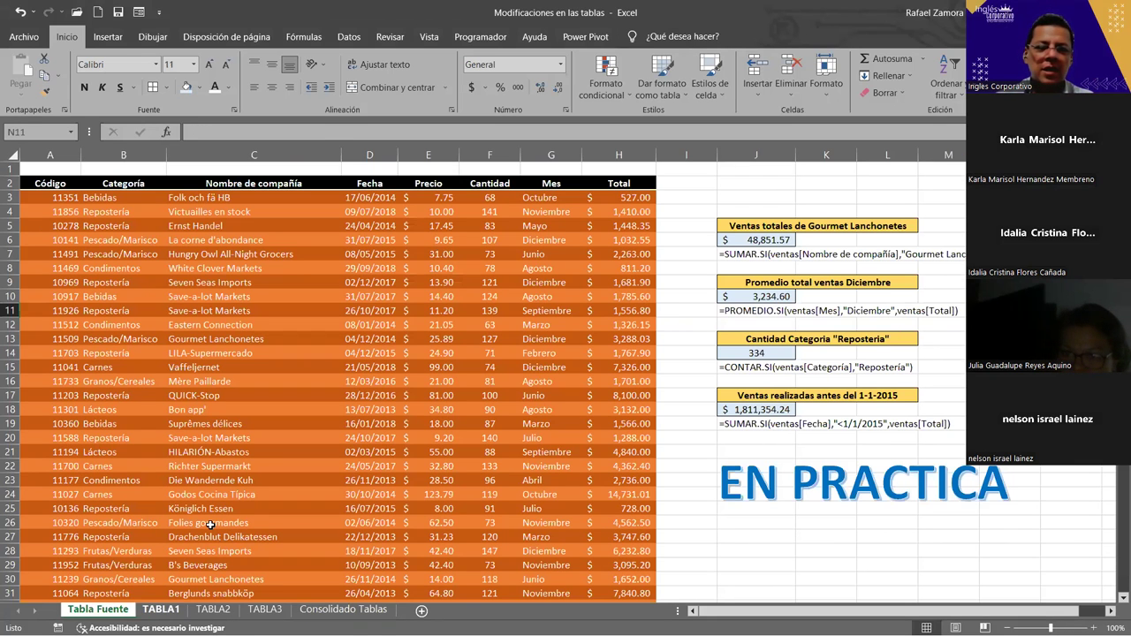
Rename the TABLA1 sheet's table from Tabla2 to Tabla1.
key(ctrl+Page_Down)
key(ctrl+Page_Down)
key(ctrl+Page_Down)
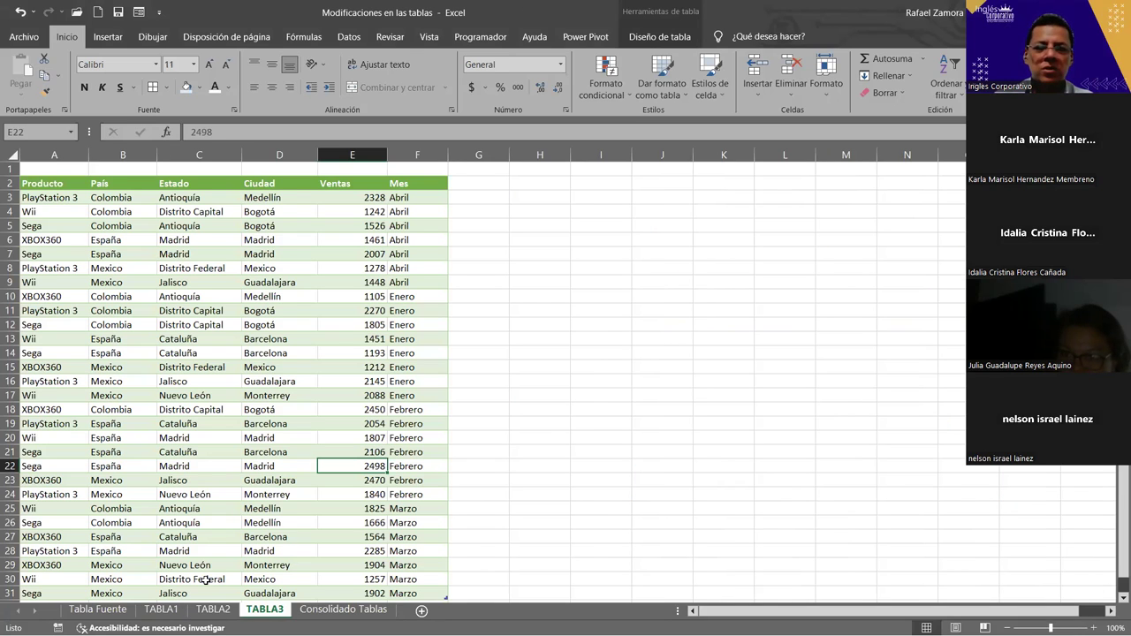
click(287, 465)
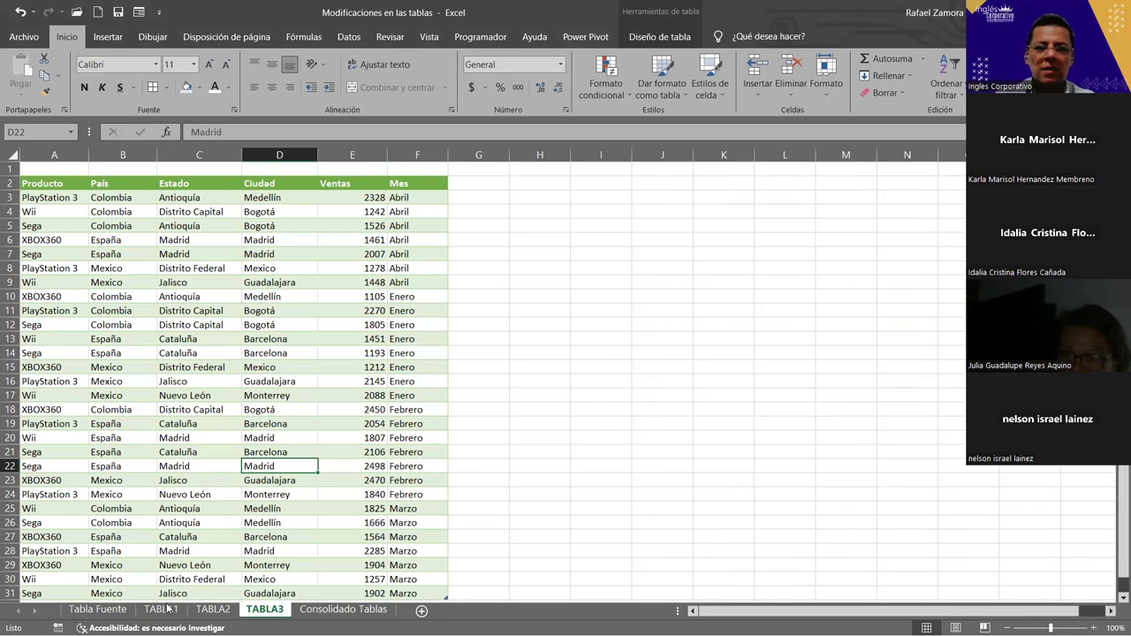
click(170, 602)
click(283, 451)
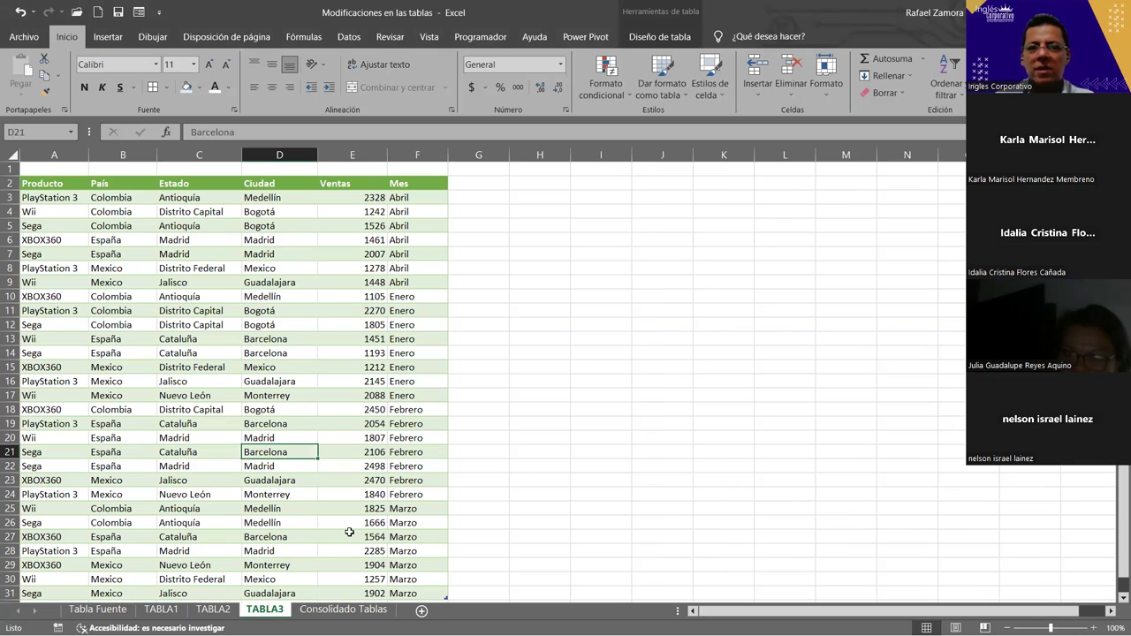
click(161, 609)
click(251, 425)
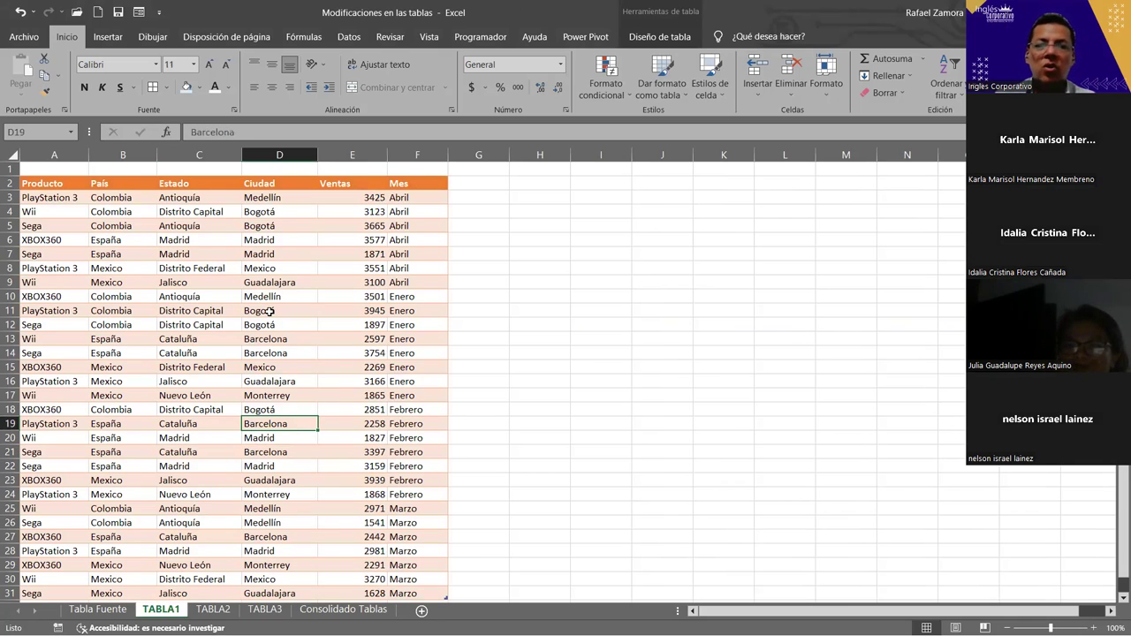
click(679, 37)
click(78, 78)
click(78, 80)
key(BackSpace)
text(1)
key(Return)
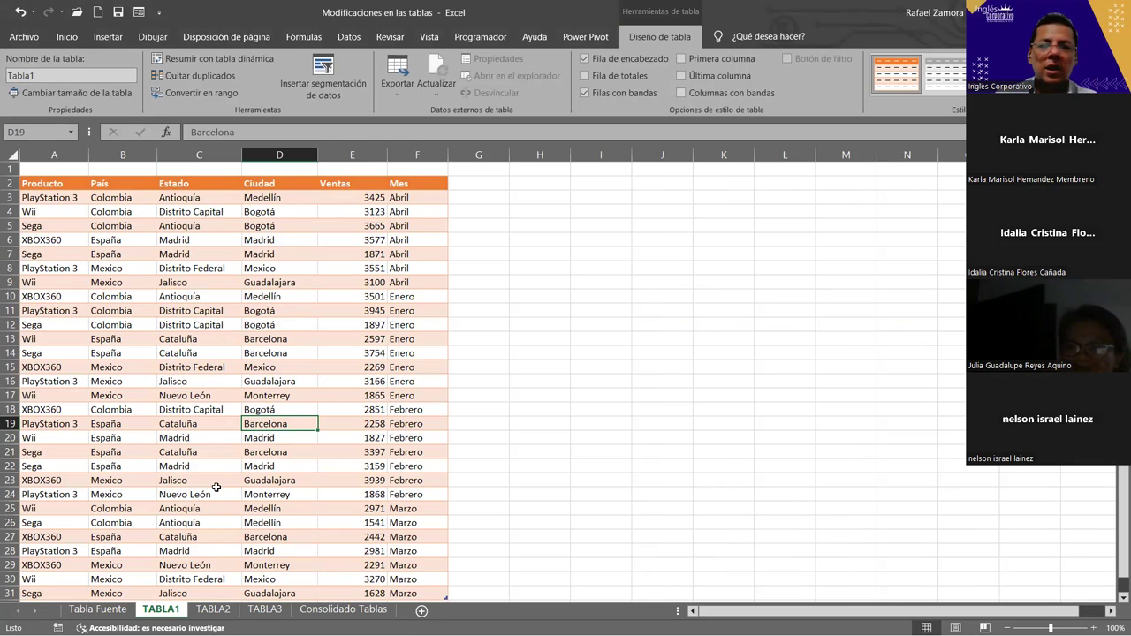
Rename the TABLA2 sheet's table from Tabla3 to Tabla2.
click(213, 609)
click(65, 75)
click(65, 75)
key(BackSpace)
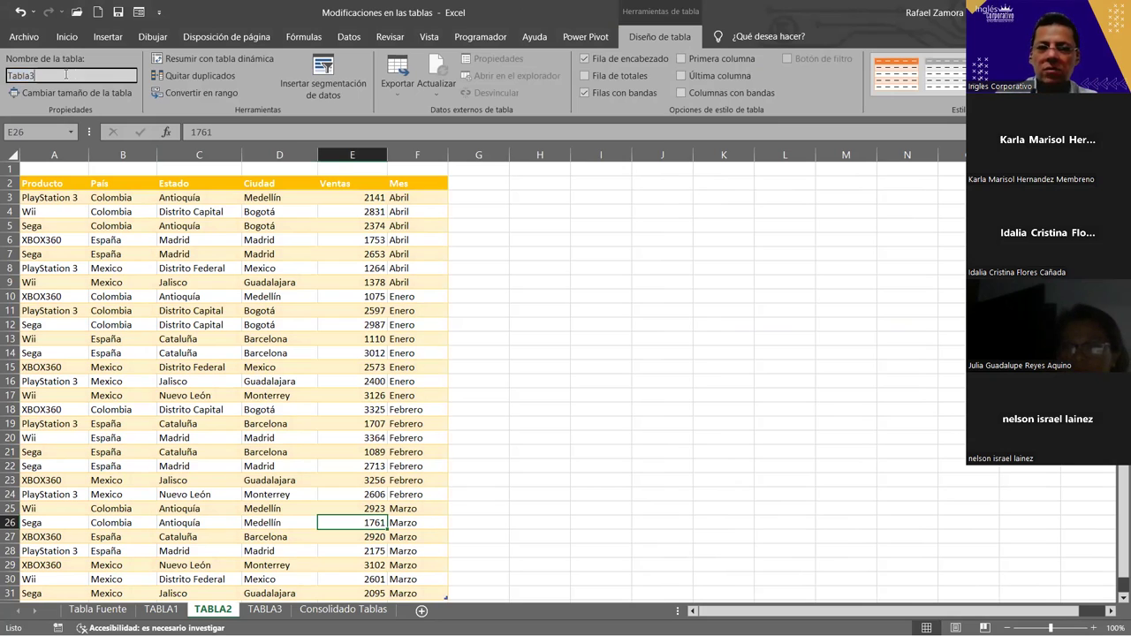
text(2)
key(Return)
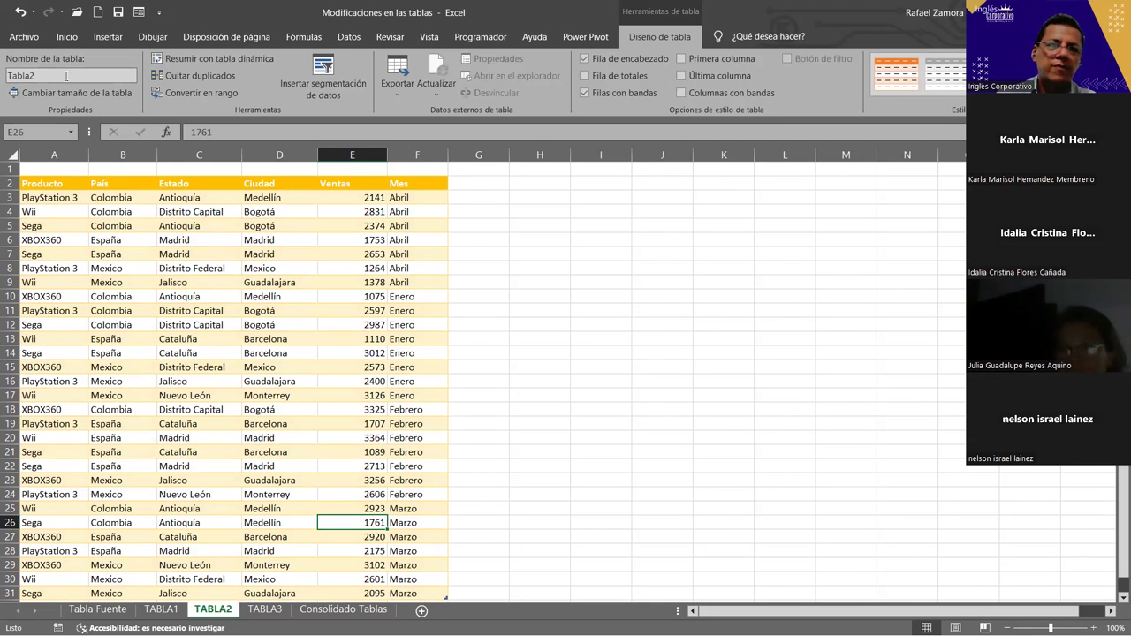
Rename the TABLA3 sheet's table from Tabla4 to Tabla3.
click(264, 608)
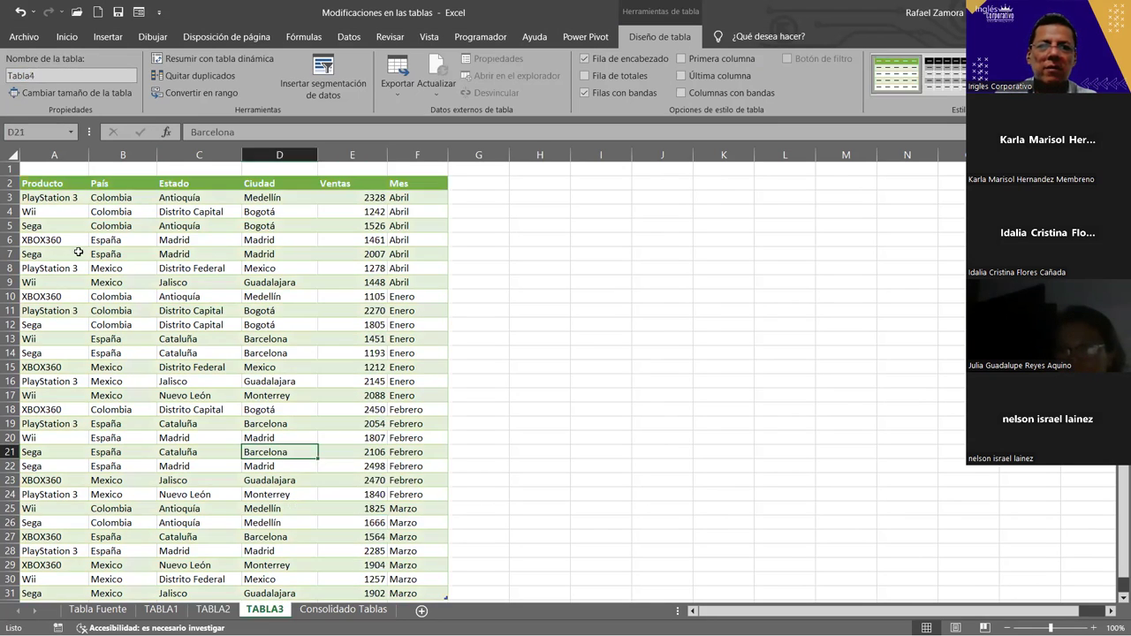
click(61, 77)
text(Tabla3)
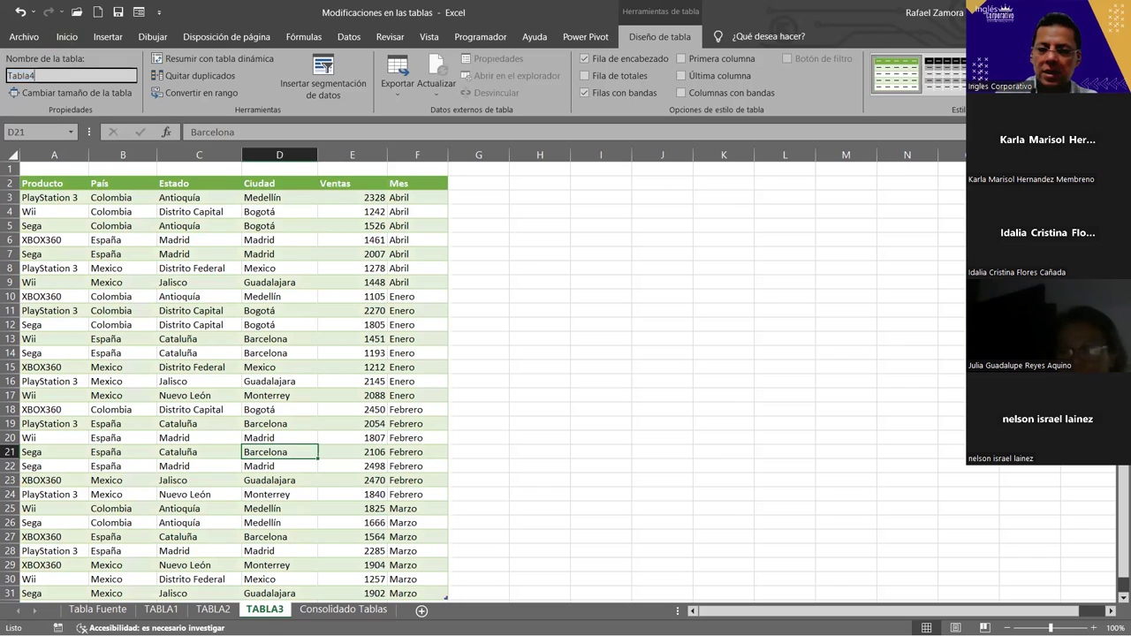
key(Return)
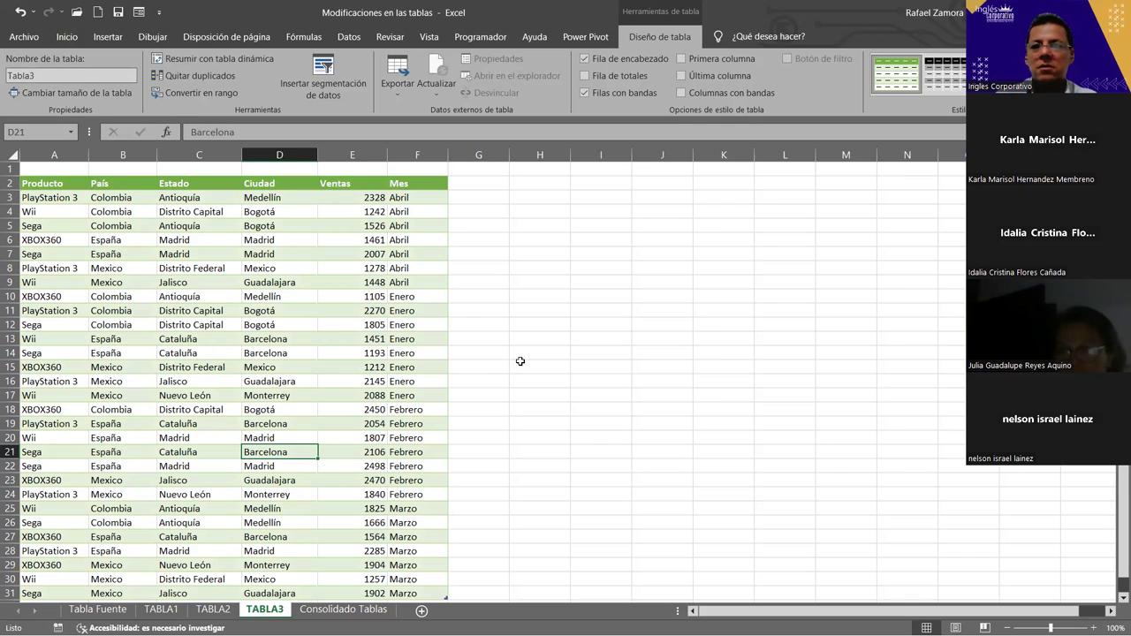
click(442, 268)
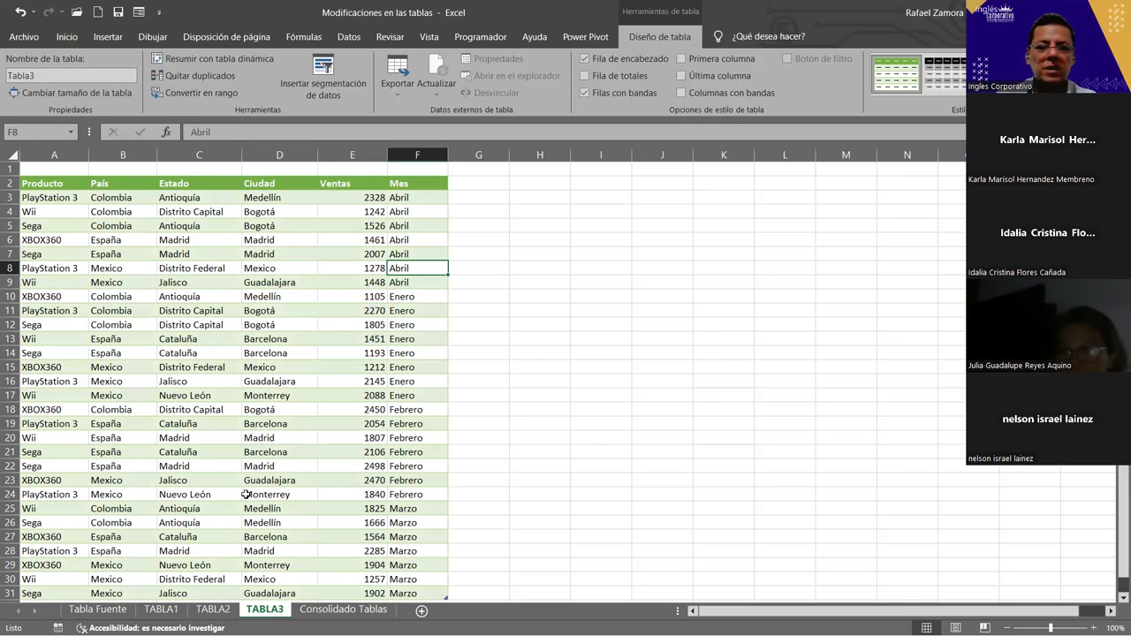
click(209, 611)
click(265, 609)
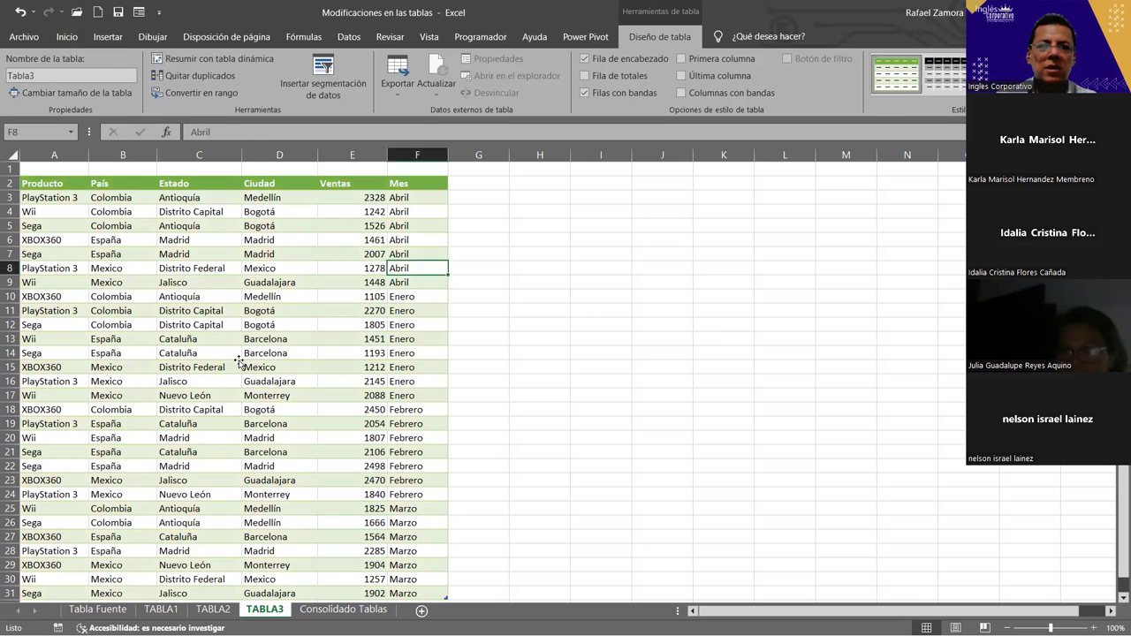
click(191, 366)
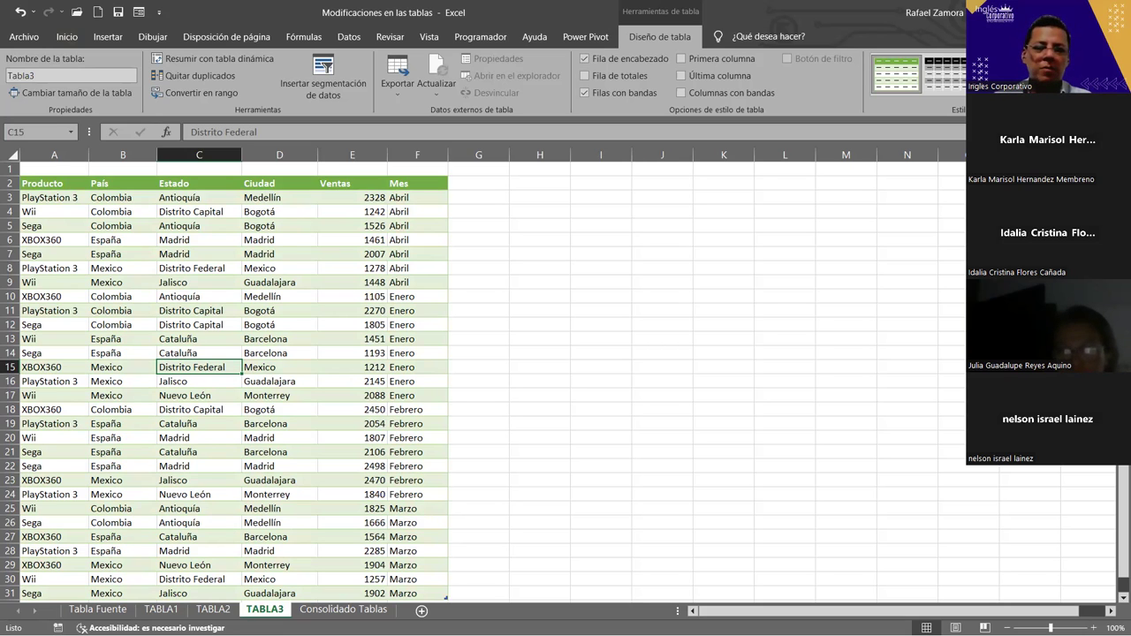
click(343, 609)
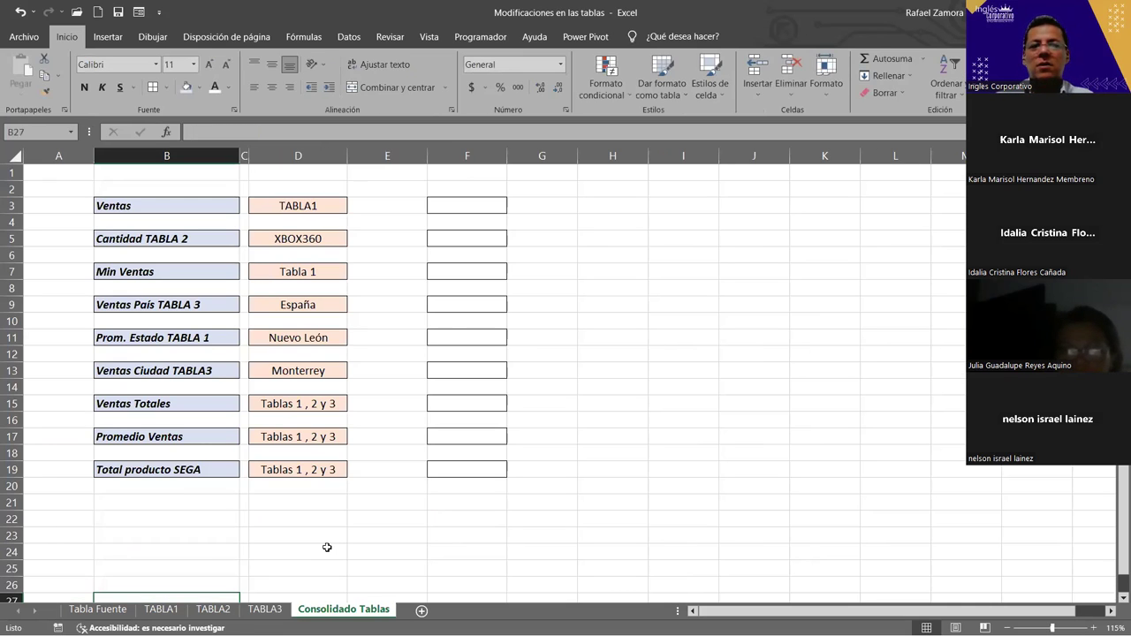
Enter =SUMA(Tabla1[Ventas]) in F3 using autocomplete, giving $ 81,729.00.
scroll(325, 349, down, 1)
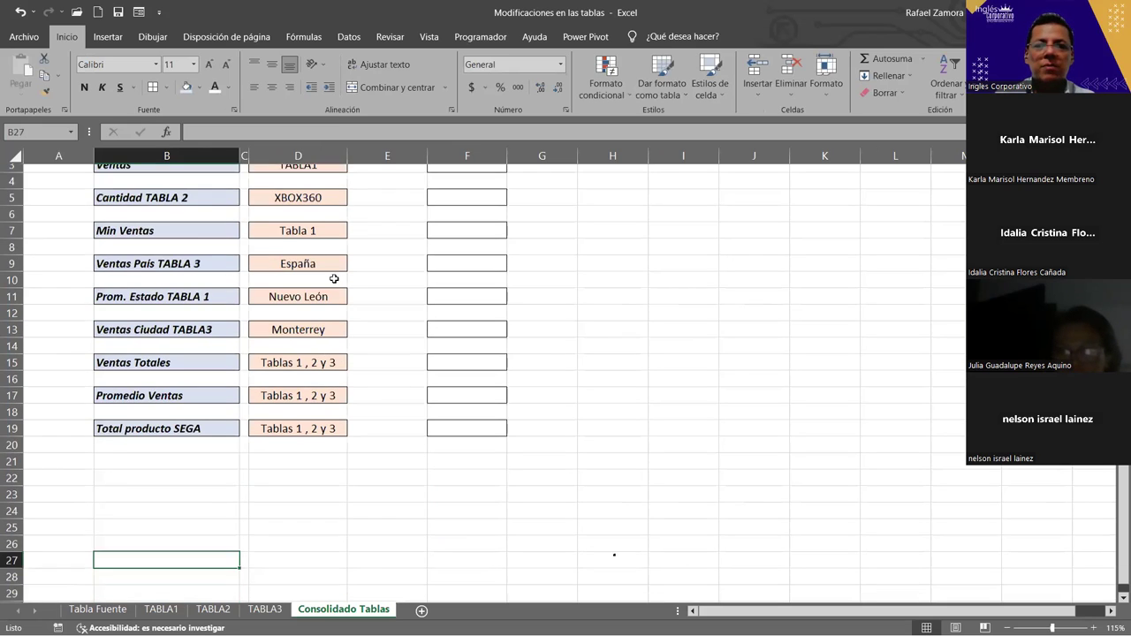
scroll(409, 396, up, 1)
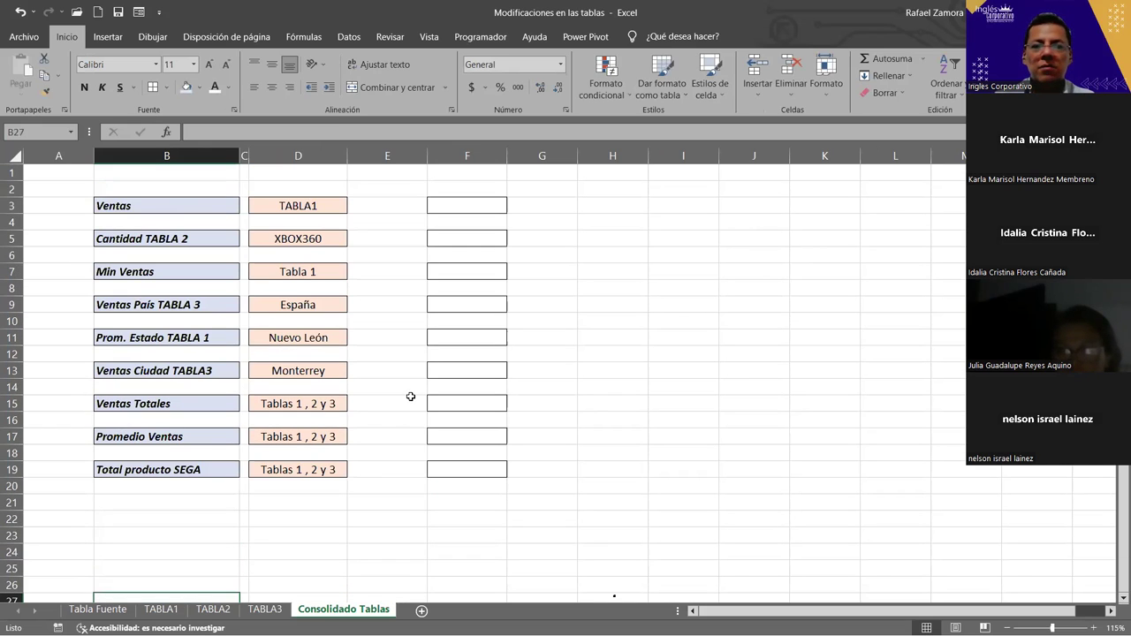
click(437, 218)
click(454, 199)
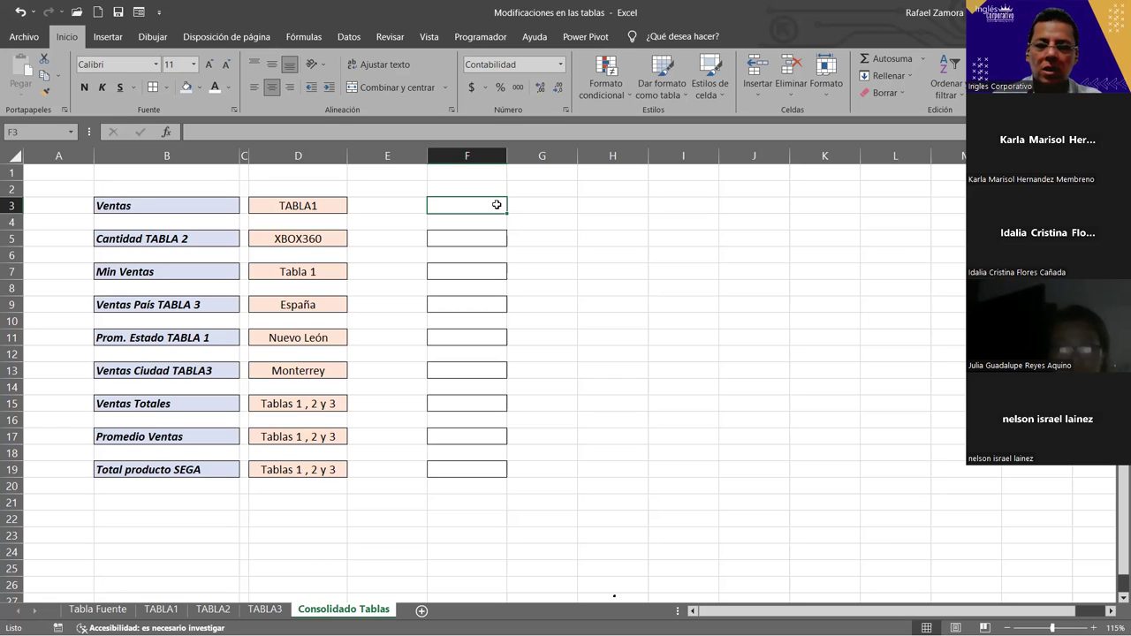
text(=)
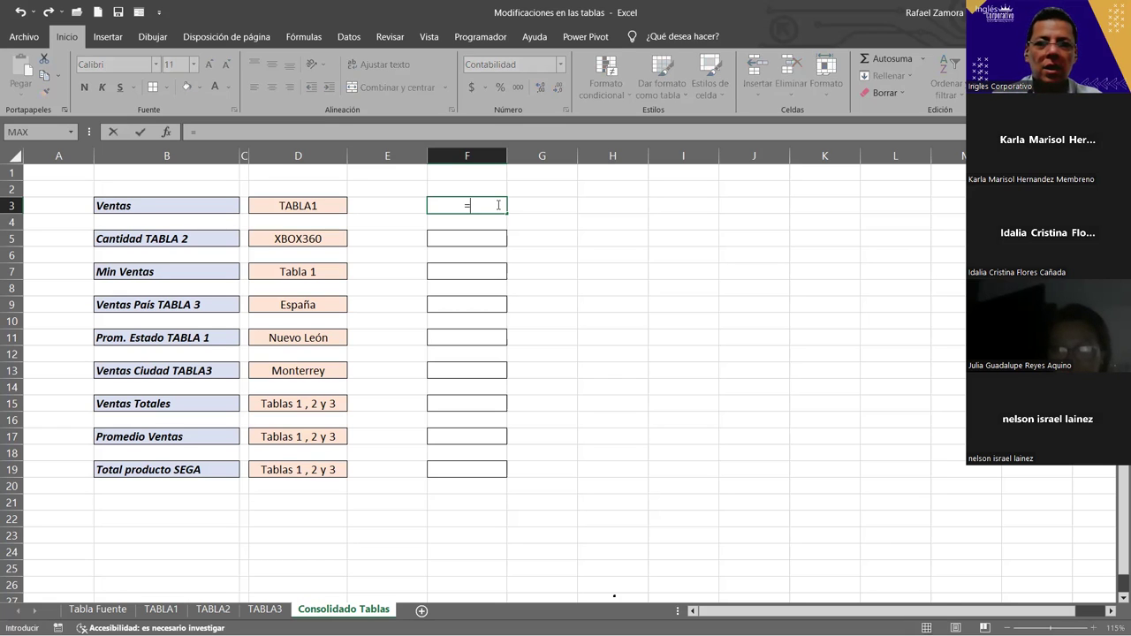
text(suma)
key(Tab)
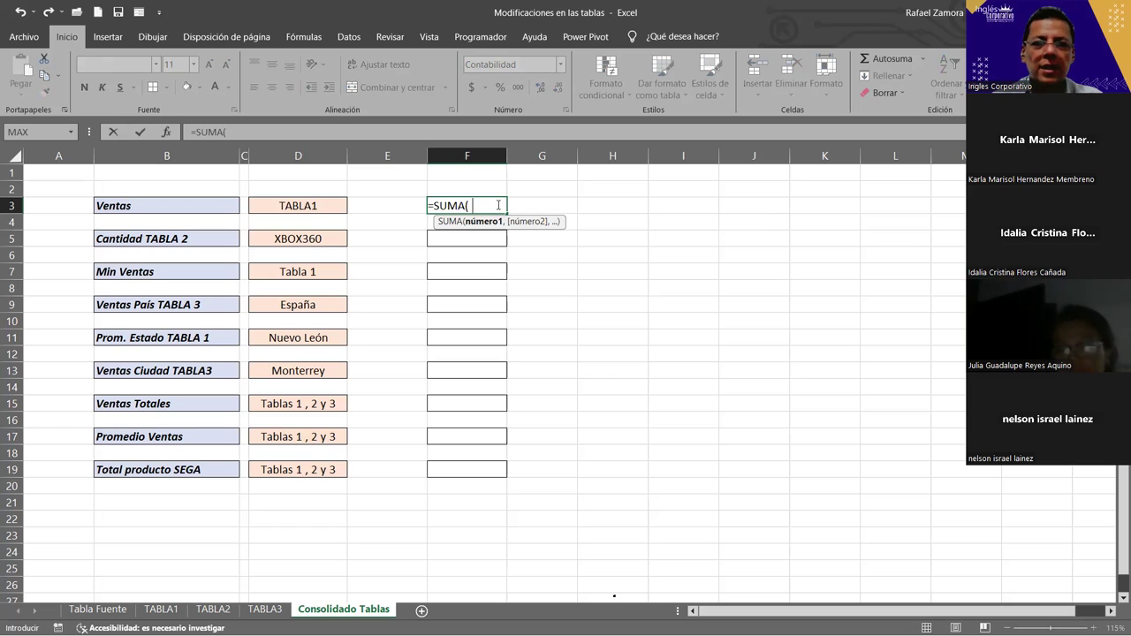
text(ta)
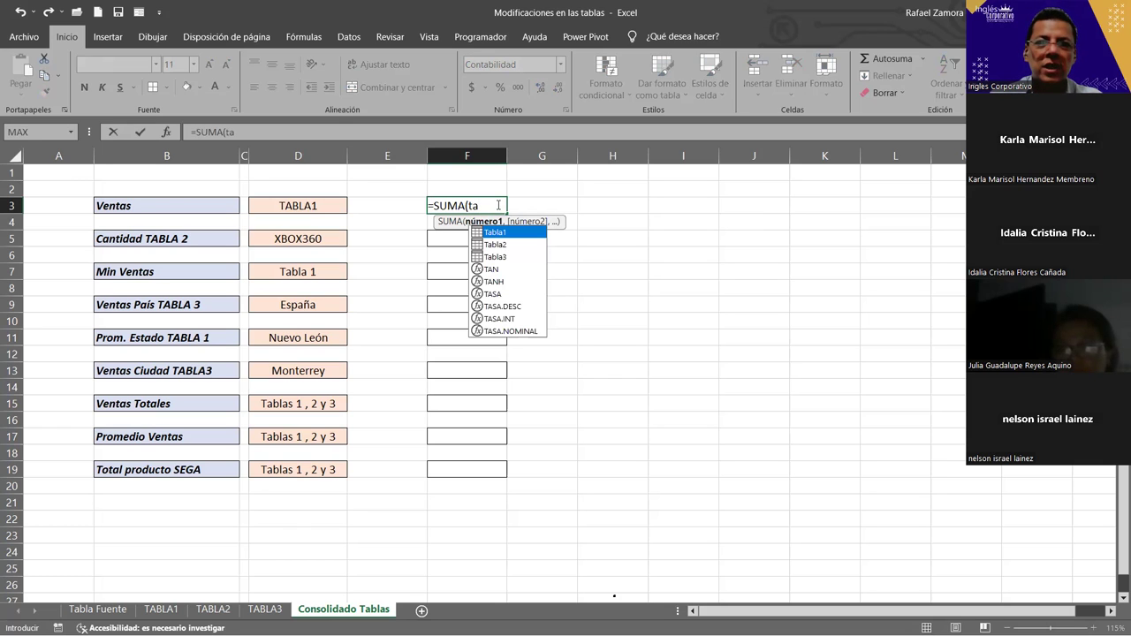
key(Tab)
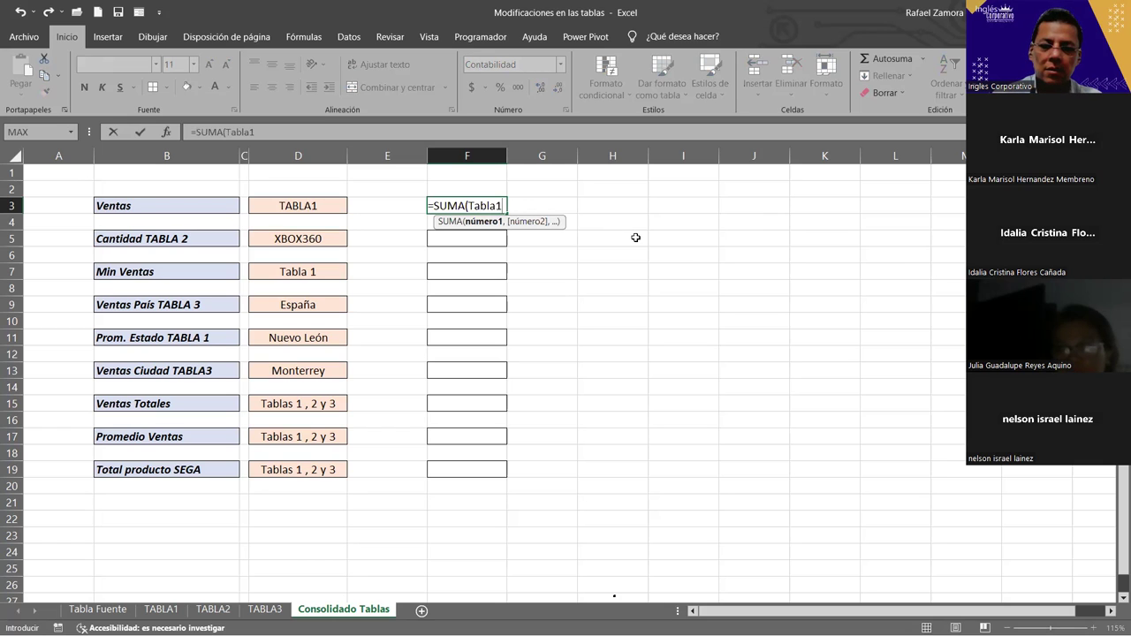
text([)
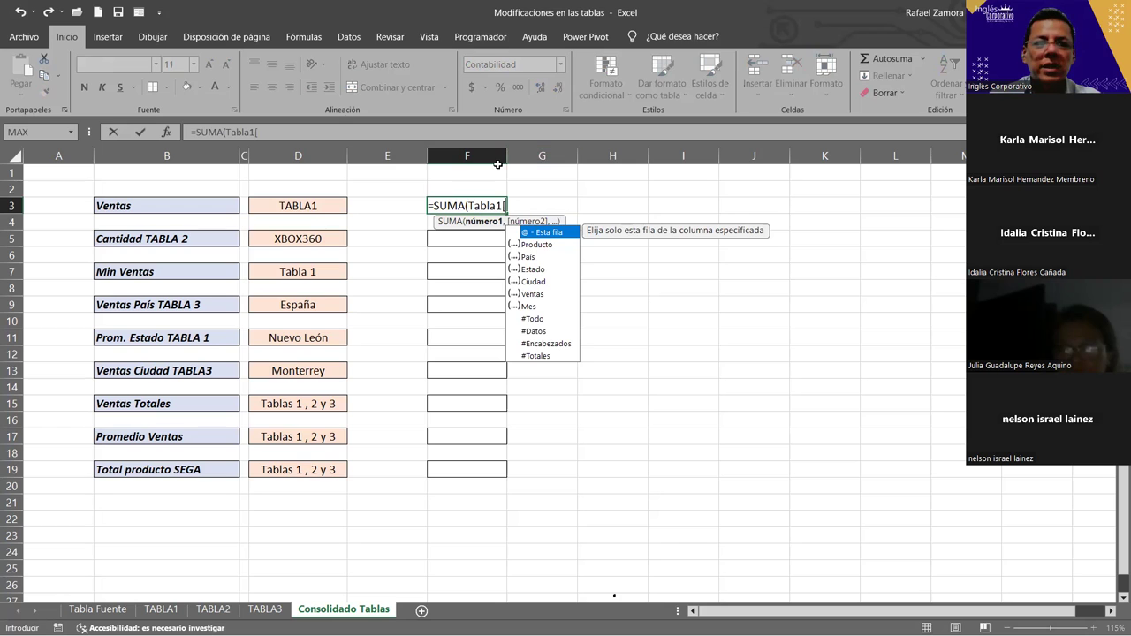
click(532, 295)
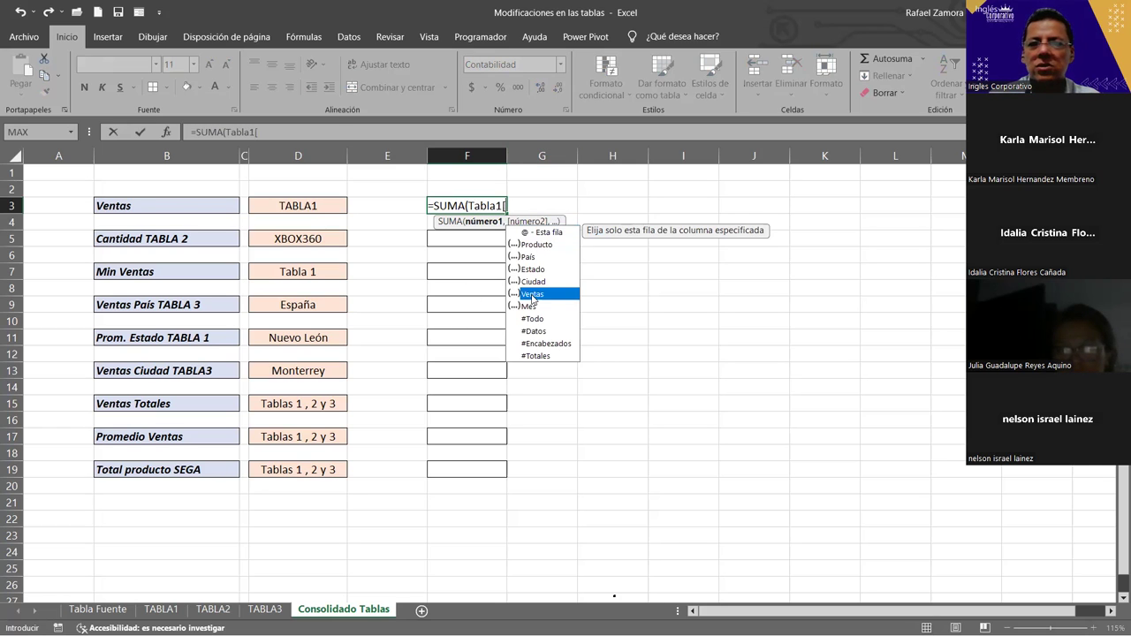
double_click(531, 294)
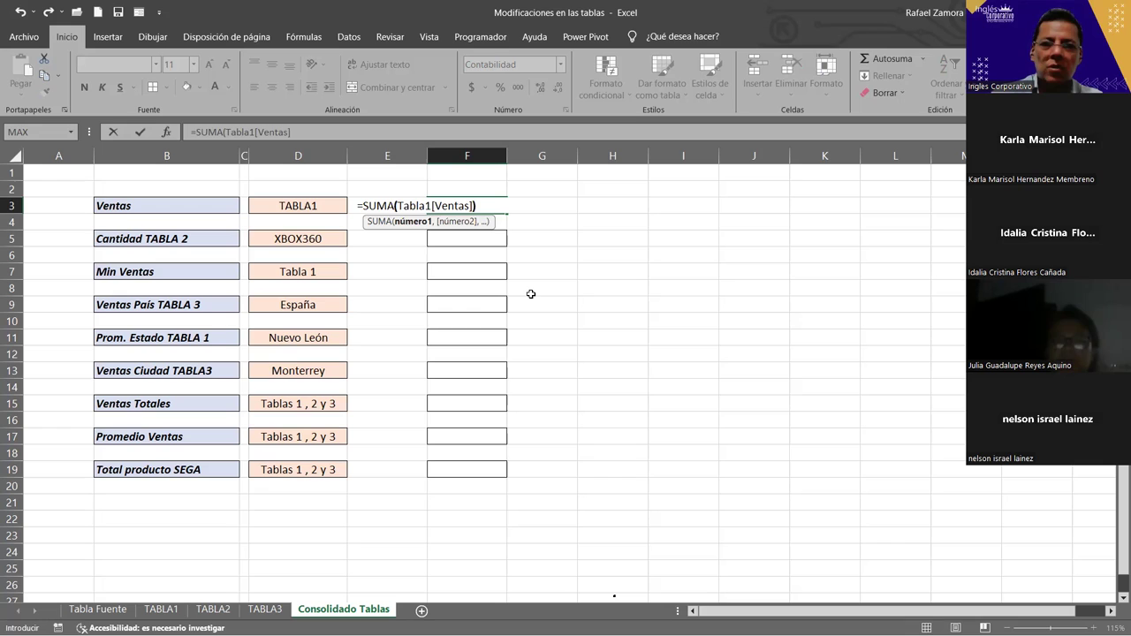
key(Return)
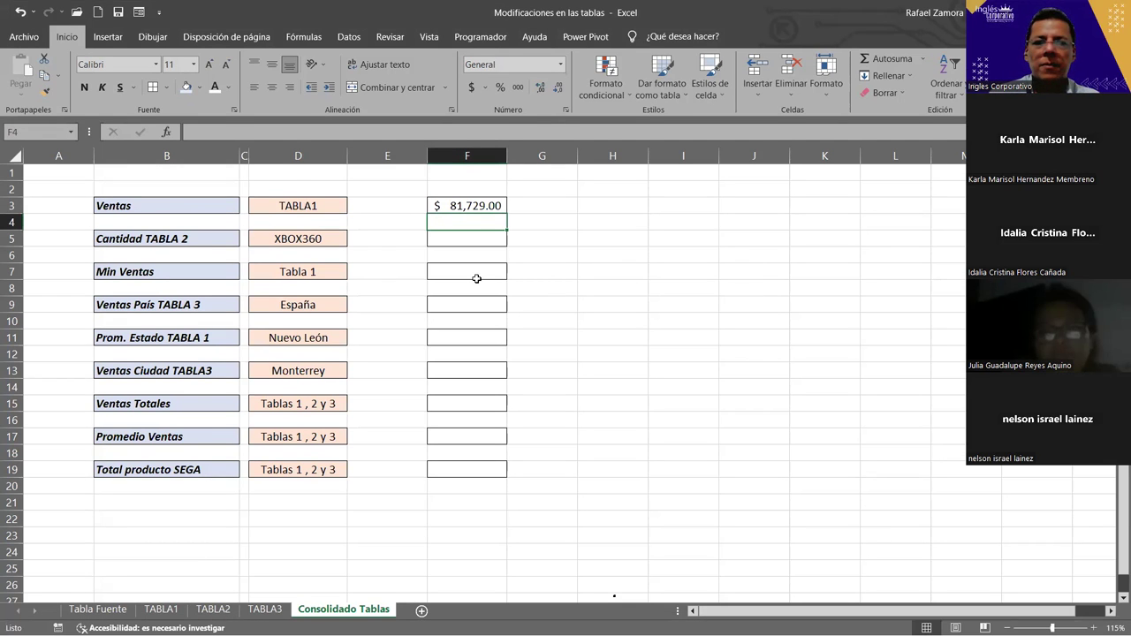
Inspect the =SUMA(Tabla1[Ventas]) formula in F3 and confirm it unchanged.
click(474, 210)
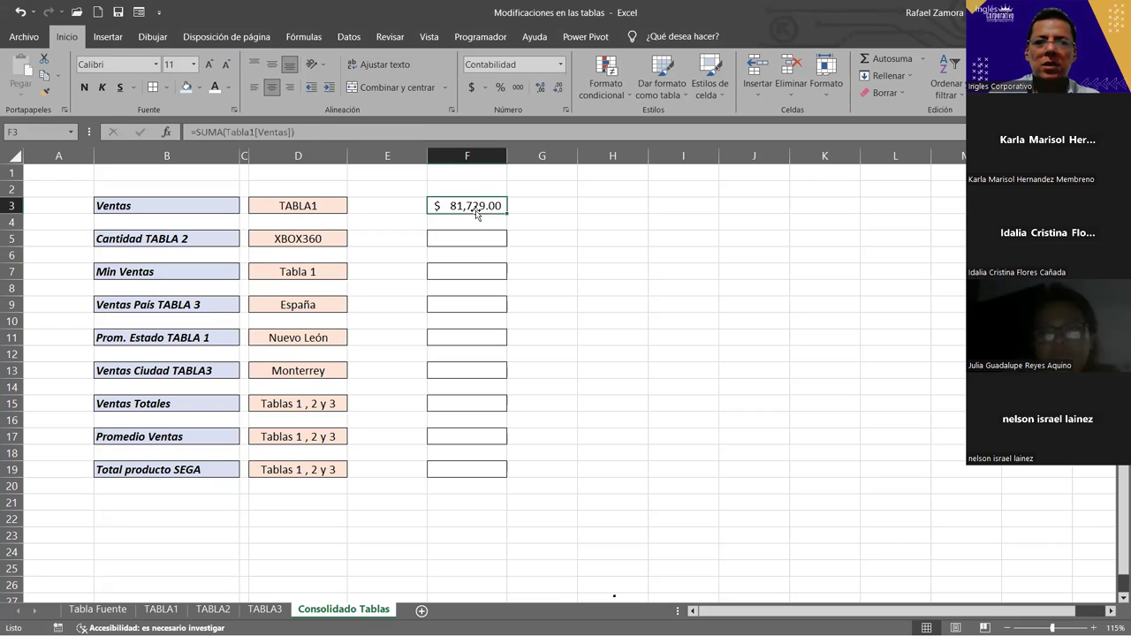
double_click(476, 205)
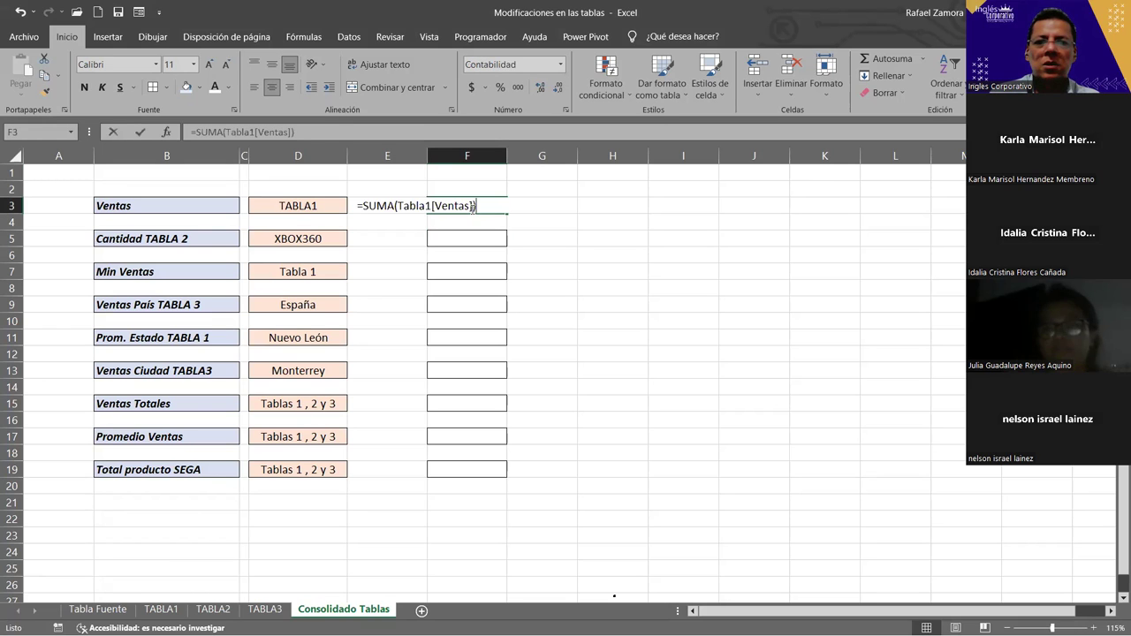
click(375, 205)
click(417, 205)
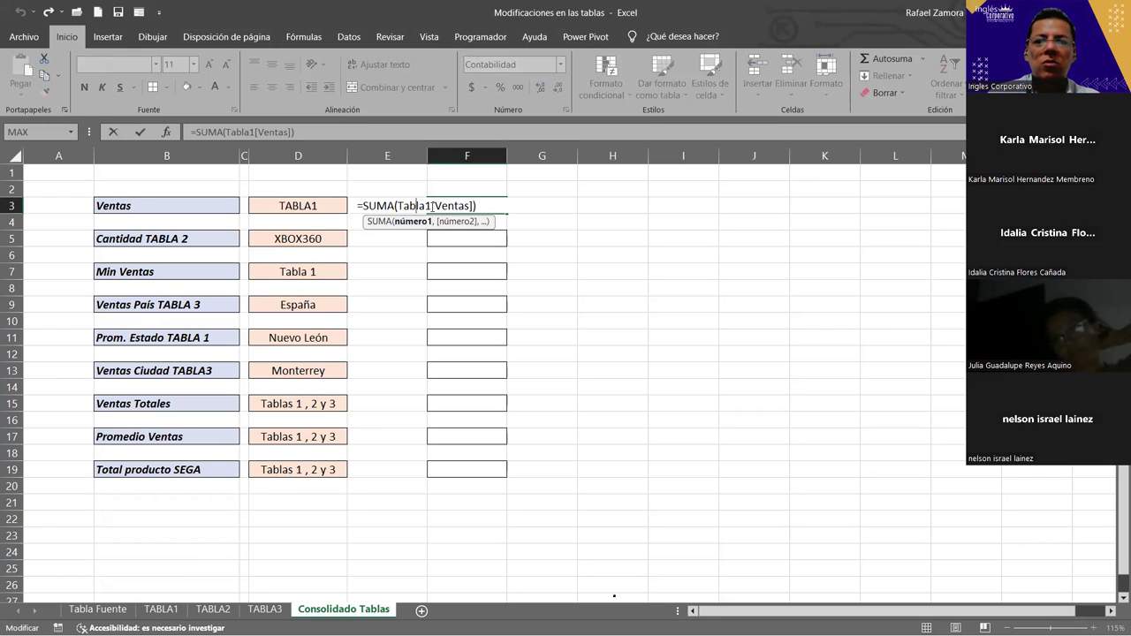
click(434, 205)
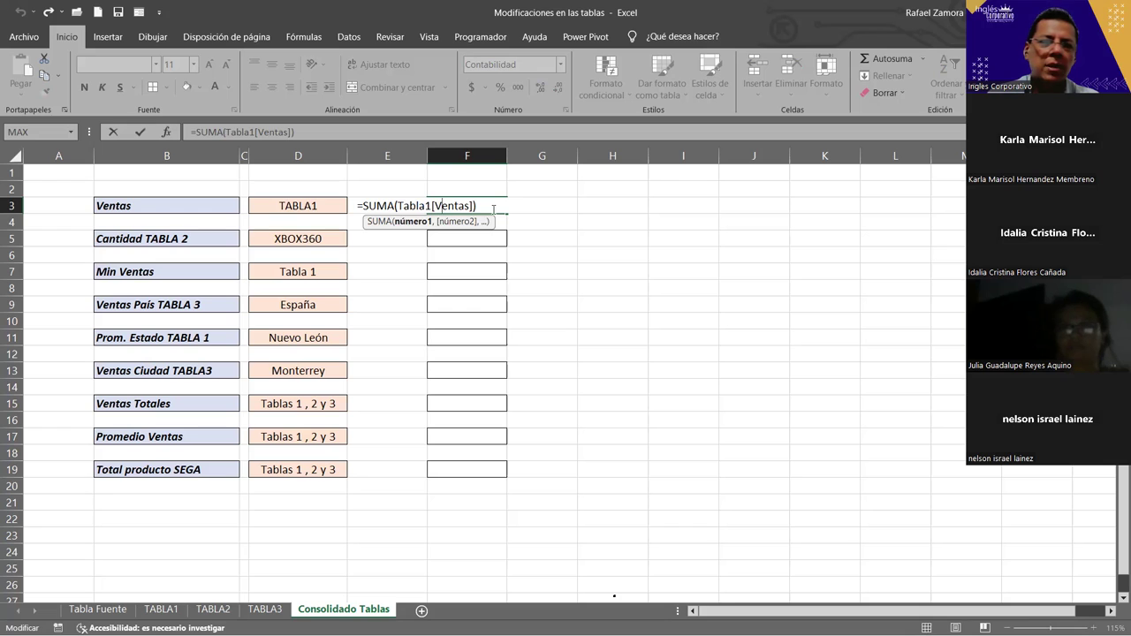
click(485, 206)
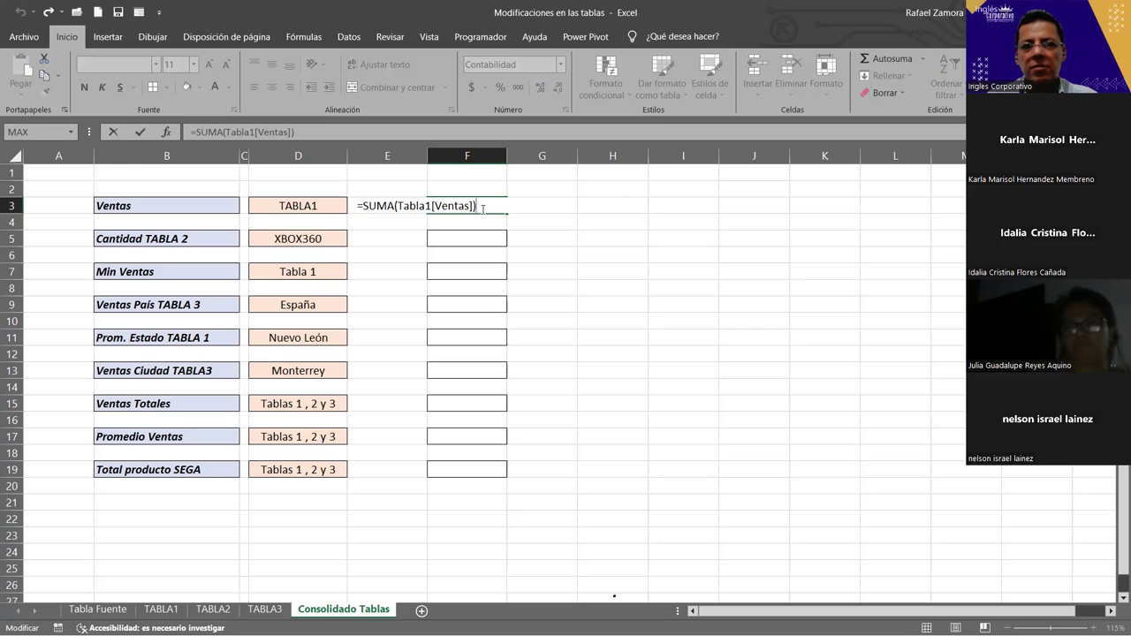
key(Return)
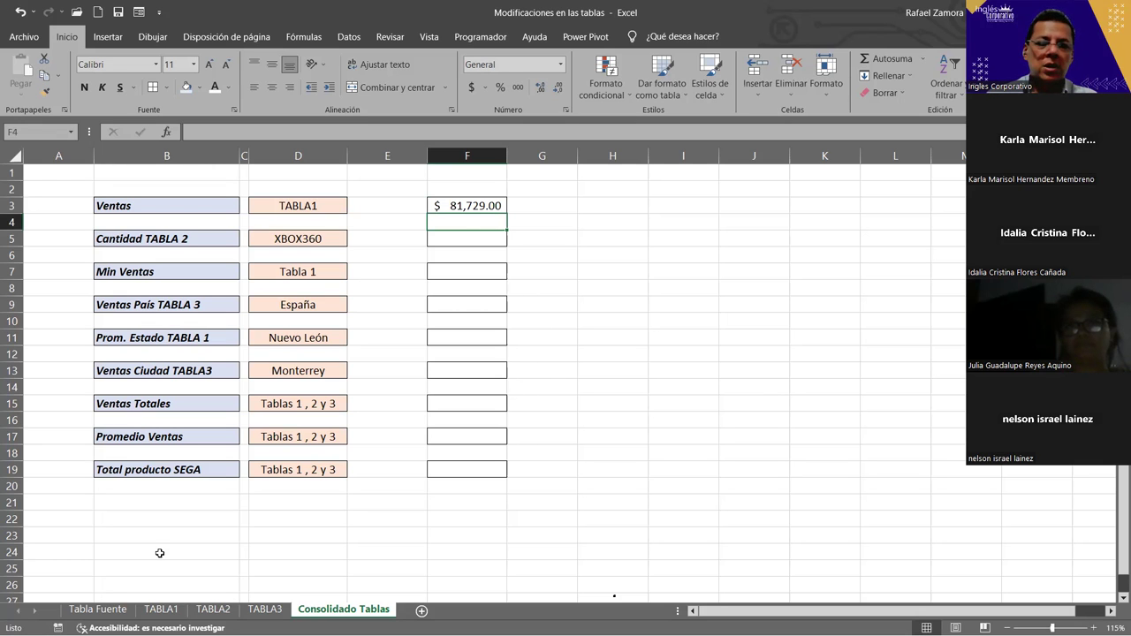
click(173, 612)
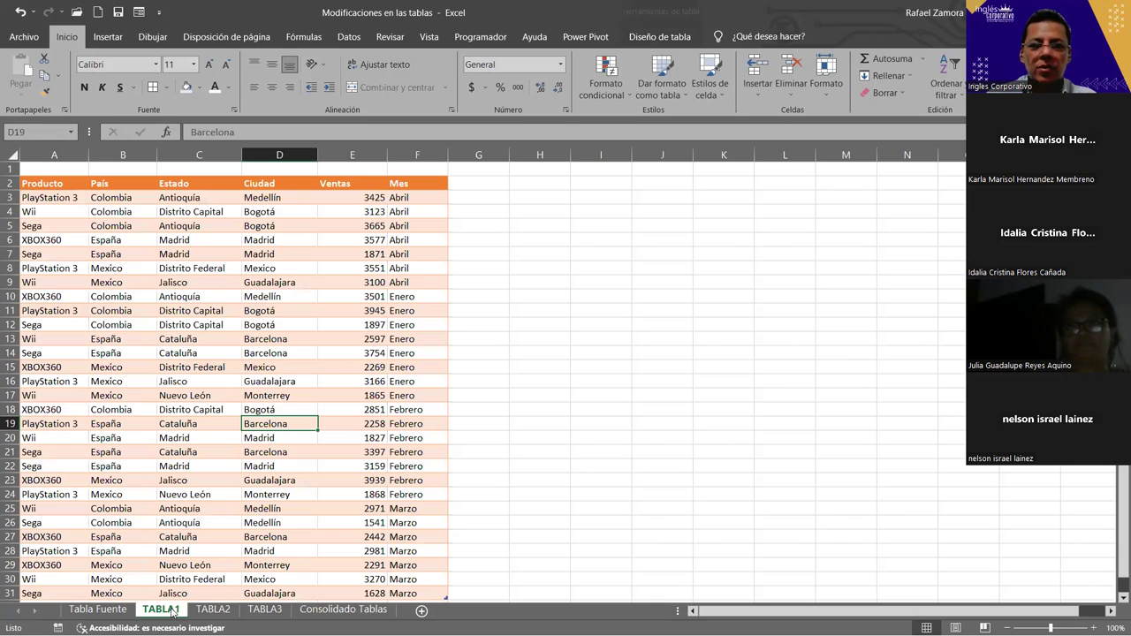
click(442, 225)
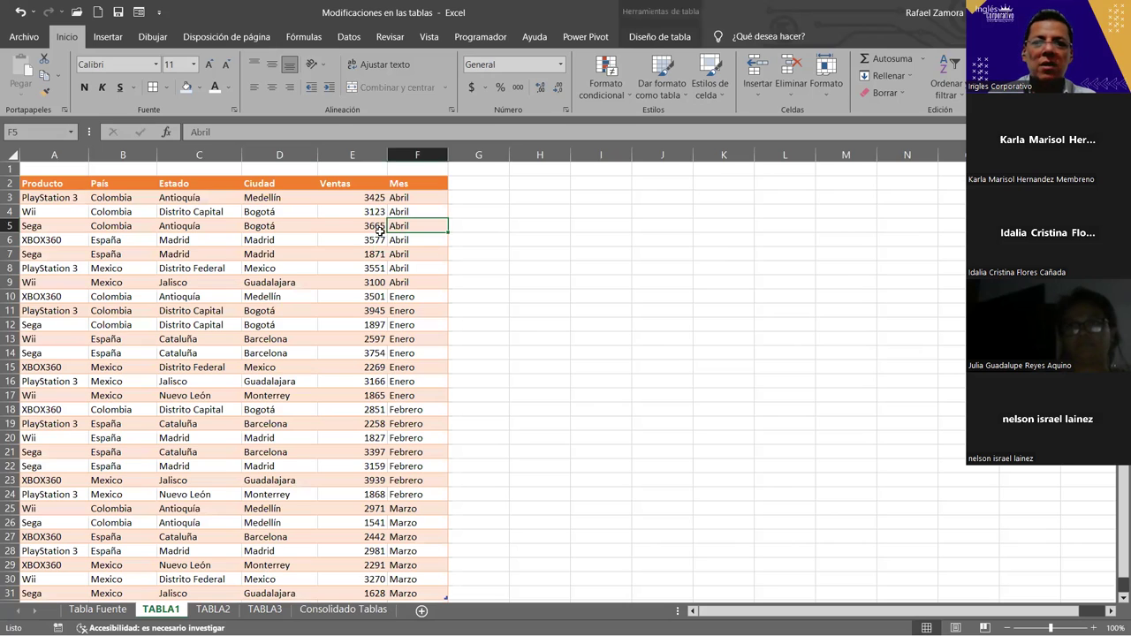
click(373, 225)
click(366, 199)
key(ctrl+shift+Down)
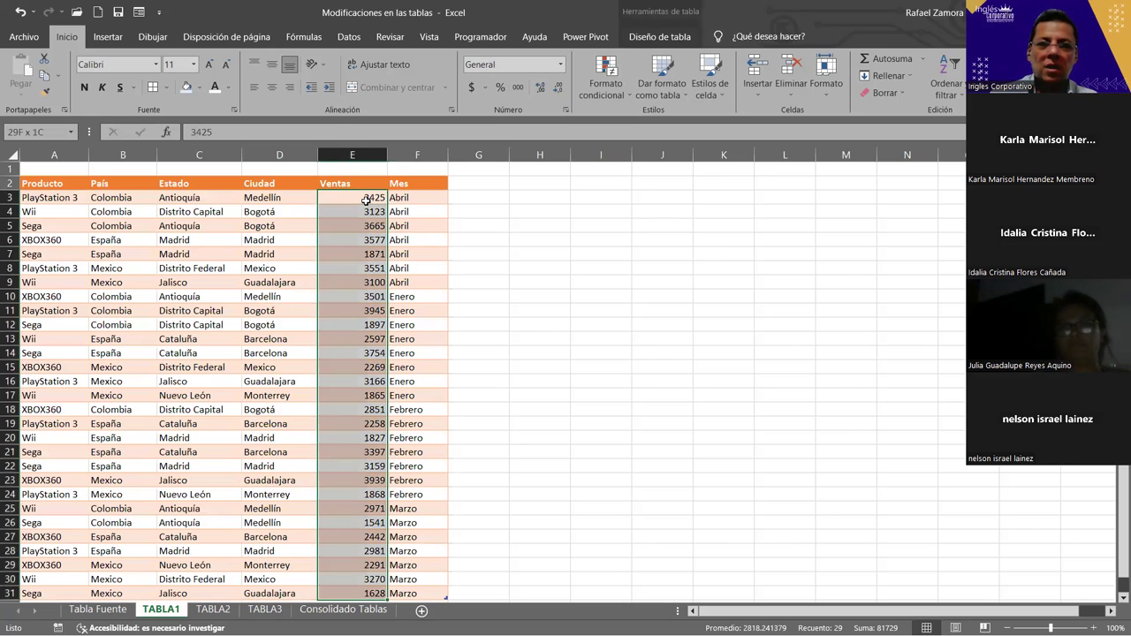
click(470, 88)
click(334, 239)
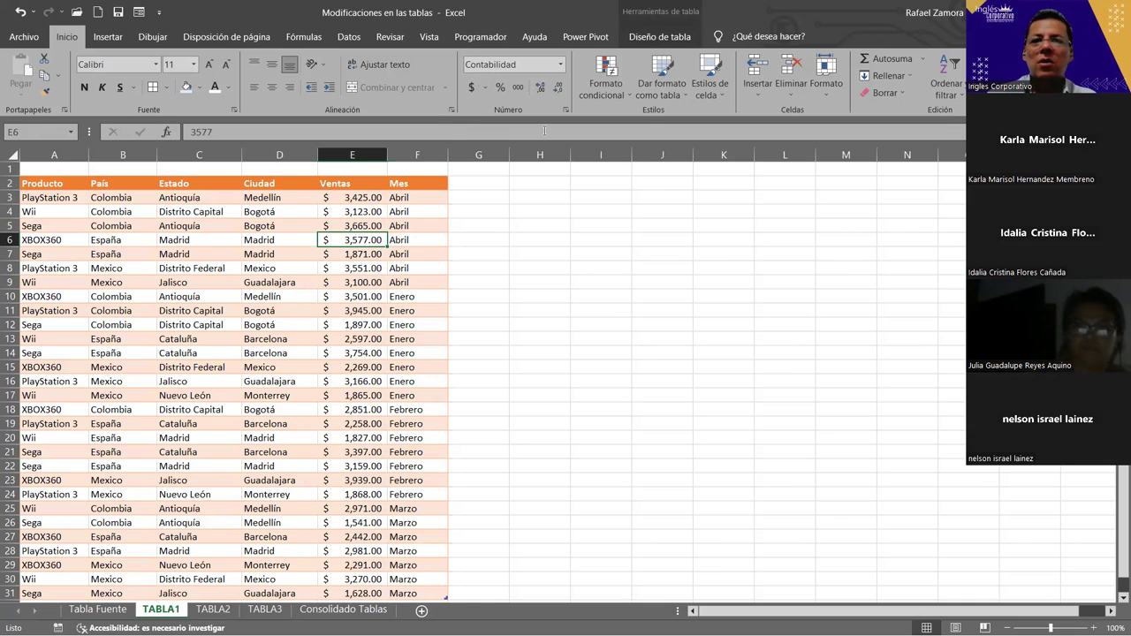
click(650, 38)
click(584, 75)
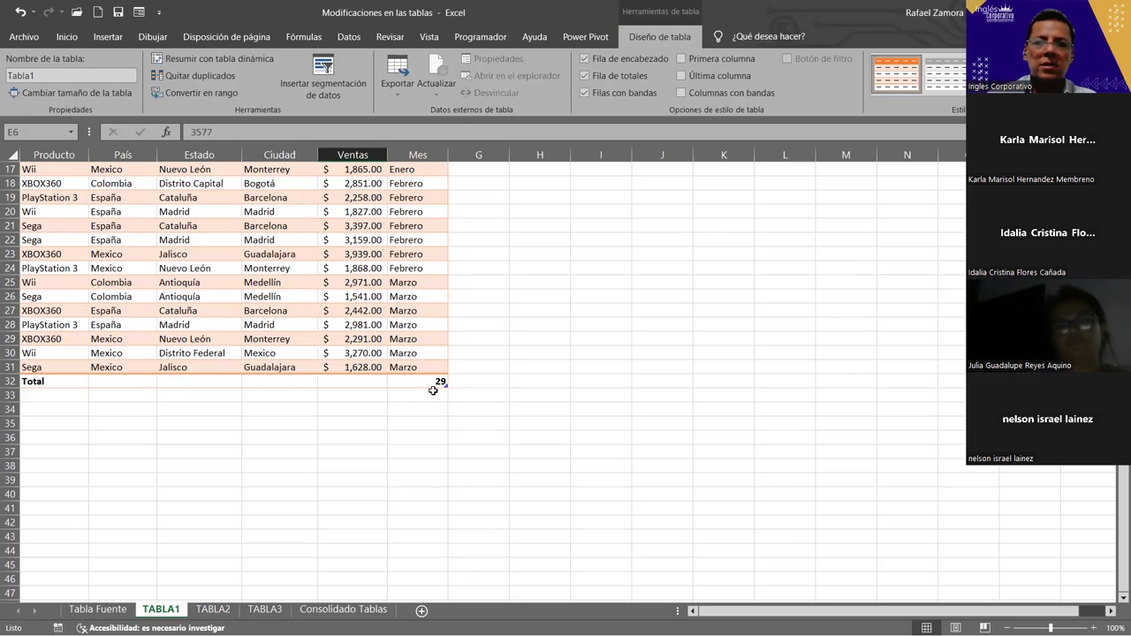
click(437, 381)
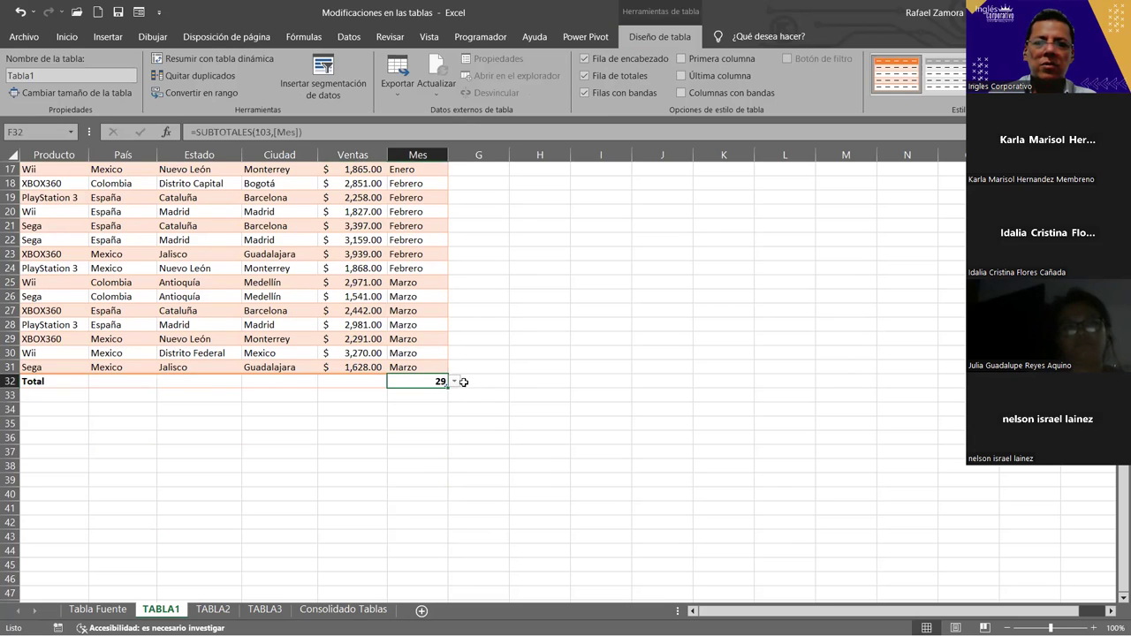
click(383, 379)
click(391, 377)
click(371, 379)
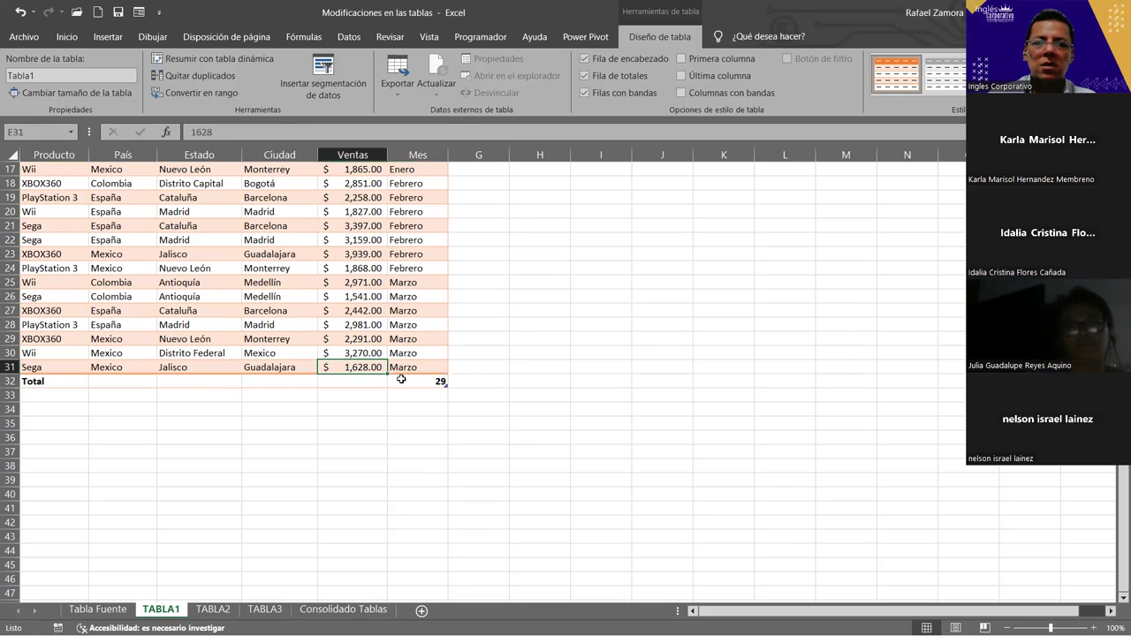
click(393, 381)
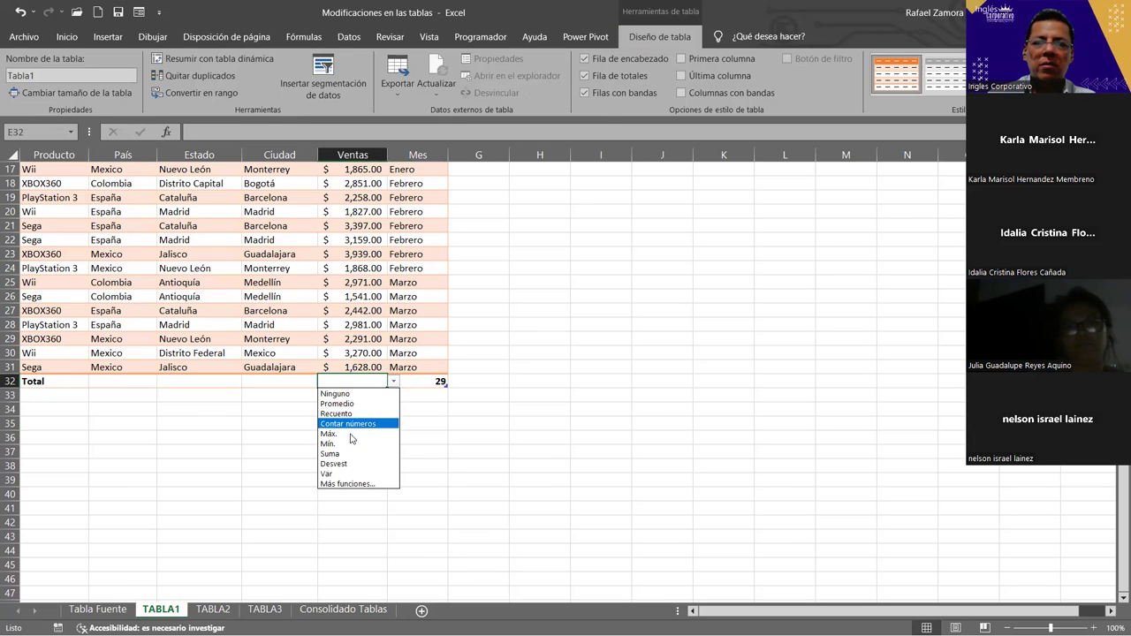
click(343, 453)
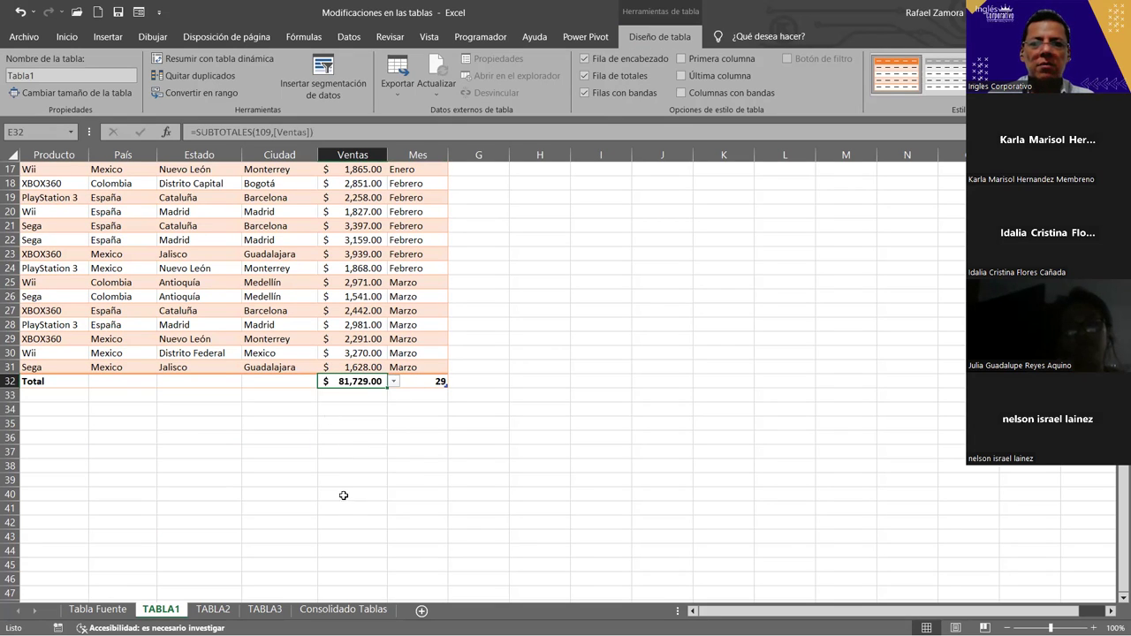
click(343, 608)
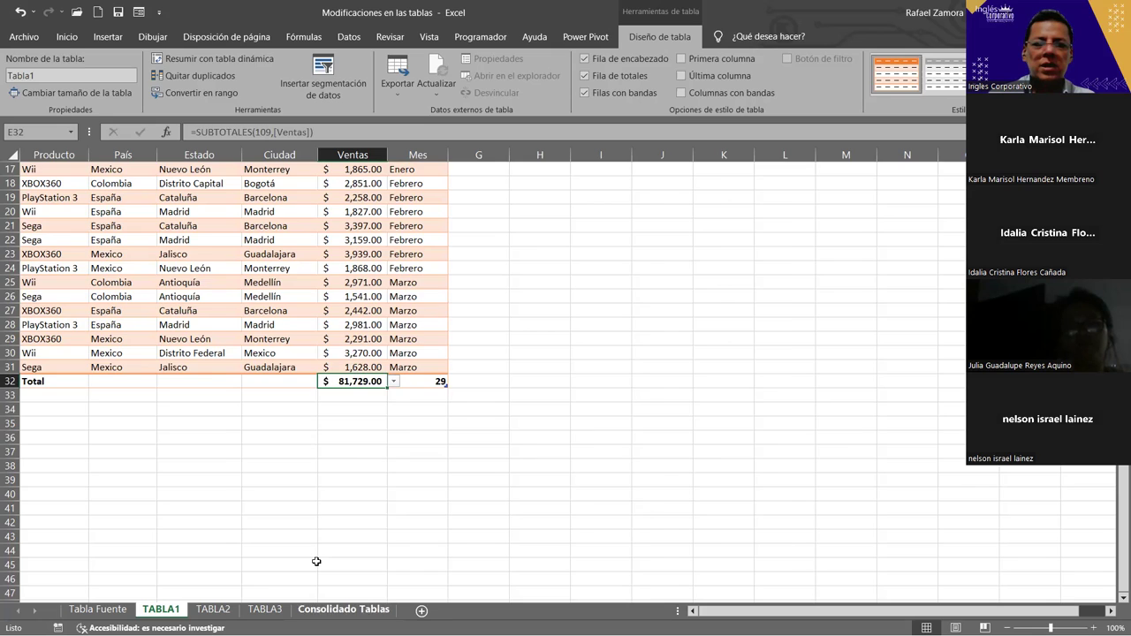
click(474, 205)
click(477, 206)
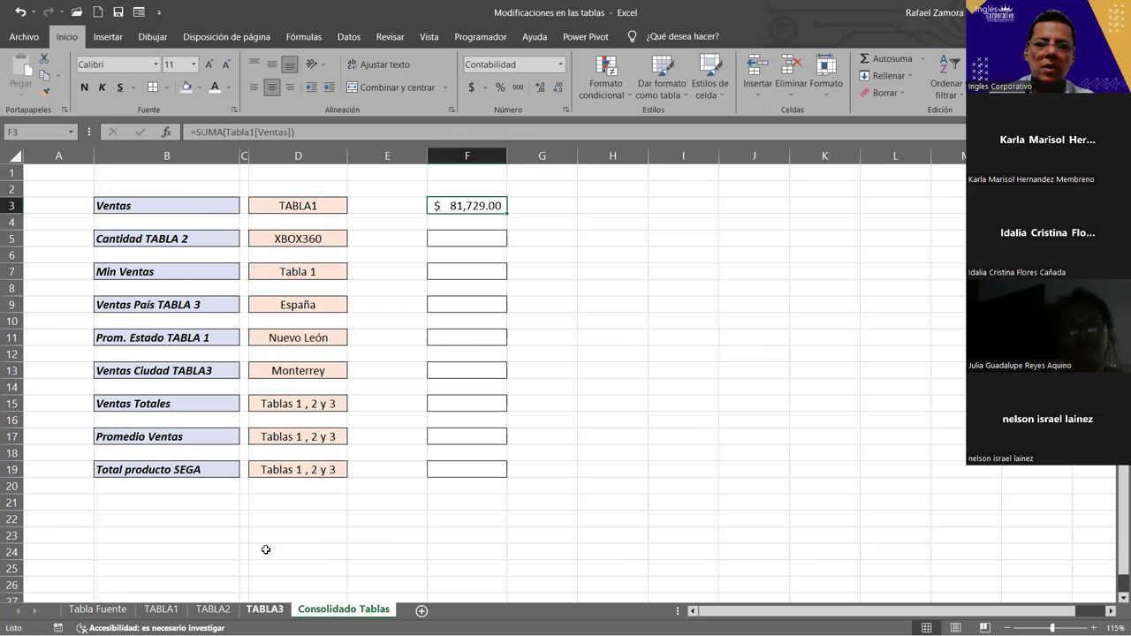
click(264, 609)
click(160, 608)
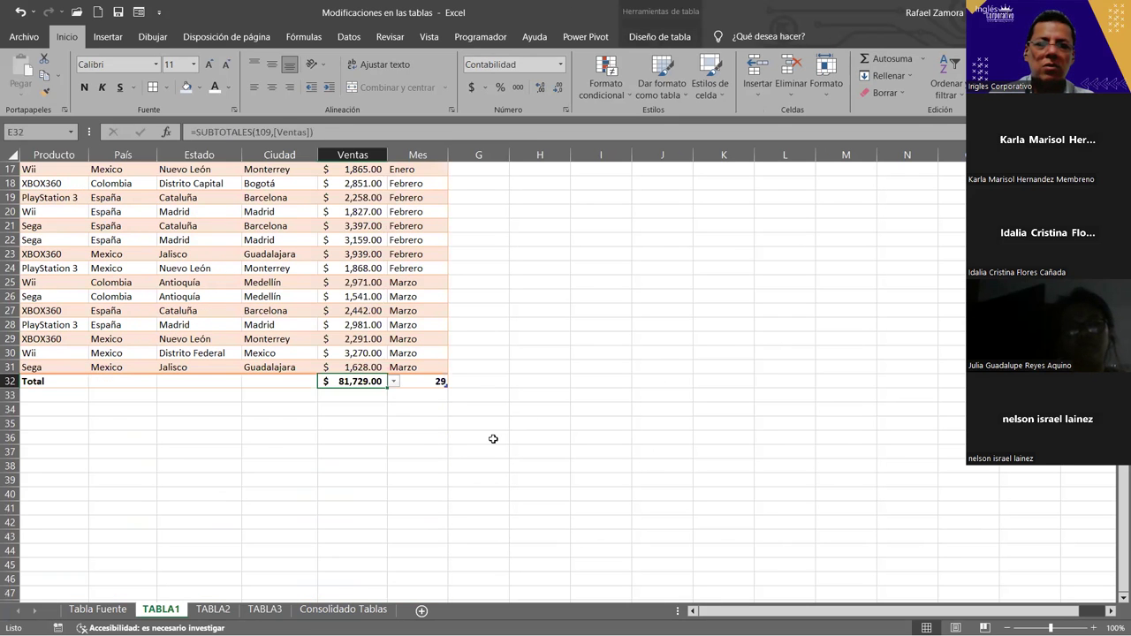
click(493, 439)
key(ctrl+Up)
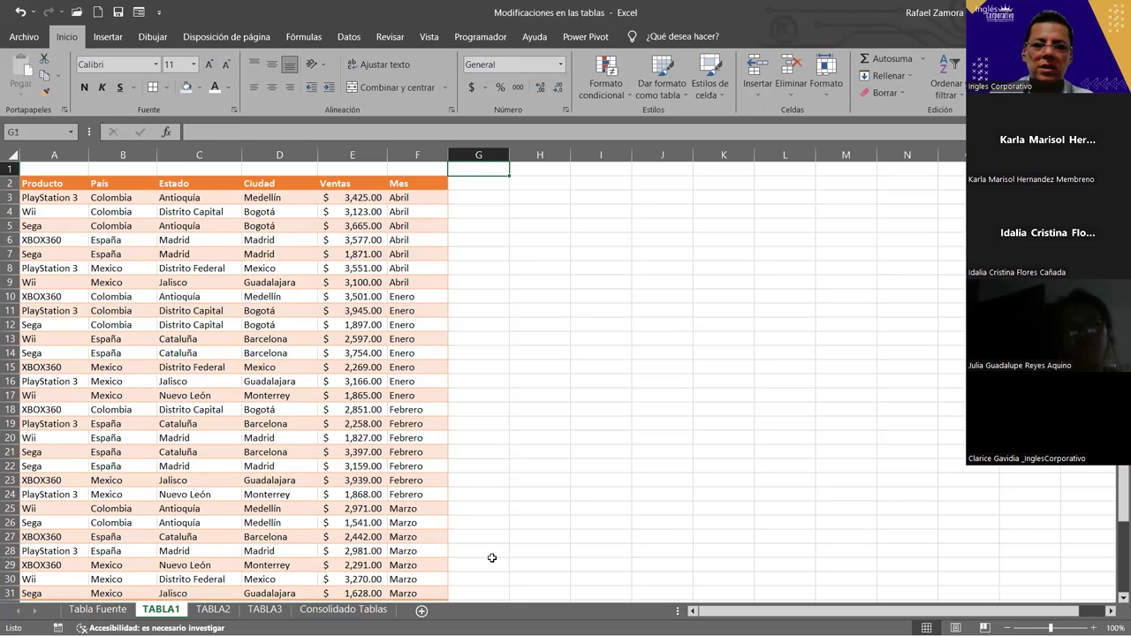
key(ctrl+Page_Down)
key(ctrl+Page_Down)
key(ctrl+Page_Down)
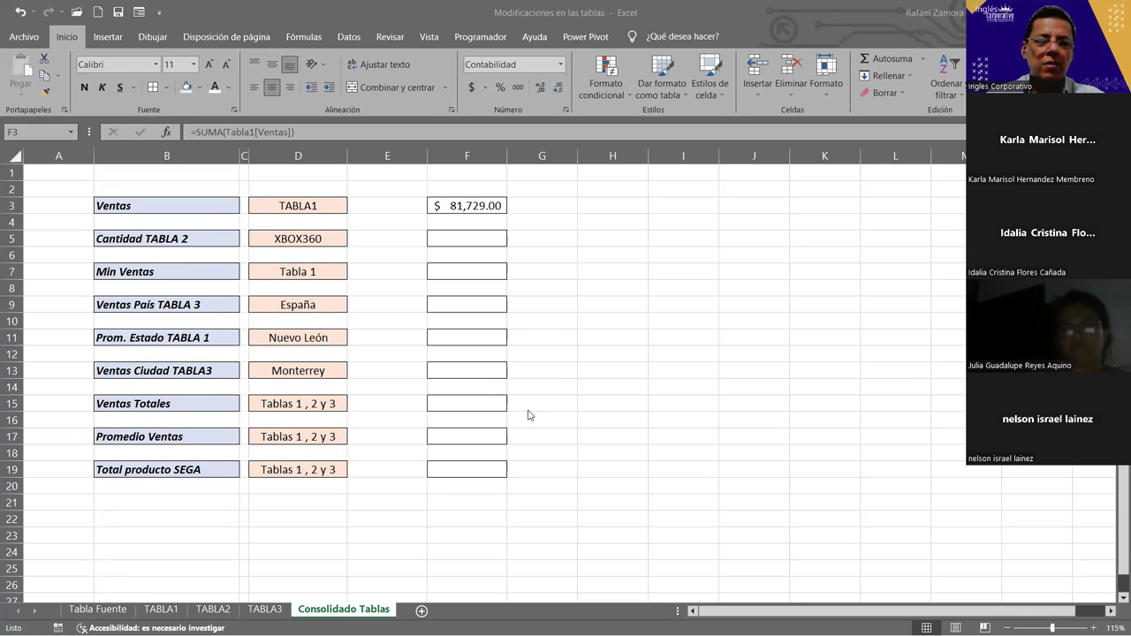
Discard an accidental edit to F3 and select the XBOX360 criterion cell D5.
key(F2)
key(Home)
key(Right)
click(316, 239)
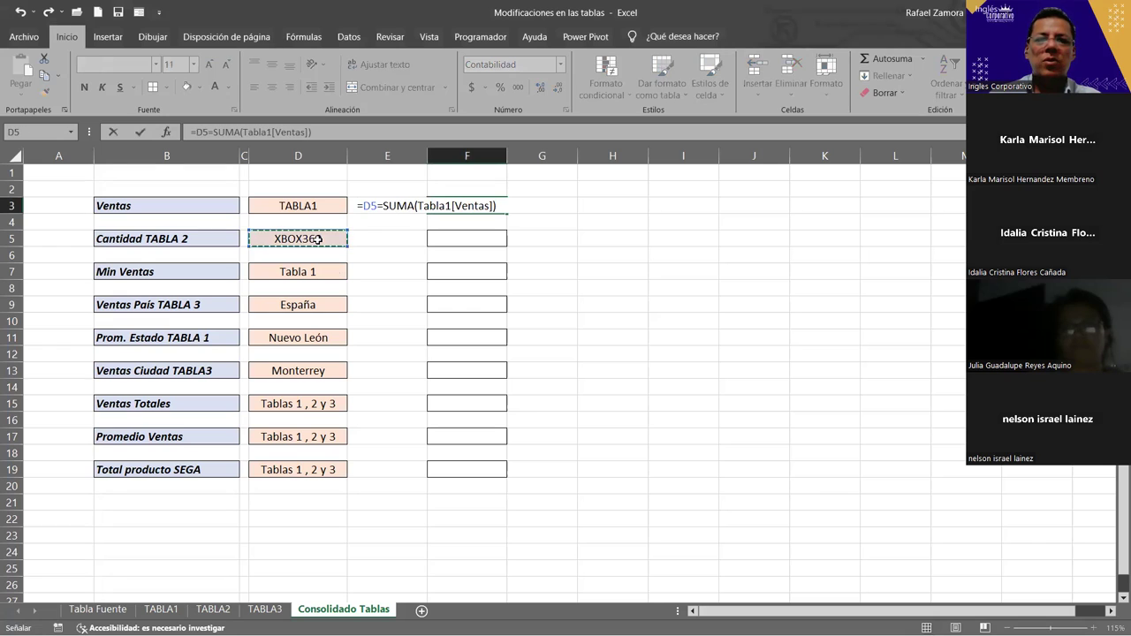
key(Escape)
click(316, 239)
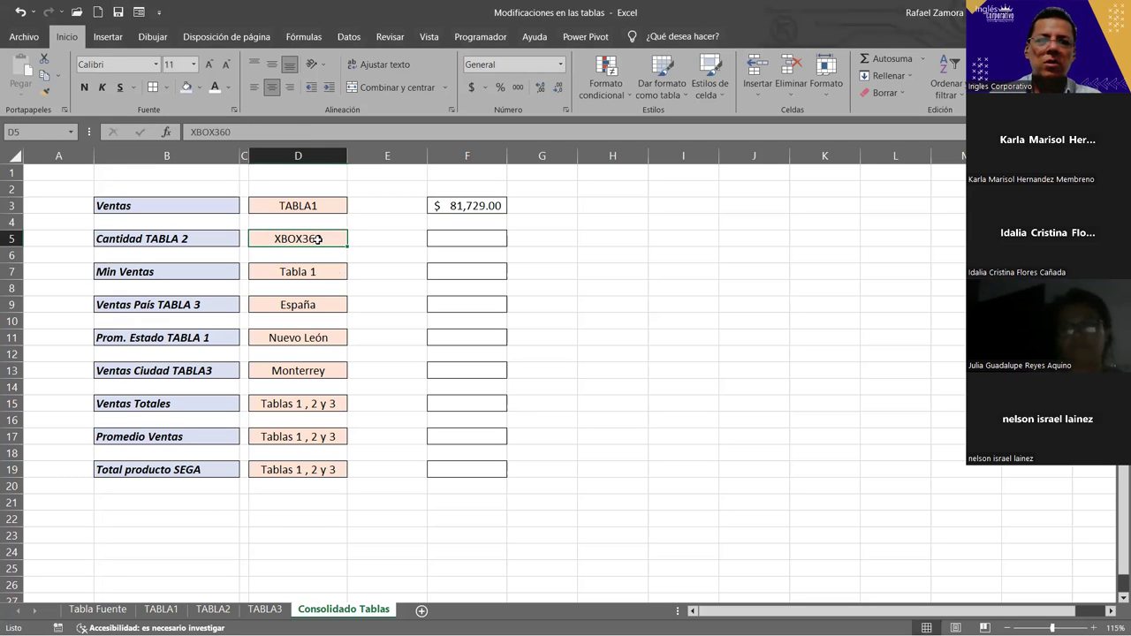
Enter =CONTAR.SI(Tabla2[Producto],D5) in F5 to count XBOX360 products.
click(488, 240)
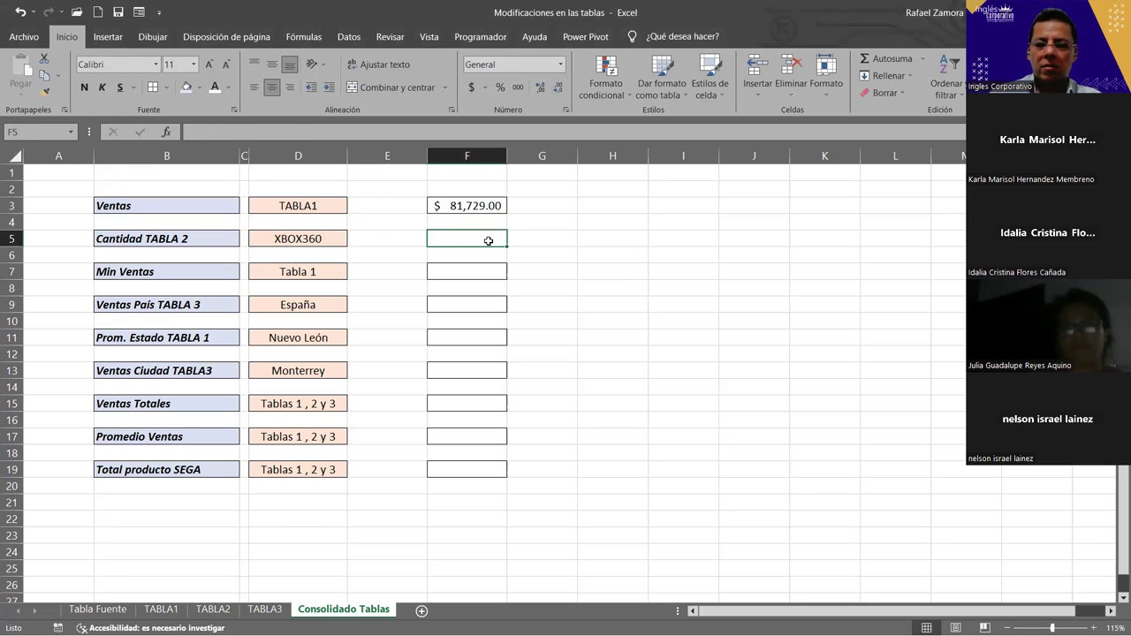
text()=)
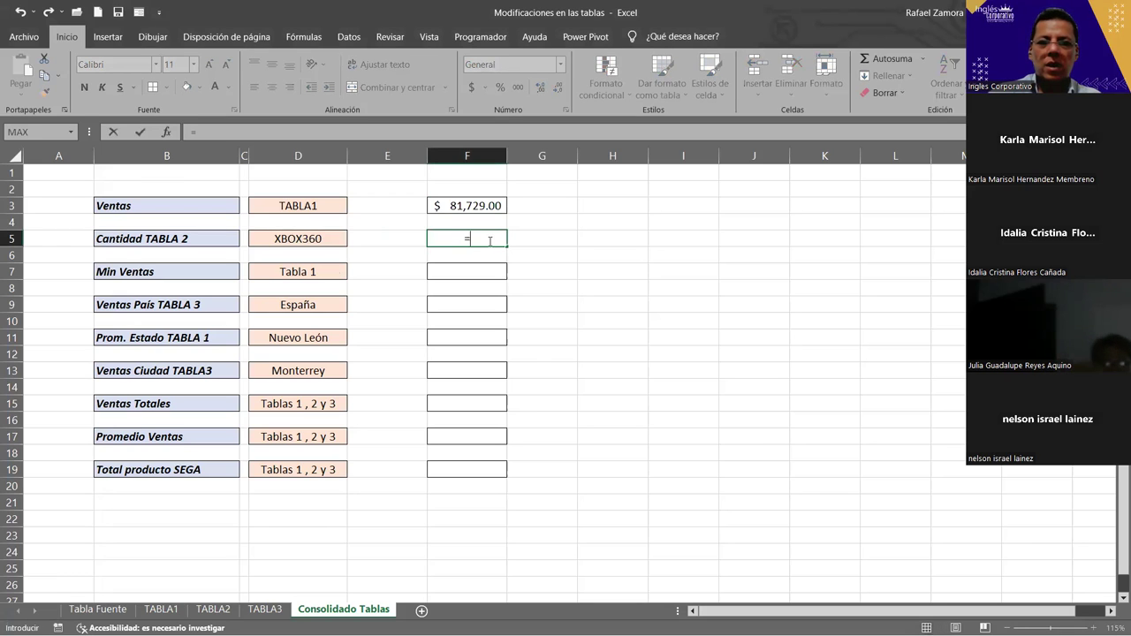
text(conta)
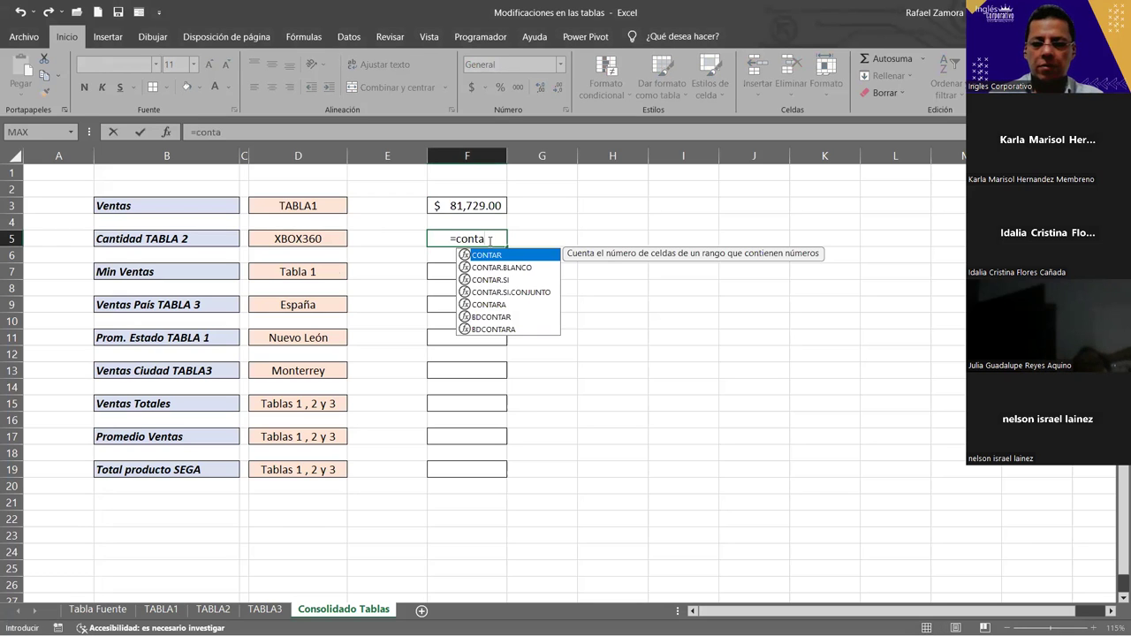
key(Down)
key(Down)
key(Tab)
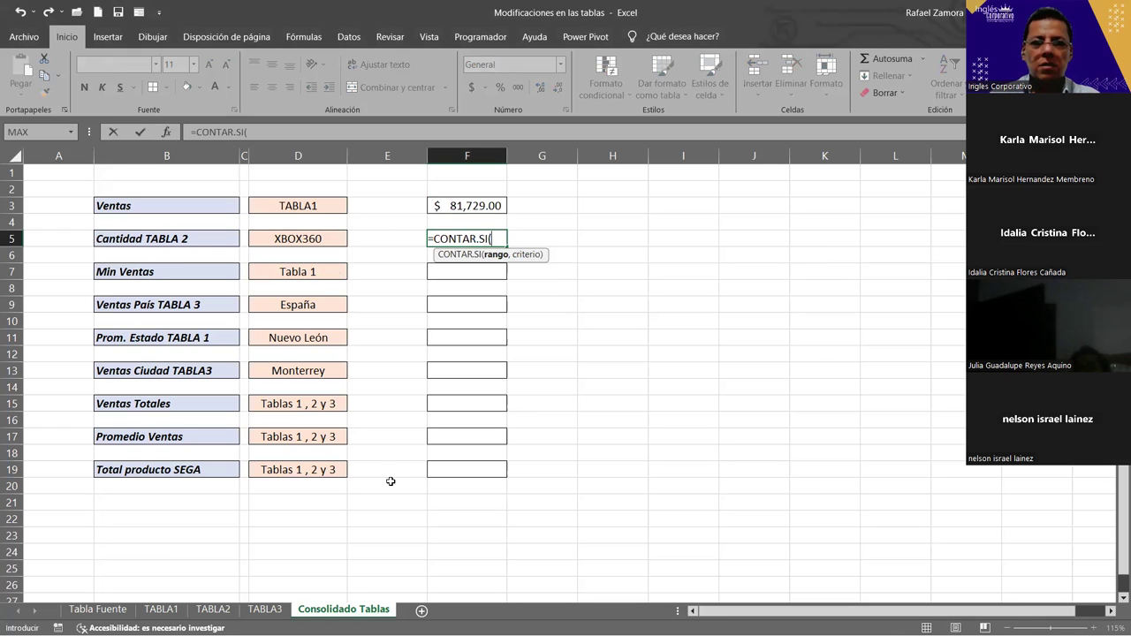
text(ta)
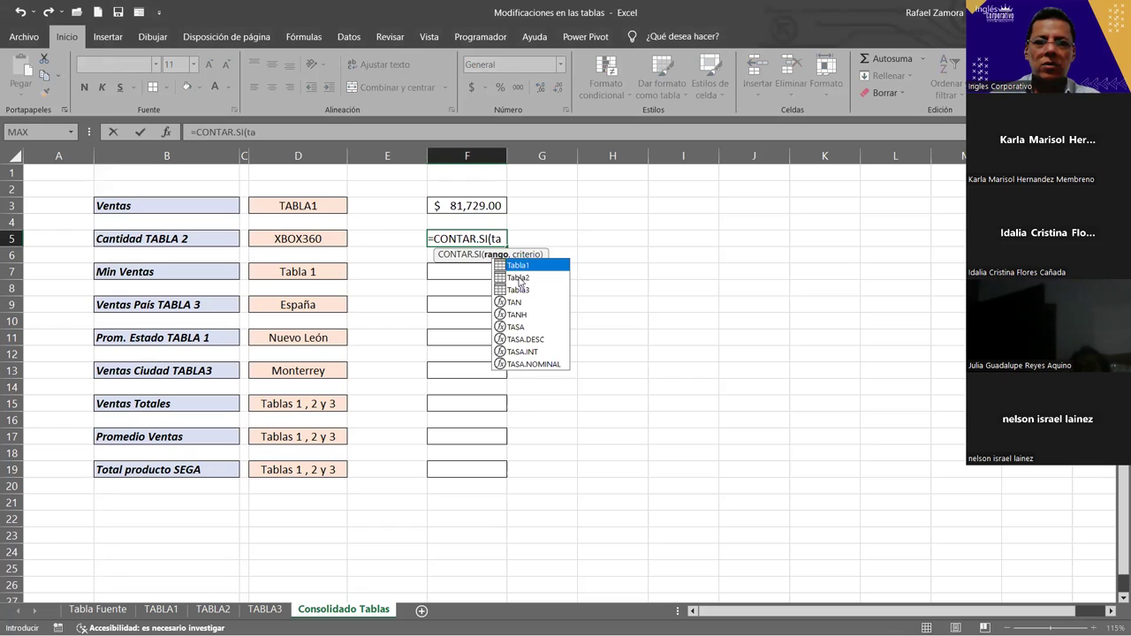
double_click(519, 278)
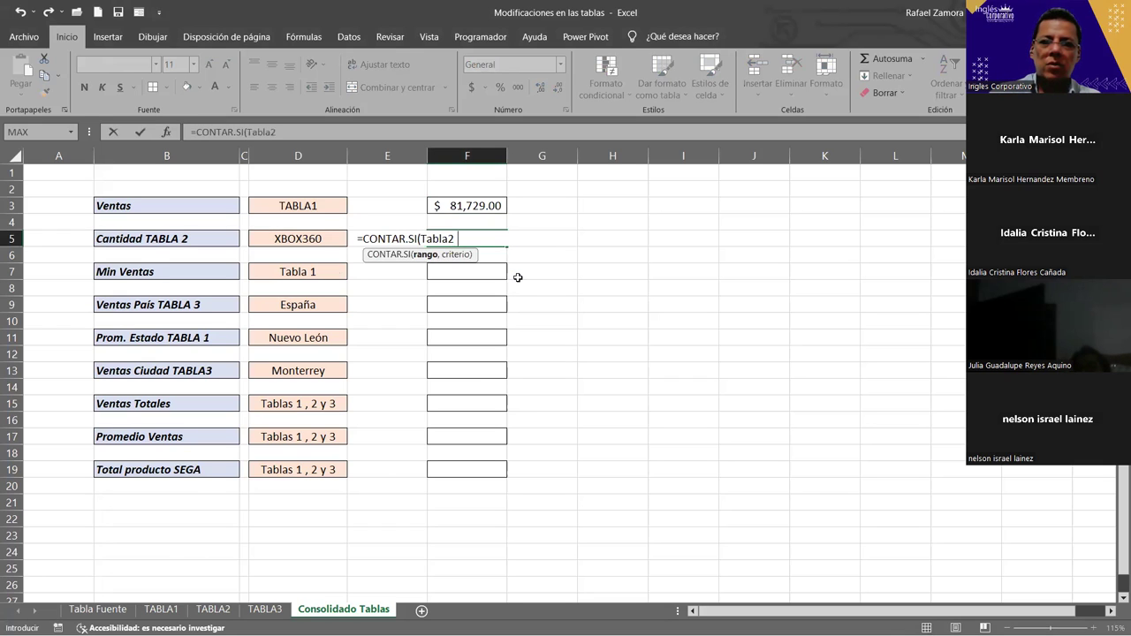
text([)
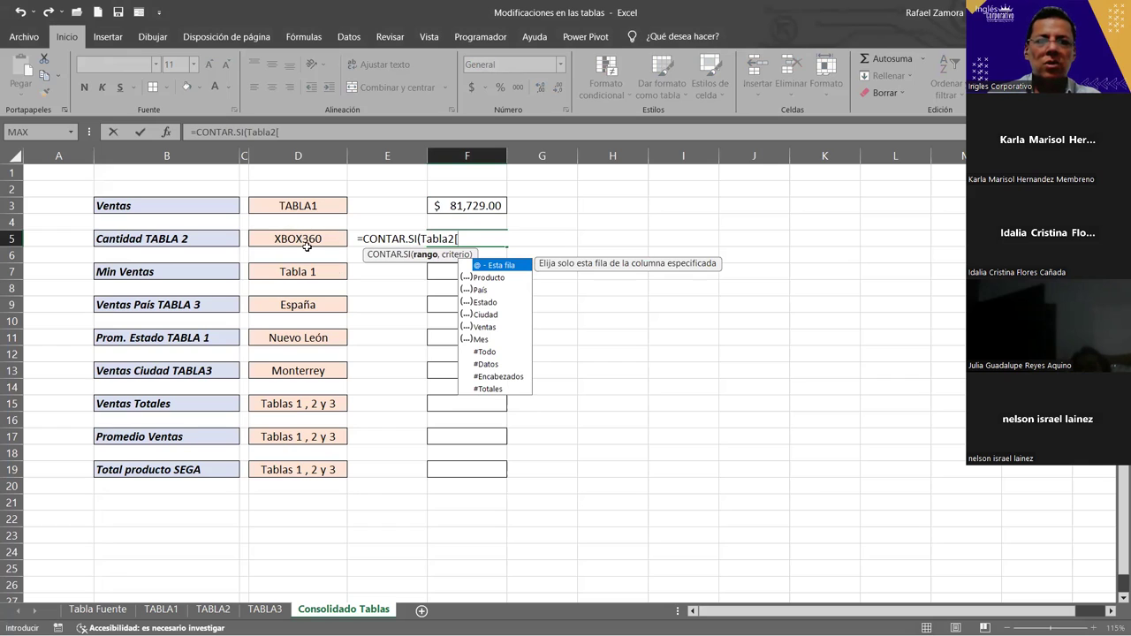
click(500, 281)
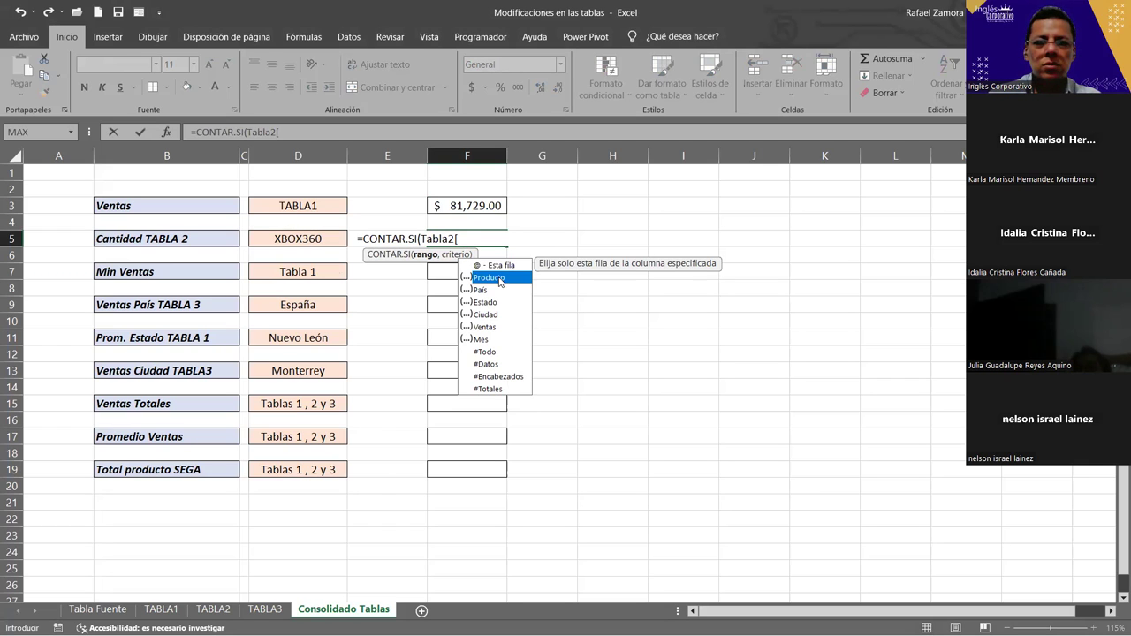
double_click(497, 278)
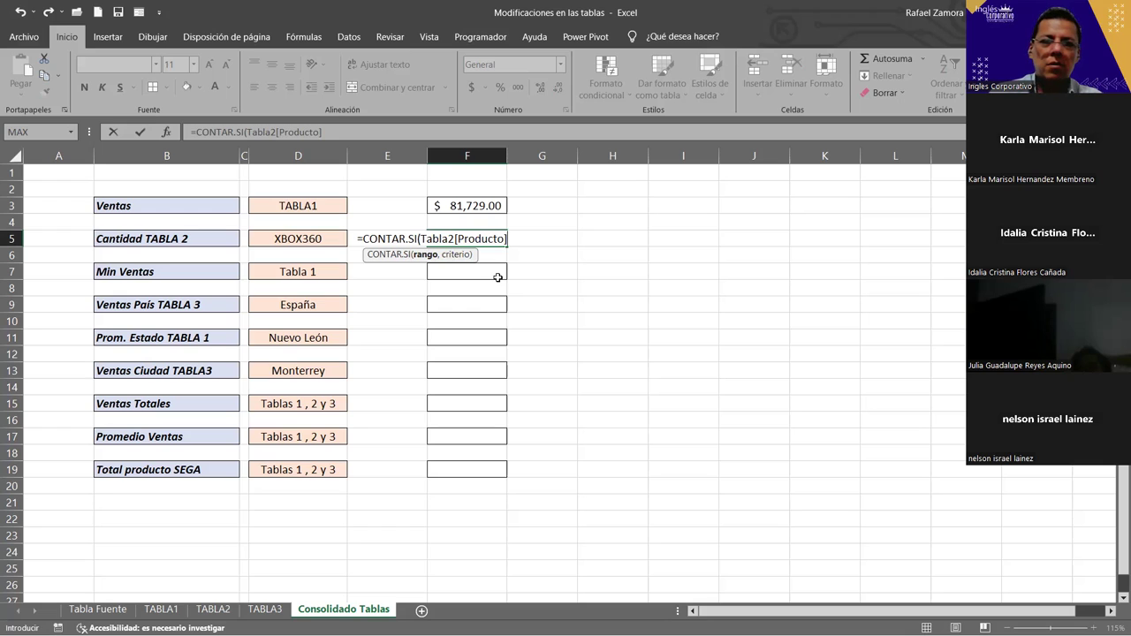
text(,)
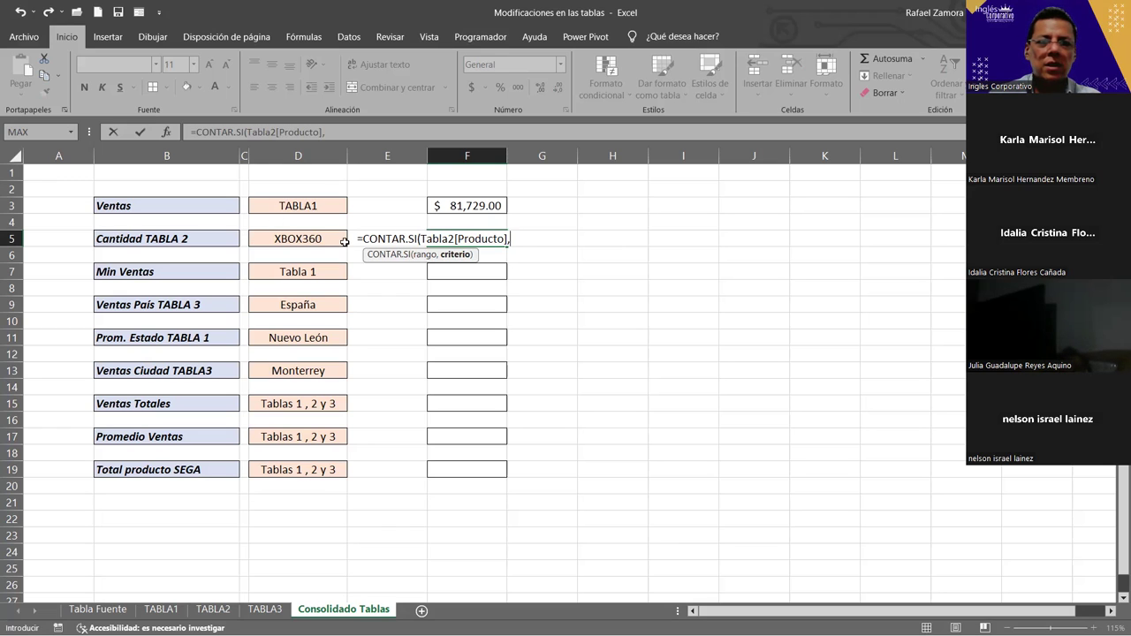
click(314, 237)
text(()
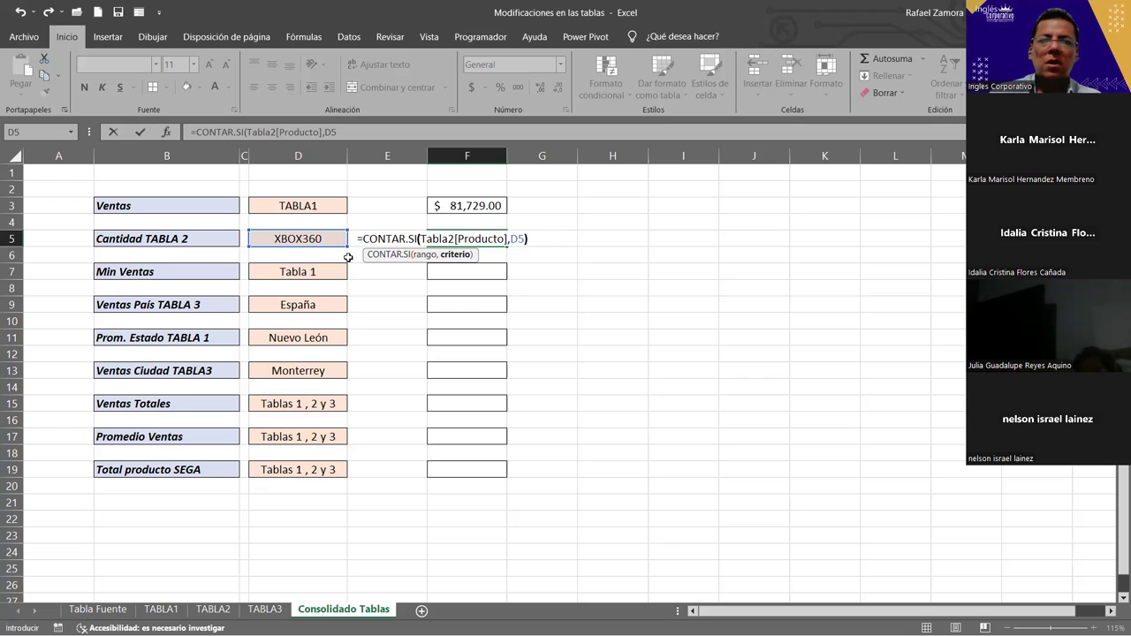
key(Return)
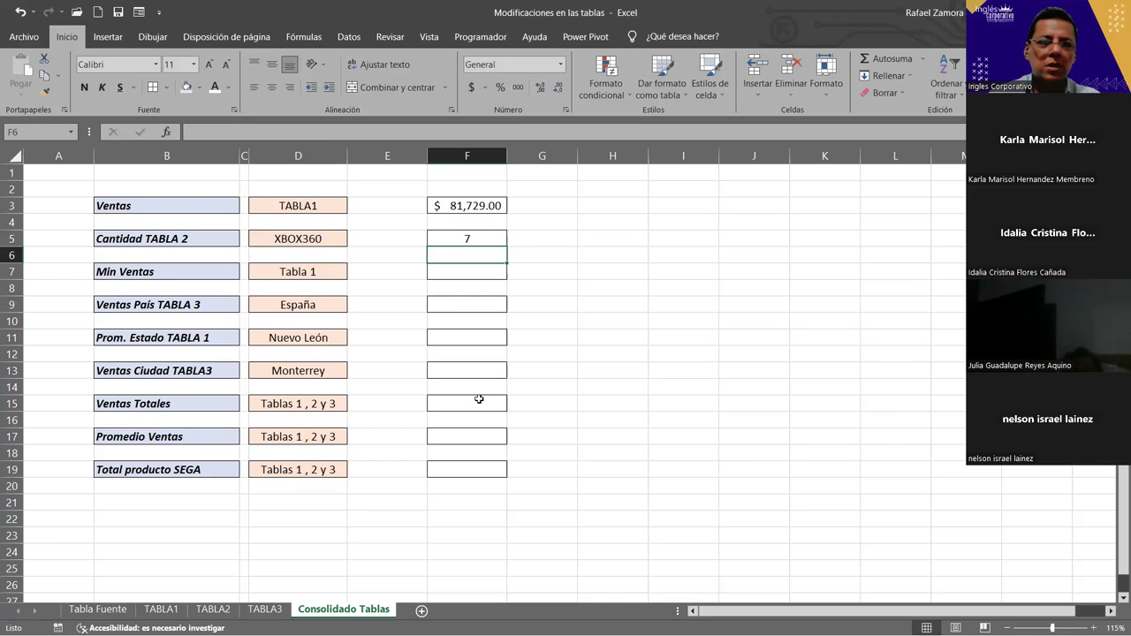
Filter TABLA2's Producto column to XBOX360, see 7 records, then clear the filter.
click(213, 608)
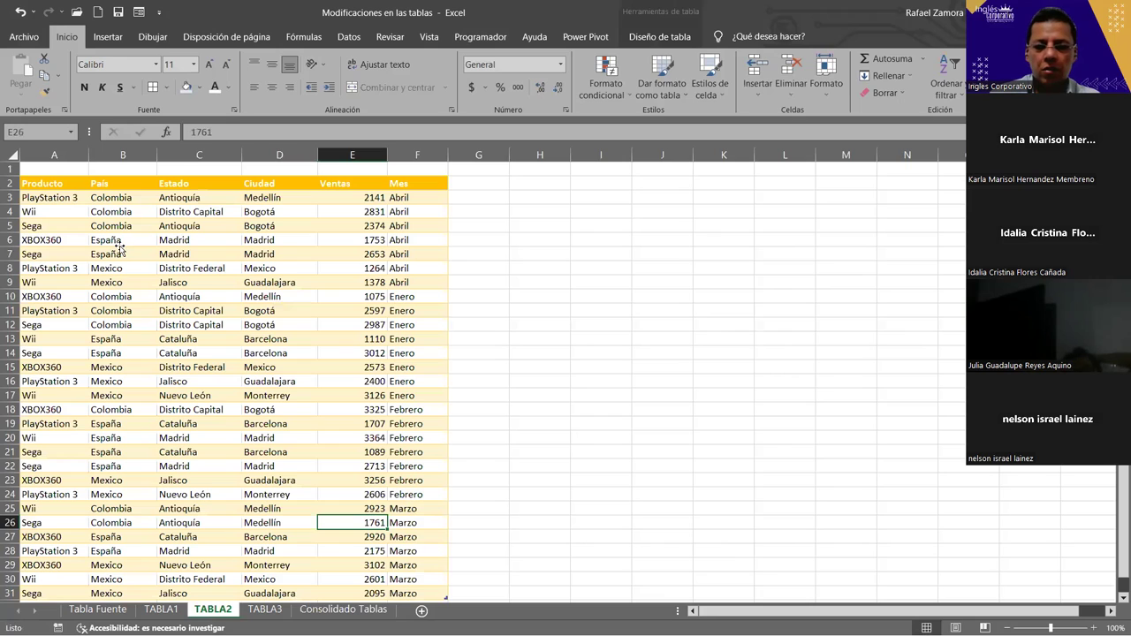
click(121, 252)
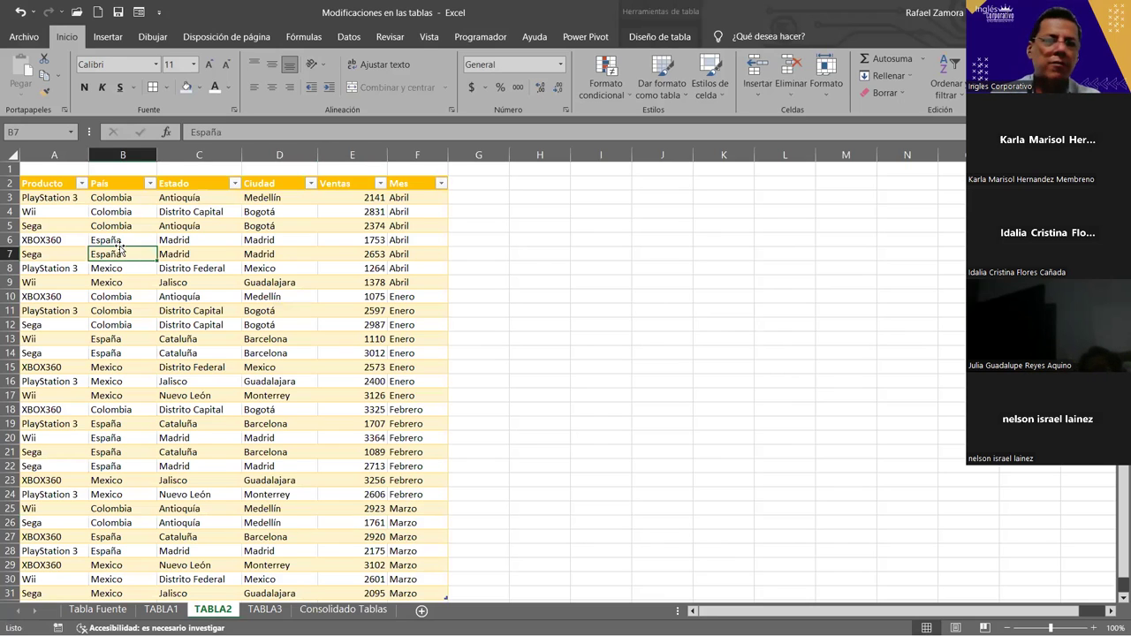
click(76, 182)
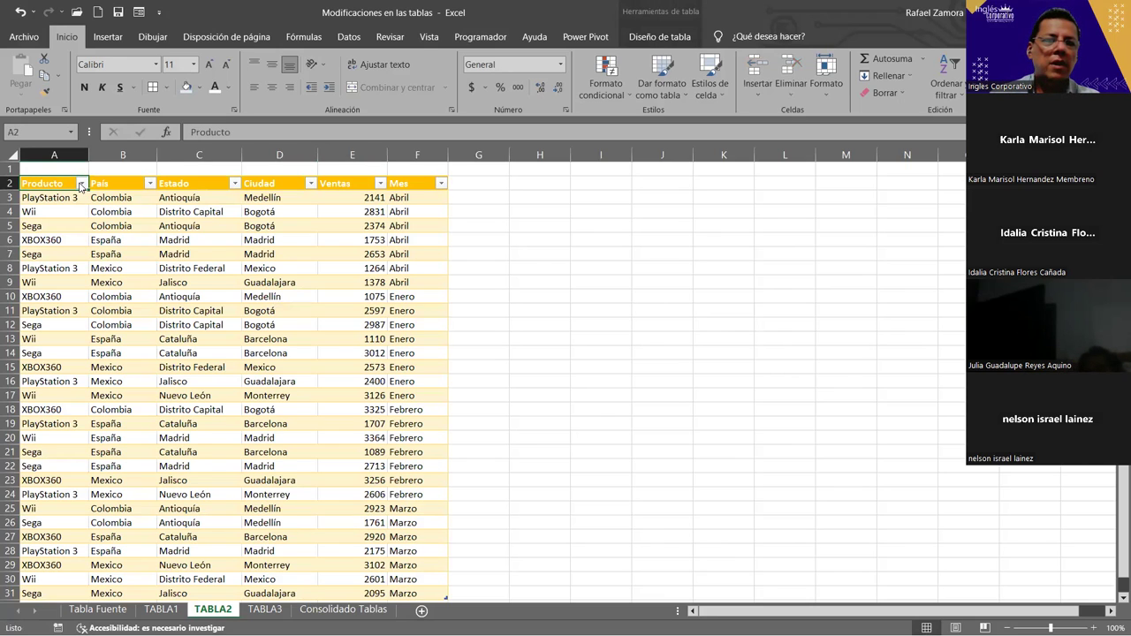
click(80, 183)
click(39, 349)
click(38, 400)
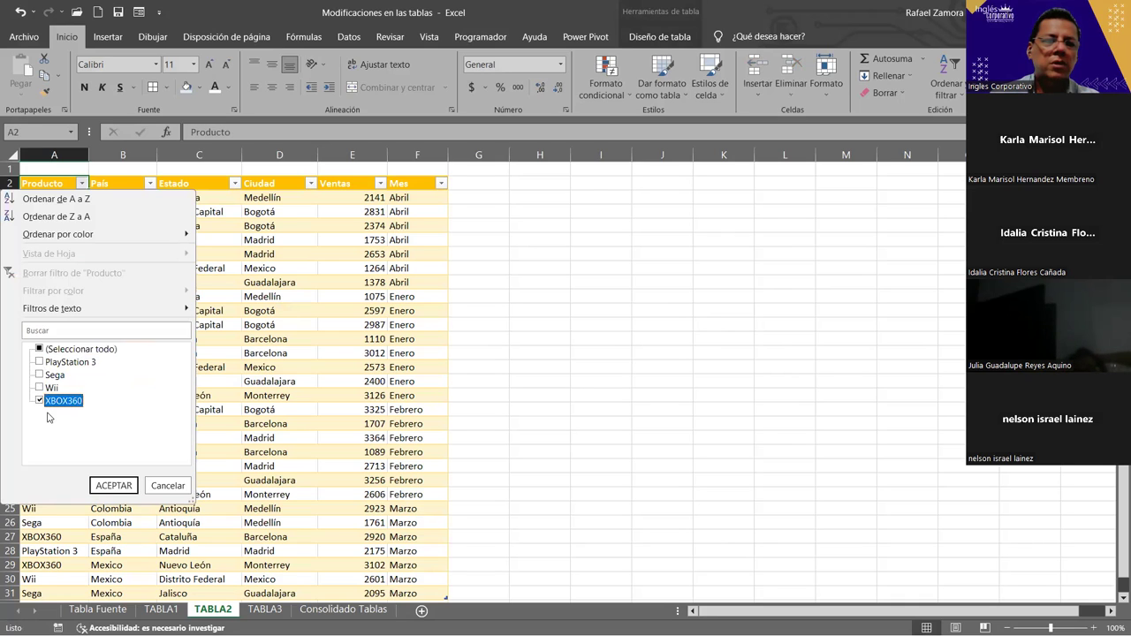
click(113, 485)
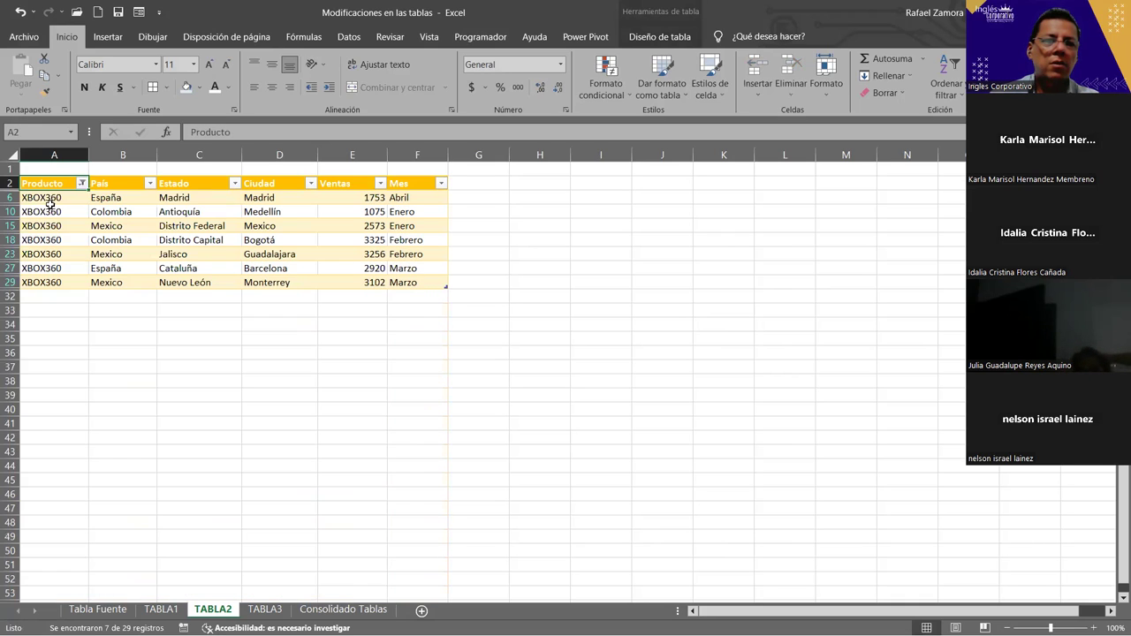
drag(50, 200, 53, 283)
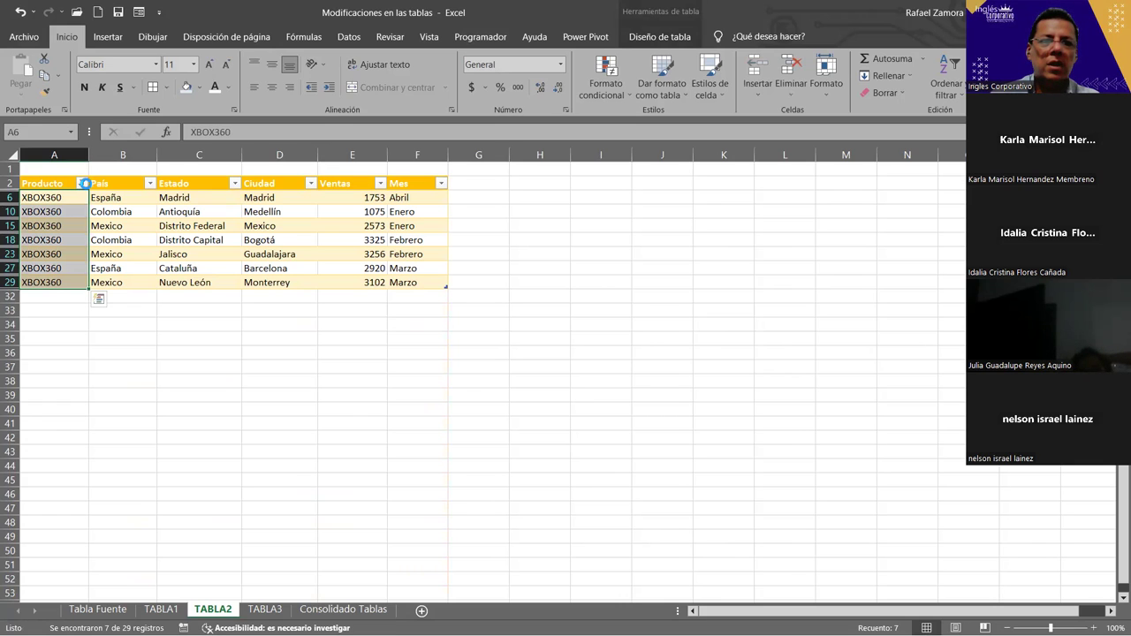
click(81, 183)
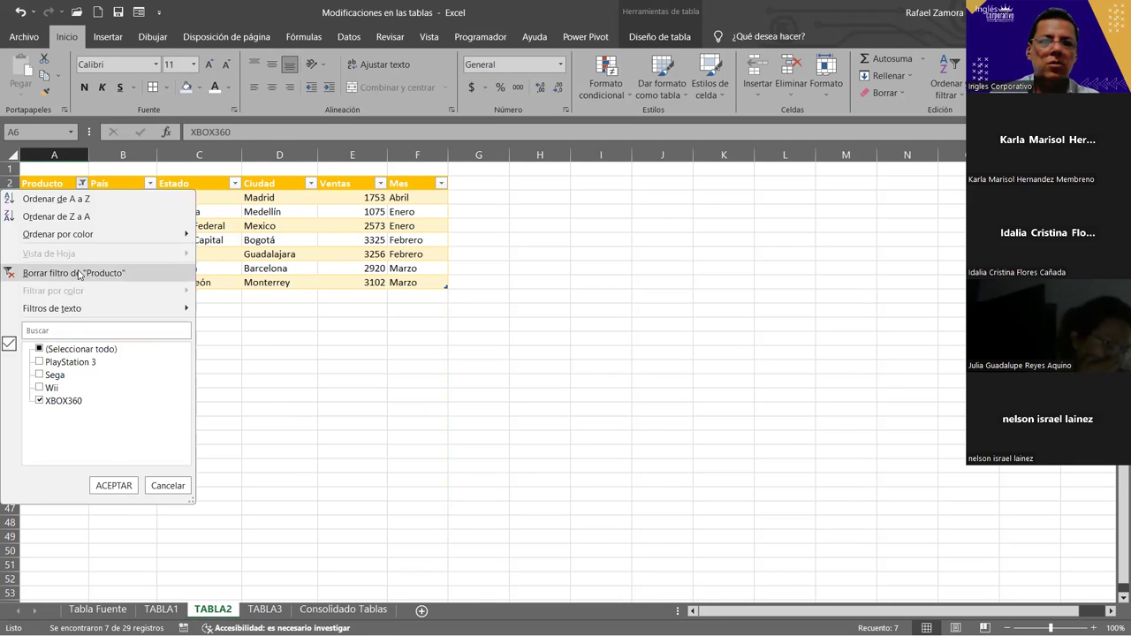
key(ctrl+z)
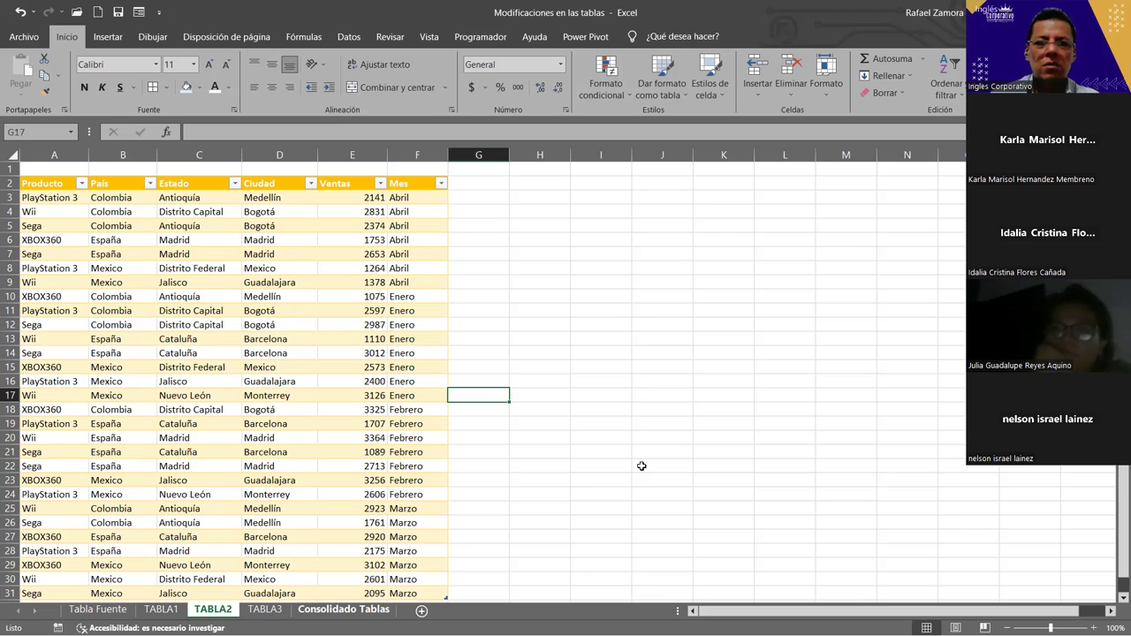
Fix the misspelled label in B7 to read 'Minimo Ventas', then reselect F7.
key(ctrl+Page_Down)
key(ctrl+Page_Down)
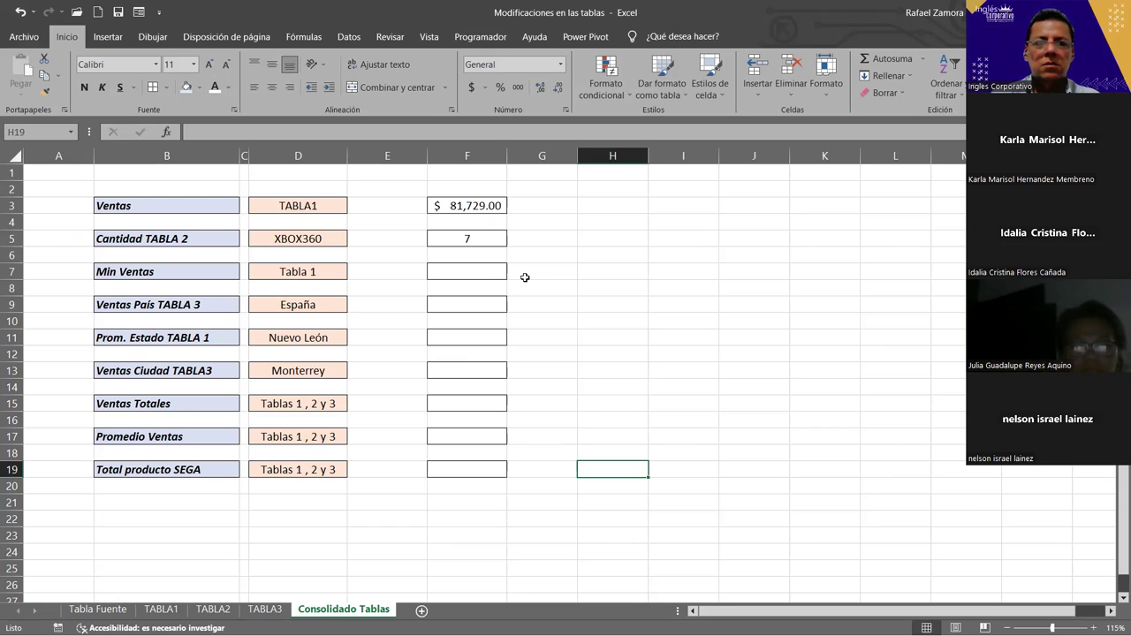
click(485, 266)
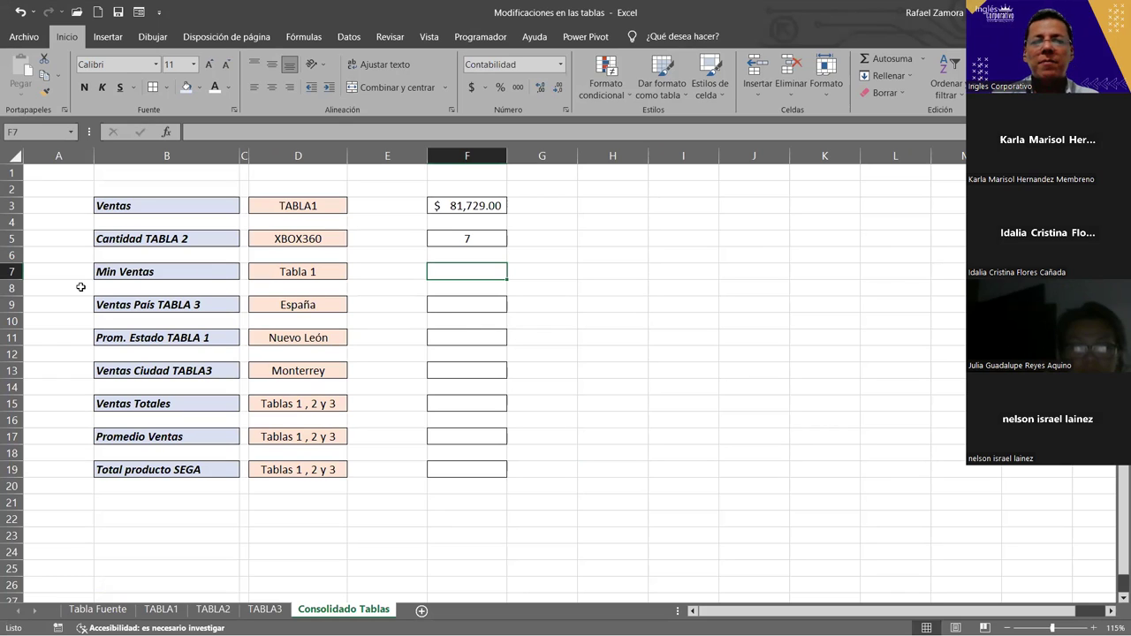
double_click(114, 273)
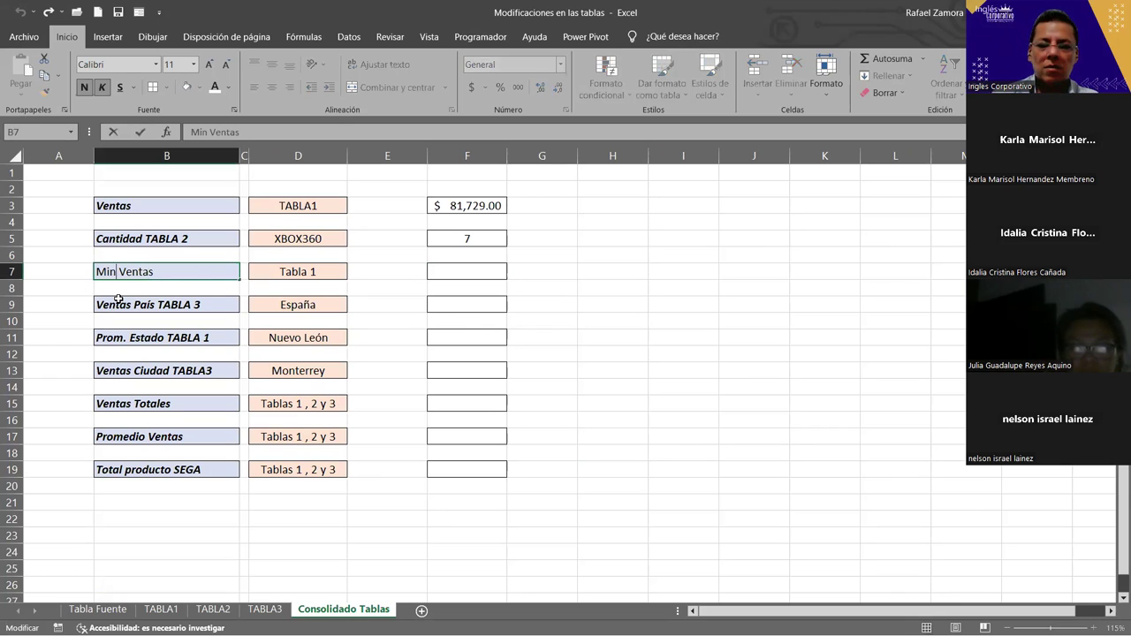
text(inmo)
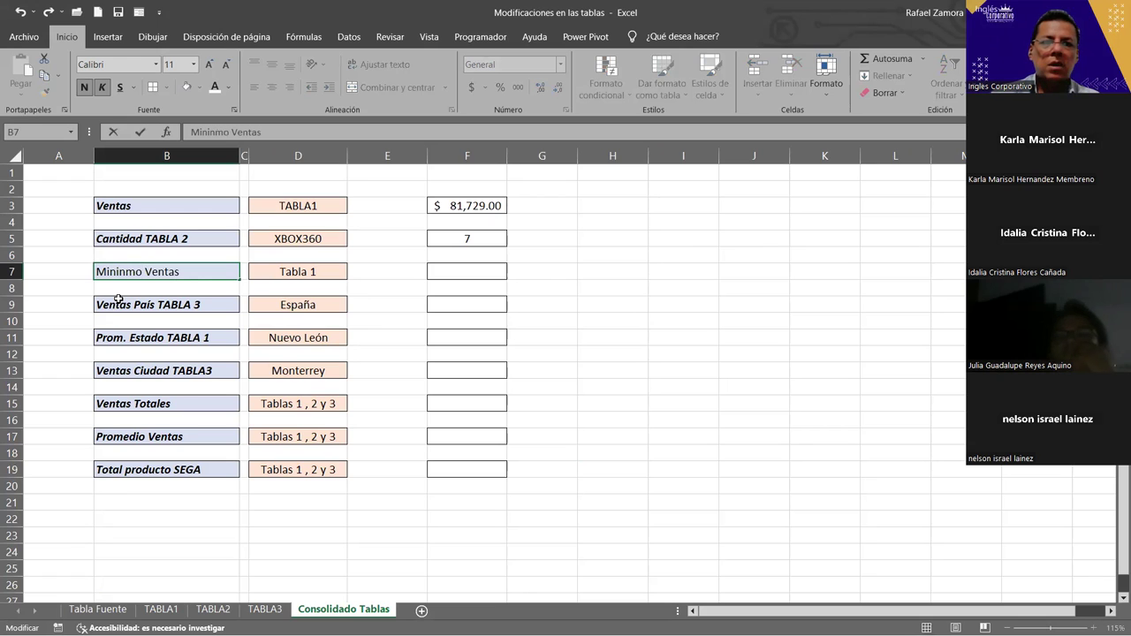
key(BackSpace)
key(BackSpace)
key(BackSpace)
text(mo)
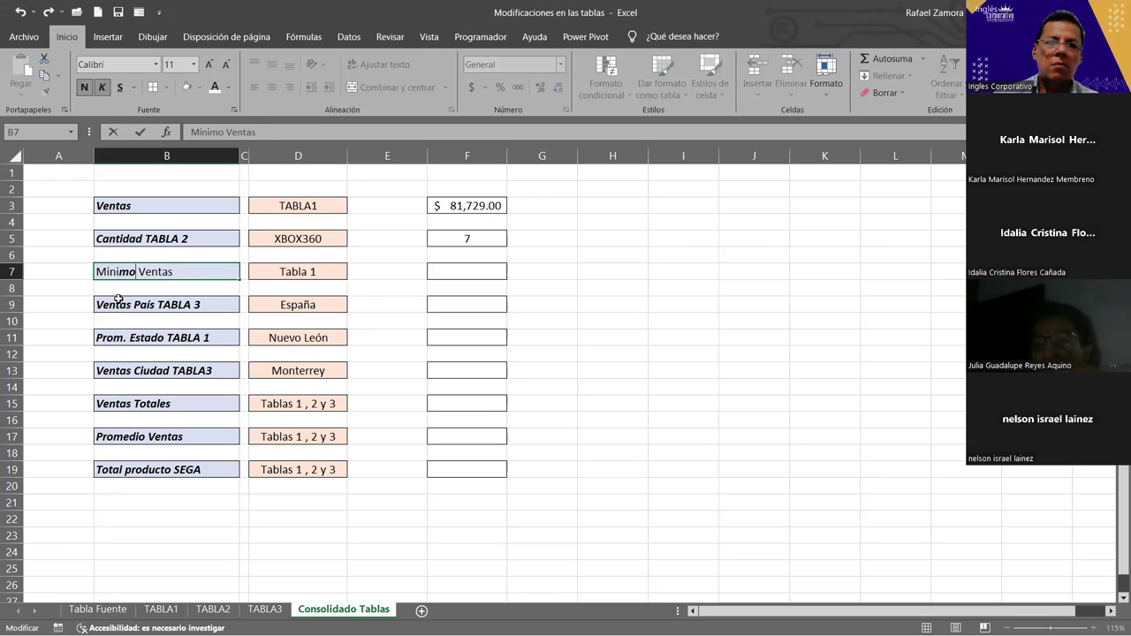
click(510, 334)
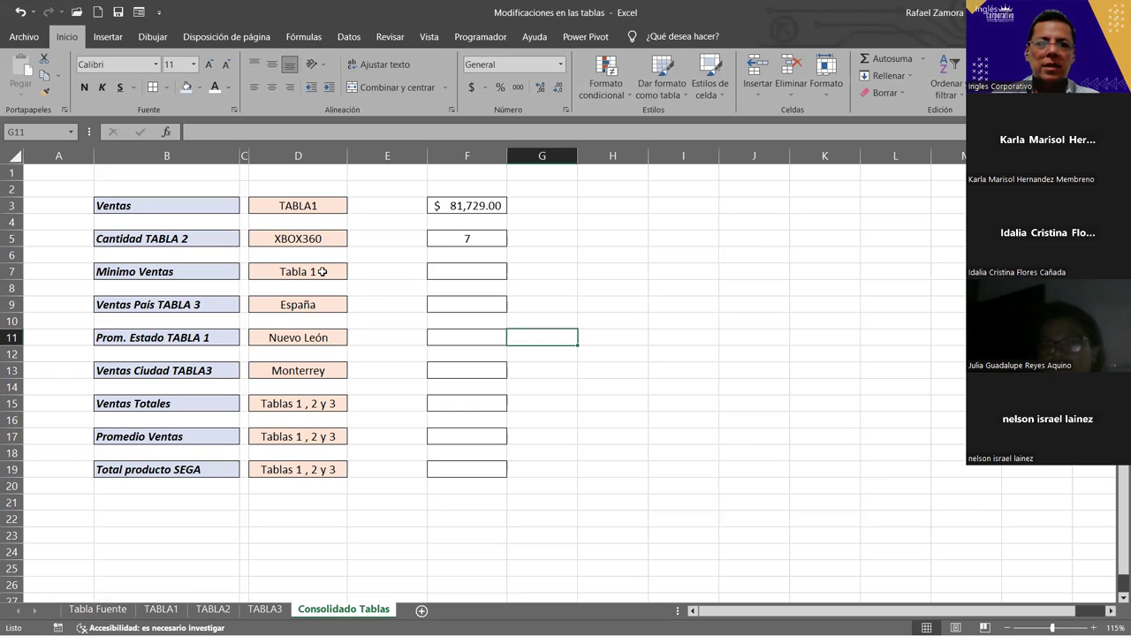
click(305, 270)
Start a MIN formula on a Tabla1 column in F7, dismissing the resulting formula error message.
click(444, 273)
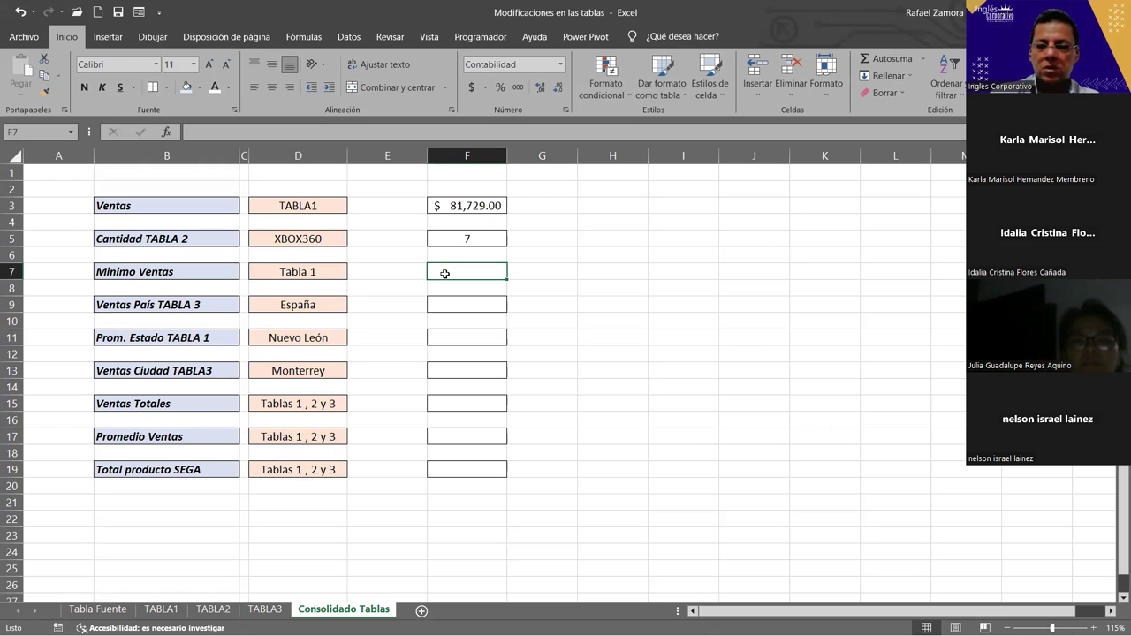
text(=min)
key(Tab)
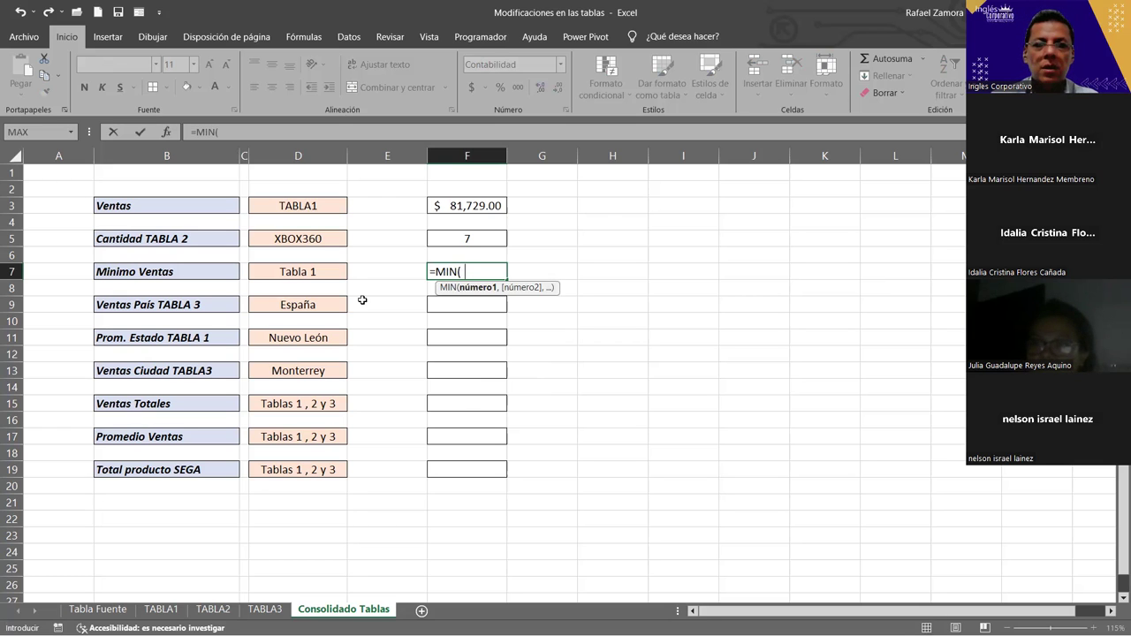
text(ta)
double_click(496, 300)
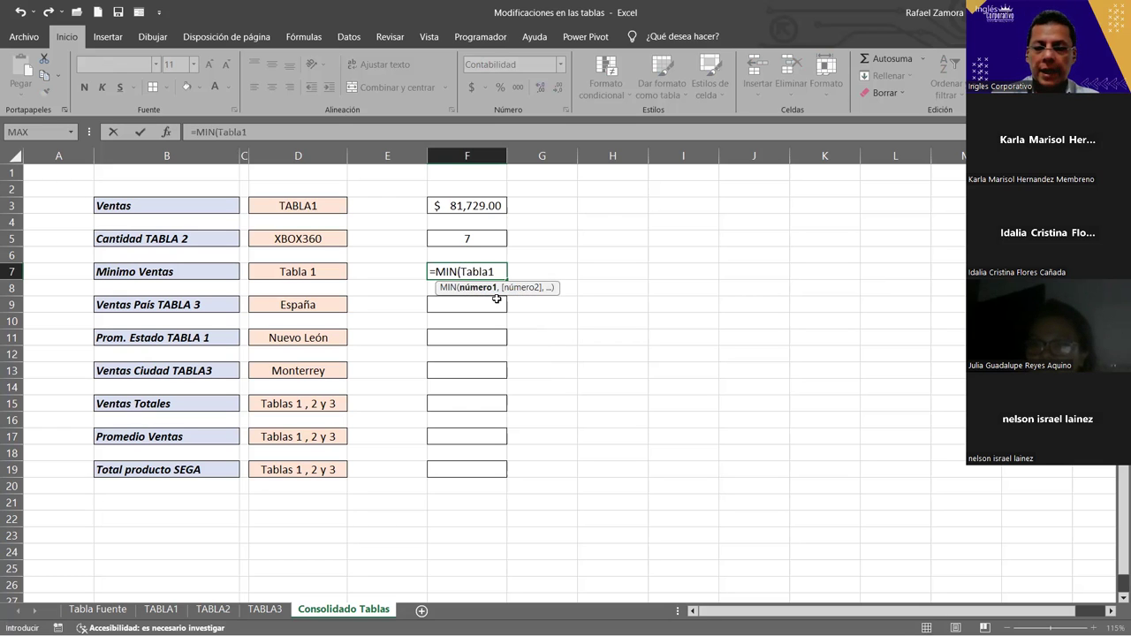
text([)
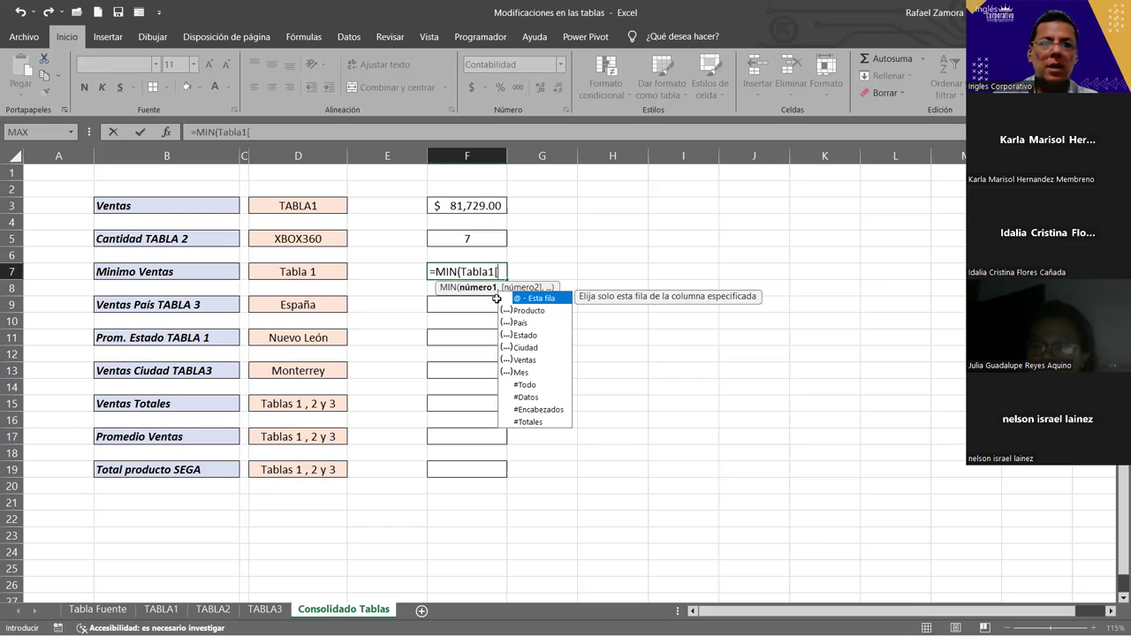
click(517, 373)
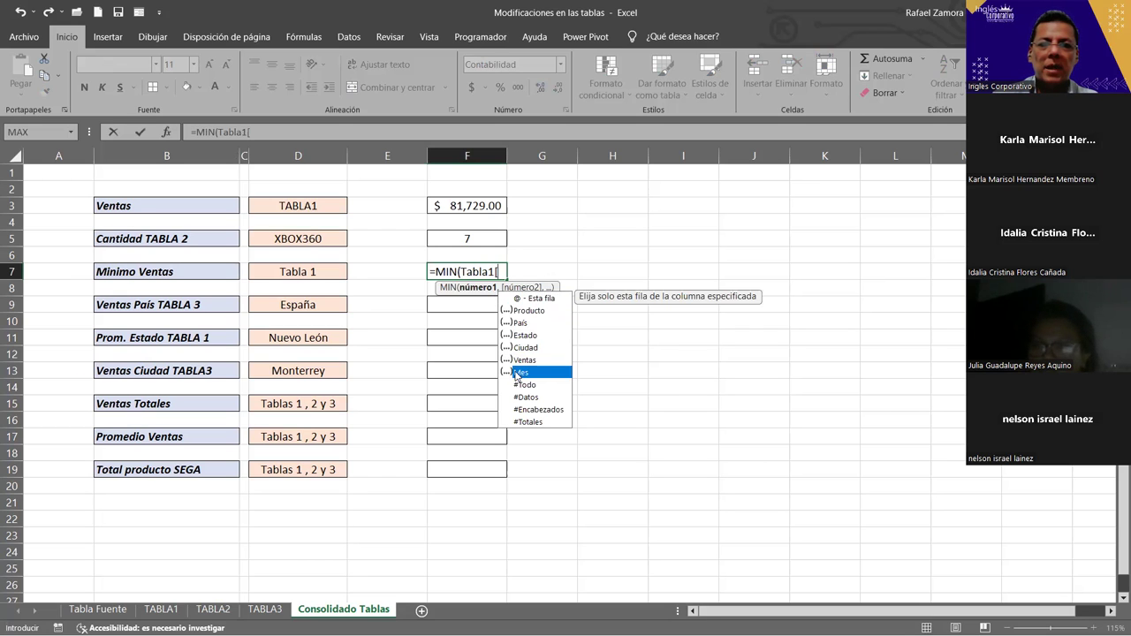
key(Tab)
key(Return)
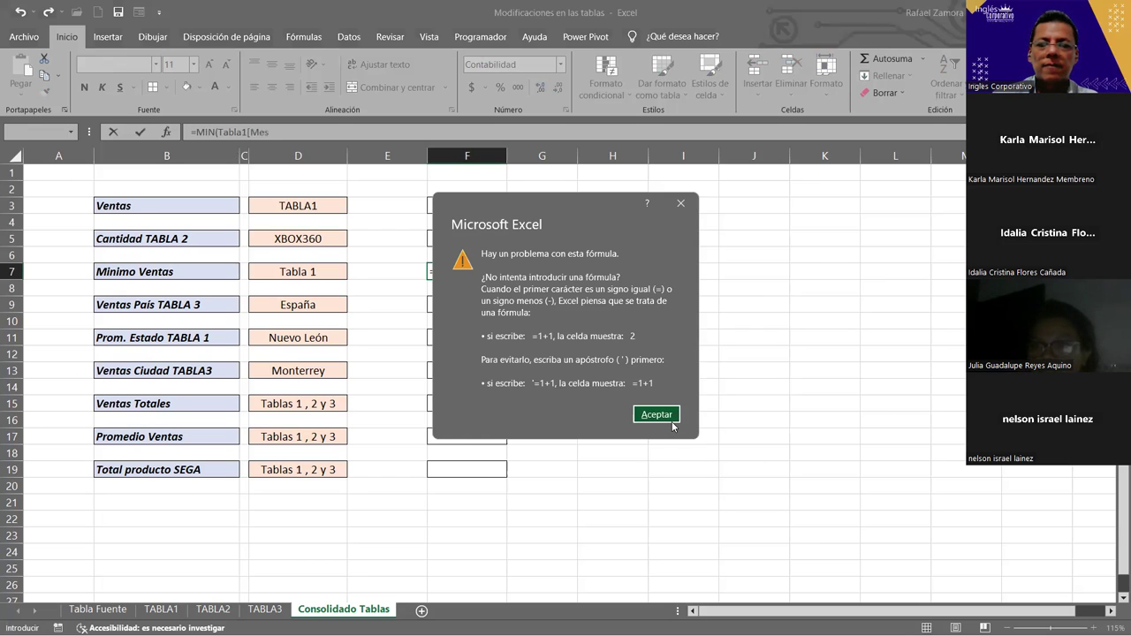
click(665, 412)
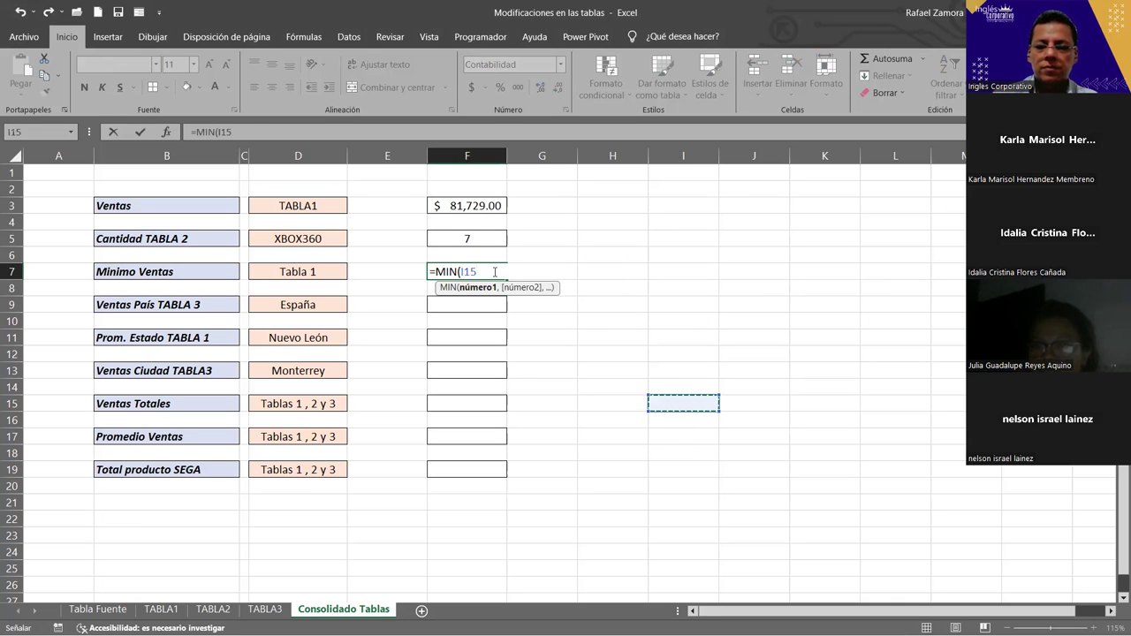
Complete =MIN(Tabla1[Ventas]) in F7 to get $1,541.00, then go to the TABLA1 sheet.
key(BackSpace)
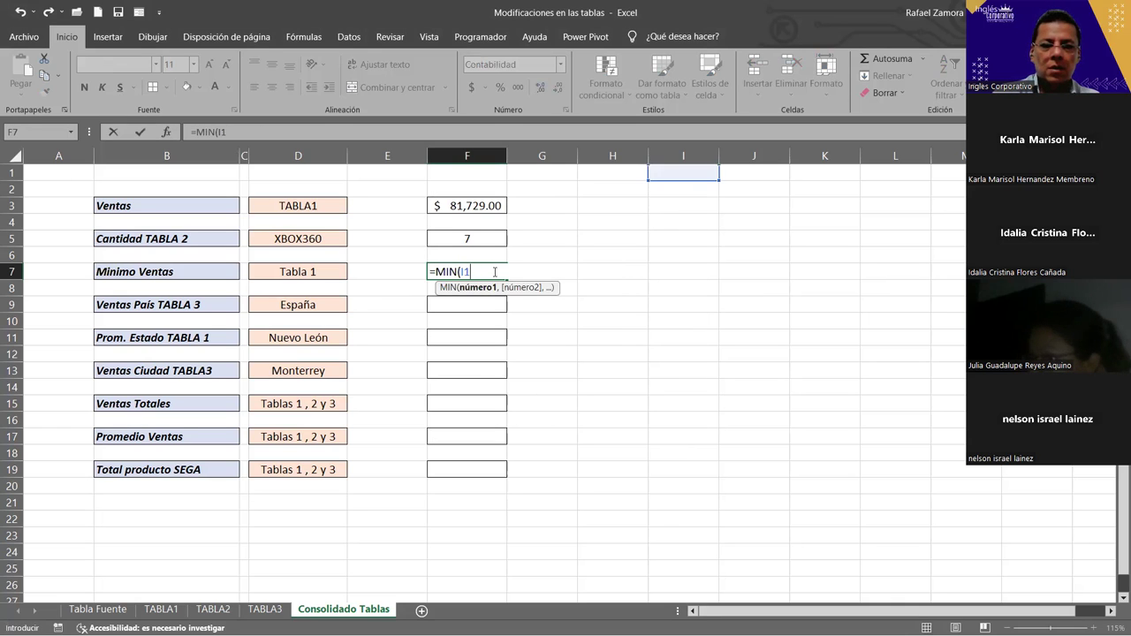
key(BackSpace)
key(BackSpace)
text(ta)
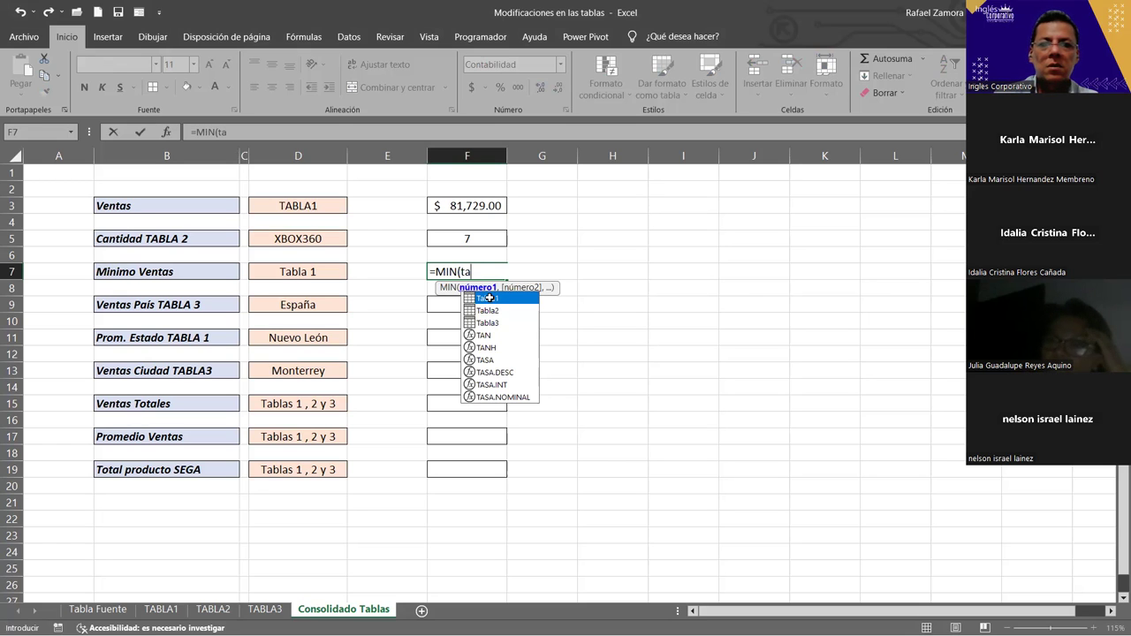
double_click(490, 298)
text([)
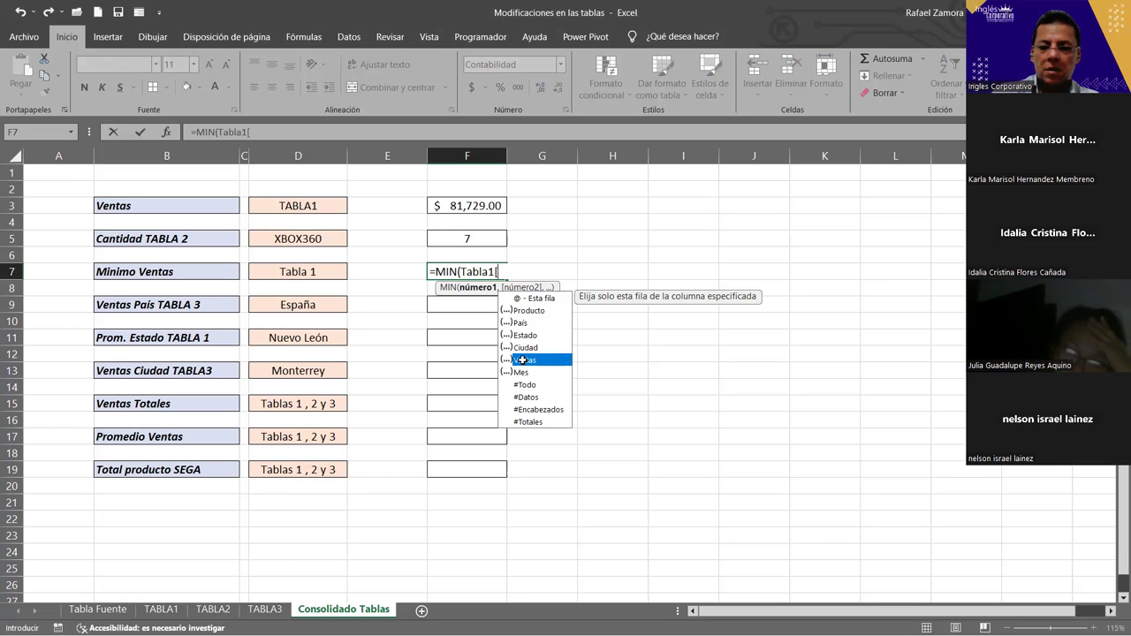
double_click(522, 359)
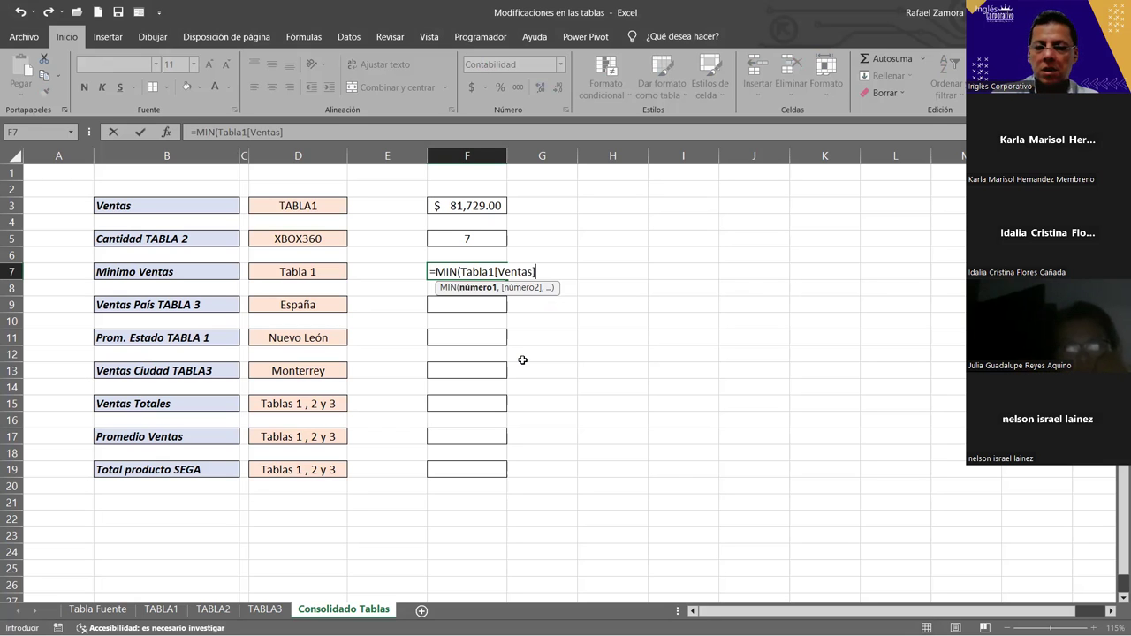
text())
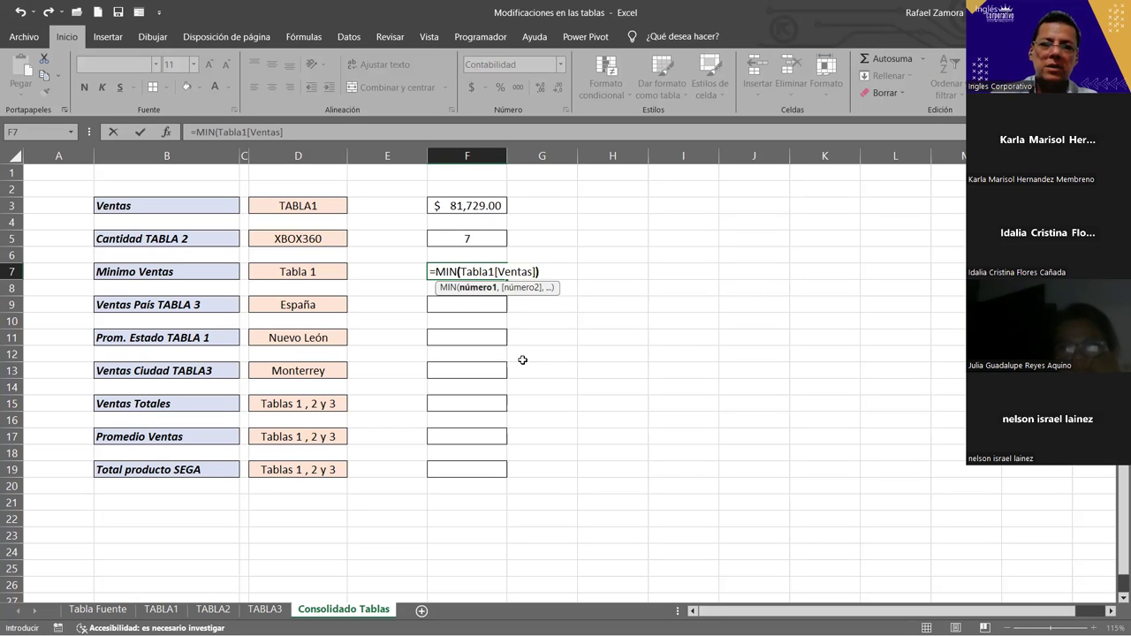
key(Return)
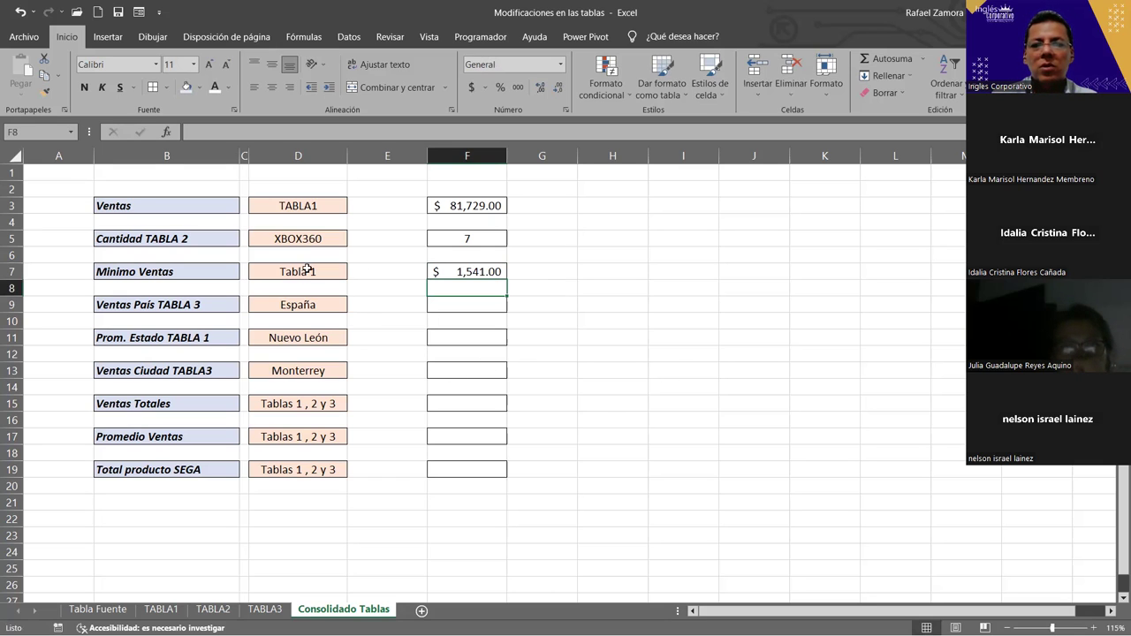
click(161, 609)
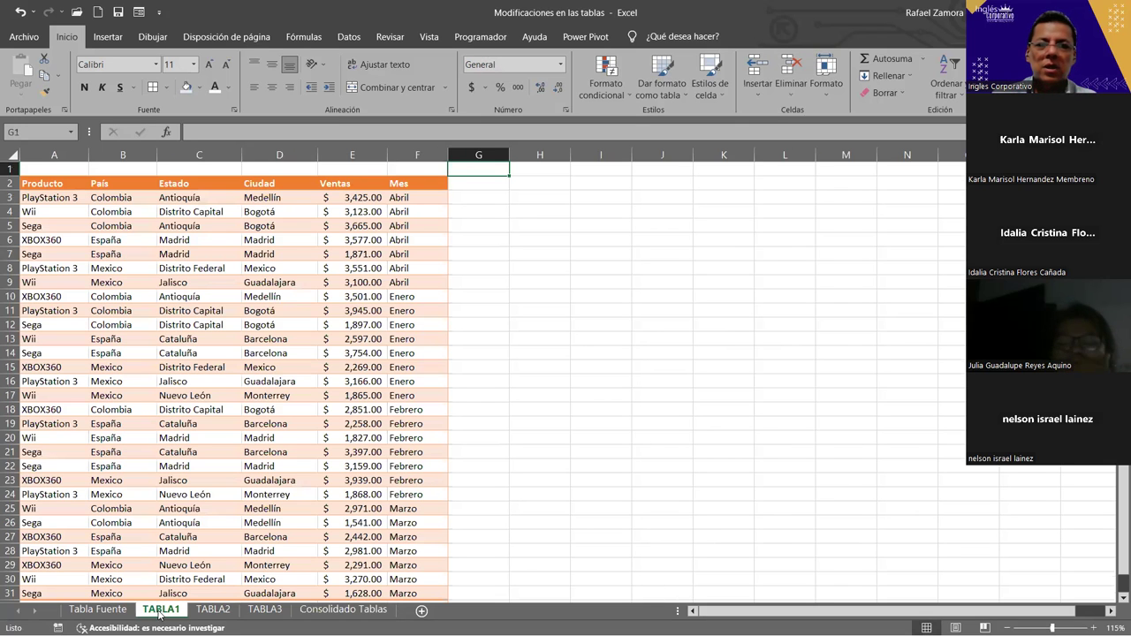
Filter TABLA1's Ventas column to the 5 lowest items using the Diez mejores number filter.
click(104, 280)
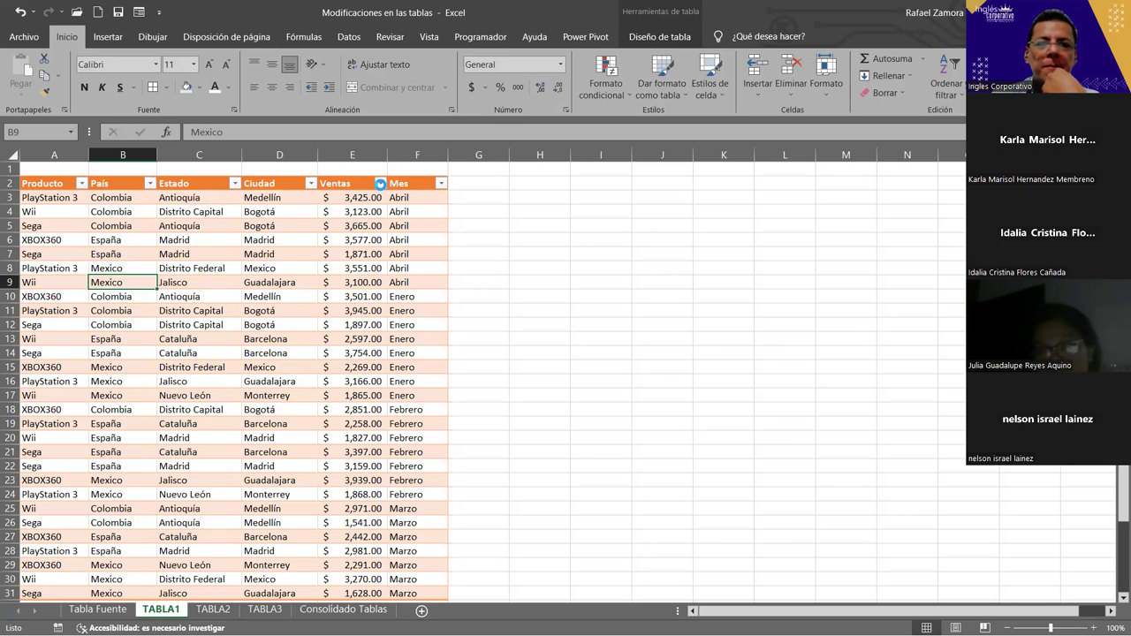
click(379, 183)
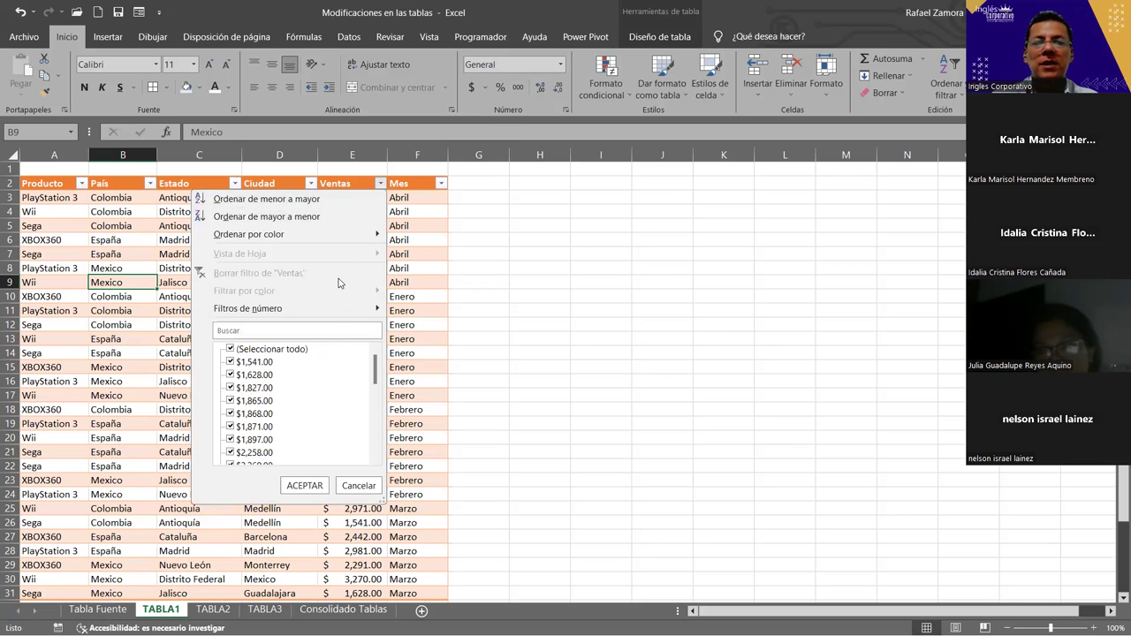
mouse_move(336, 317)
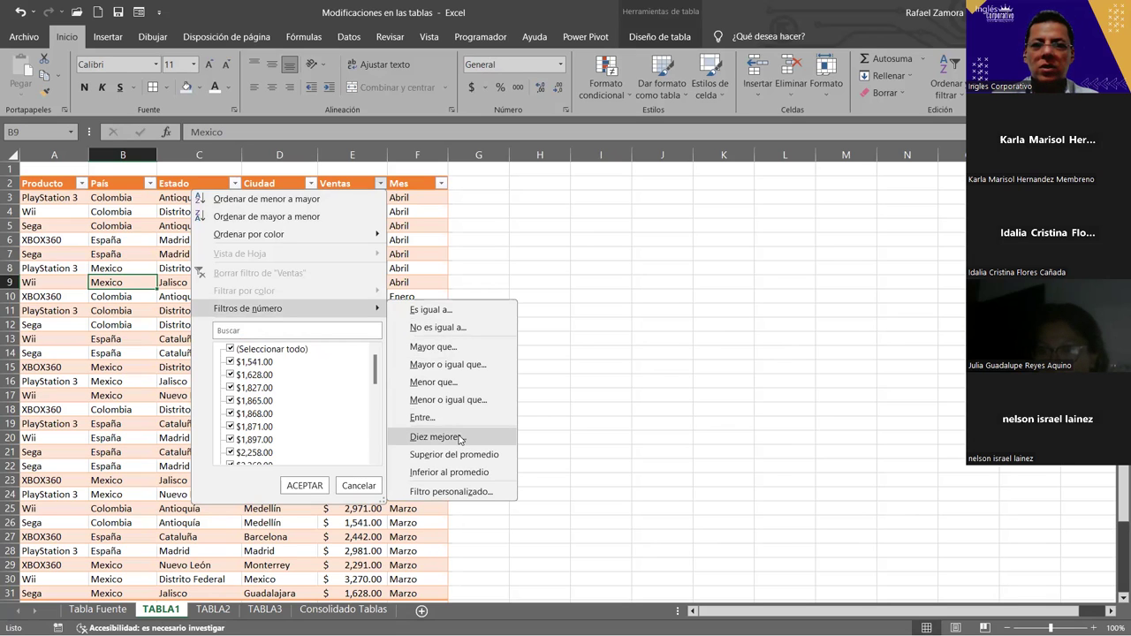
click(459, 438)
click(376, 314)
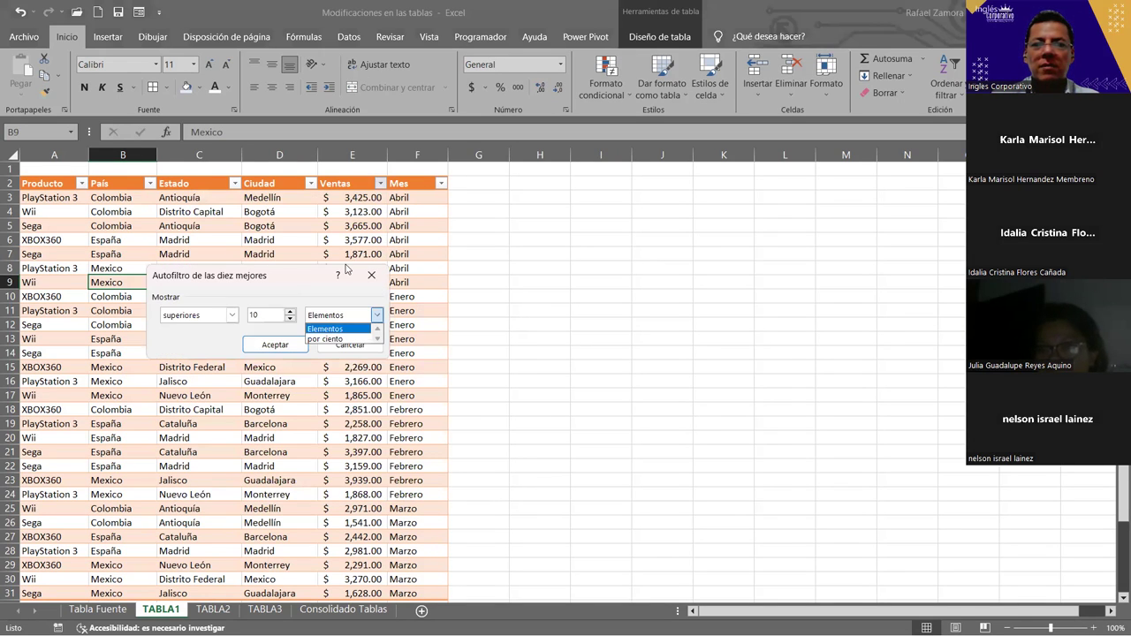
click(283, 290)
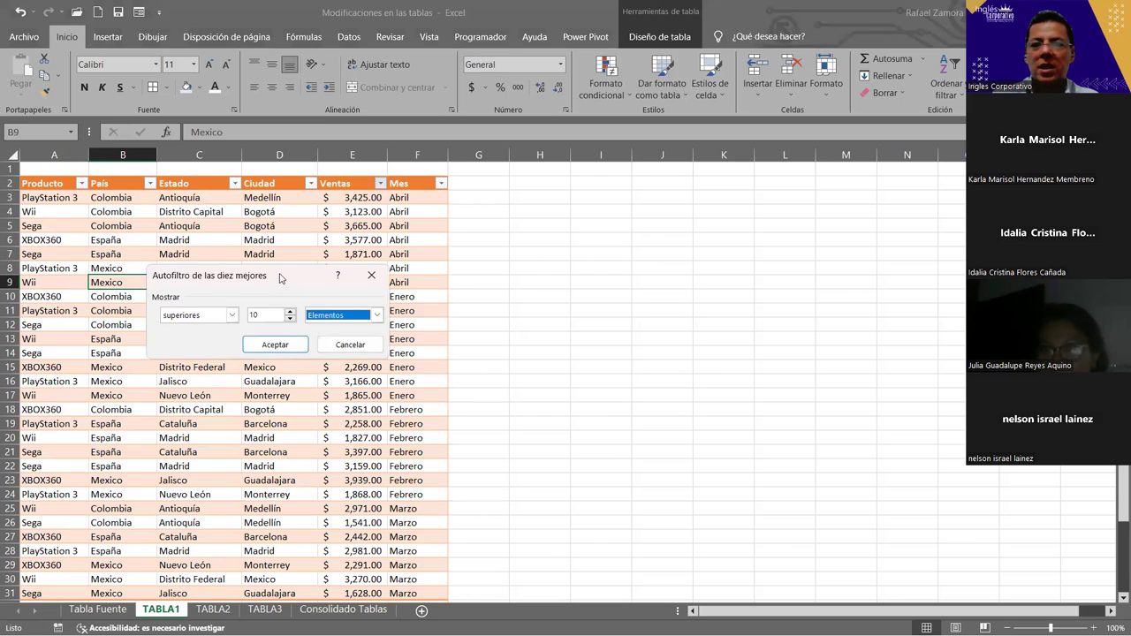
drag(280, 278, 574, 198)
click(535, 235)
text(5)
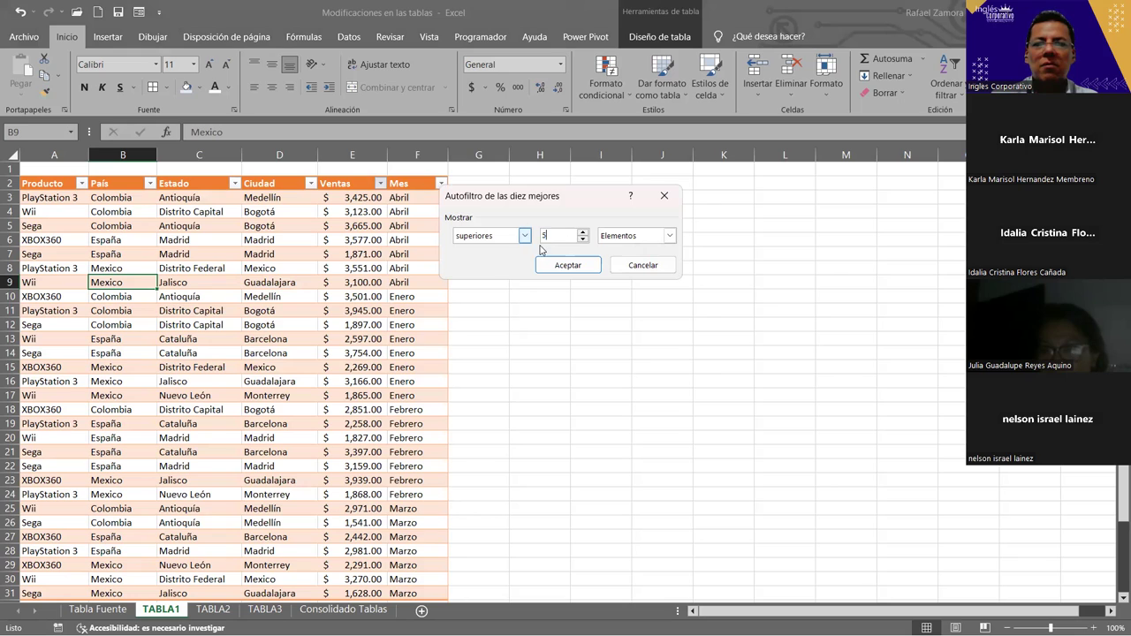
click(526, 238)
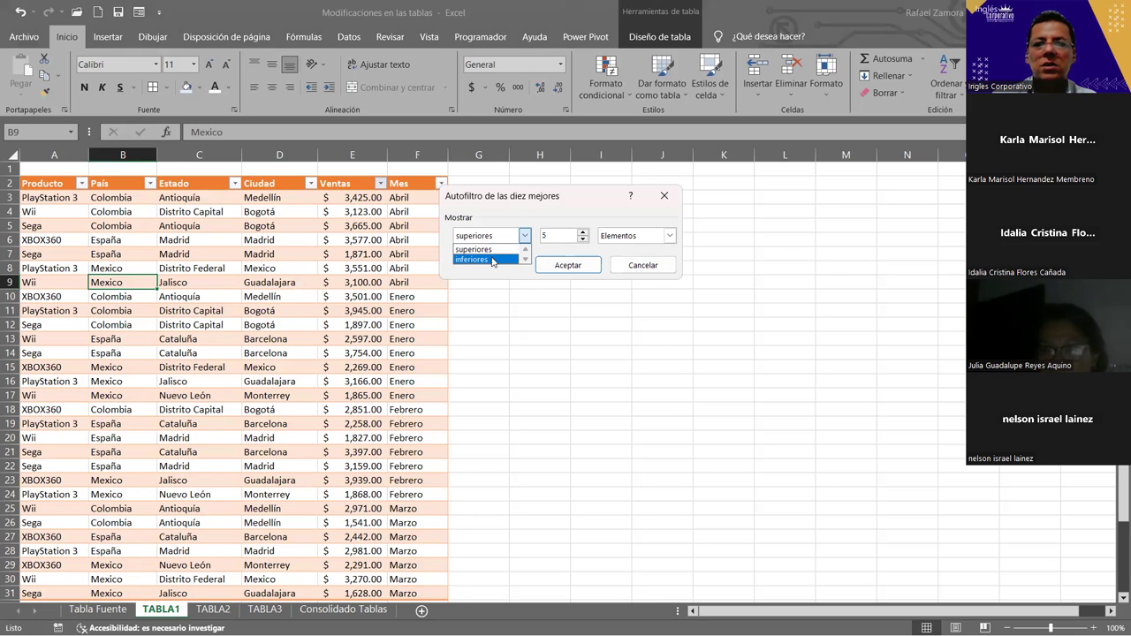
click(521, 258)
click(580, 265)
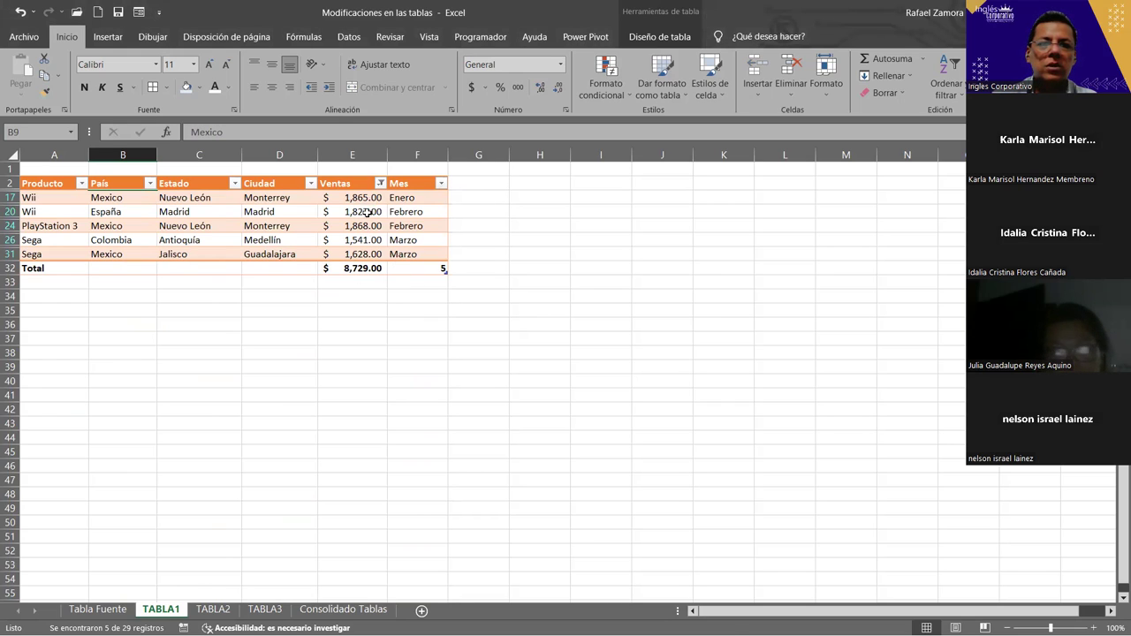
Confirm 1,541.00 is the lowest filtered sale, then check F7 on Consolidado Tablas.
drag(373, 201, 378, 254)
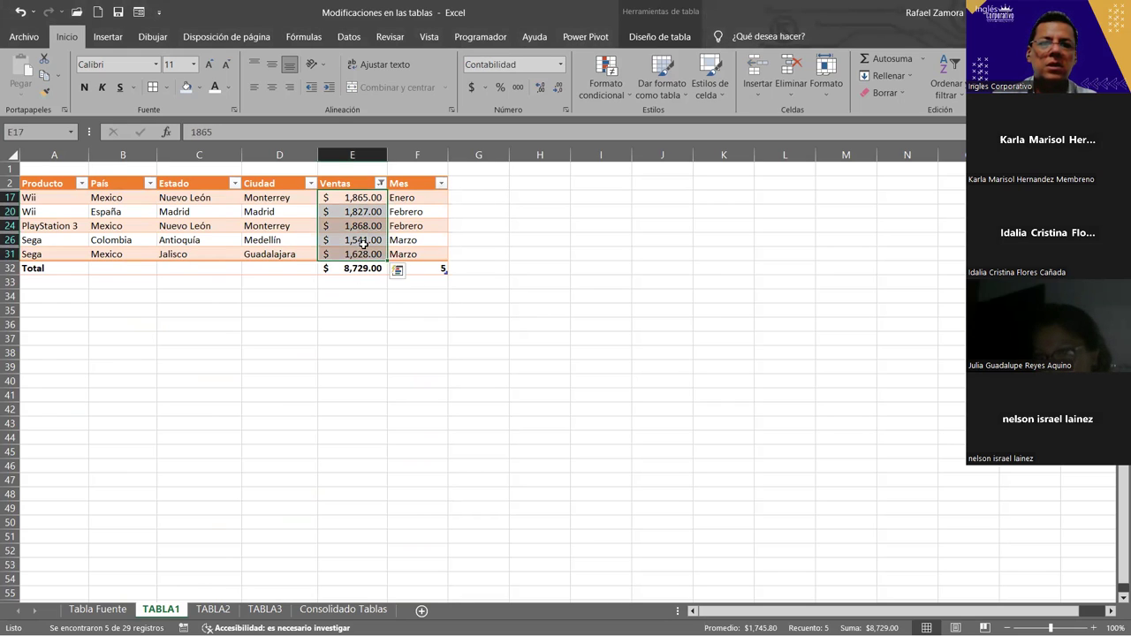
click(362, 242)
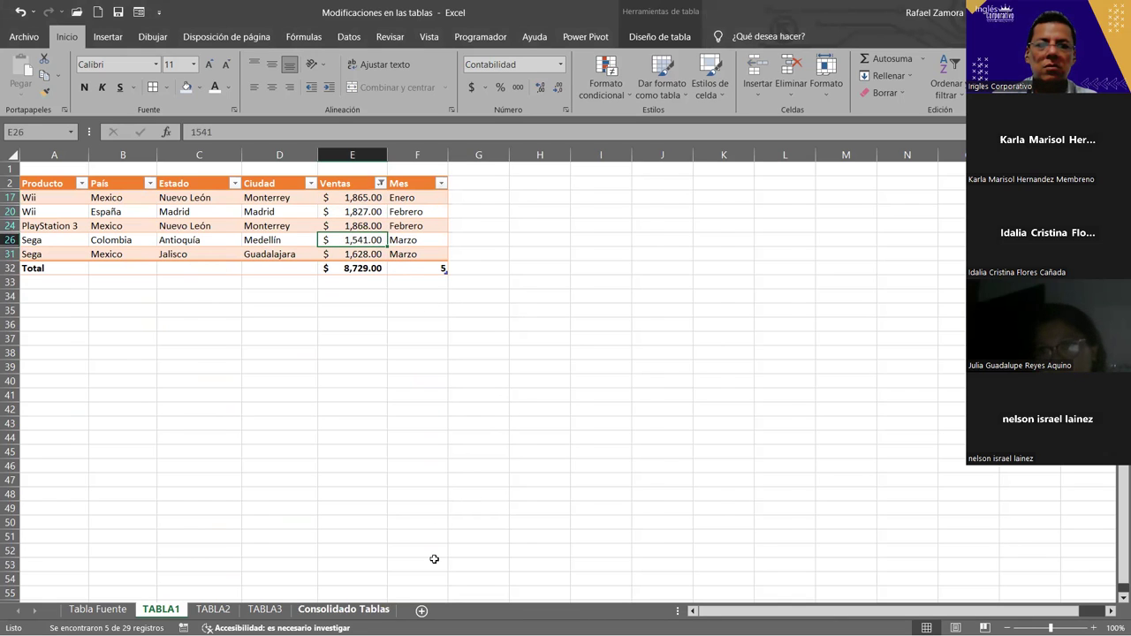
key(ctrl+Page_Down)
key(ctrl+Page_Down)
key(ctrl+Page_Down)
click(475, 271)
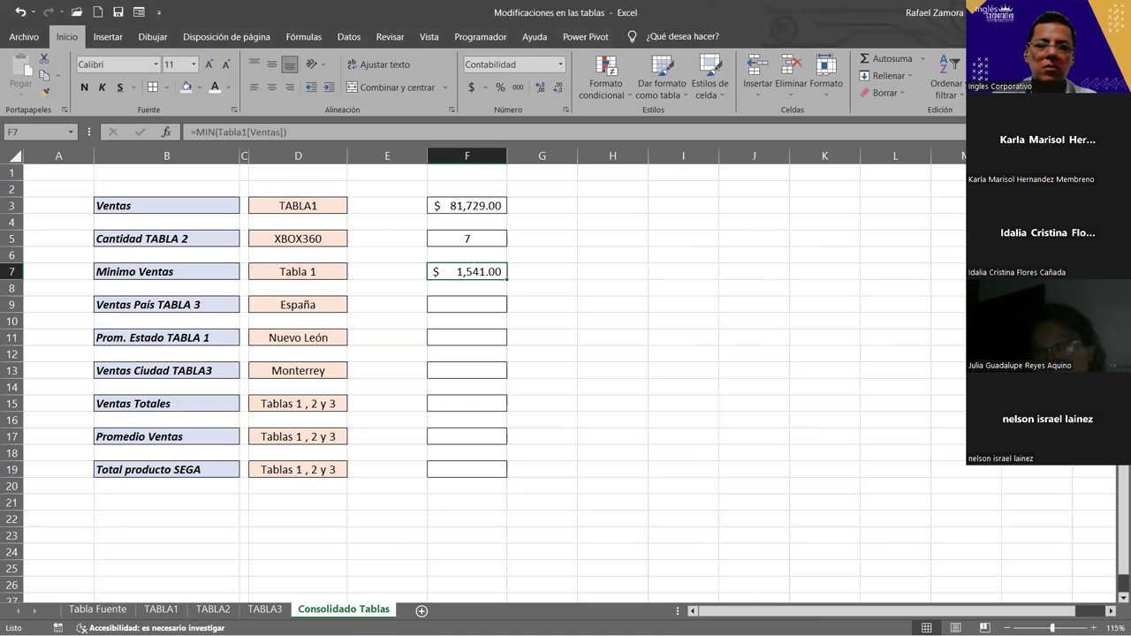
Clear the Ventas filter on TABLA1 so all rows show again.
click(161, 608)
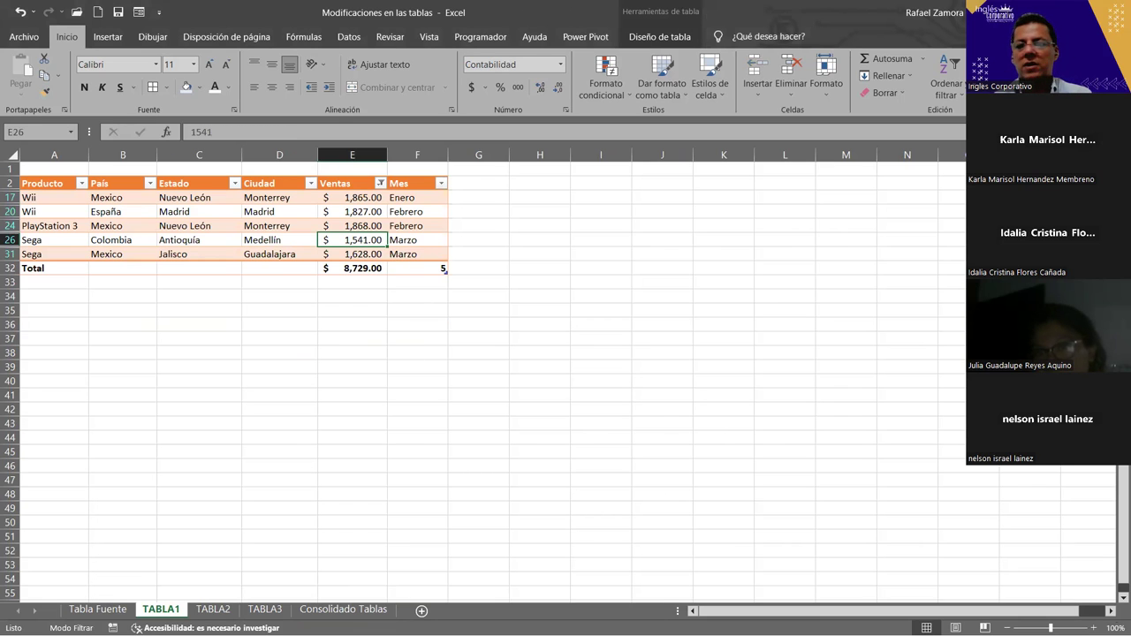
click(380, 183)
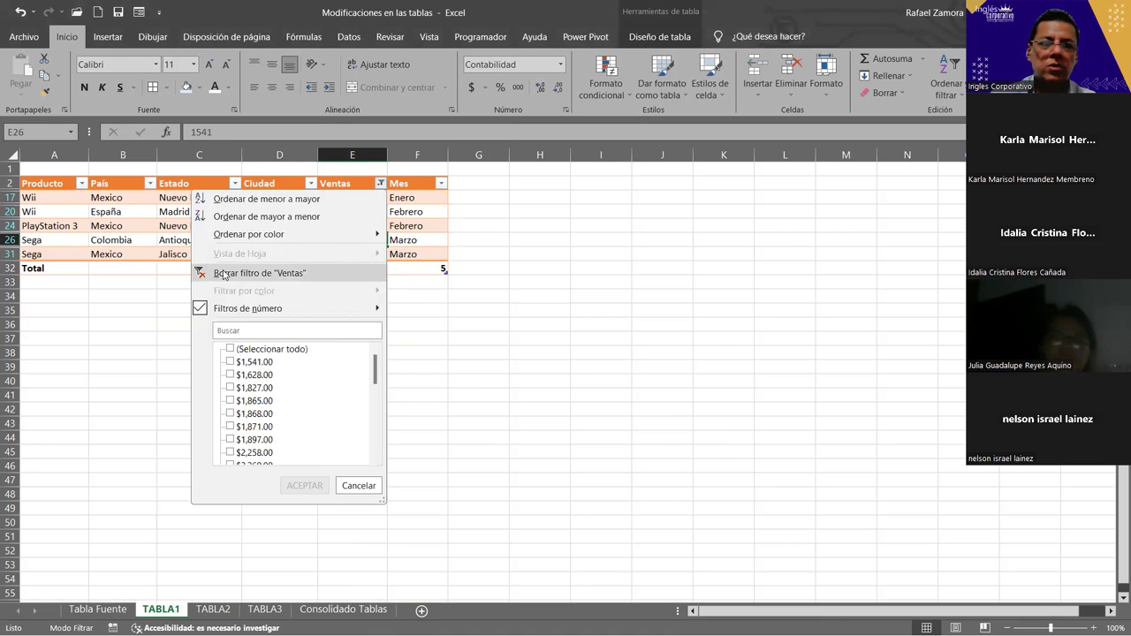
click(228, 270)
Return to Consolidado Tablas and review the result cells beside the Minimo Ventas value.
click(343, 610)
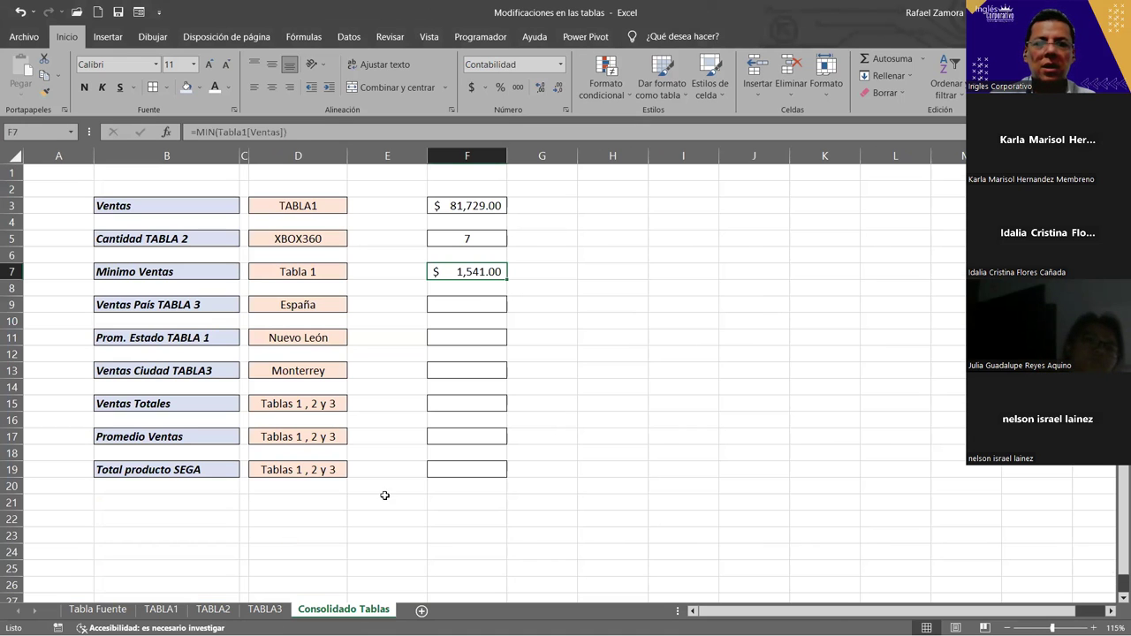
click(480, 309)
click(479, 344)
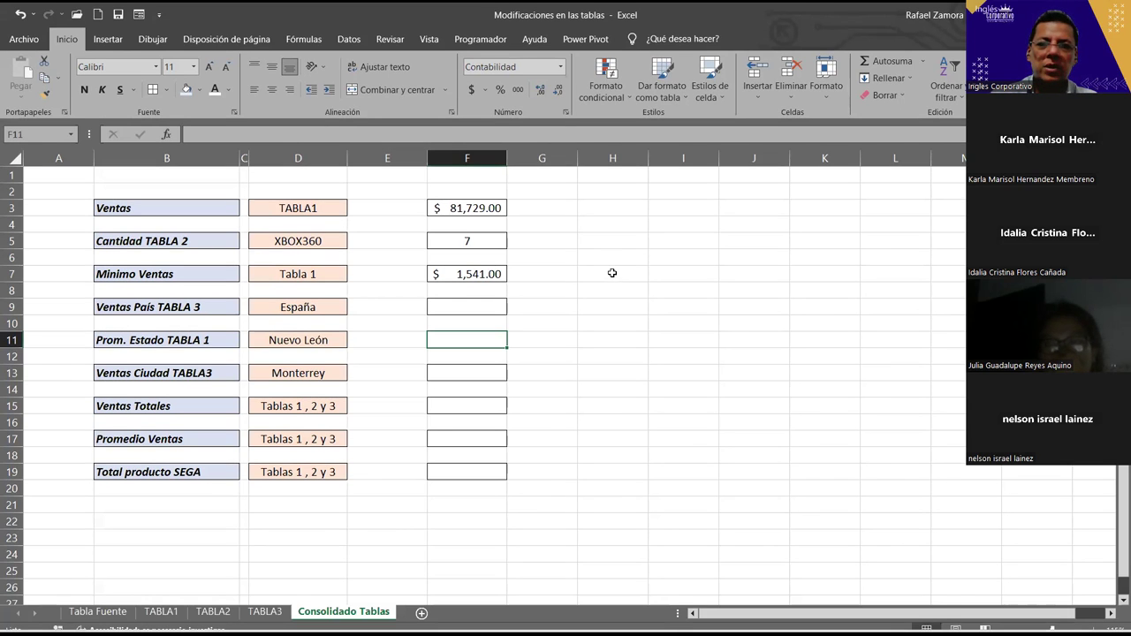
click(612, 270)
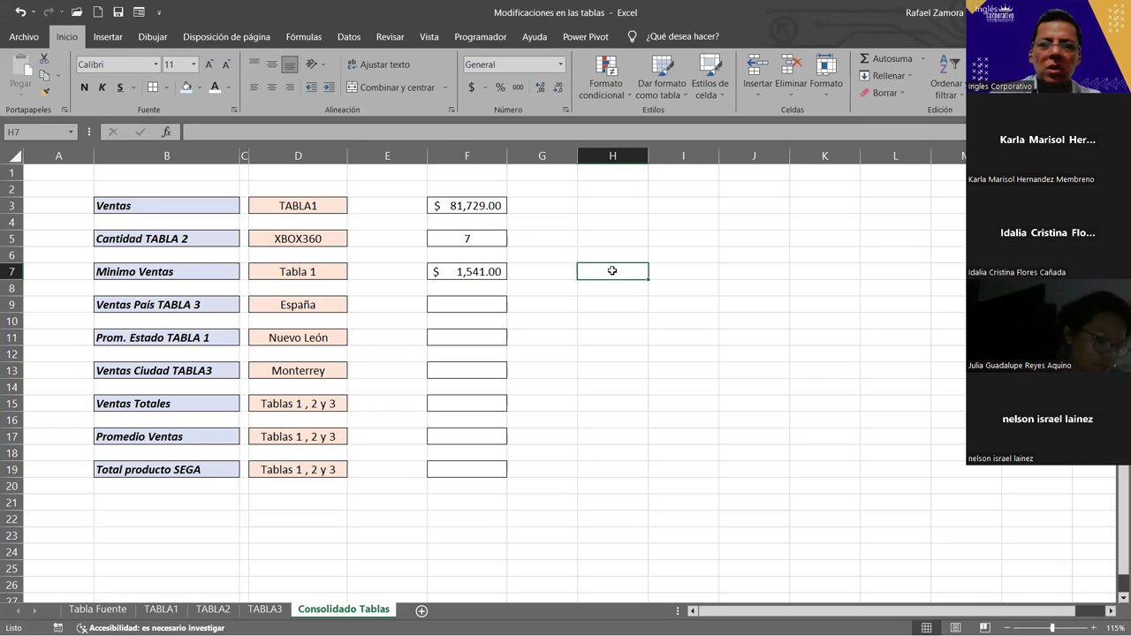
text(=)
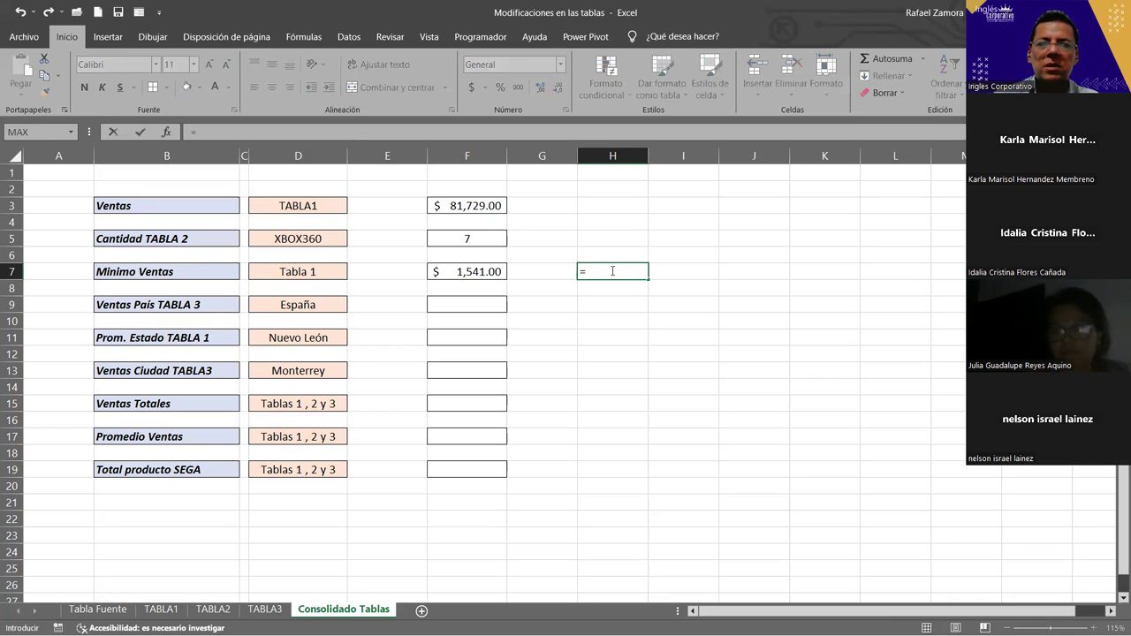
key(Escape)
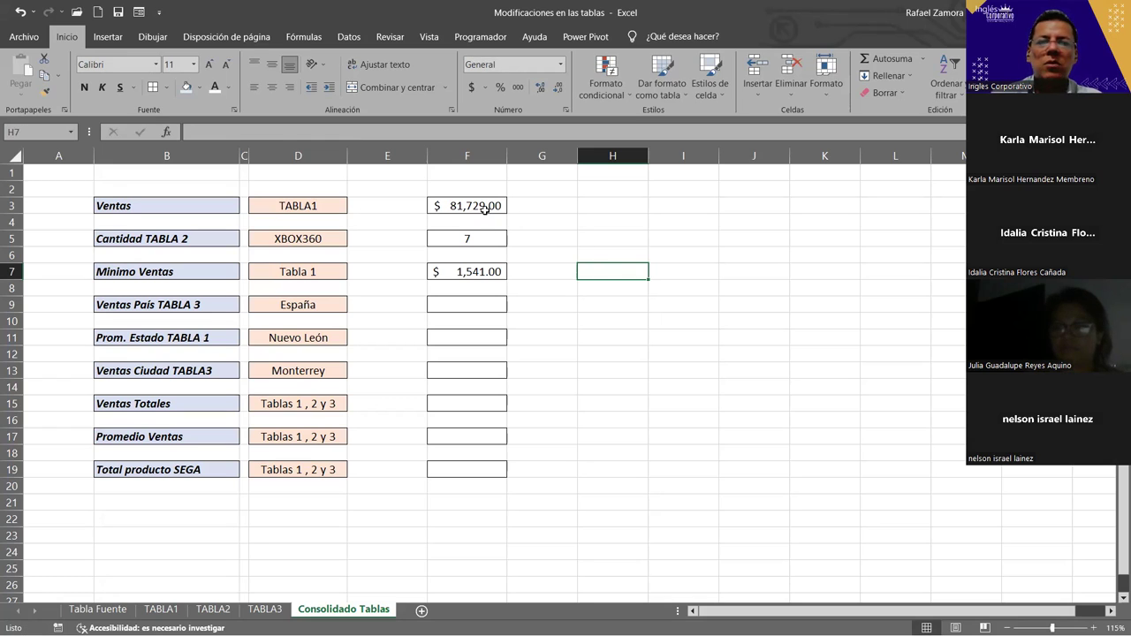
click(477, 208)
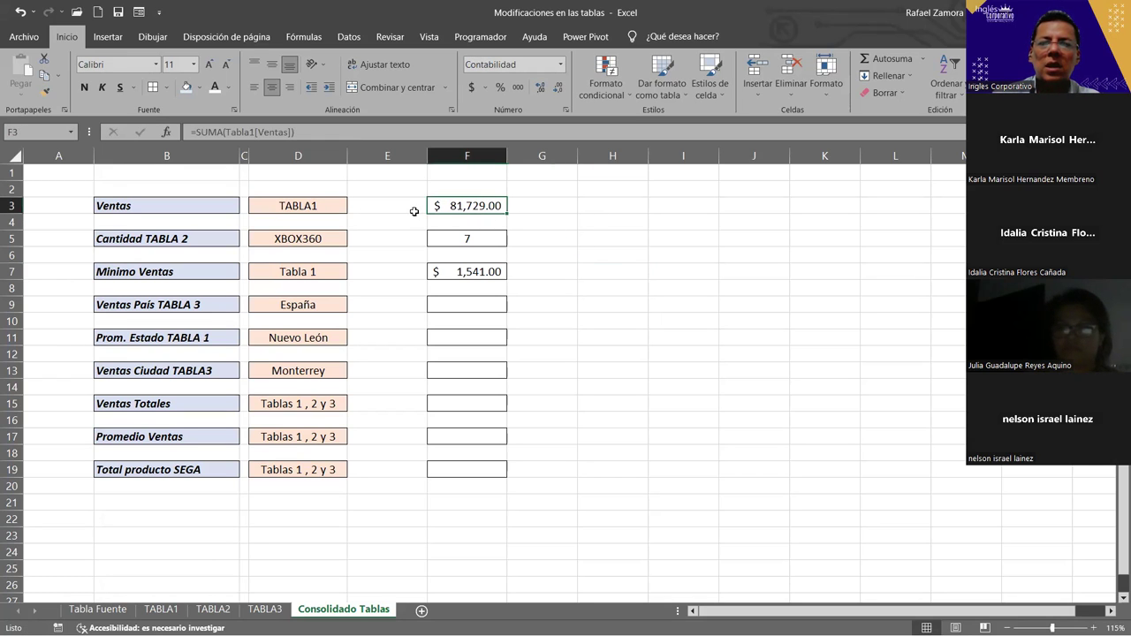
double_click(477, 205)
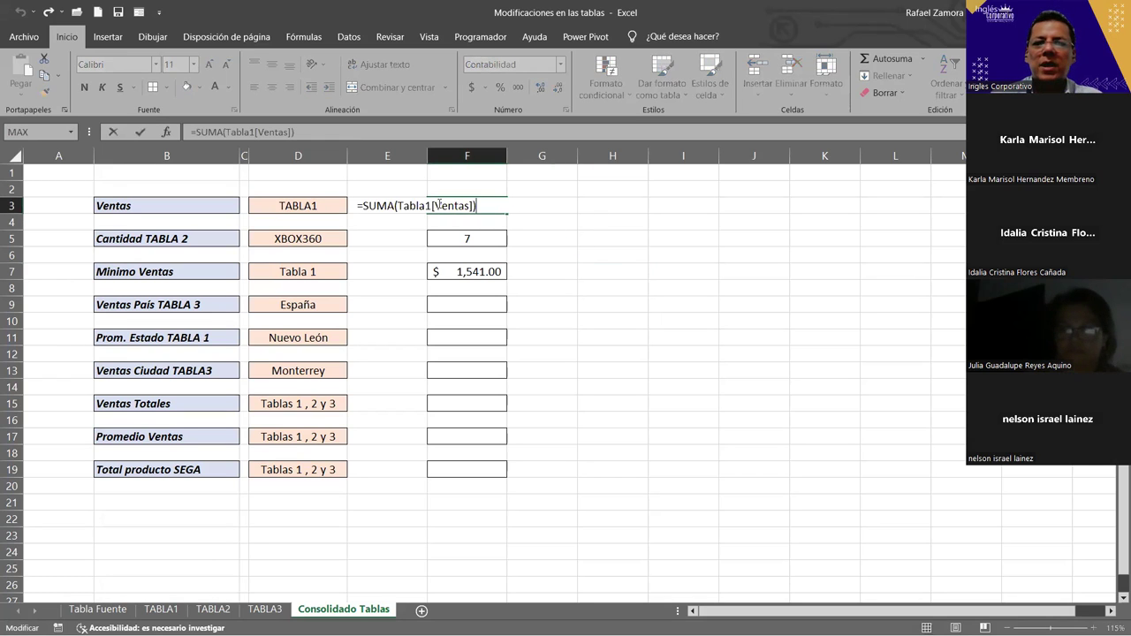
click(619, 204)
text(=)
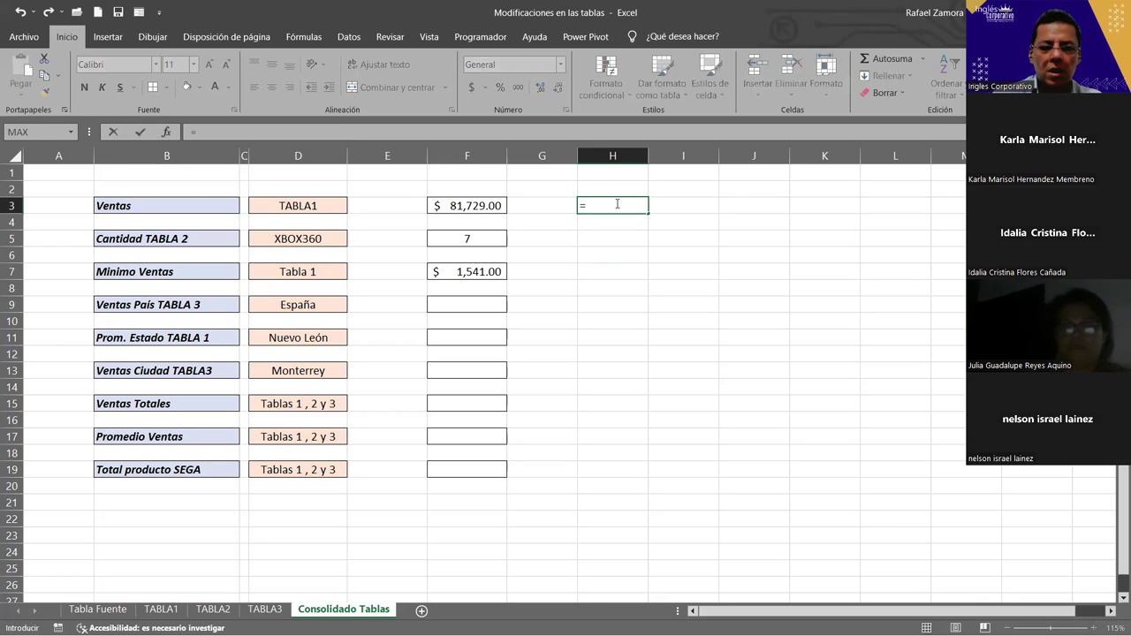
text(suma)
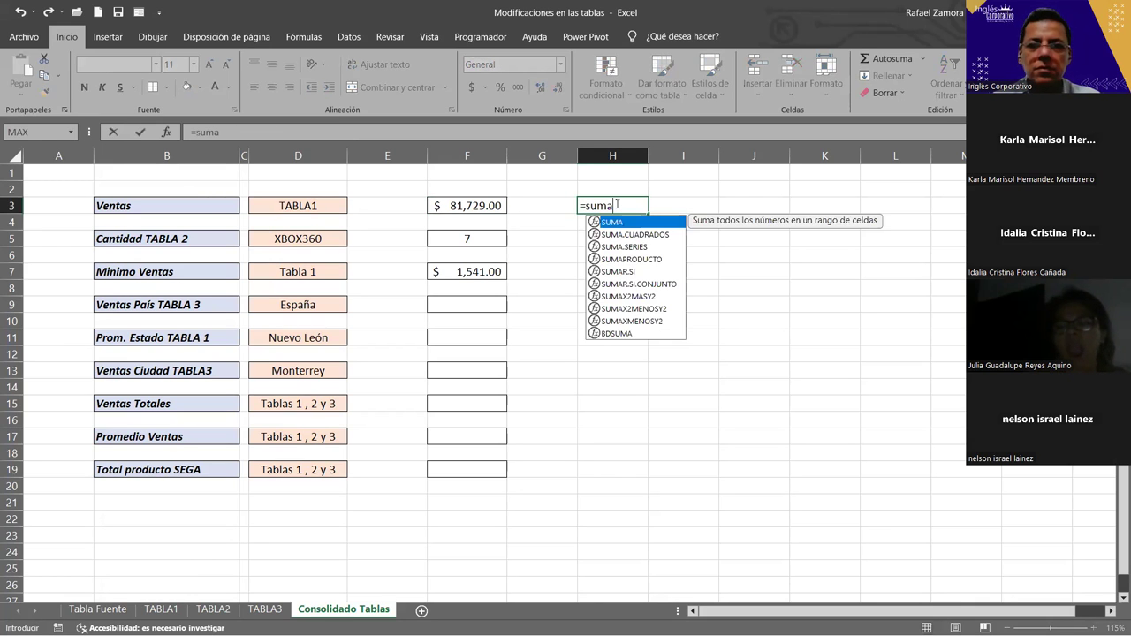
key(Tab)
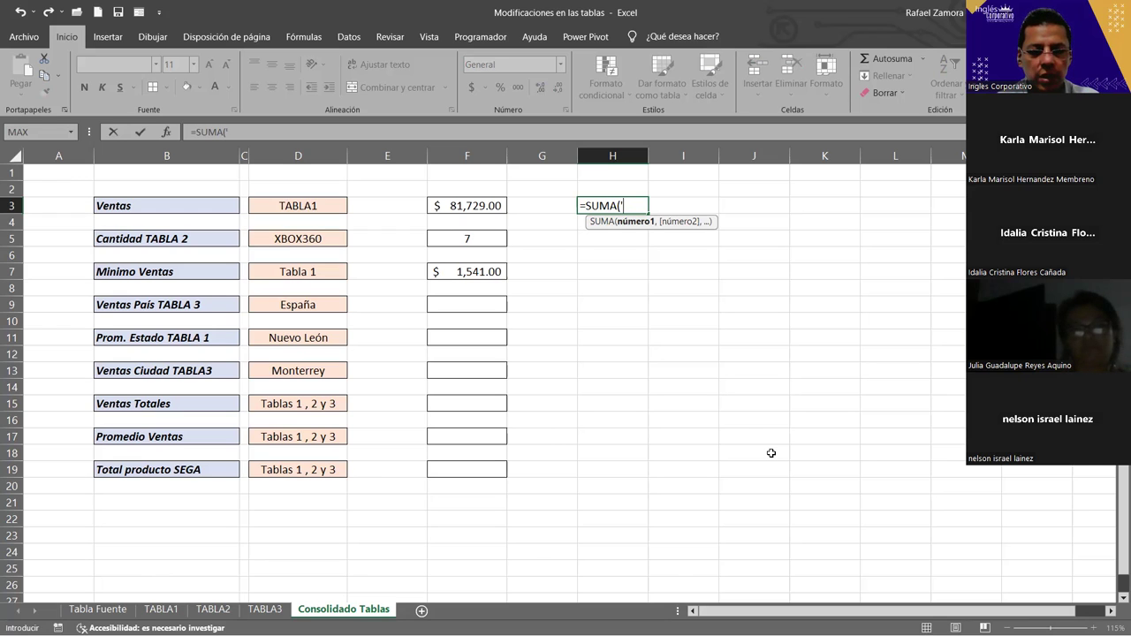
text(Tabla)
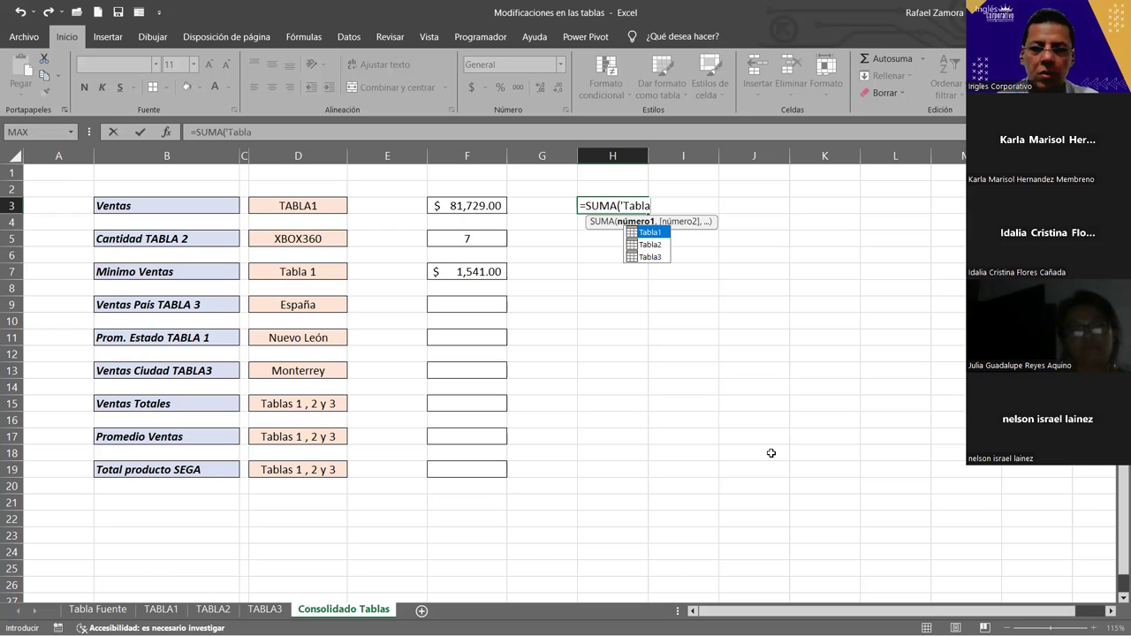
text(1'!)
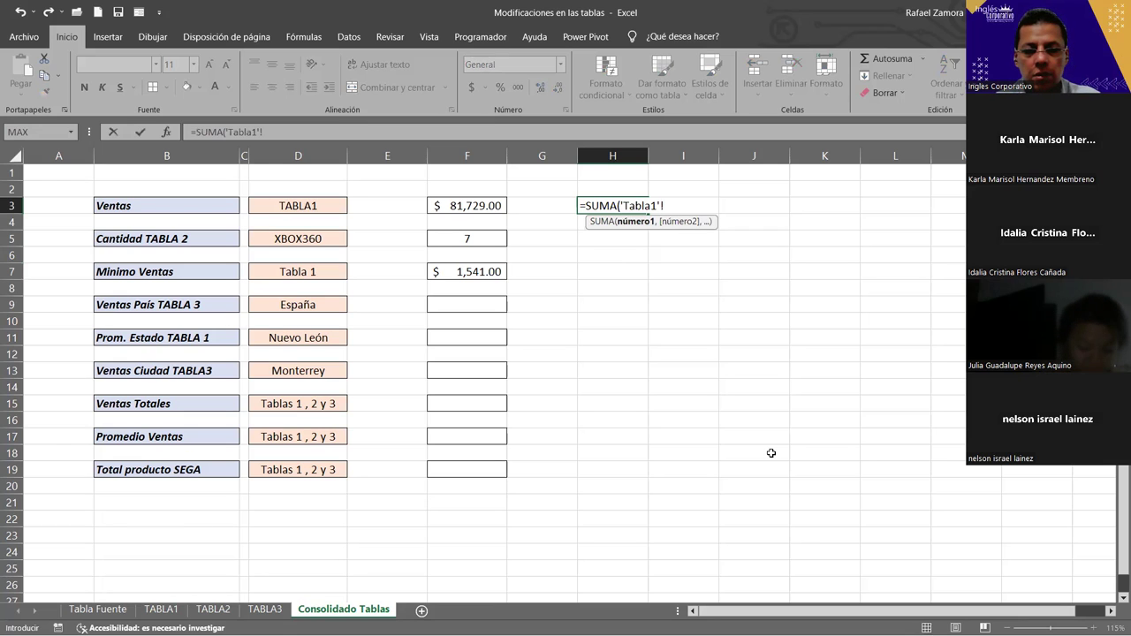
text(E2>)
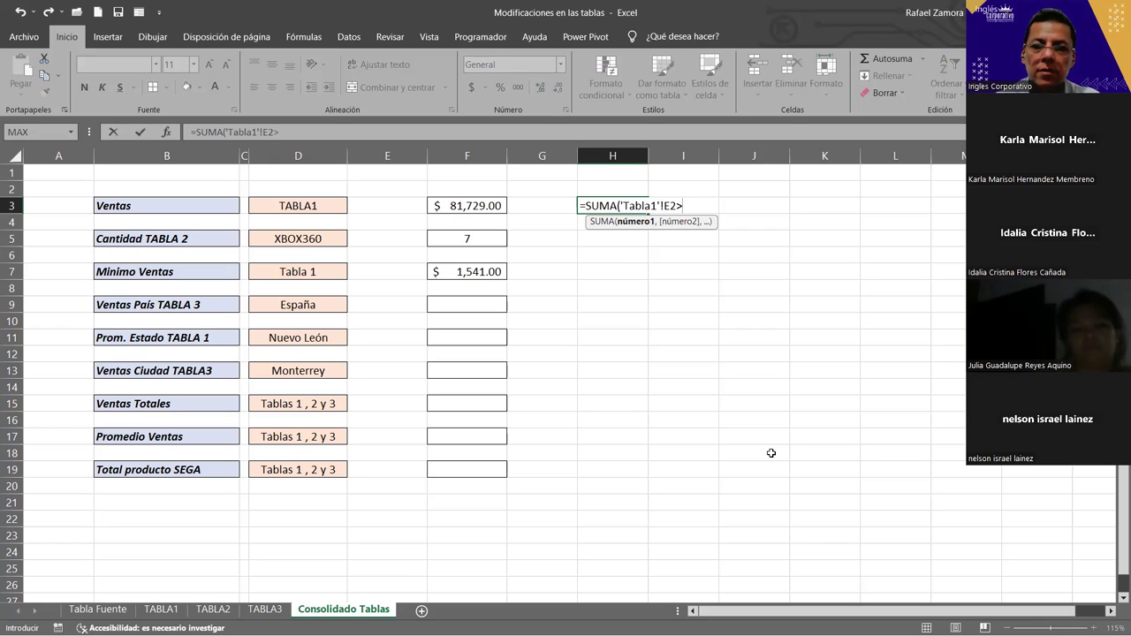
key(BackSpace)
text(:)
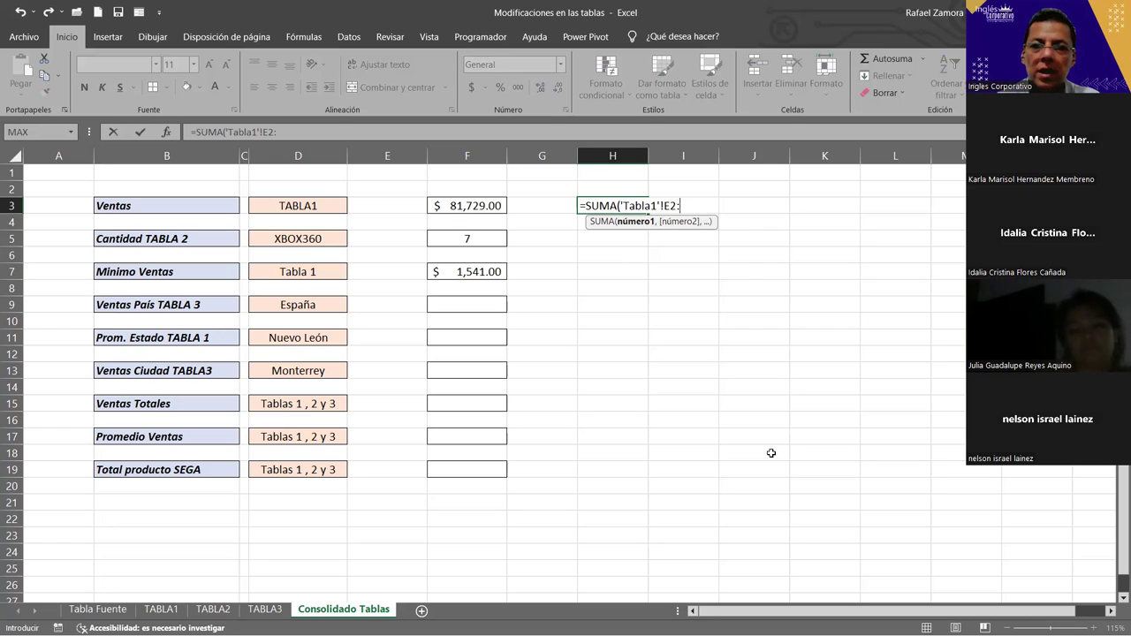
text(e)
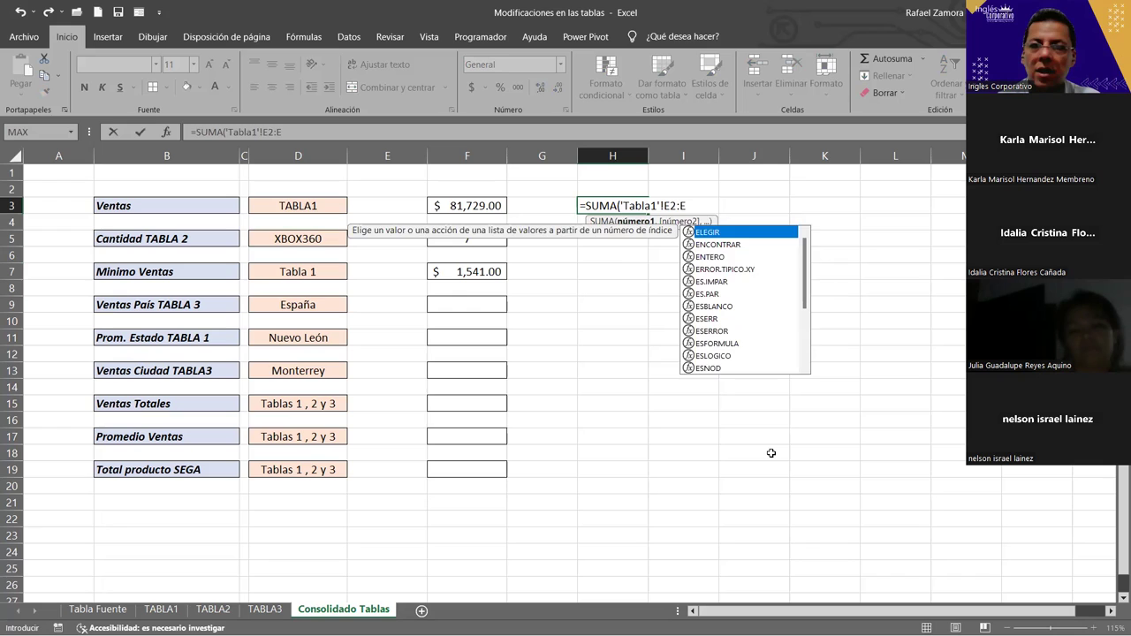
text(32)
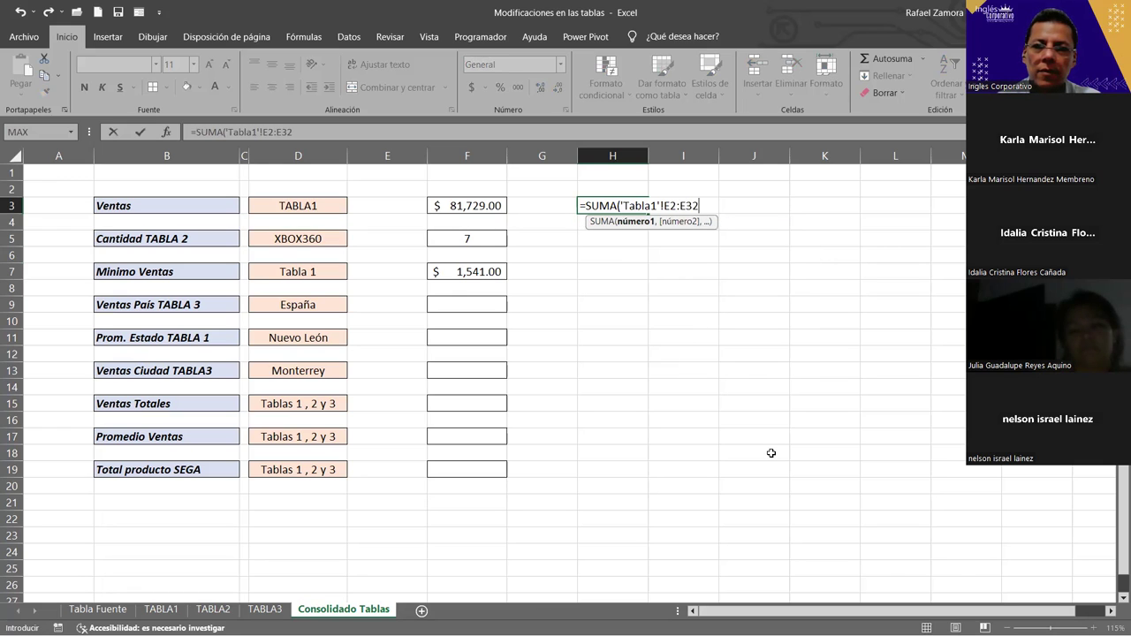
text())
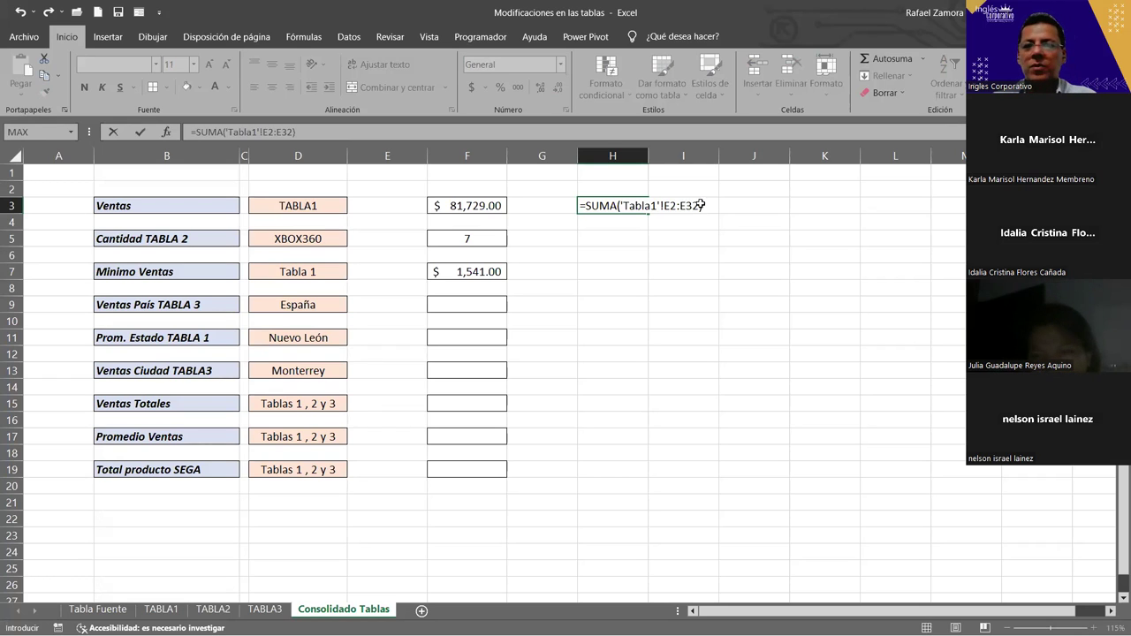
key(Escape)
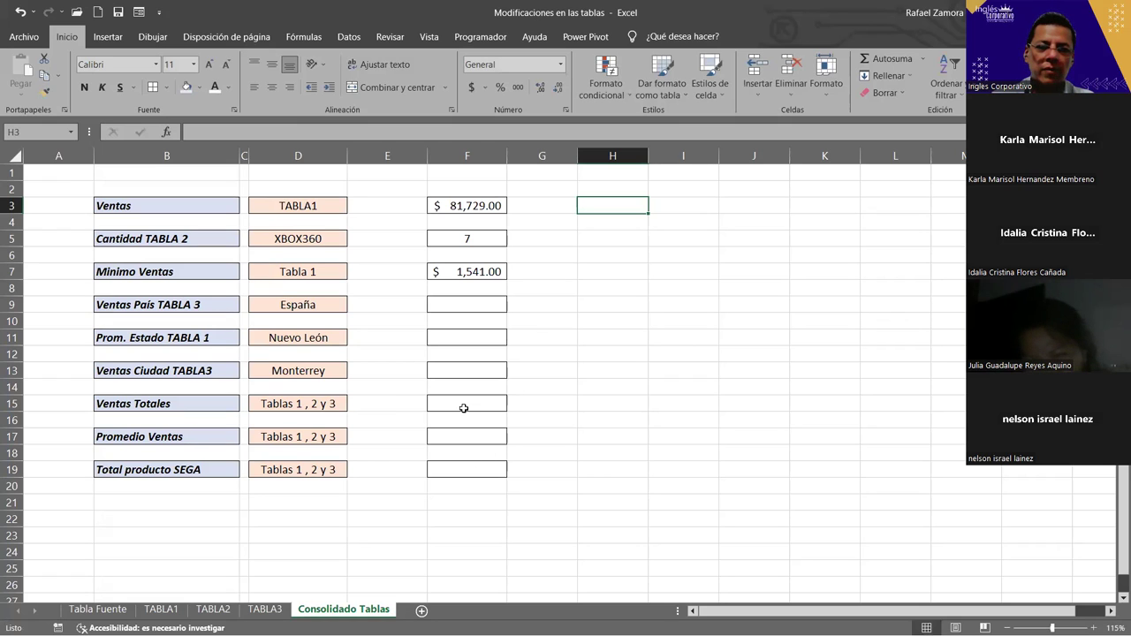
drag(462, 404, 462, 465)
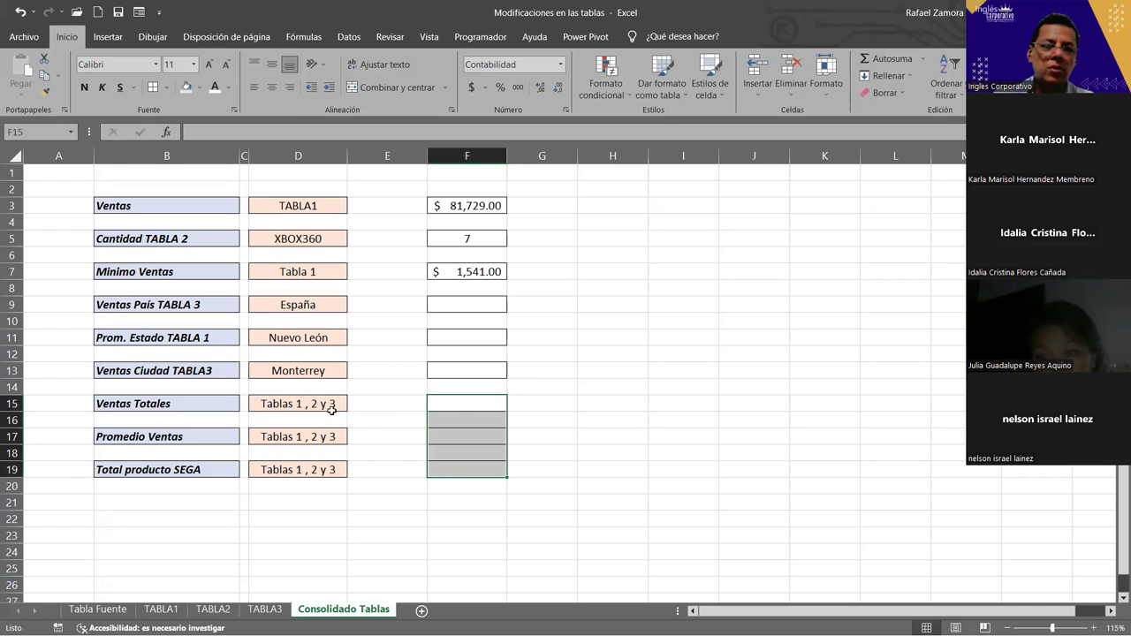
click(468, 311)
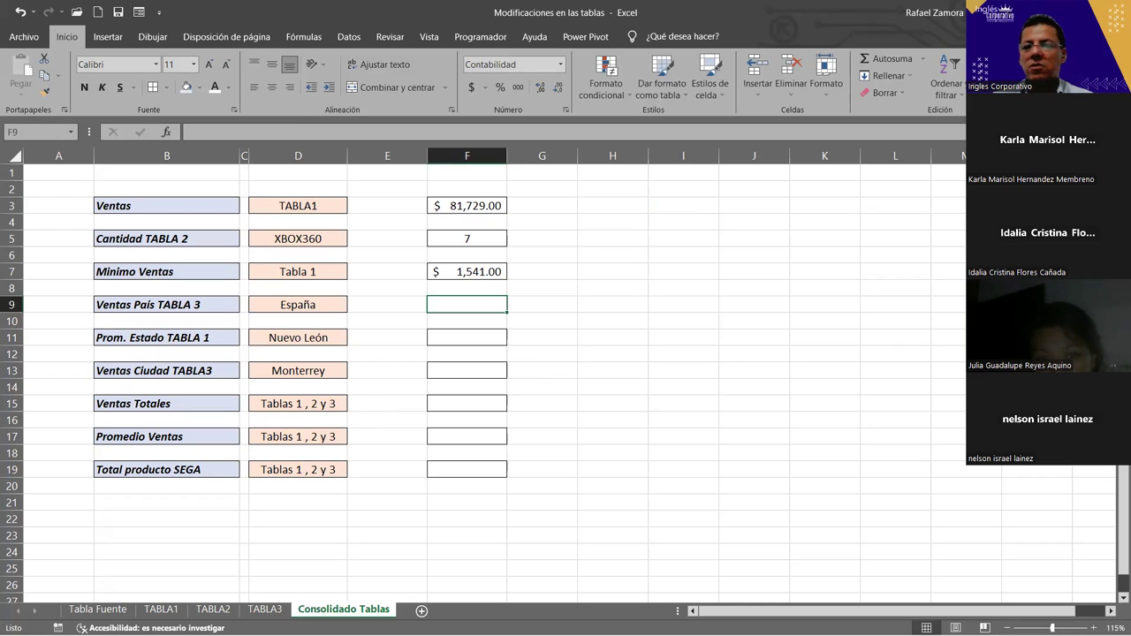
click(732, 486)
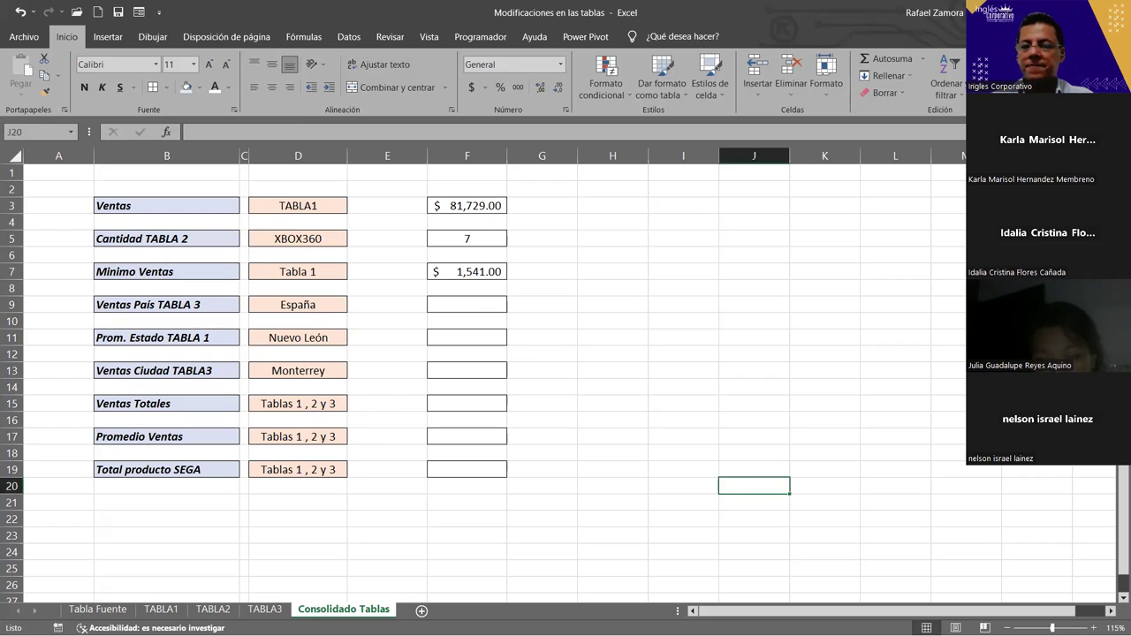